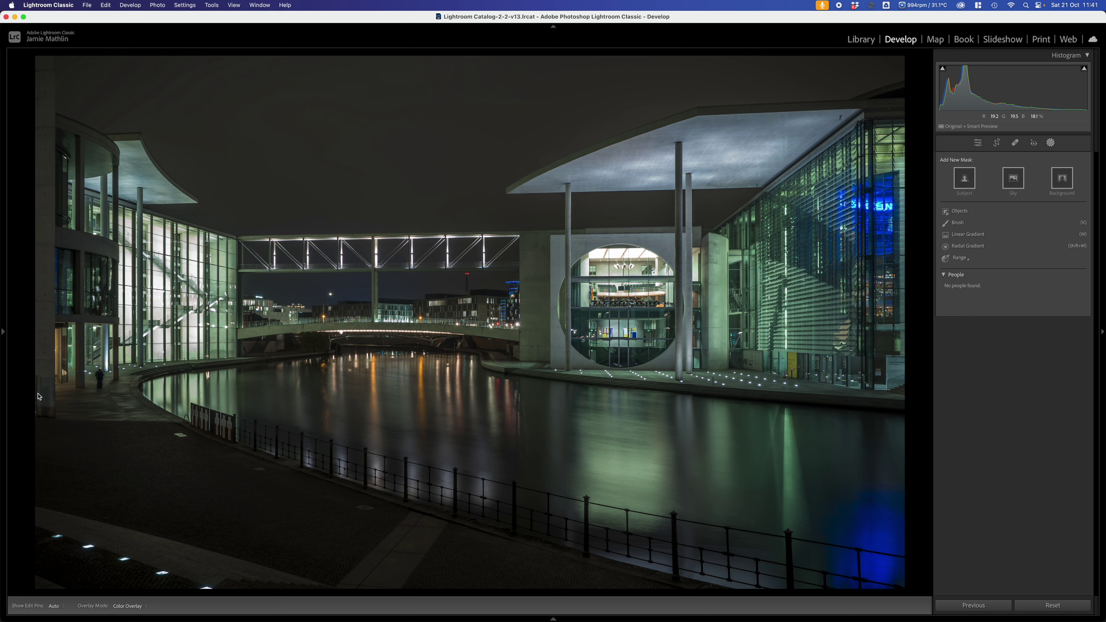
Crop a thin strip off the left and upper edges of the photo.
left_click(998, 143)
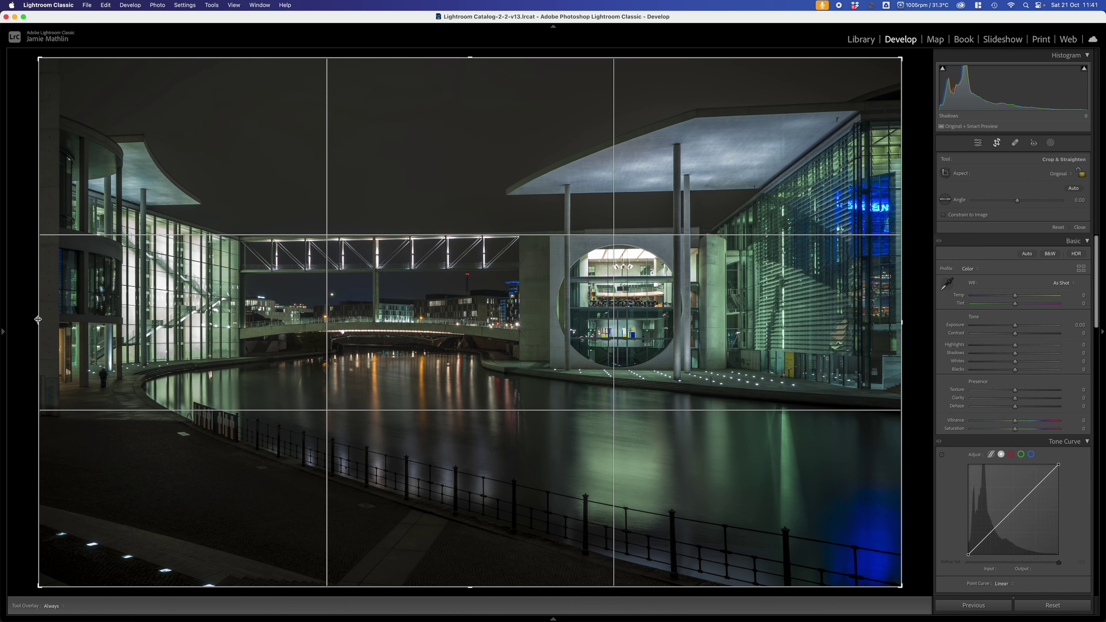
left_click_drag(38, 320, 43, 321)
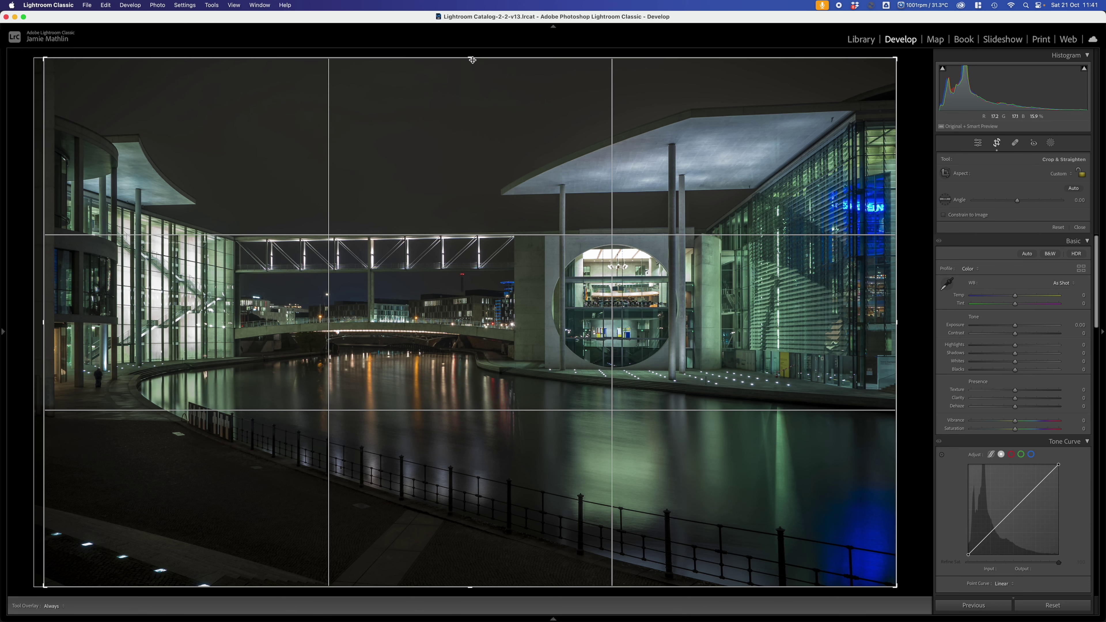
left_click_drag(472, 59, 472, 65)
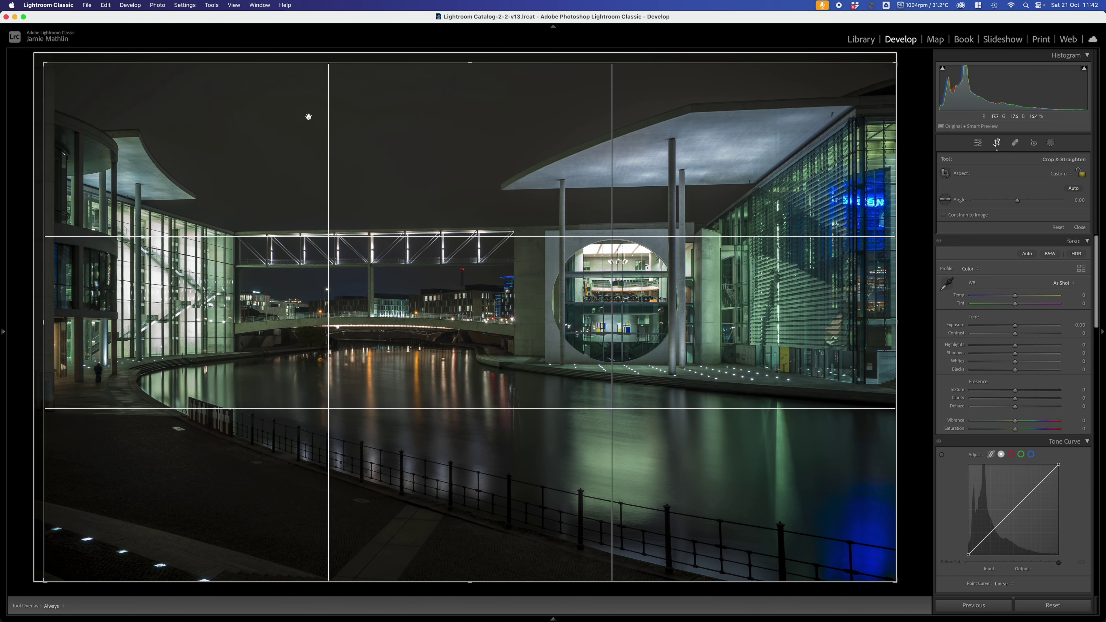
key("Return")
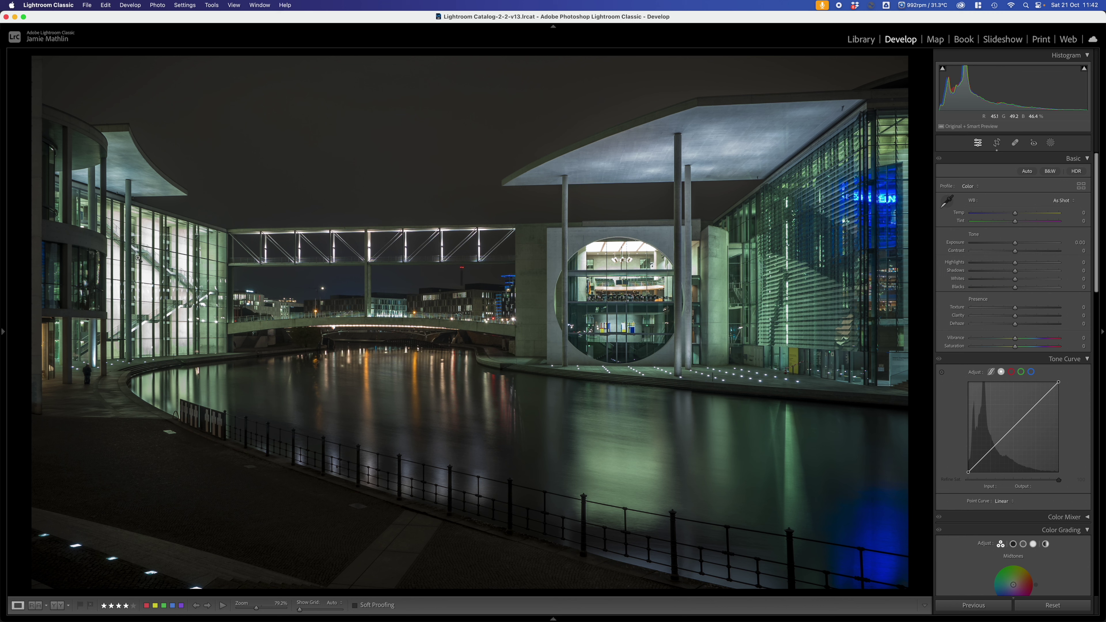
Correct the perspective with Guided Upright, drawing vertical guides along the tall right-hand and left-hand columns and a horizontal guide beneath the bridge.
scroll(1024, 328, "down", 15)
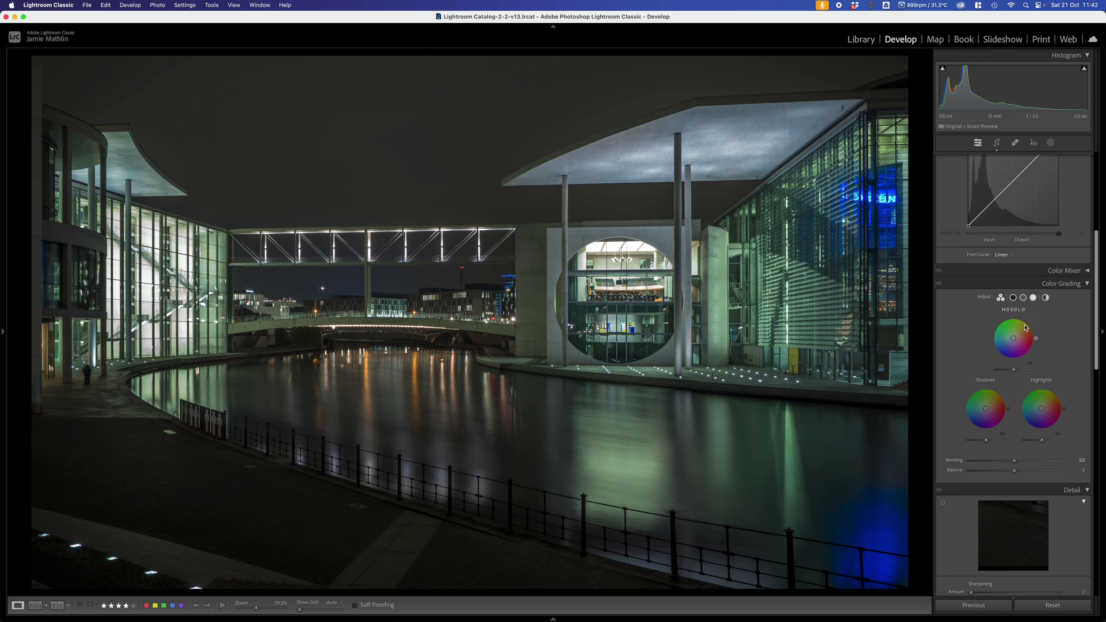
scroll(1025, 327, "down", 5)
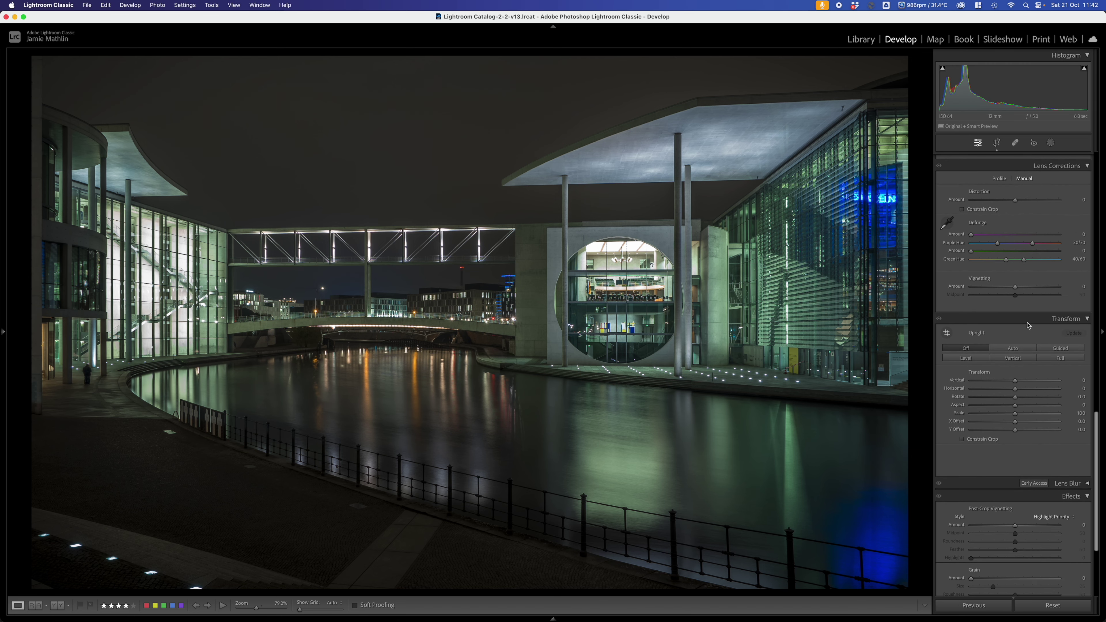
left_click(1012, 348)
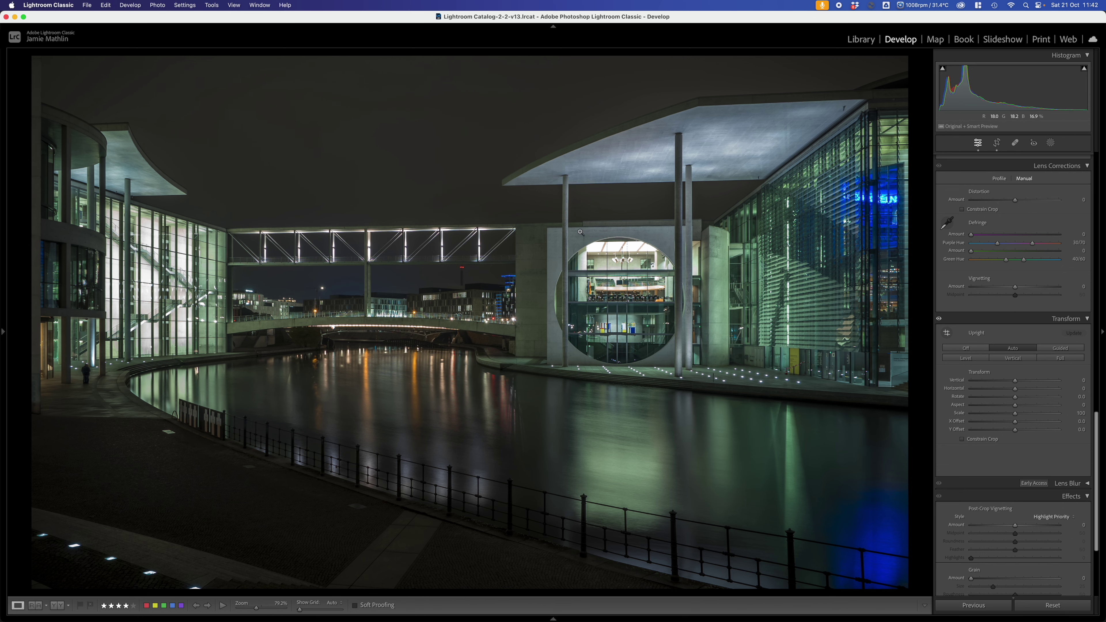
left_click(1062, 349)
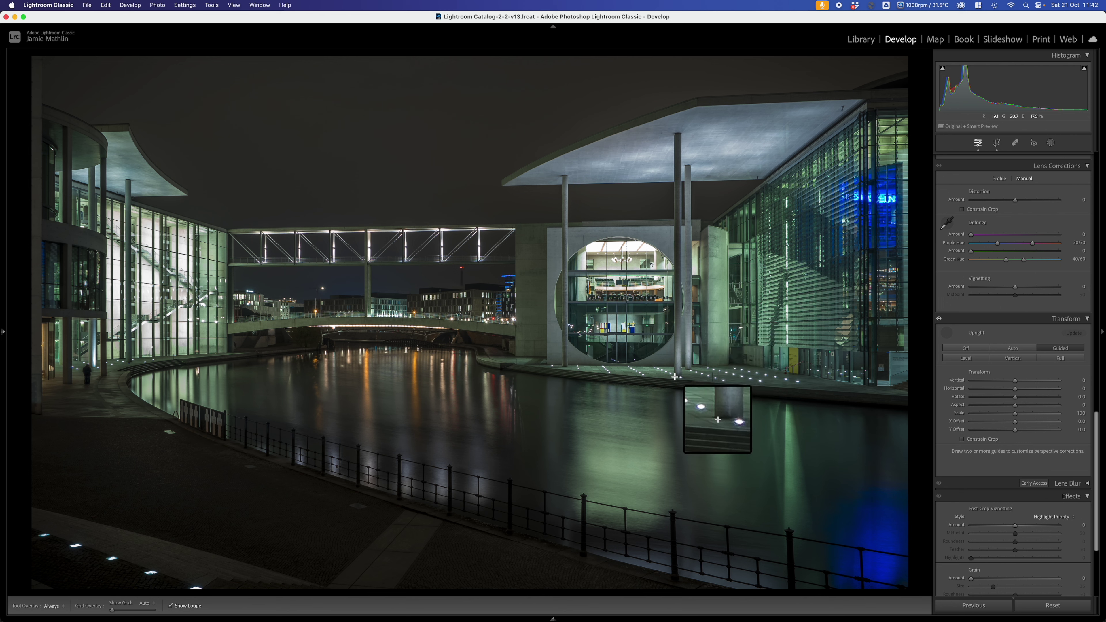
left_click_drag(674, 376, 673, 139)
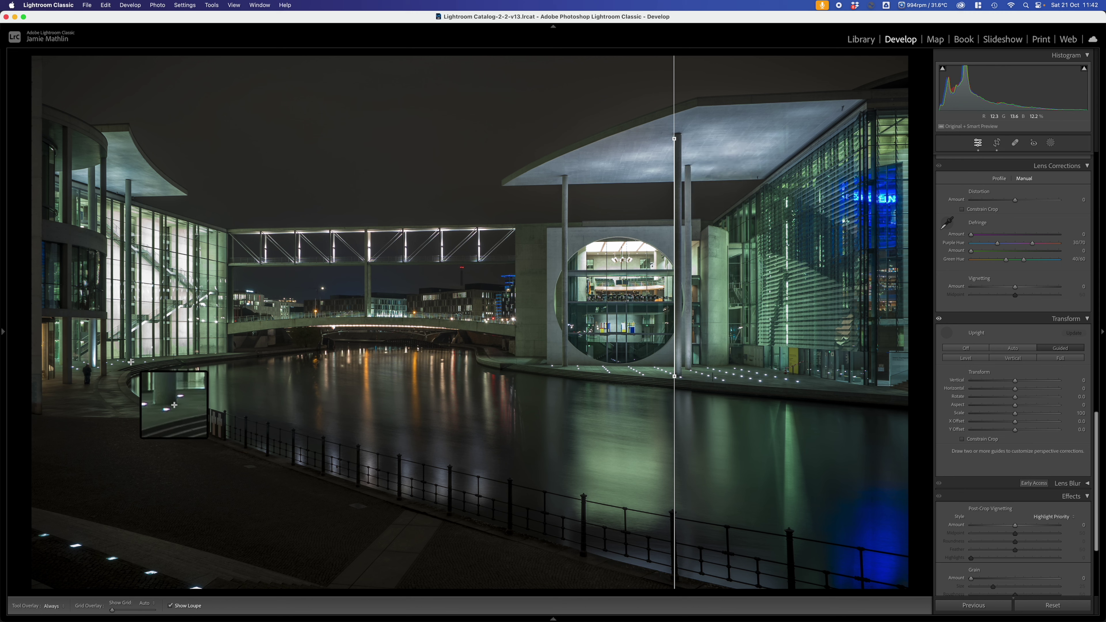
left_click_drag(131, 359, 131, 182)
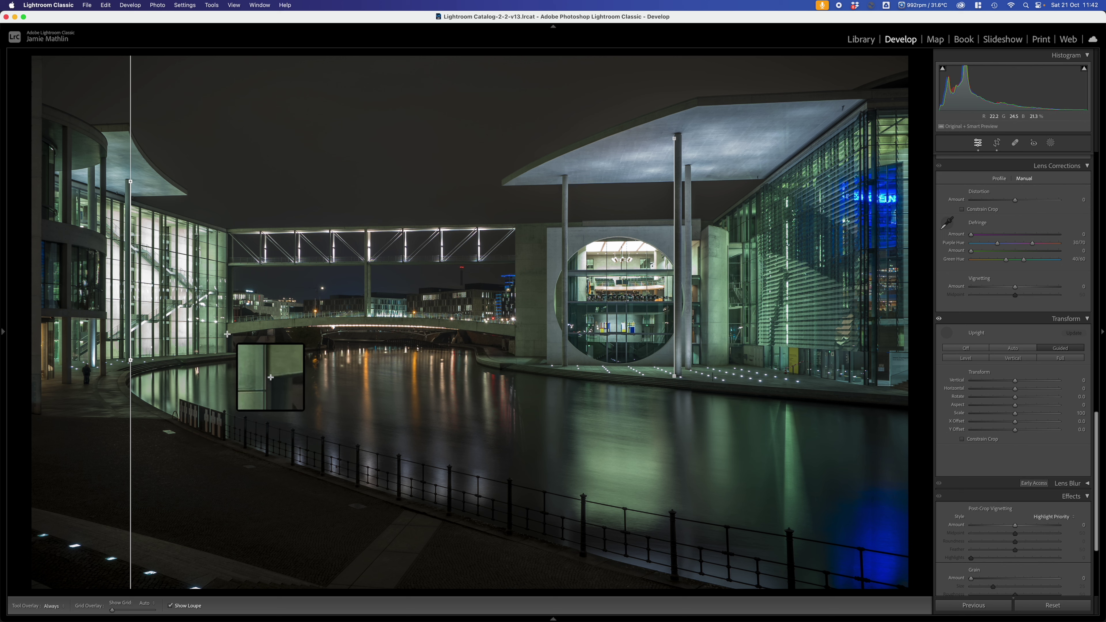
left_click(232, 334)
left_click_drag(232, 334, 515, 338)
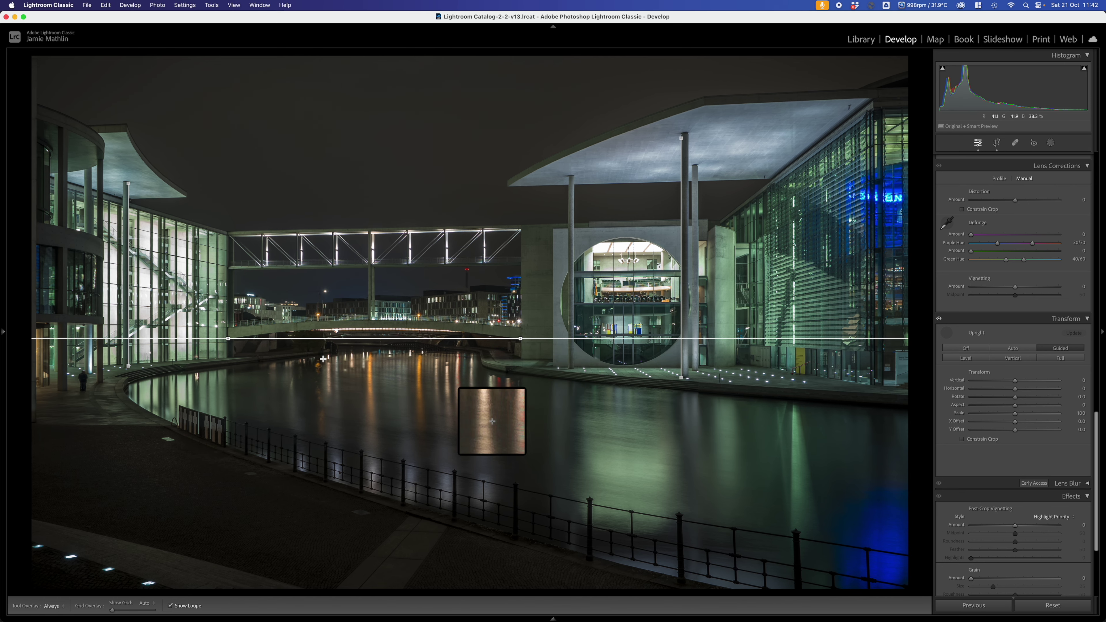
left_click(619, 386)
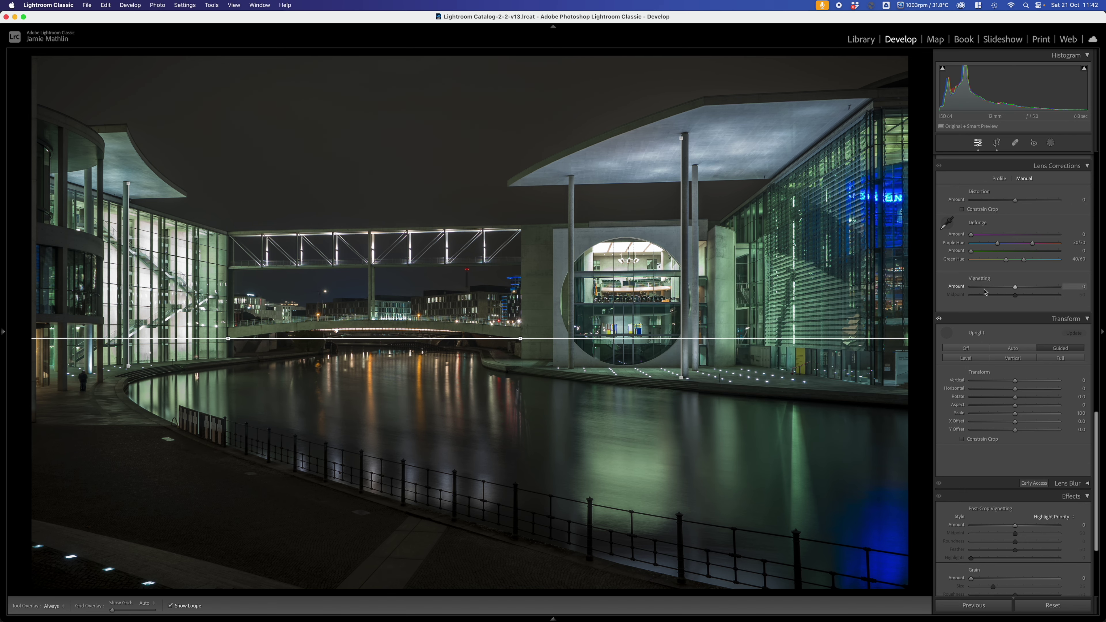
Lower the photo's Highlights to -62 and raise its Shadows to +61.
scroll(1037, 345, "up", 5)
scroll(1036, 345, "up", 6)
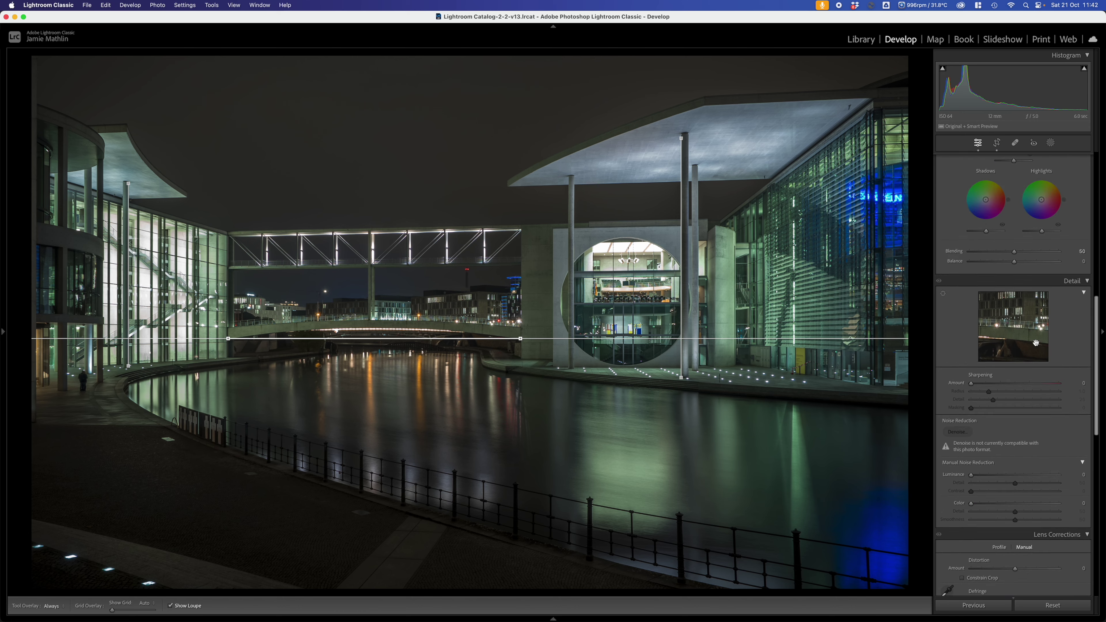
scroll(1037, 345, "up", 10)
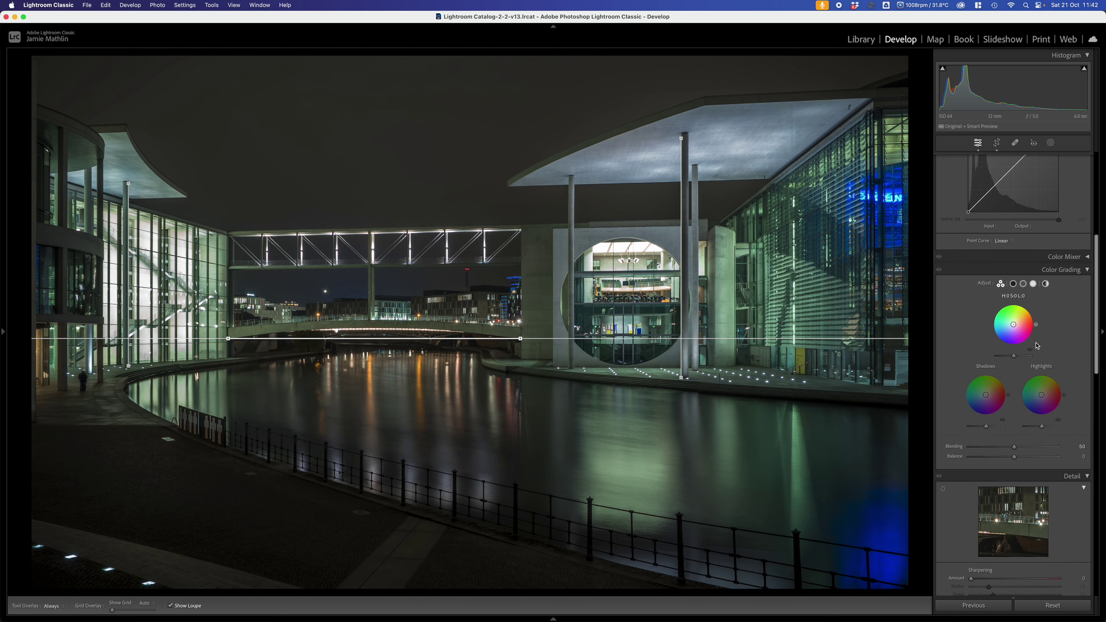
left_click(993, 271)
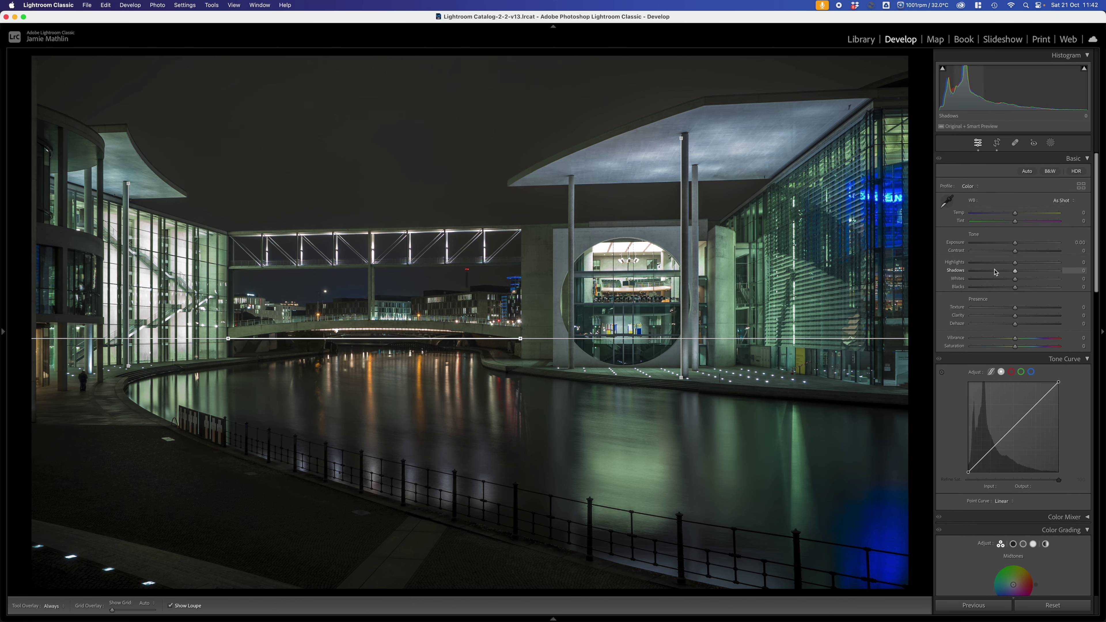
left_click(994, 262)
left_click_drag(993, 270, 1043, 279)
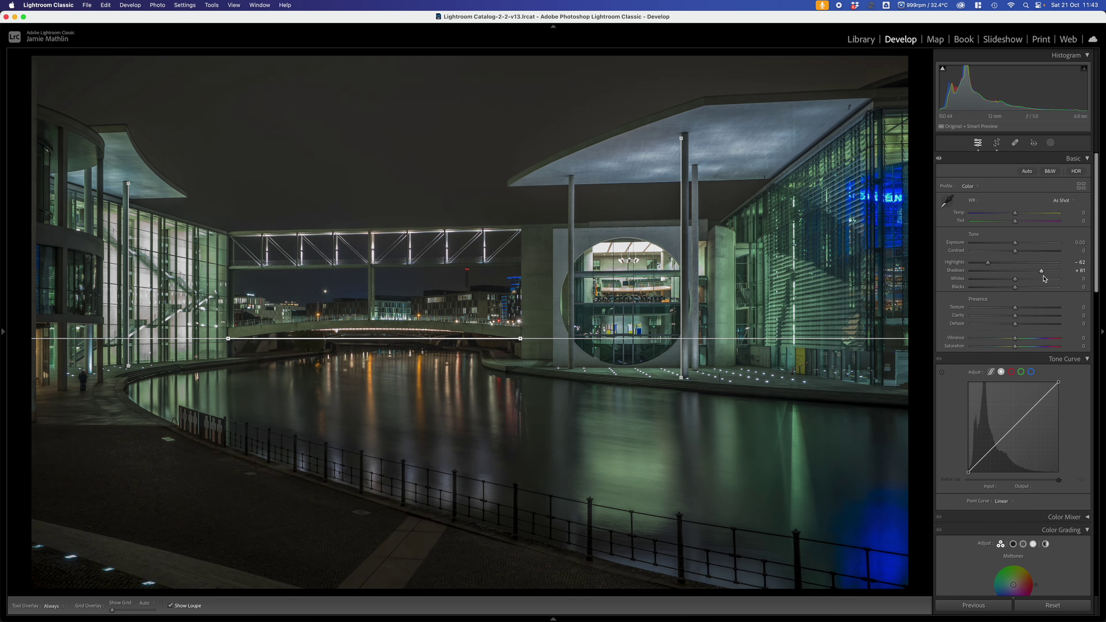
Warm the white balance temperature slightly and shift the Tint towards magenta to +15.
left_click(1015, 215)
left_click_drag(1015, 215, 1019, 217)
key("w")
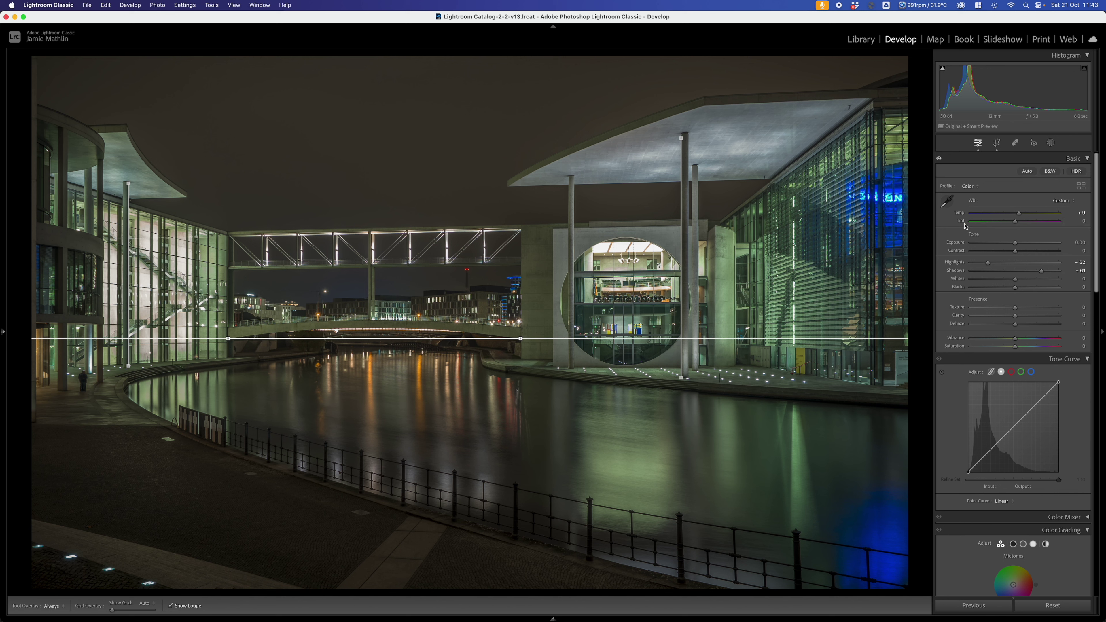
left_click(1015, 222)
left_click_drag(1017, 222, 1023, 224)
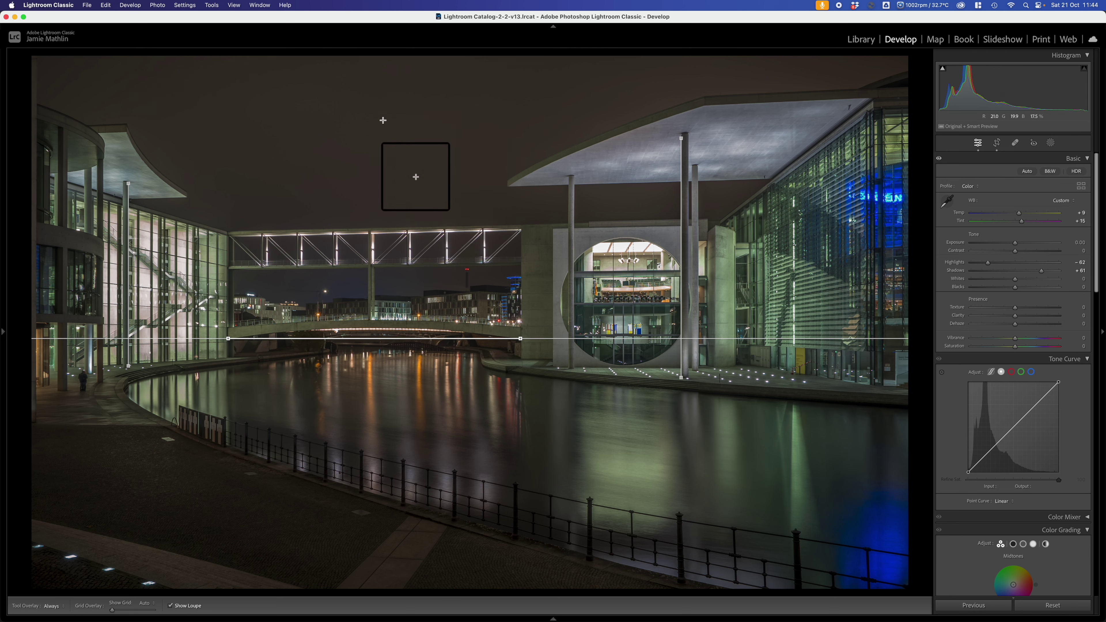
Darken the upper sky with a slightly tilted linear gradient mask at Exposure -0.61, shortening its lower reach and extending it past the upper edge.
left_click(1050, 143)
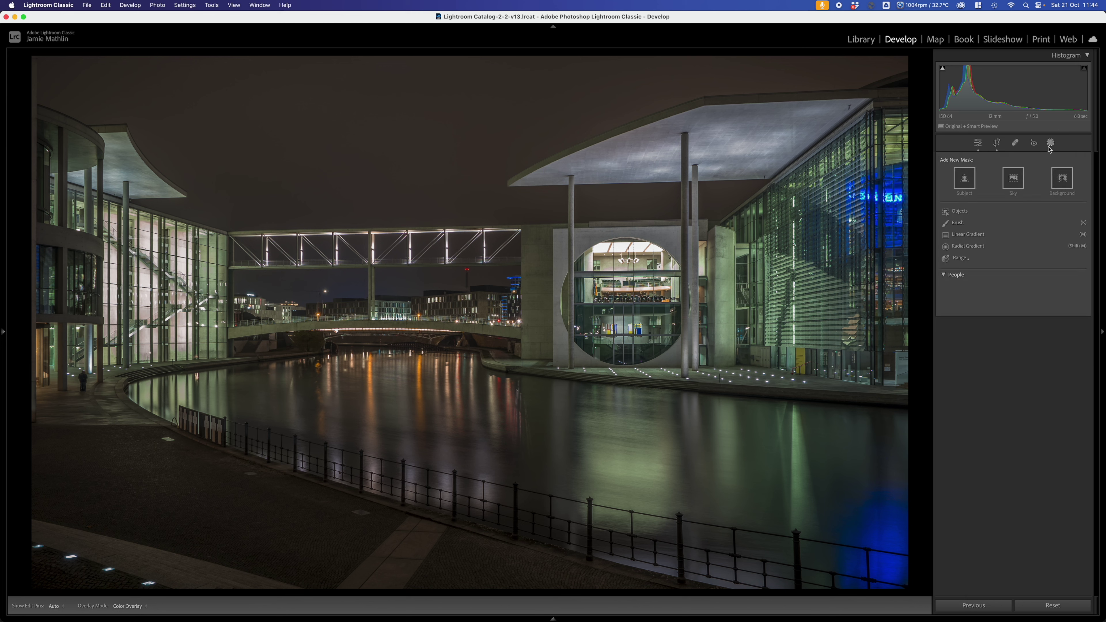
left_click(965, 234)
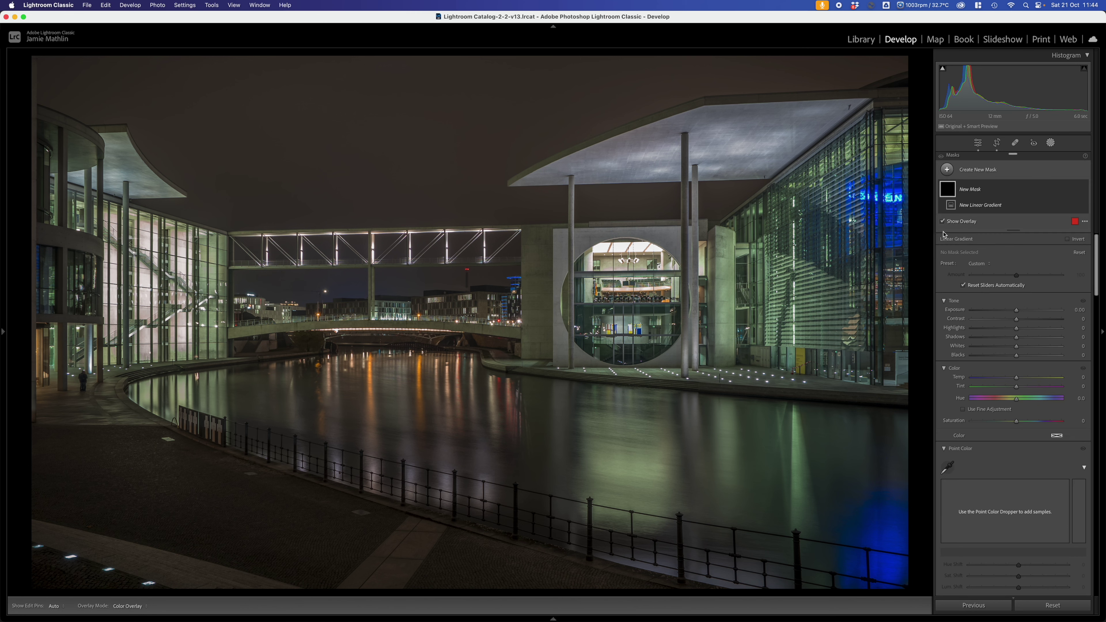
left_click_drag(340, 78, 347, 162)
left_click_drag(340, 78, 339, 59)
left_click_drag(1010, 323, 1010, 324)
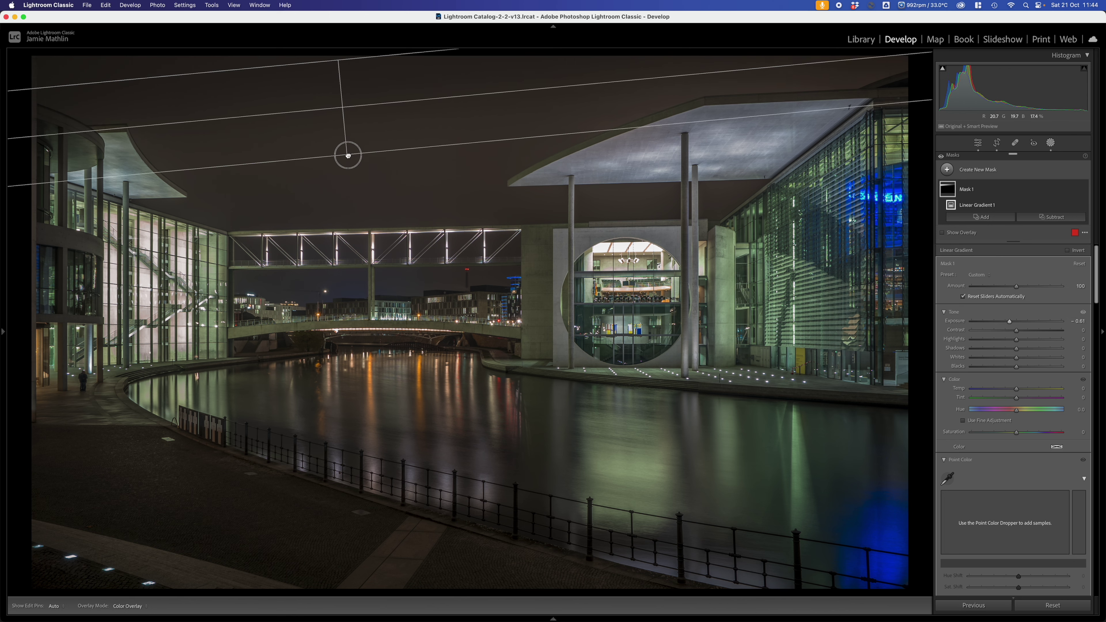
left_click_drag(347, 154, 345, 130)
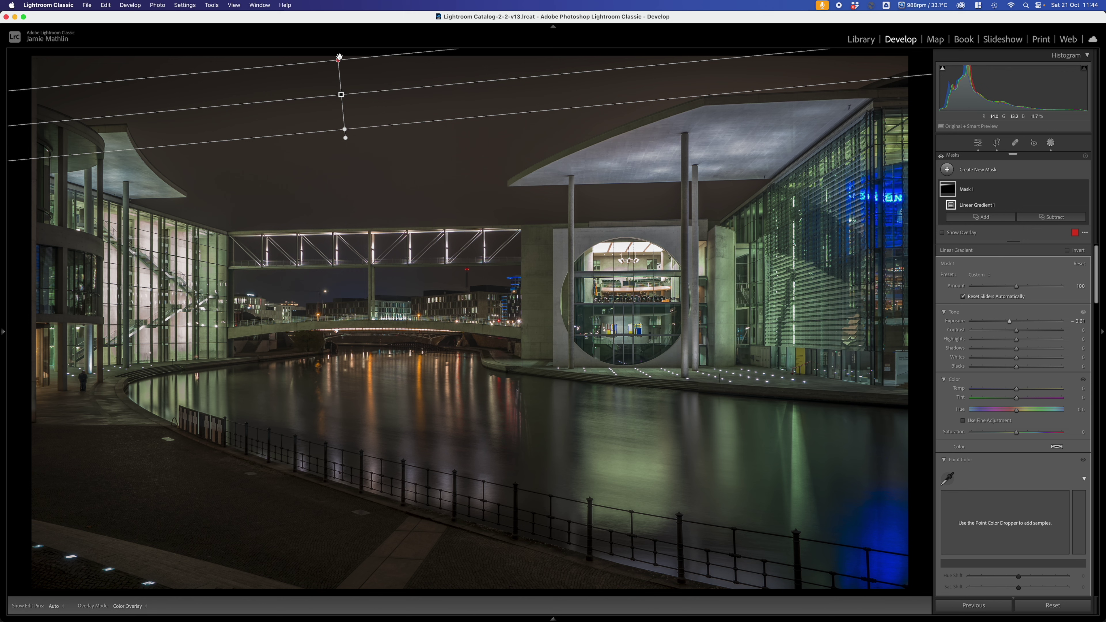
left_click_drag(339, 57, 337, 47)
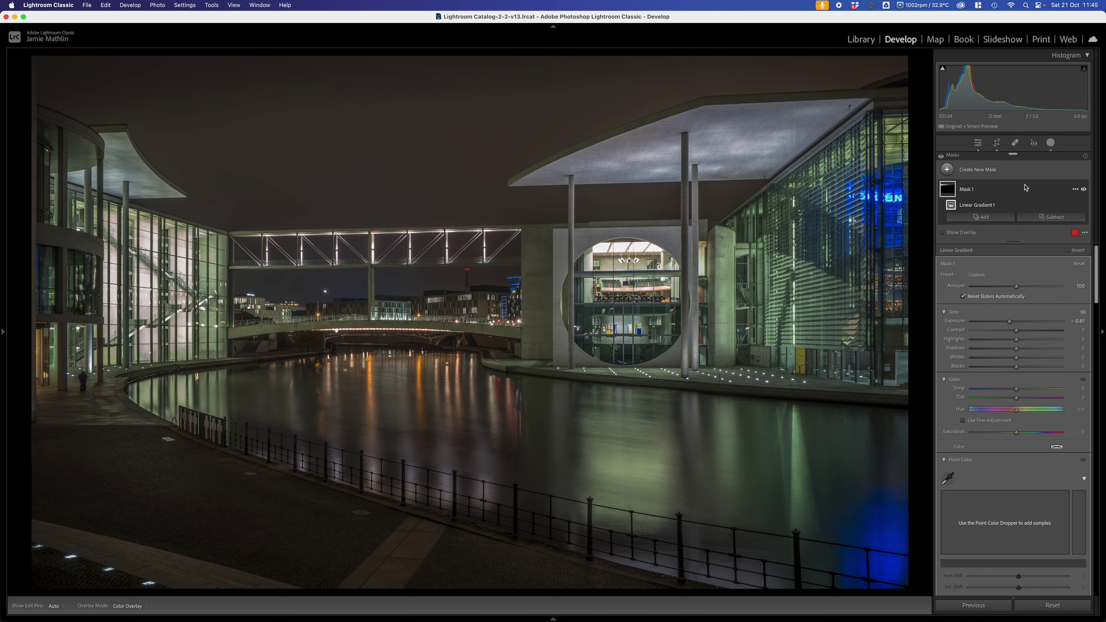
Add a radial gradient mask as a wide ellipse, tilted and centred over the illuminated roof canopy of the right-hand building.
key("shift+w")
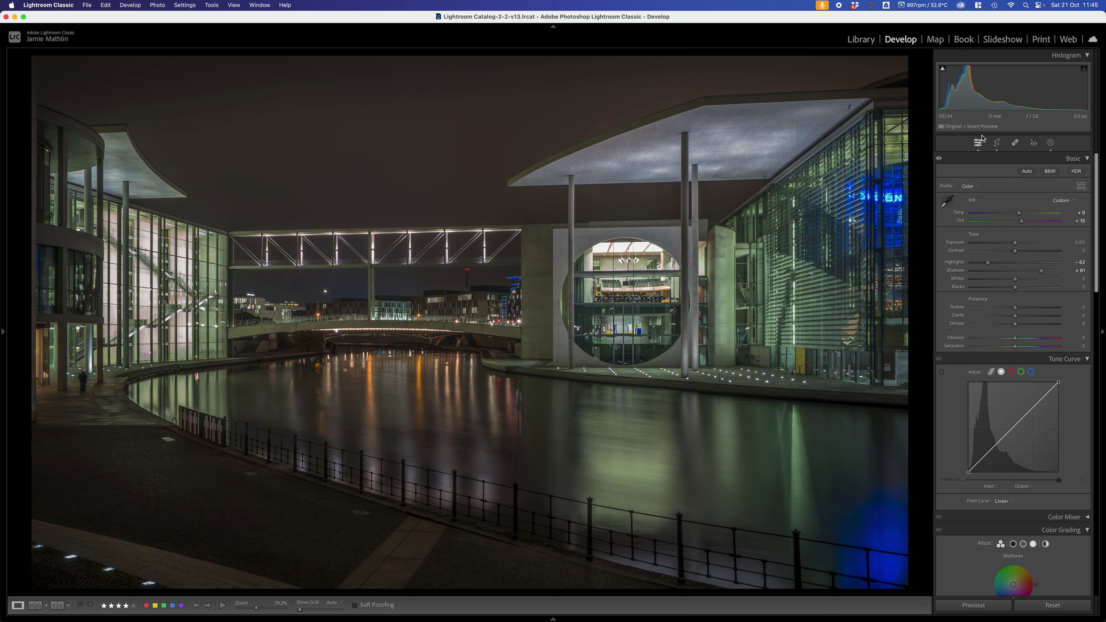
left_click(1050, 144)
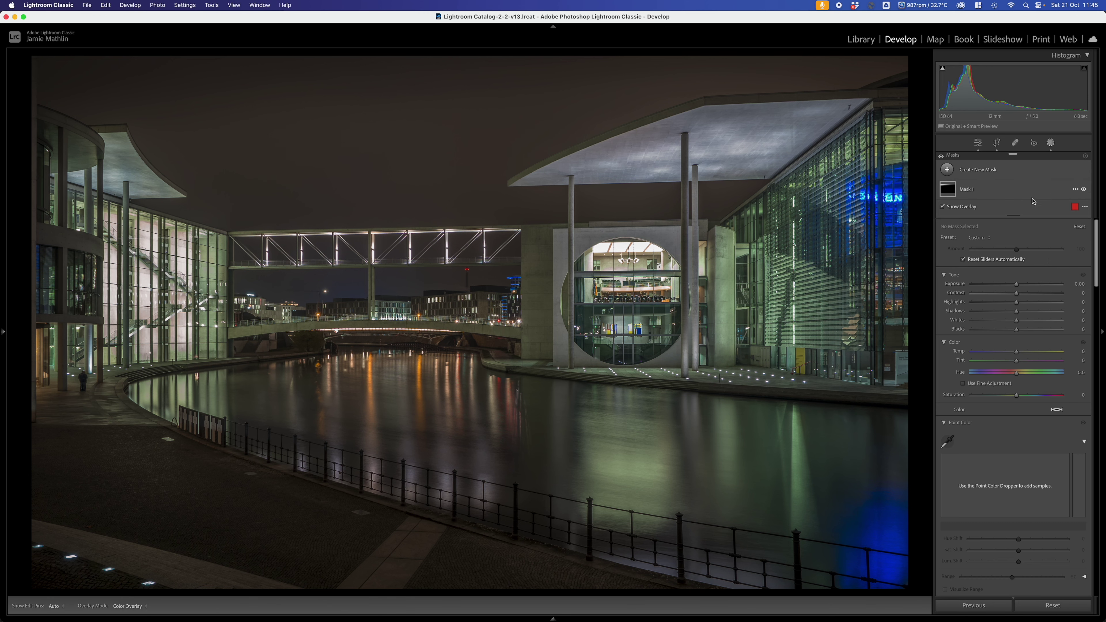
left_click(981, 178)
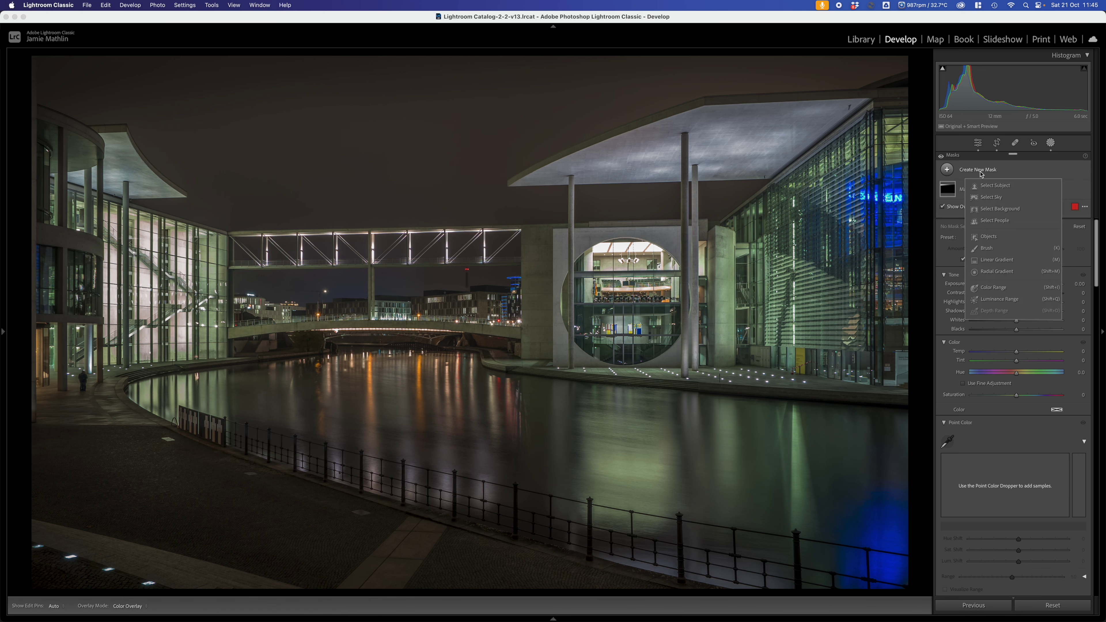
left_click(992, 270)
left_click_drag(617, 149, 498, 112)
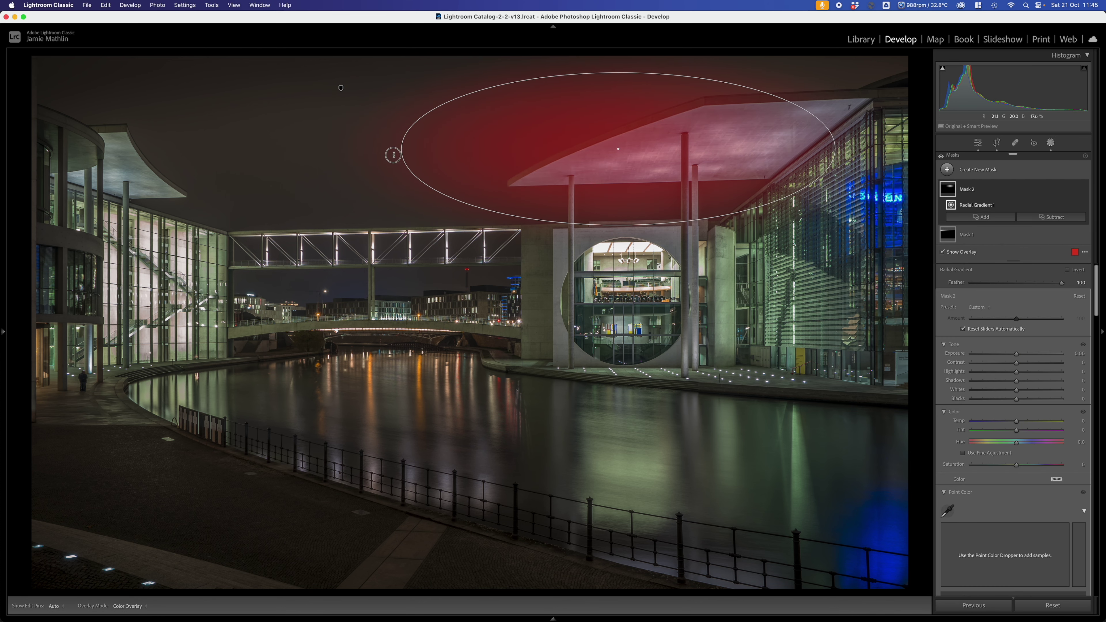
left_click_drag(390, 153, 409, 198)
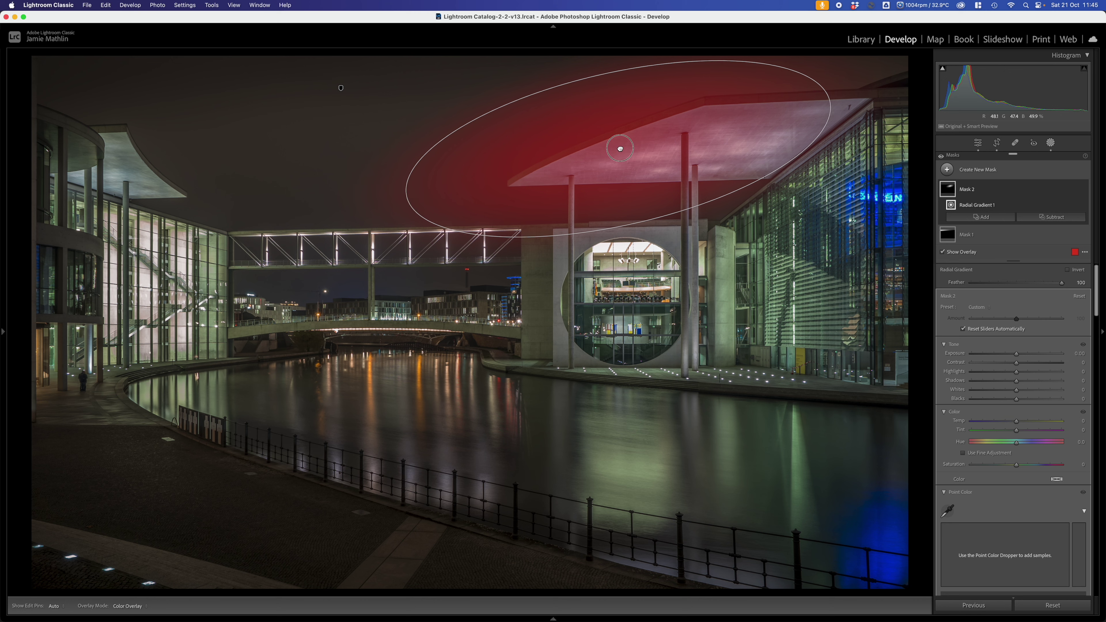
left_click_drag(618, 149, 693, 149)
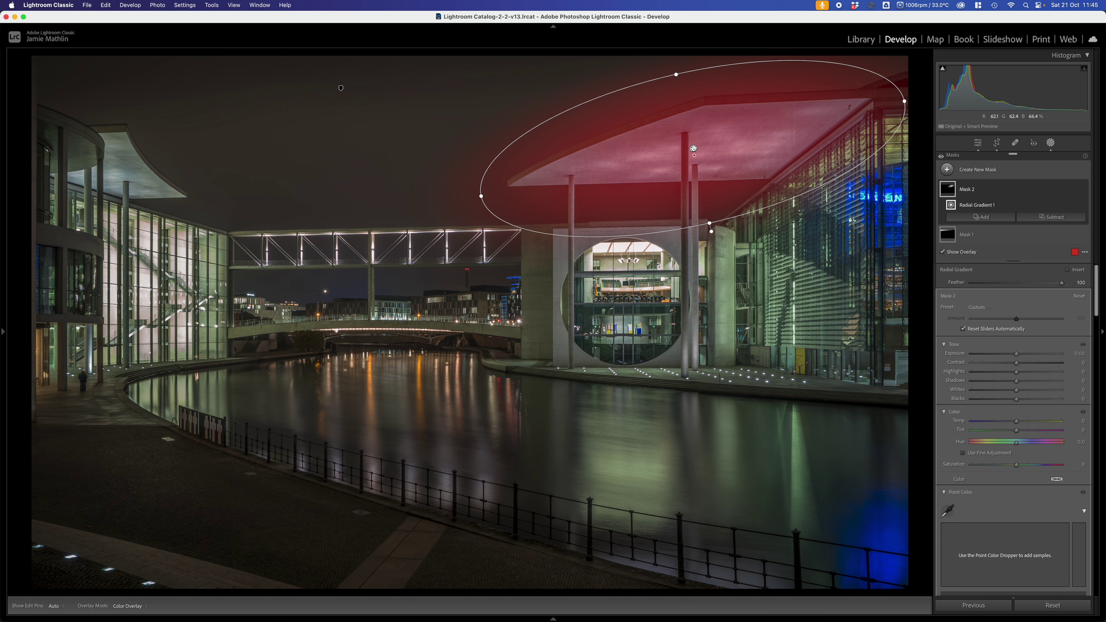
Brighten the canopy mask to an Exposure of about 0.8, warm its temperature slightly and set its Clarity to 16.
left_click_drag(1016, 357, 1027, 356)
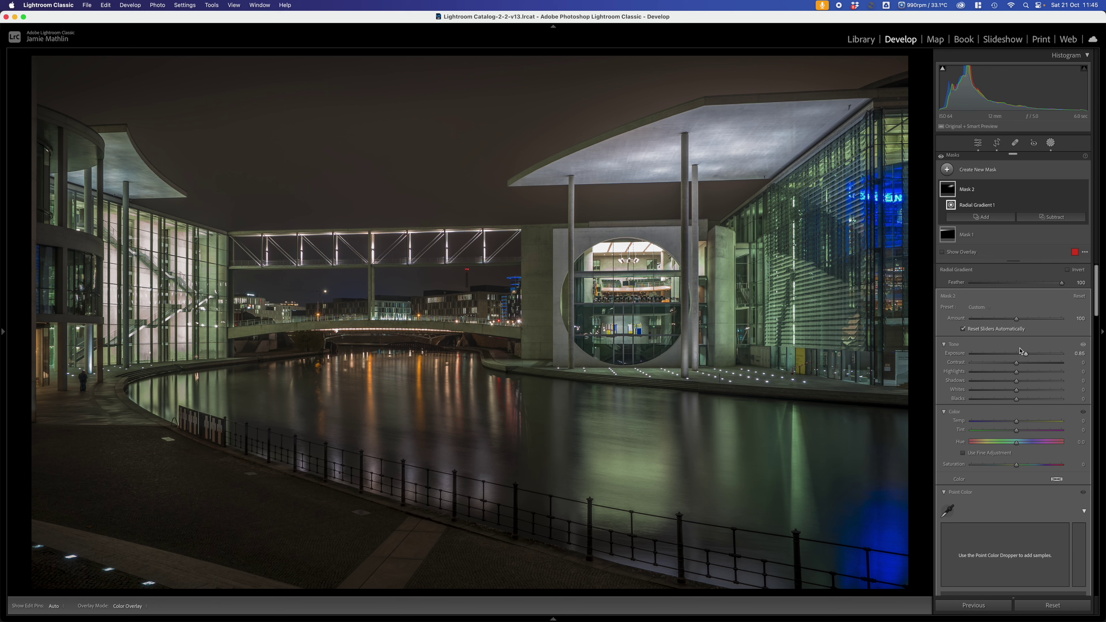
left_click_drag(1016, 421, 1019, 422)
scroll(1021, 424, "down", 10)
scroll(1028, 427, "down", 5)
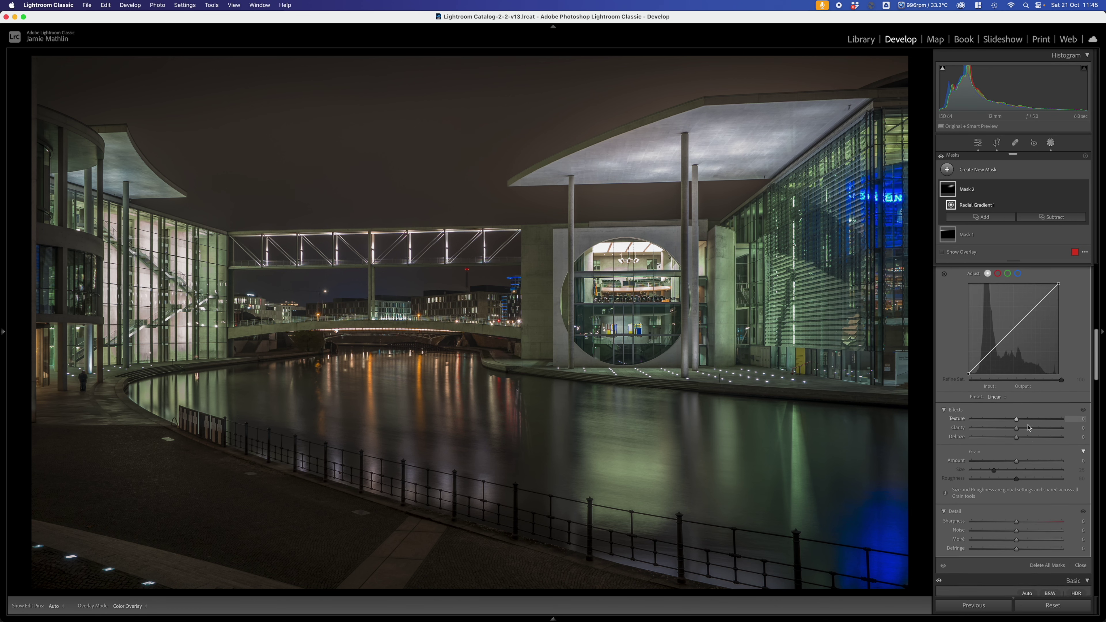
left_click_drag(1024, 425, 1022, 424)
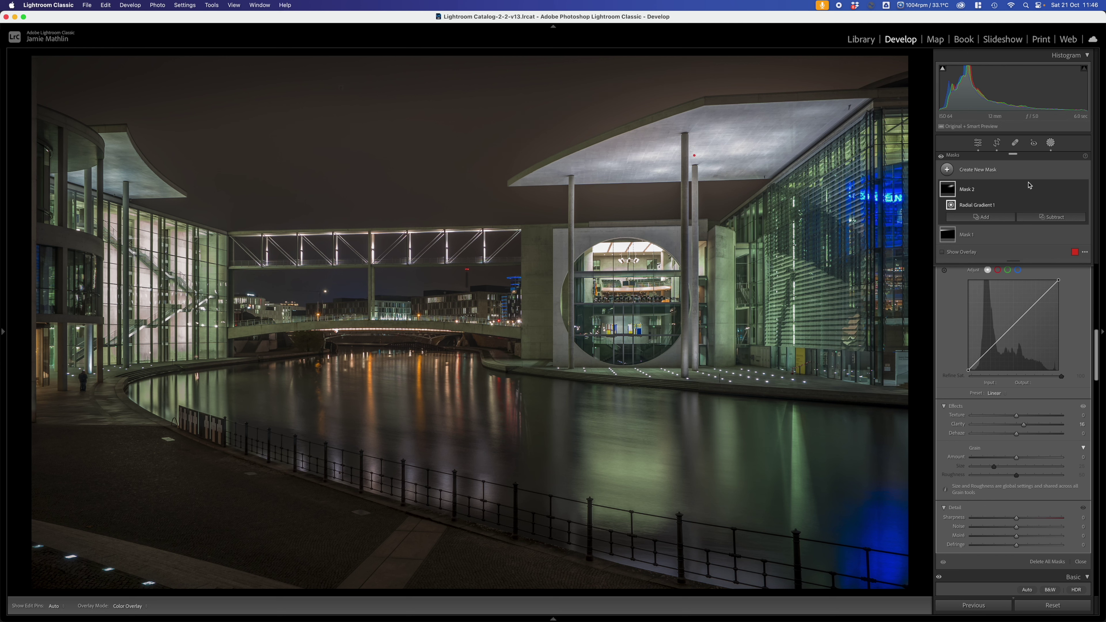
Add a subtracting brush to the canopy mask, set its Feather to 15, and undo a test stroke across the canopy underside.
left_click(1043, 217)
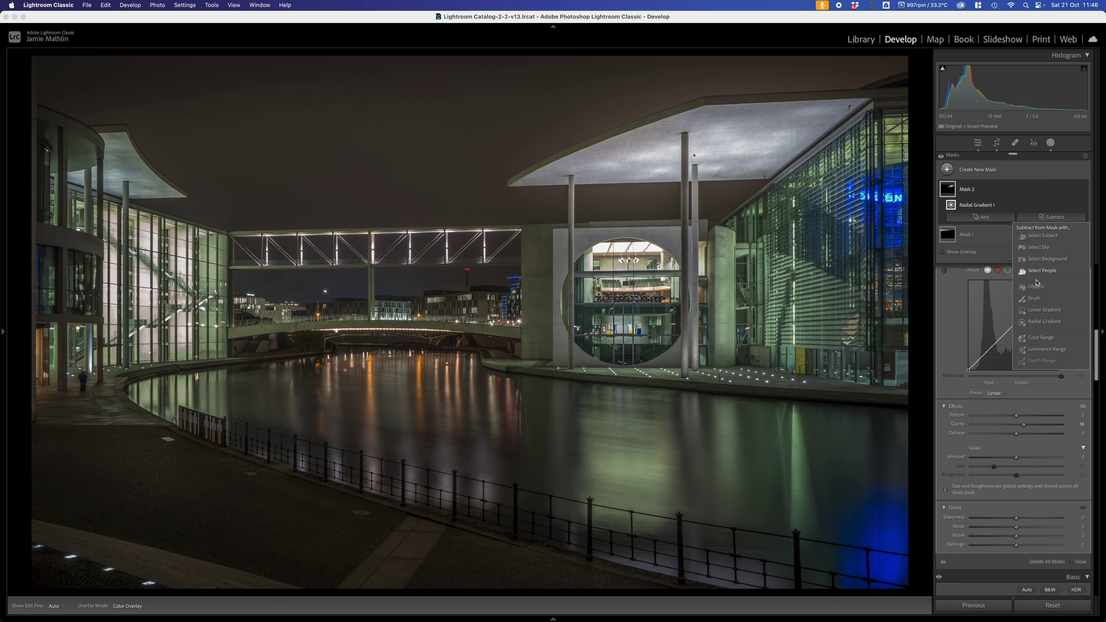
left_click(1034, 298)
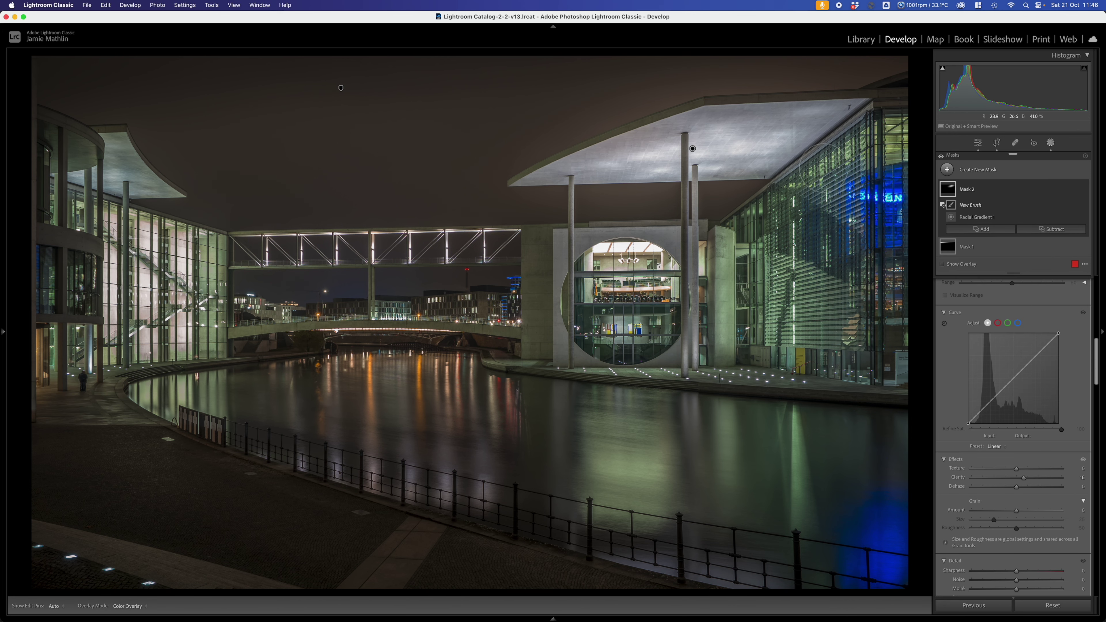
key("z")
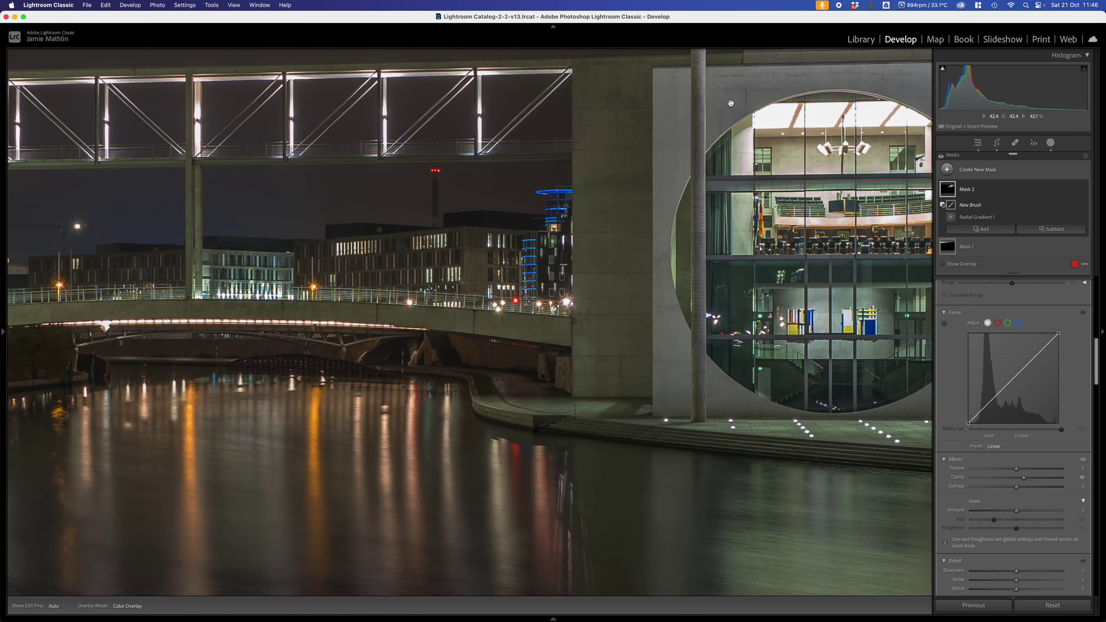
left_click_drag(731, 103, 446, 377)
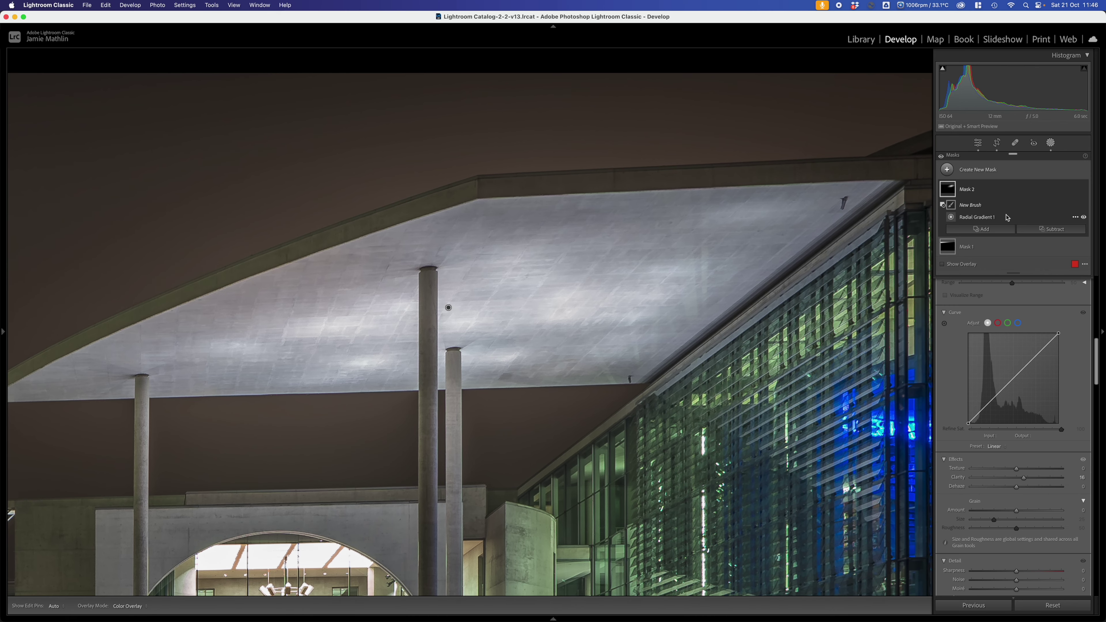
left_click_drag(756, 197, 677, 219)
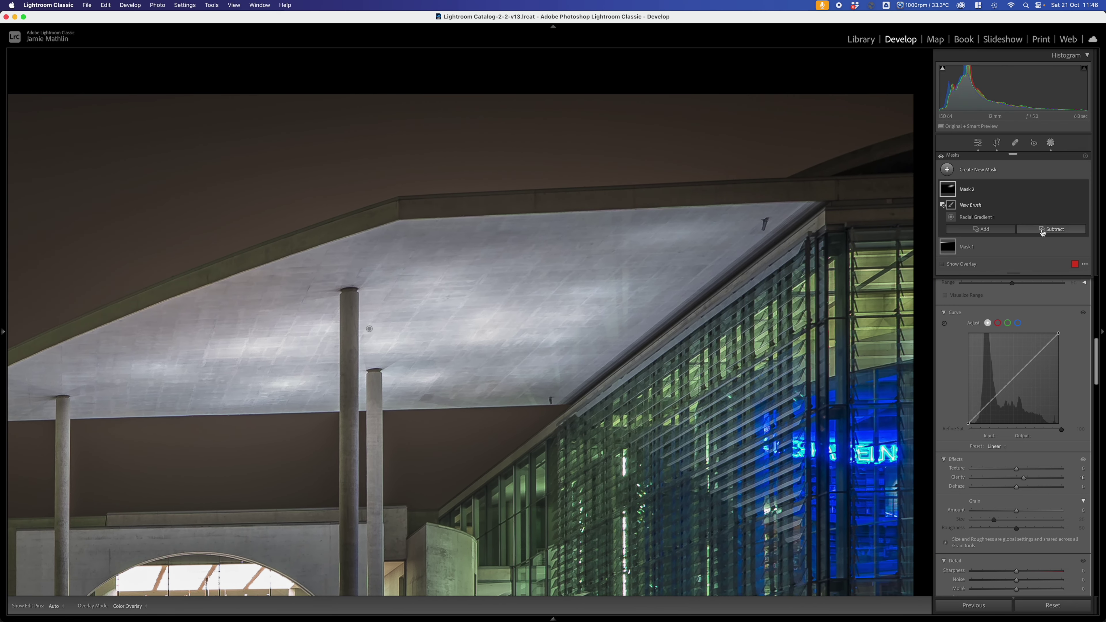
scroll(1003, 370, "up", 10)
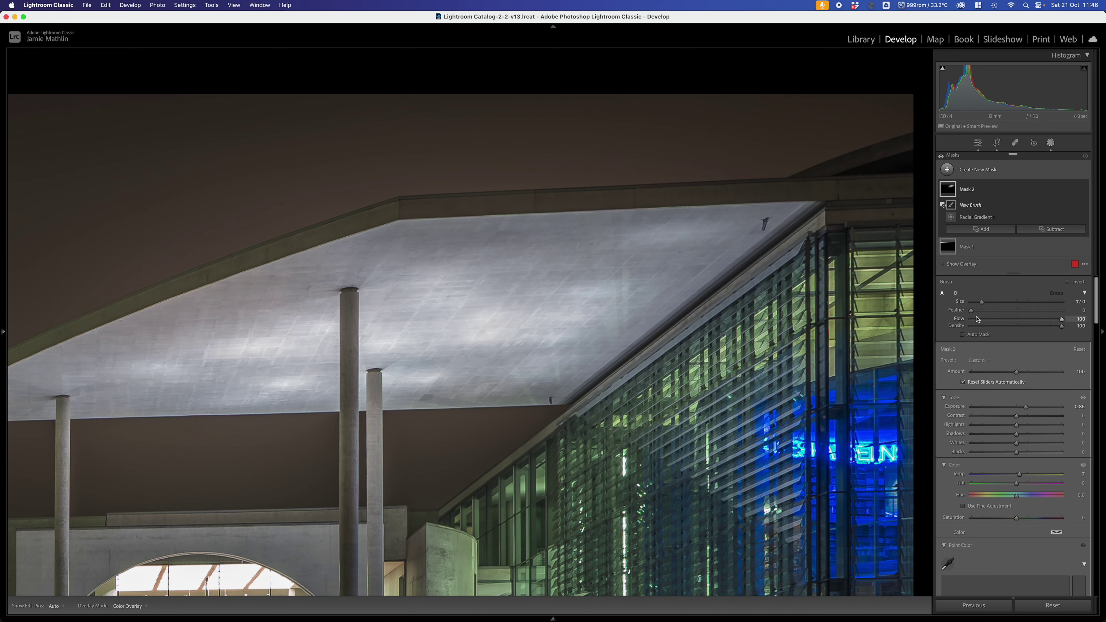
left_click_drag(971, 310, 981, 315)
left_click_drag(980, 311, 984, 315)
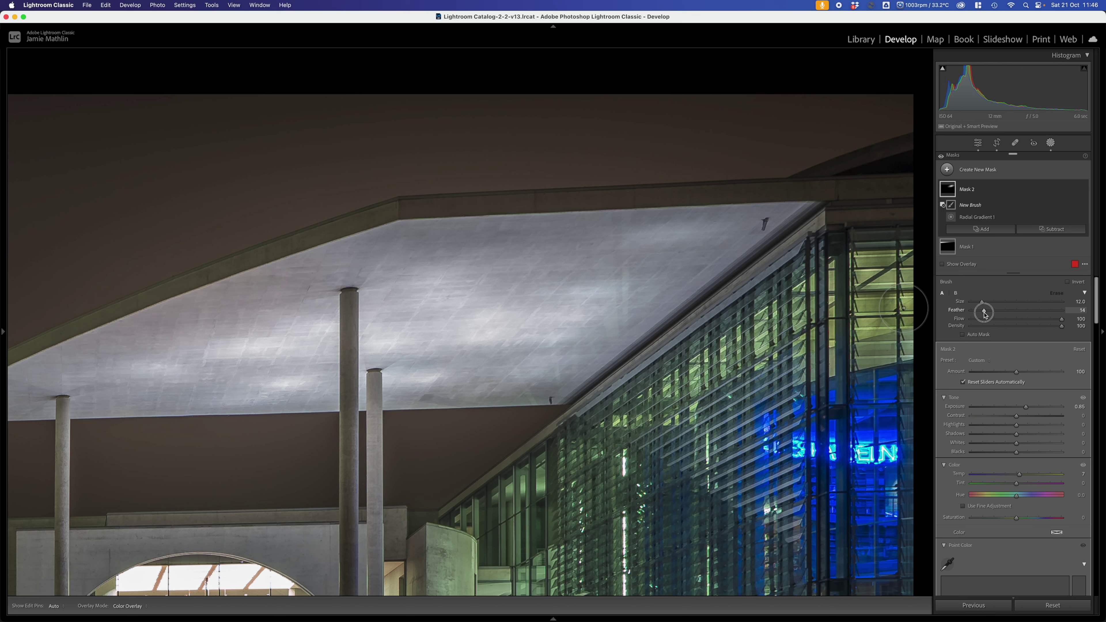
left_click_drag(984, 314, 985, 314)
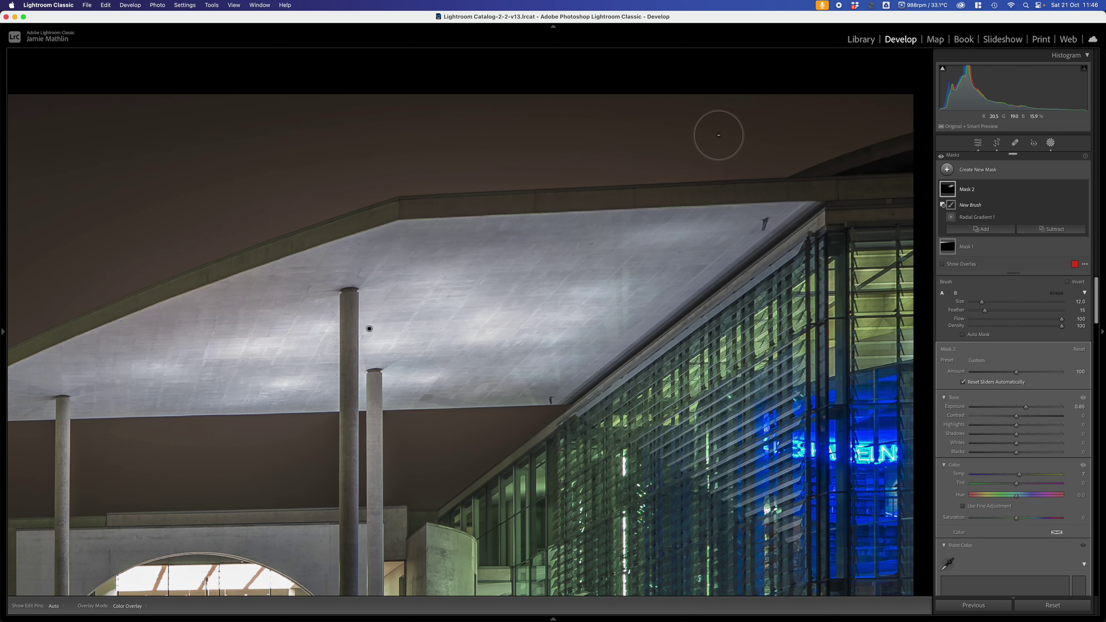
left_click_drag(571, 278, 490, 300)
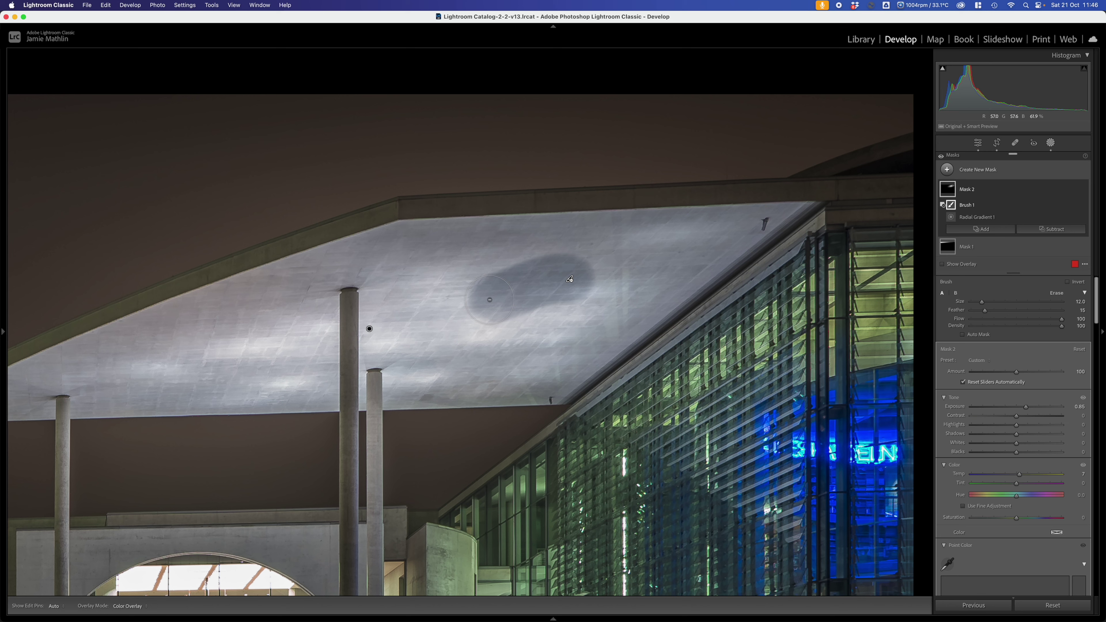
key("super+z")
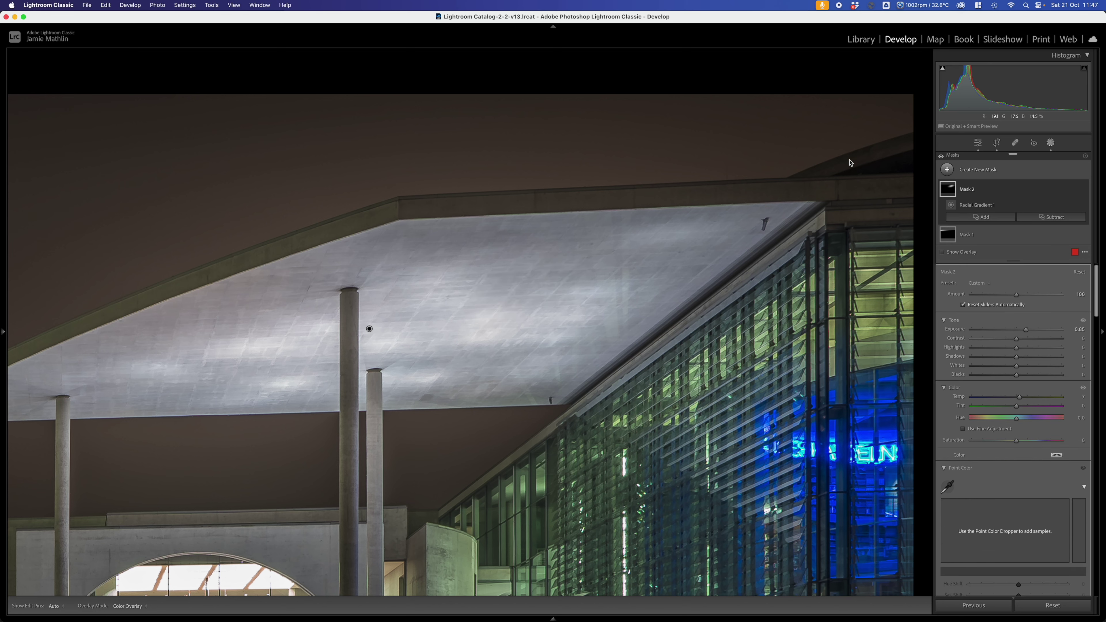
Subtract a brushed band of sky from the canopy mask along the roof's upper edge, from the photo's right side to the canopy's left tip.
left_click(1051, 217)
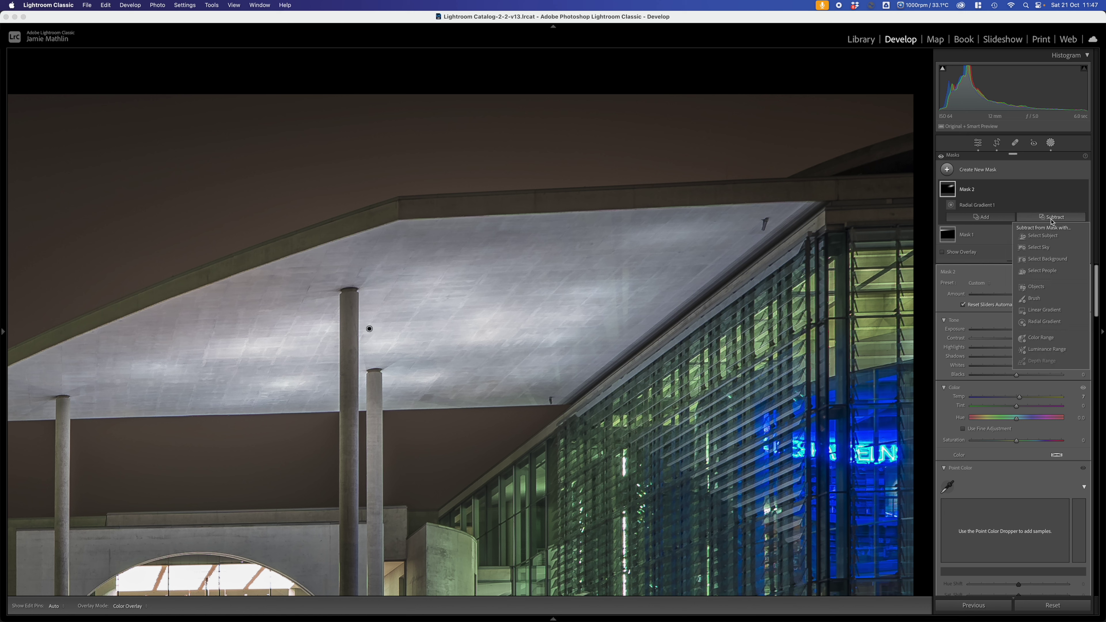
left_click(1035, 299)
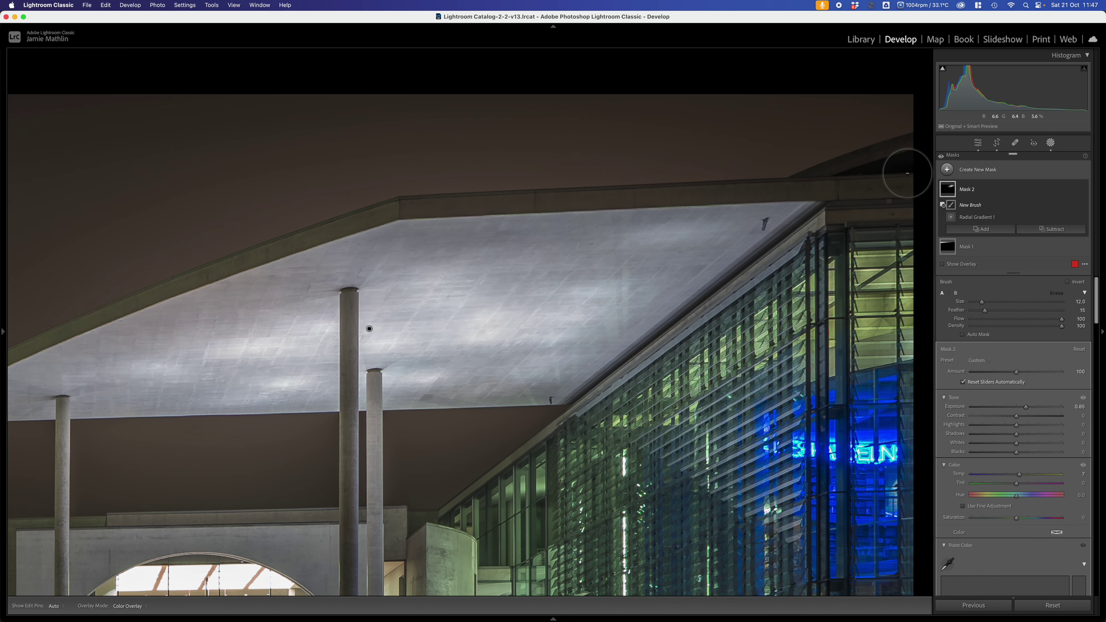
left_click_drag(851, 175, 810, 175)
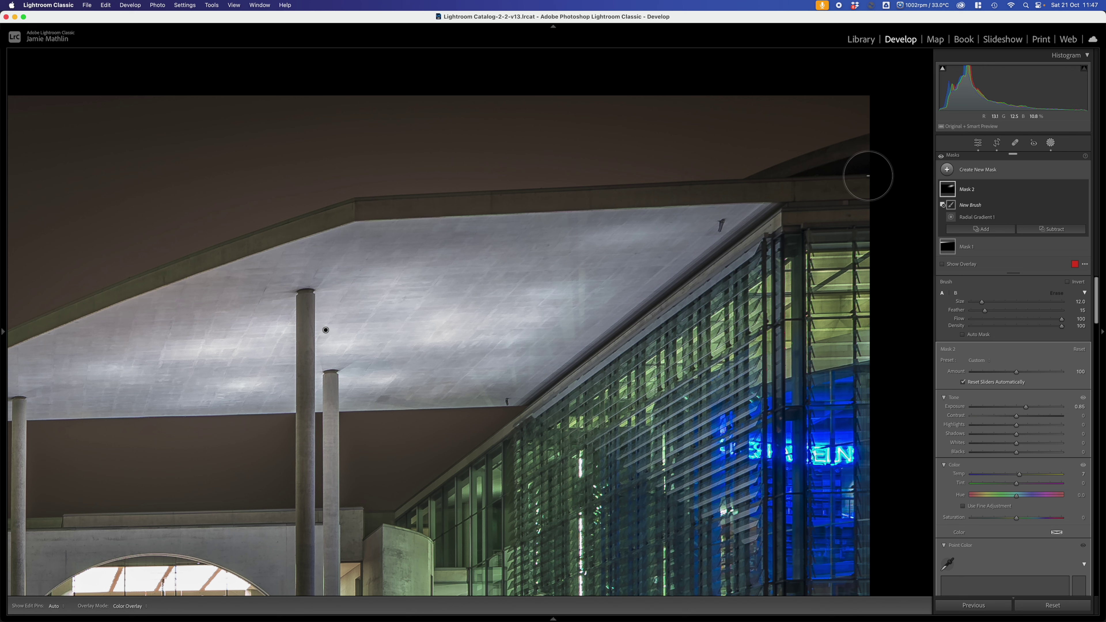
left_click(868, 174)
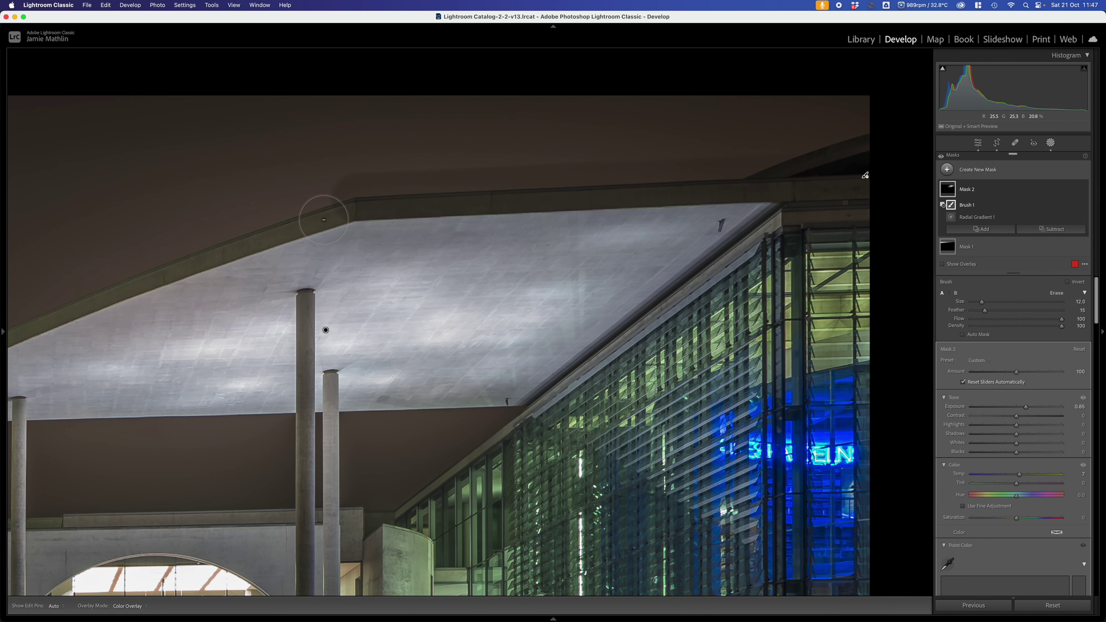
key("z")
key("z")
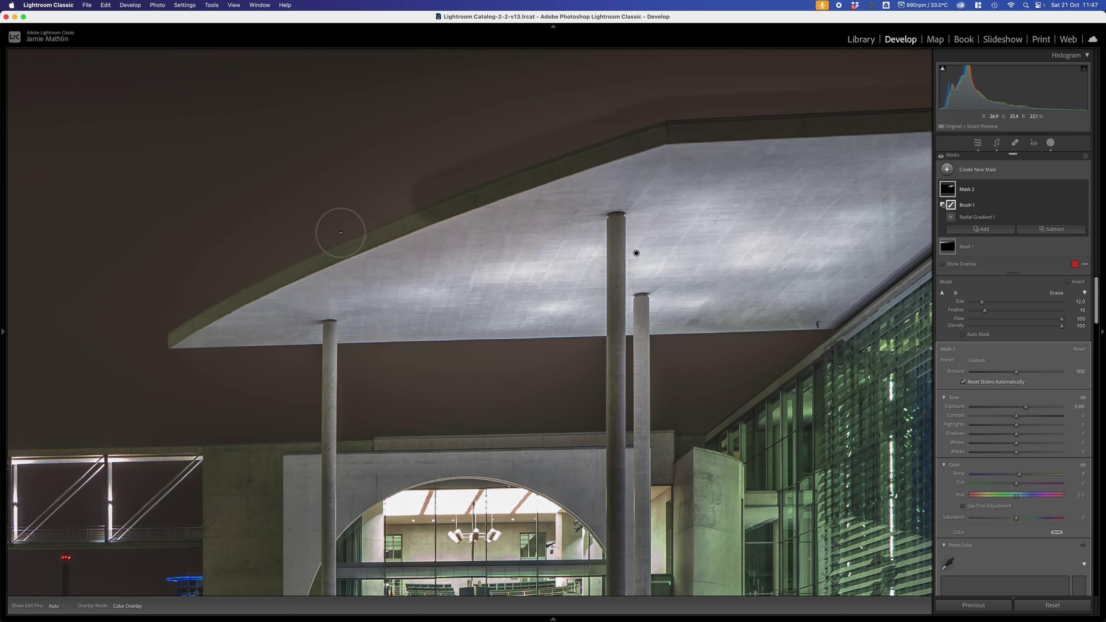
mouse_move(342, 233)
left_mouse_down()
mouse_move(202, 291)
mouse_move(159, 325)
left_mouse_up()
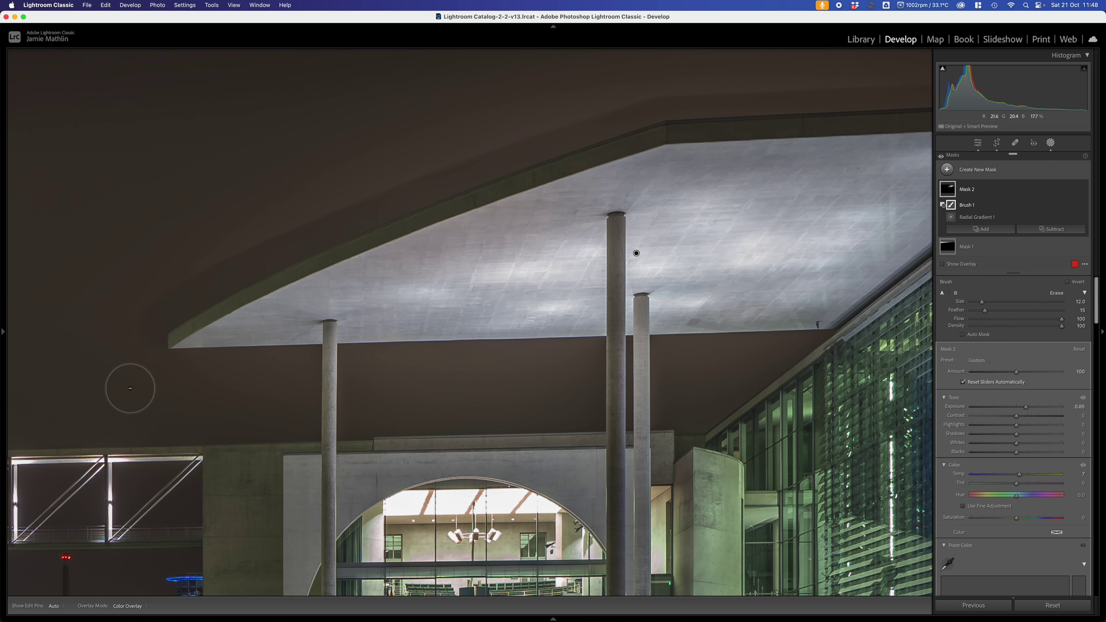
left_click_drag(131, 387, 572, 173)
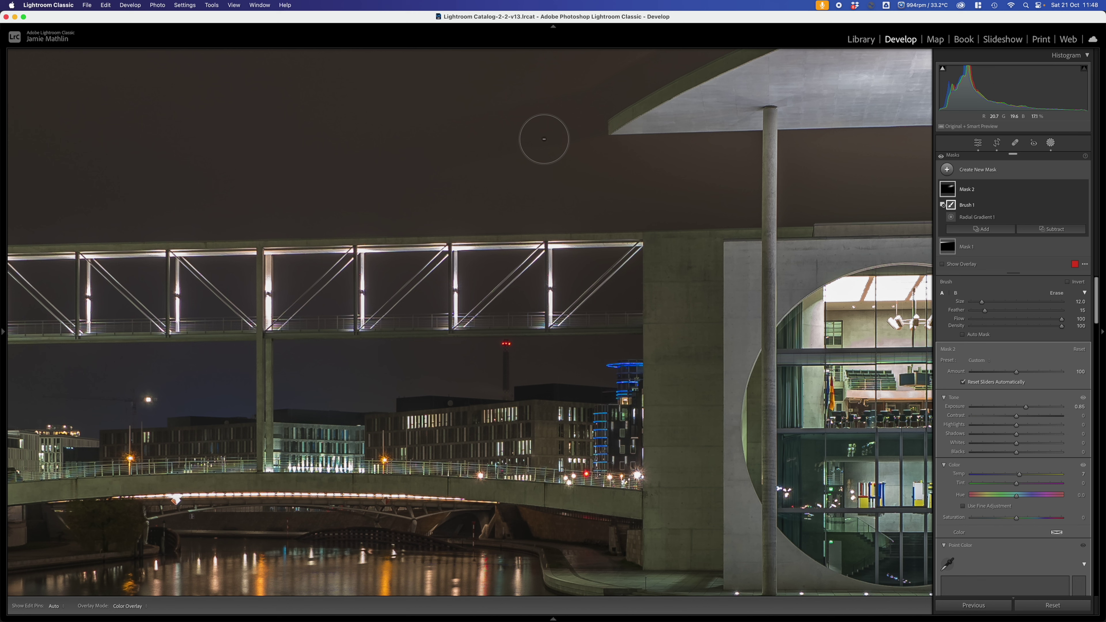
key("super+z")
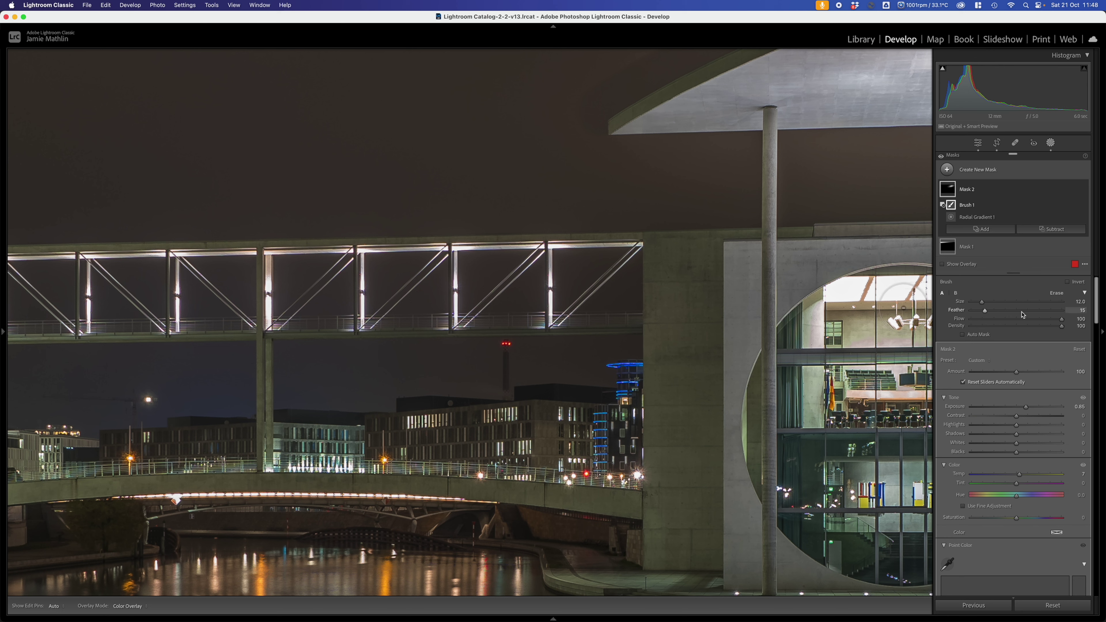
Set the subtracting brush to Feather 0 and Size 22 and remove the remaining sky above the canopy from the mask.
left_click_drag(1037, 312, 1042, 313)
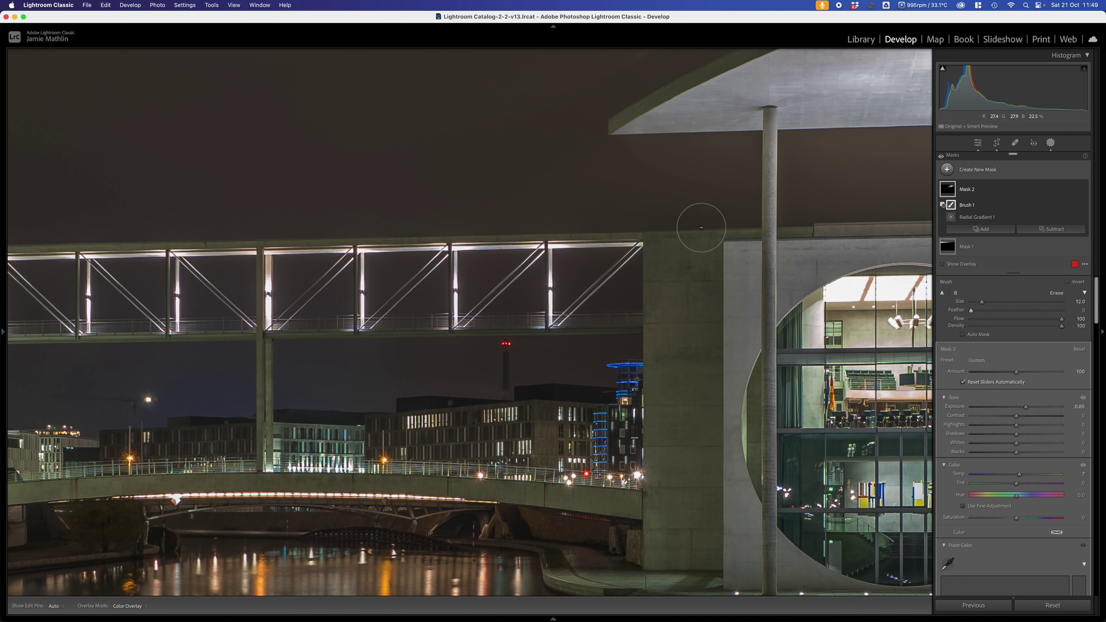
left_click_drag(650, 171, 612, 444)
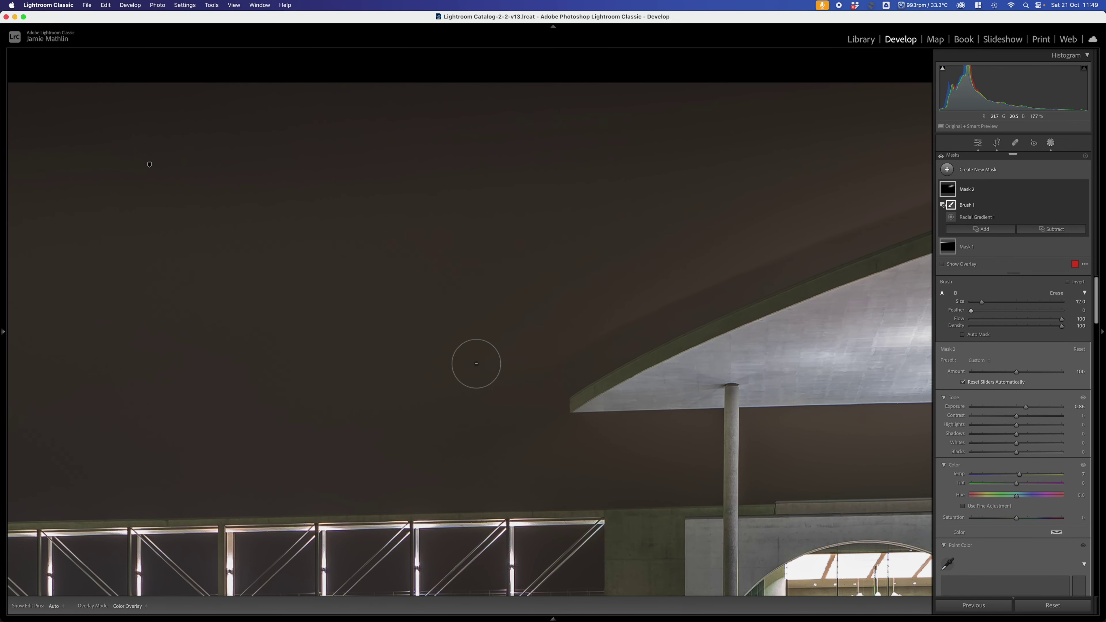
key("h")
scroll(503, 331, "up", 5)
key("h")
left_click_drag(740, 212, 267, 383)
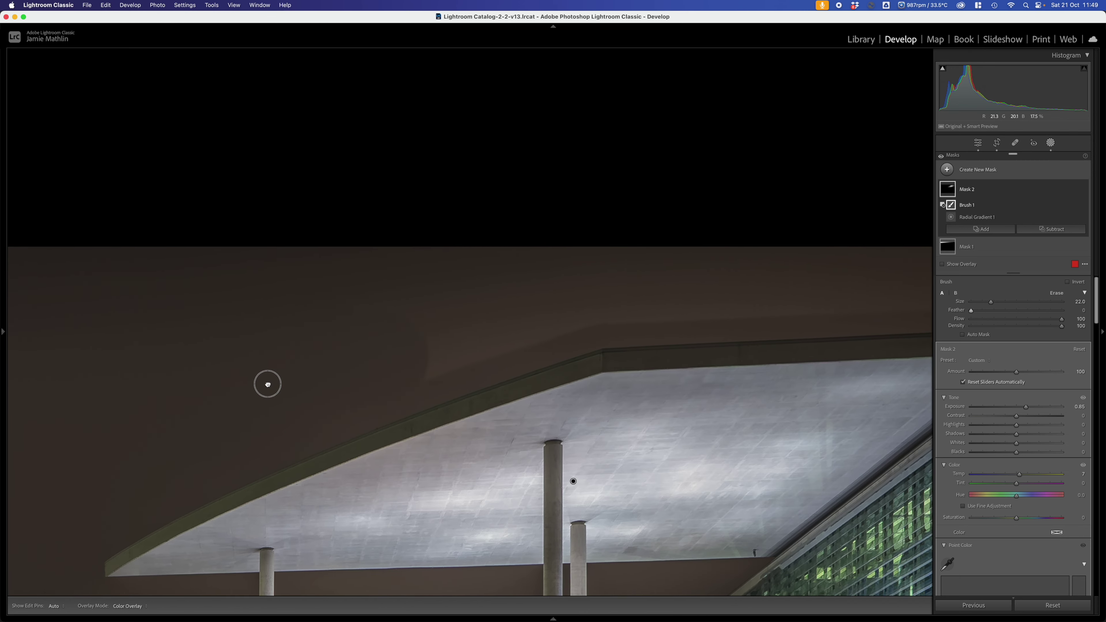
key("h")
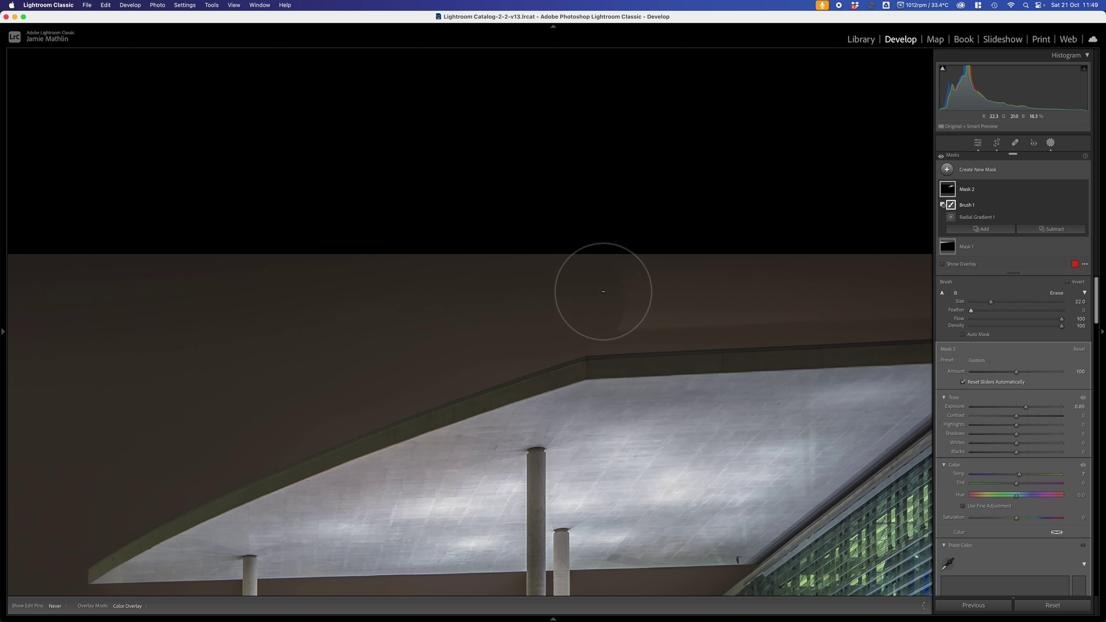
mouse_move(698, 284)
left_mouse_down()
mouse_move(464, 303)
mouse_move(338, 296)
left_mouse_up()
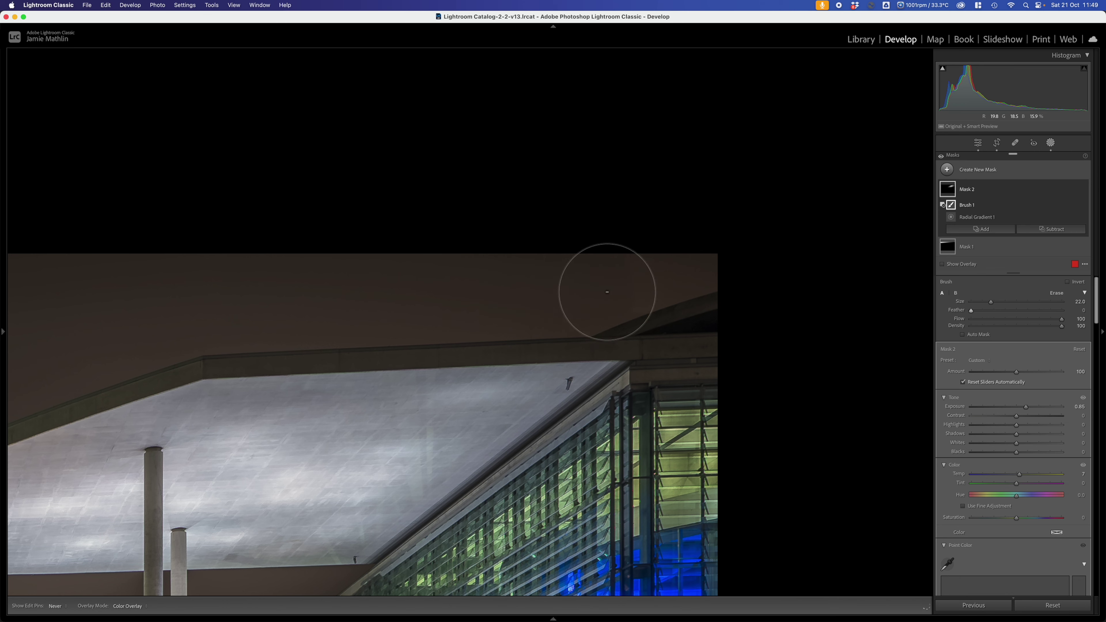
key("h")
mouse_move(387, 231)
left_mouse_down()
mouse_move(350, 232)
mouse_move(582, 116)
left_mouse_up()
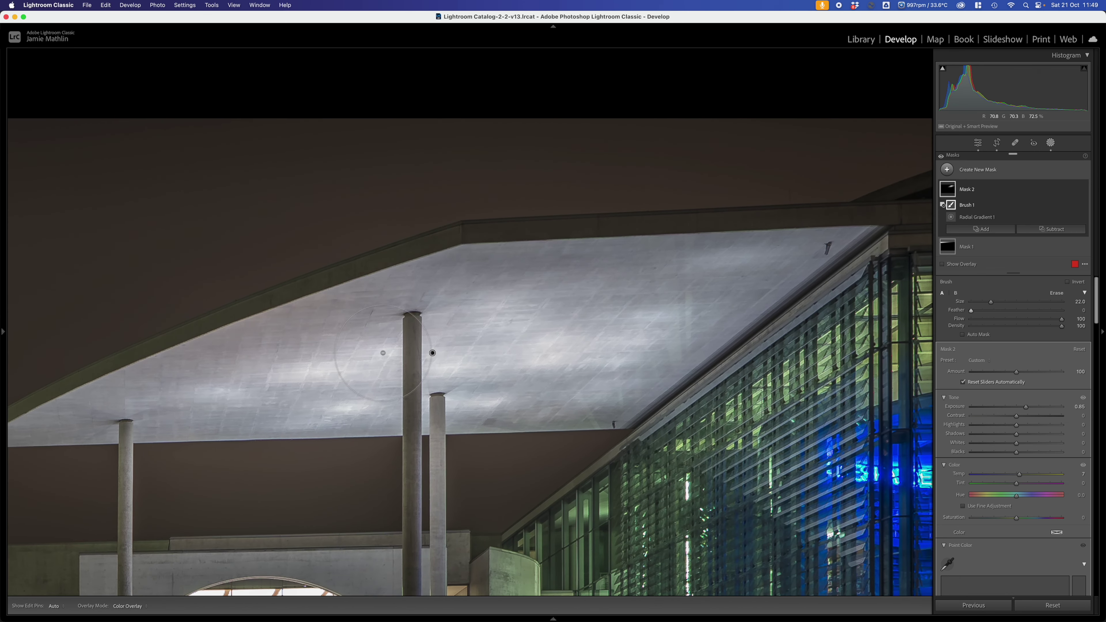
Widen the canopy mask's radial gradient ellipse at both ends and check the resulting mask overlay.
key("z")
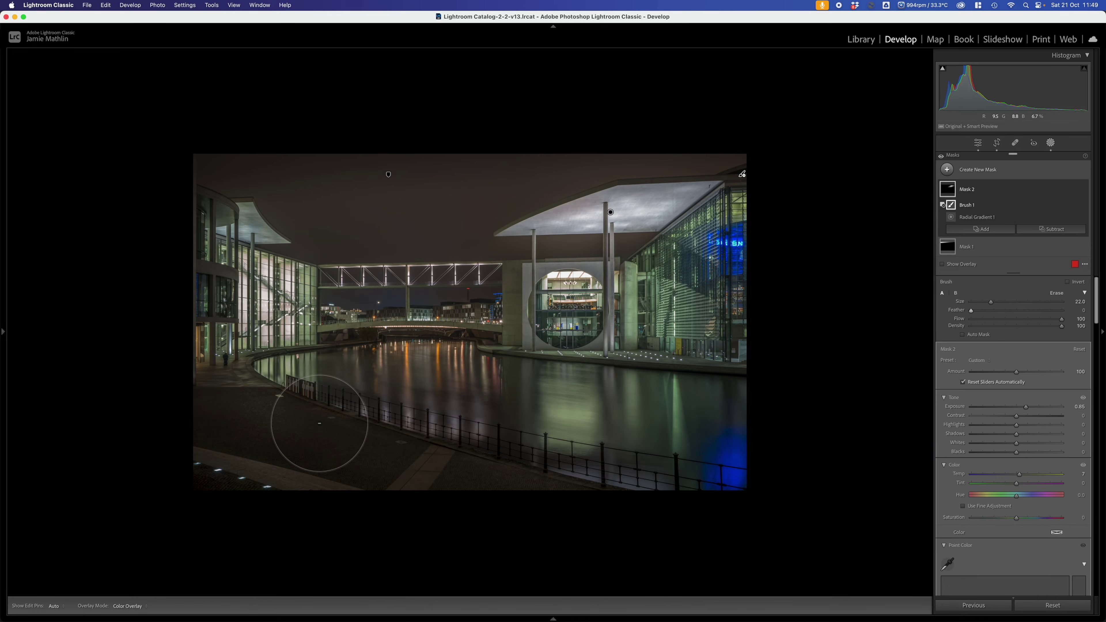
key("z")
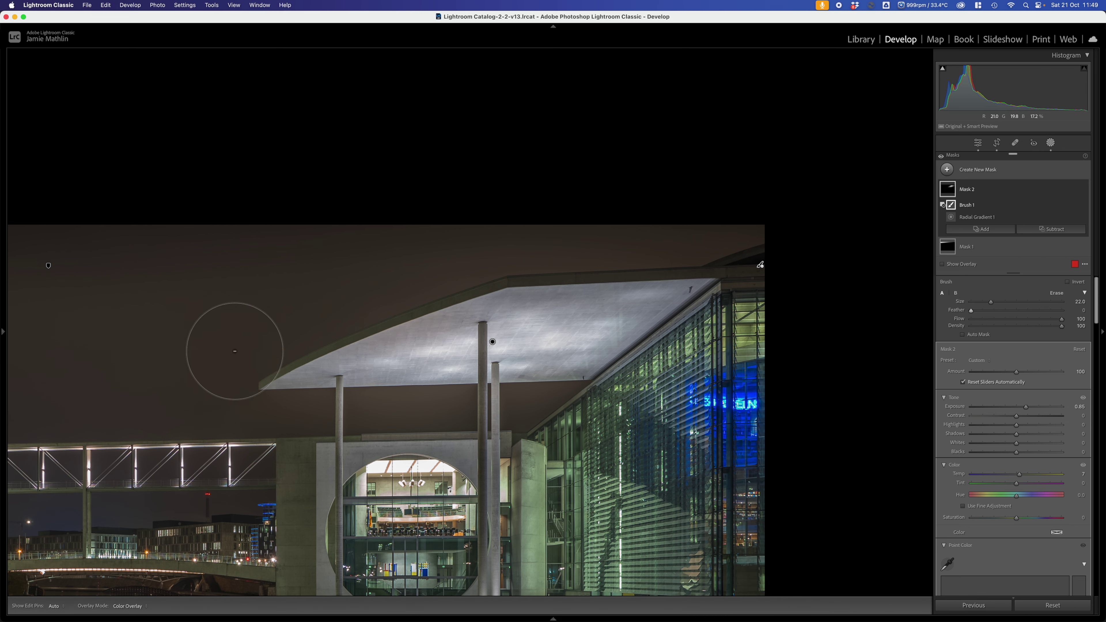
left_click(492, 342)
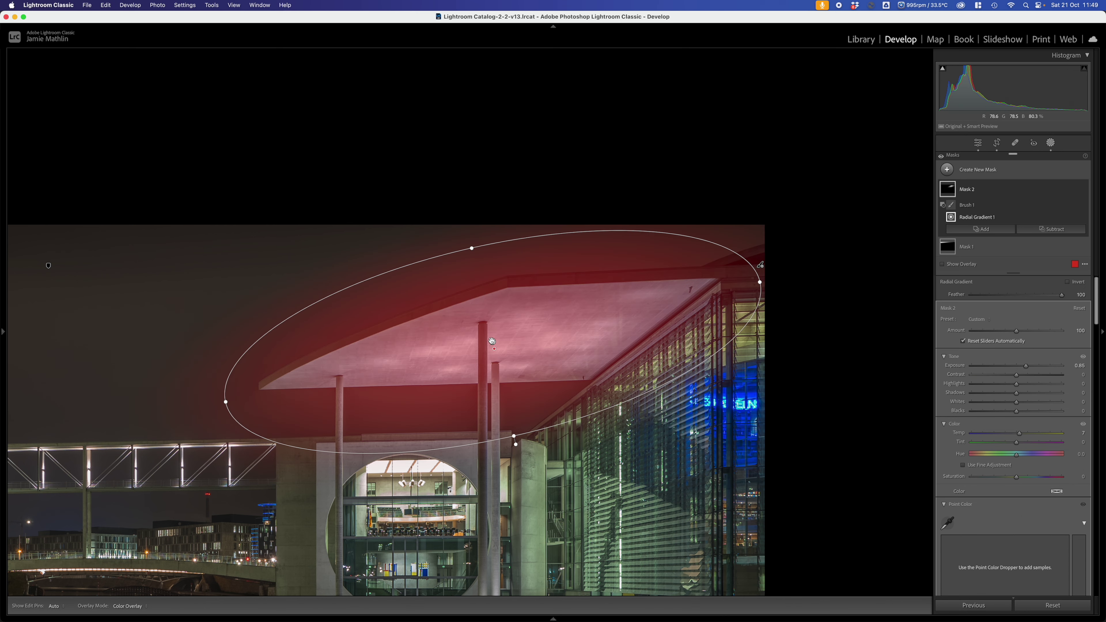
left_click_drag(226, 404, 191, 415)
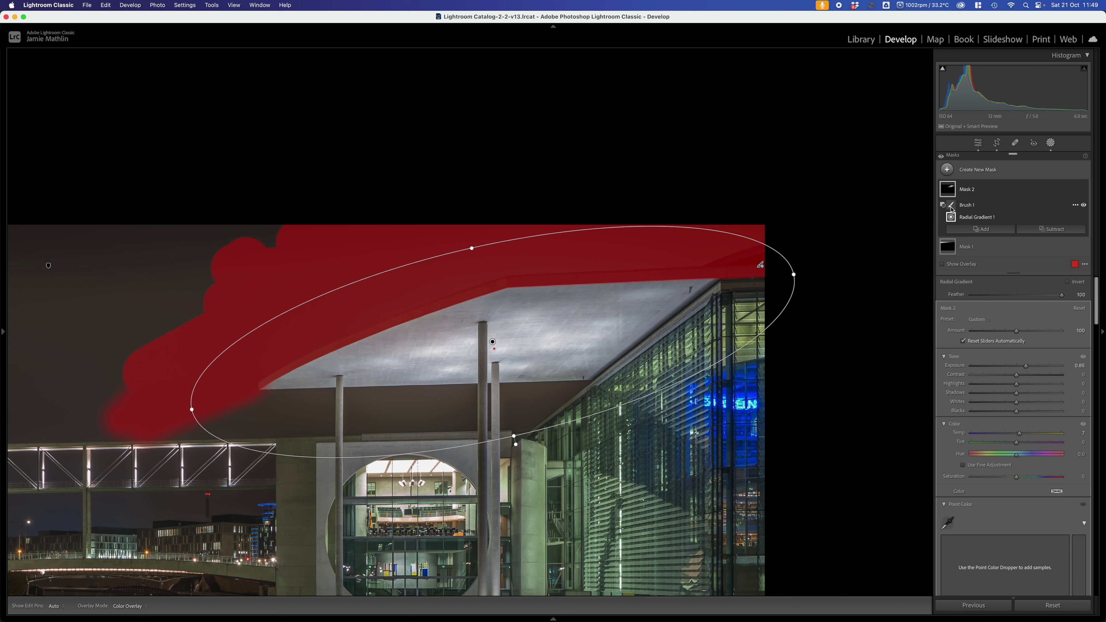
mouse_move(951, 191)
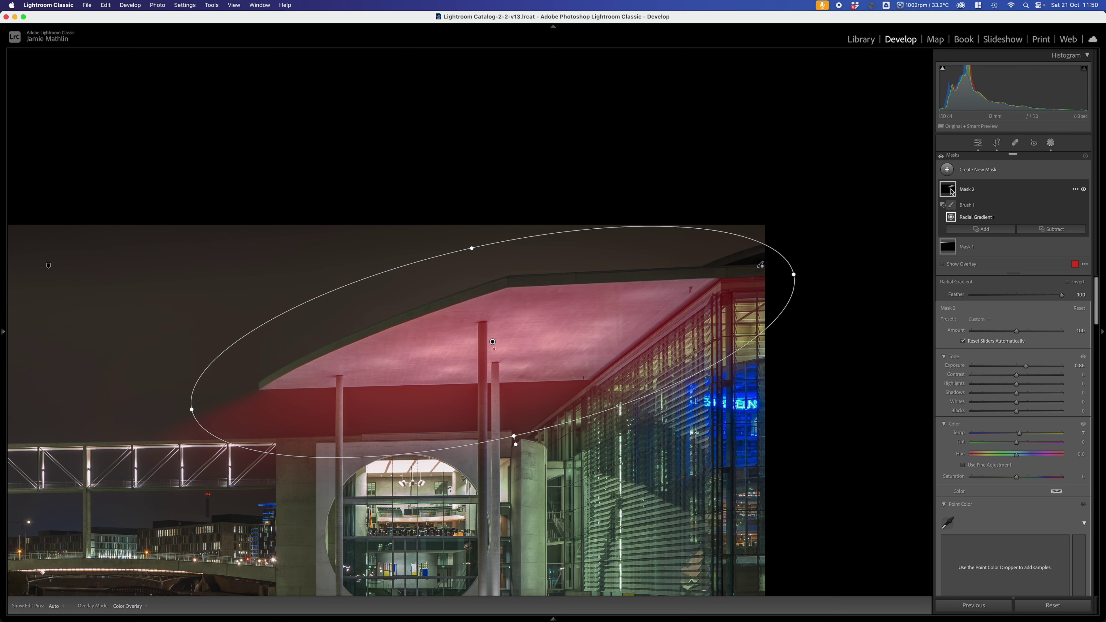
Set the canopy mask's Contrast to 17 and raise its Exposure to 1.08.
left_click(965, 205)
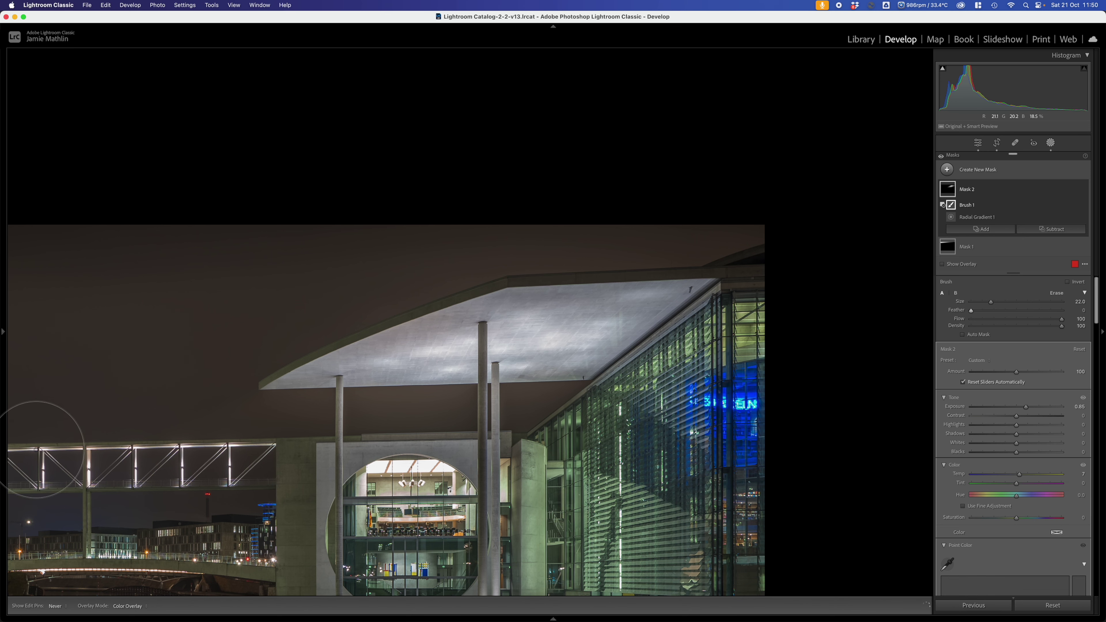
mouse_move(950, 191)
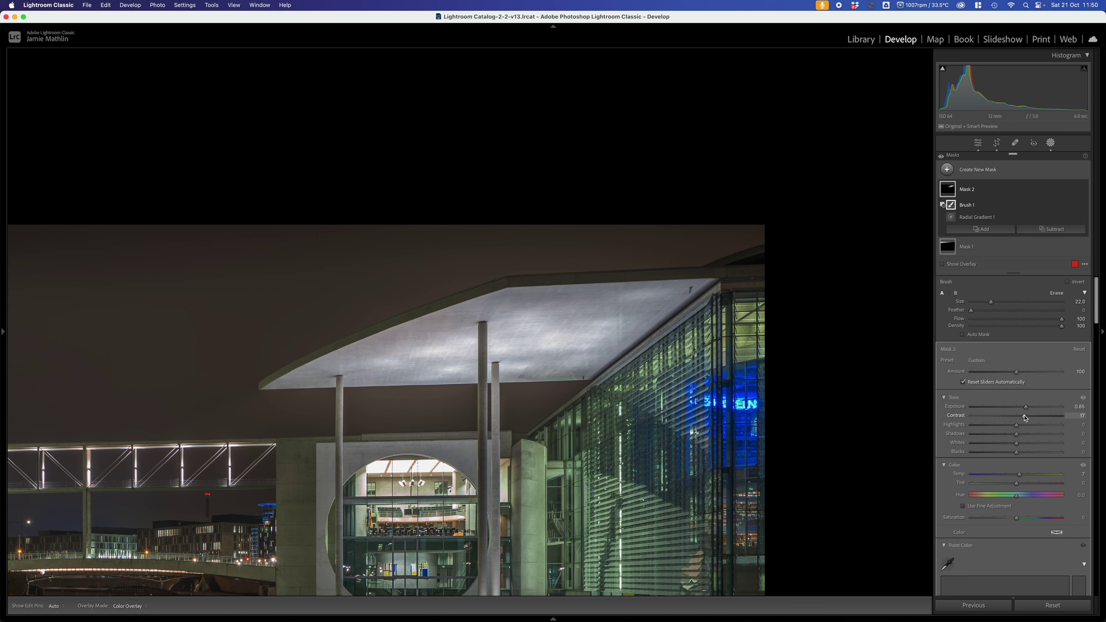
left_click_drag(1027, 409, 1029, 409)
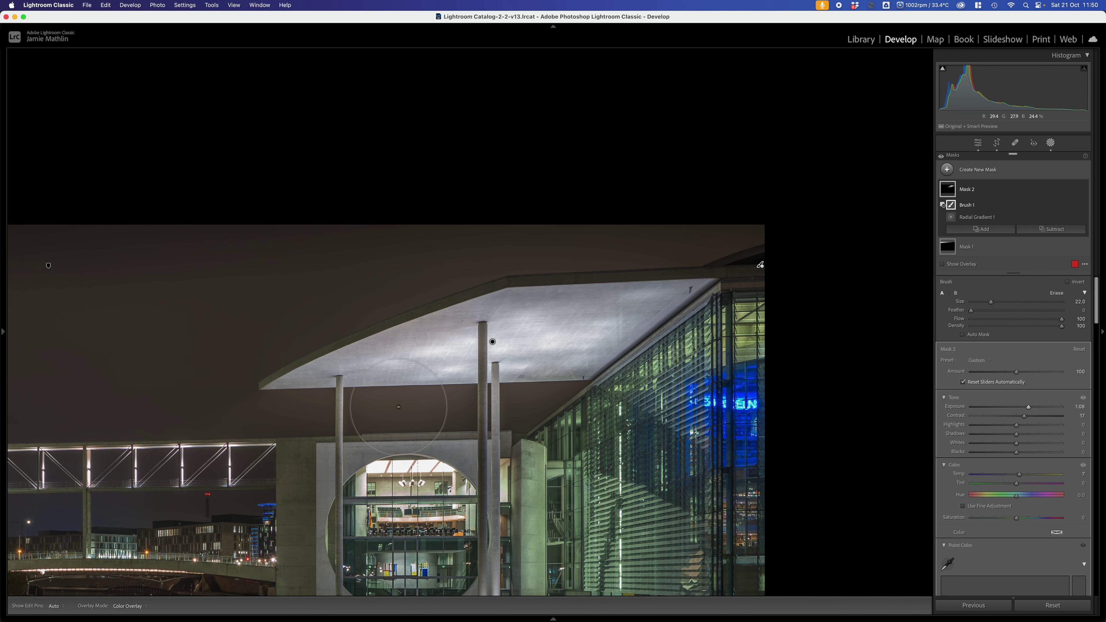
Create a new mask with a radial gradient over the curved canopy of the photo's left building.
key("z")
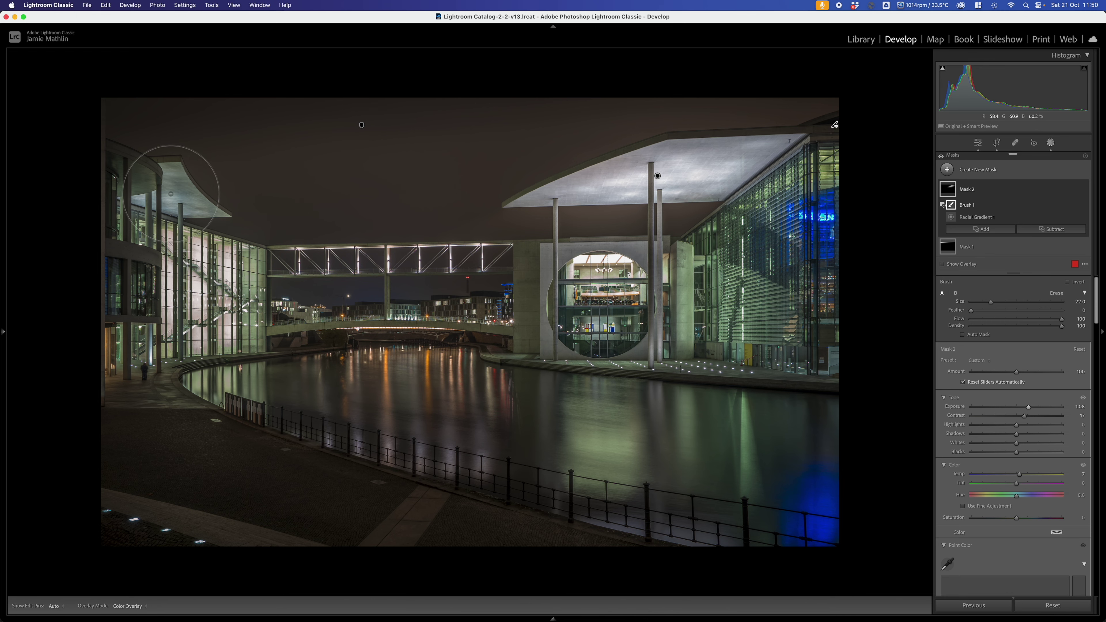
key("z")
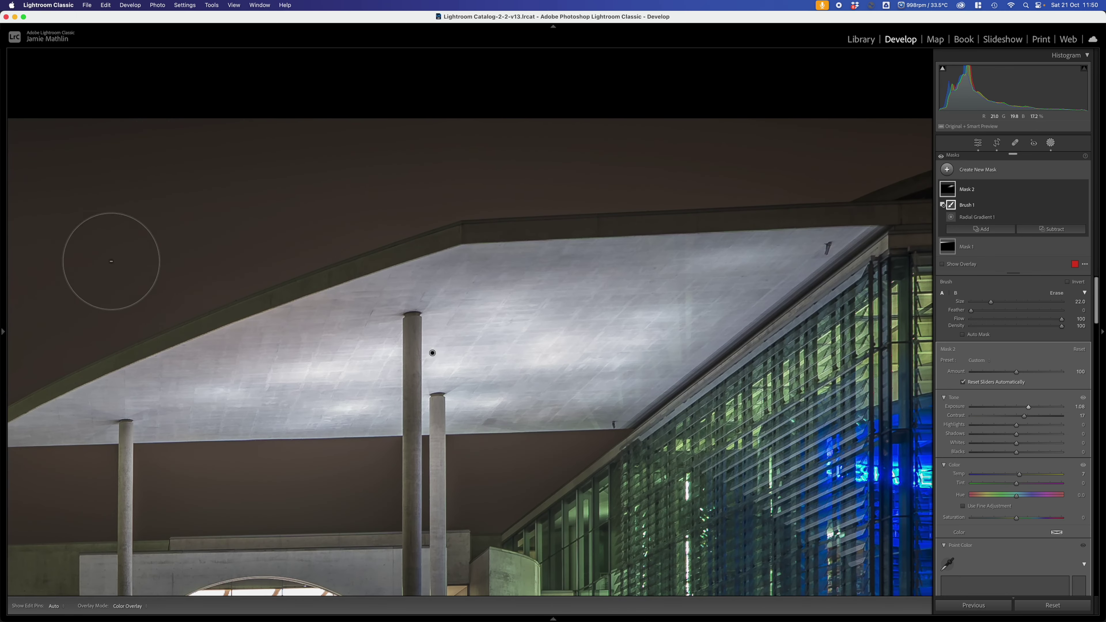
scroll(743, 206, "left", 5)
scroll(743, 206, "up", 2)
scroll(742, 207, "left", 10)
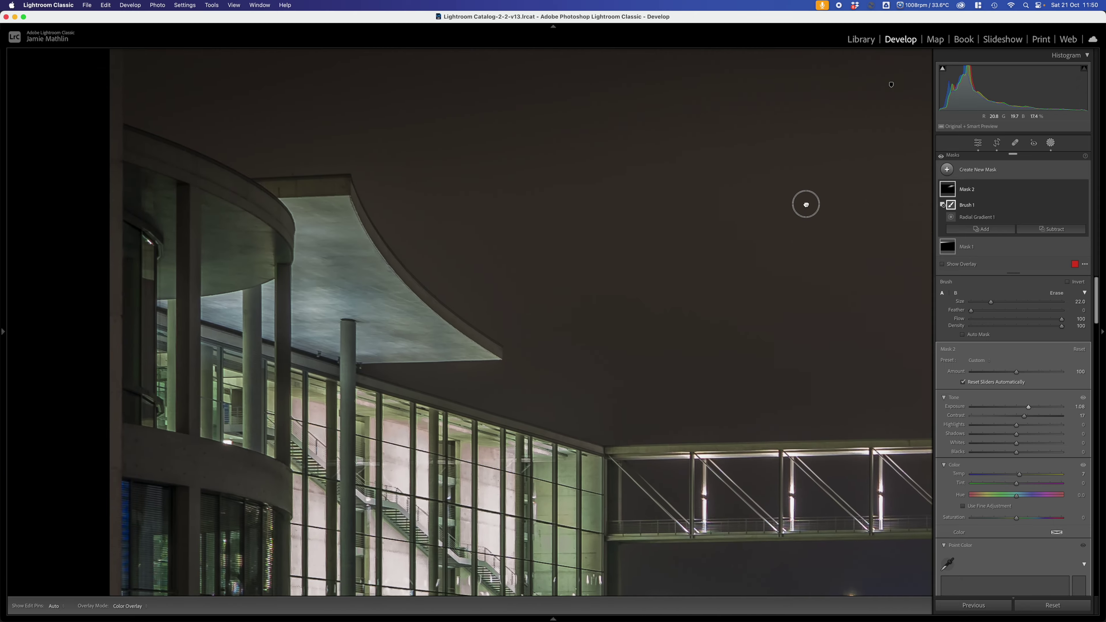
left_click(966, 172)
left_click(986, 273)
left_click_drag(298, 202, 625, 369)
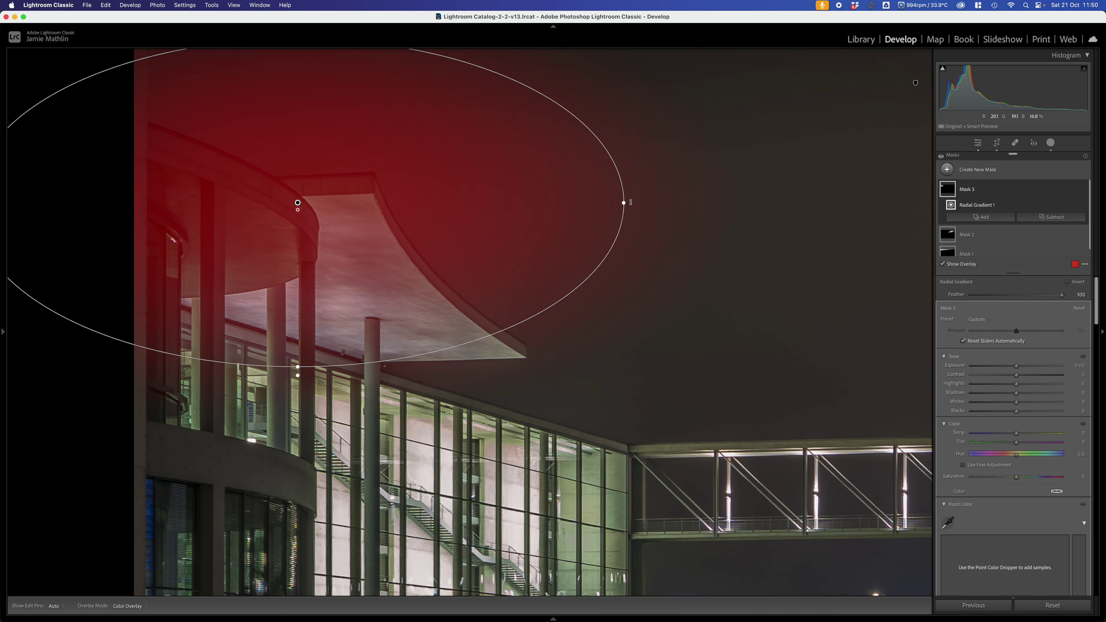
Rotate, narrow and reposition the radial gradient ellipse so it follows the slope of the left building's canopy.
left_click_drag(631, 201, 578, 318)
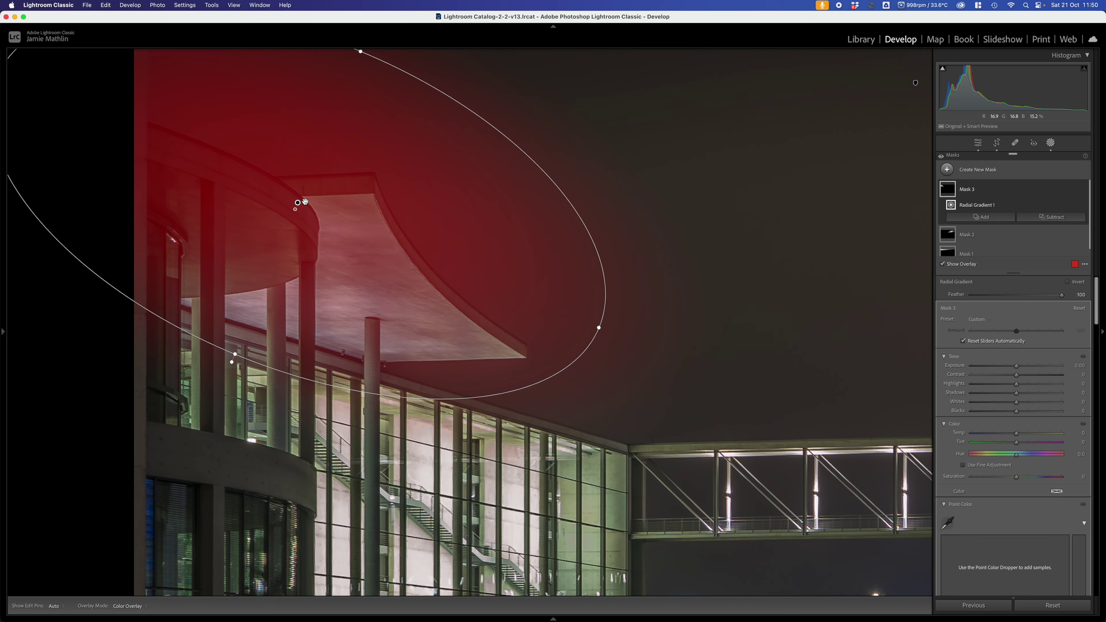
left_click_drag(305, 201, 323, 289)
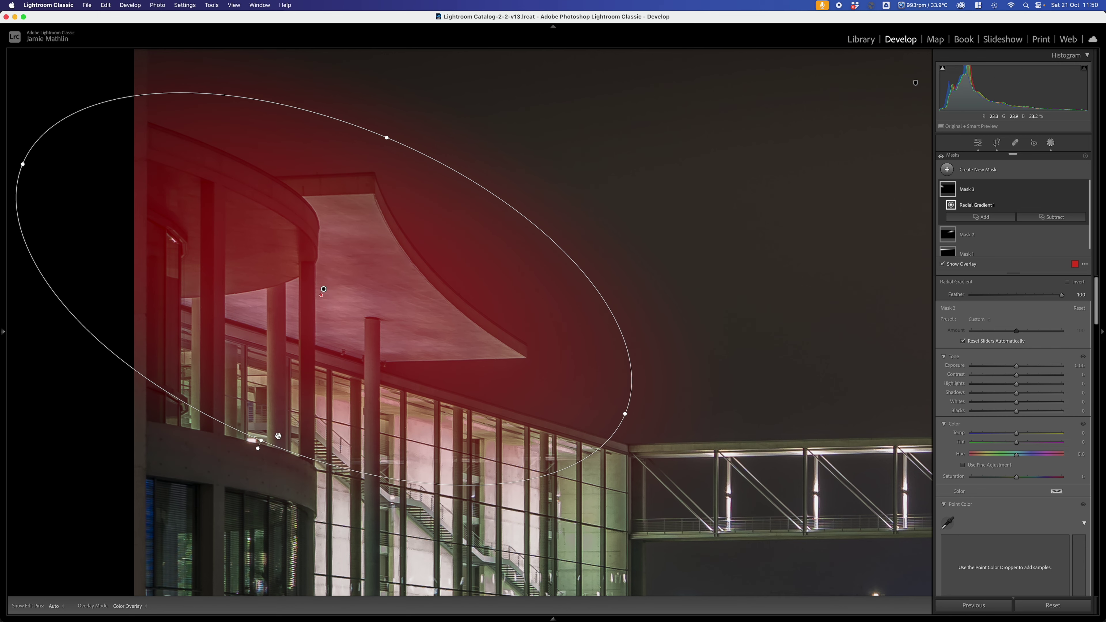
left_click_drag(259, 442, 285, 401)
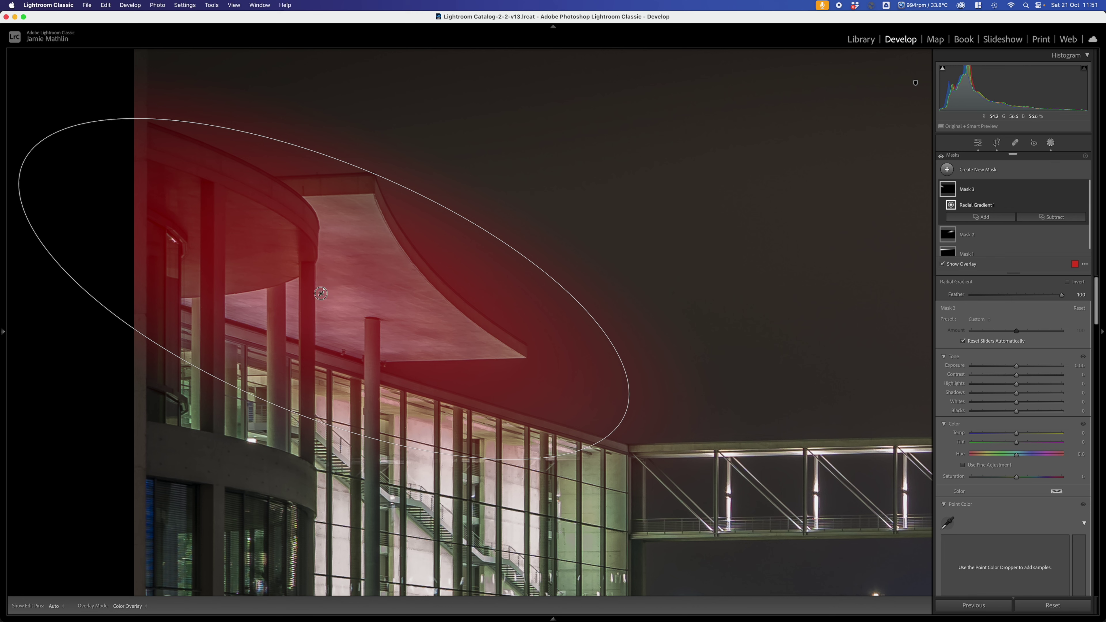
left_click_drag(324, 287, 326, 278)
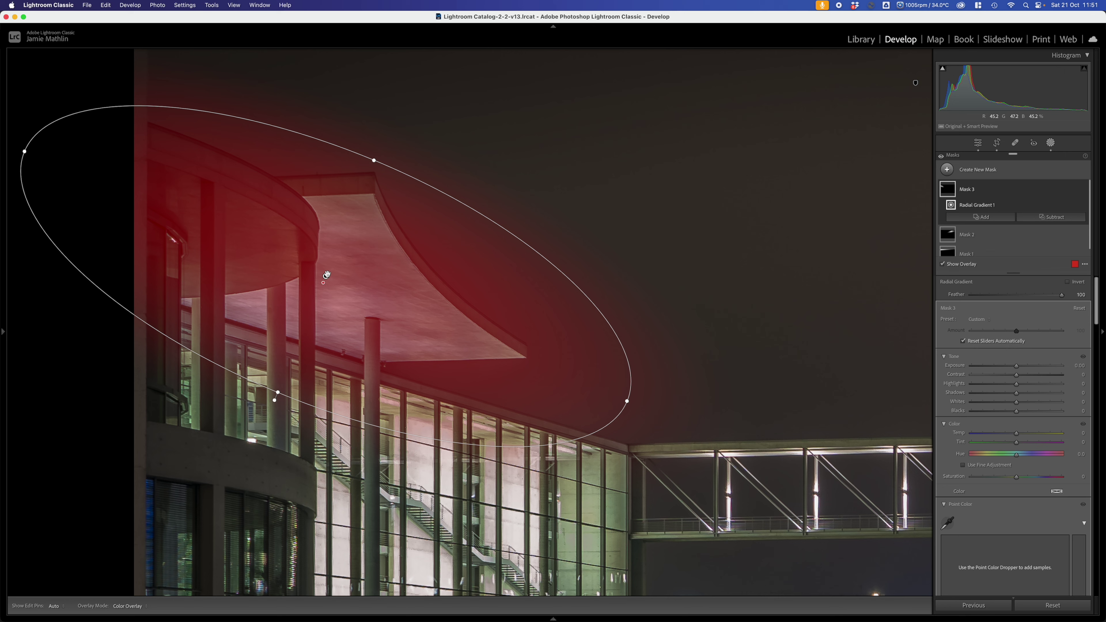
left_click_drag(327, 275, 339, 254)
Set the left canopy mask's Exposure to 1.23, Temp to 2 and Tint to 3.
left_click_drag(1016, 366, 1030, 367)
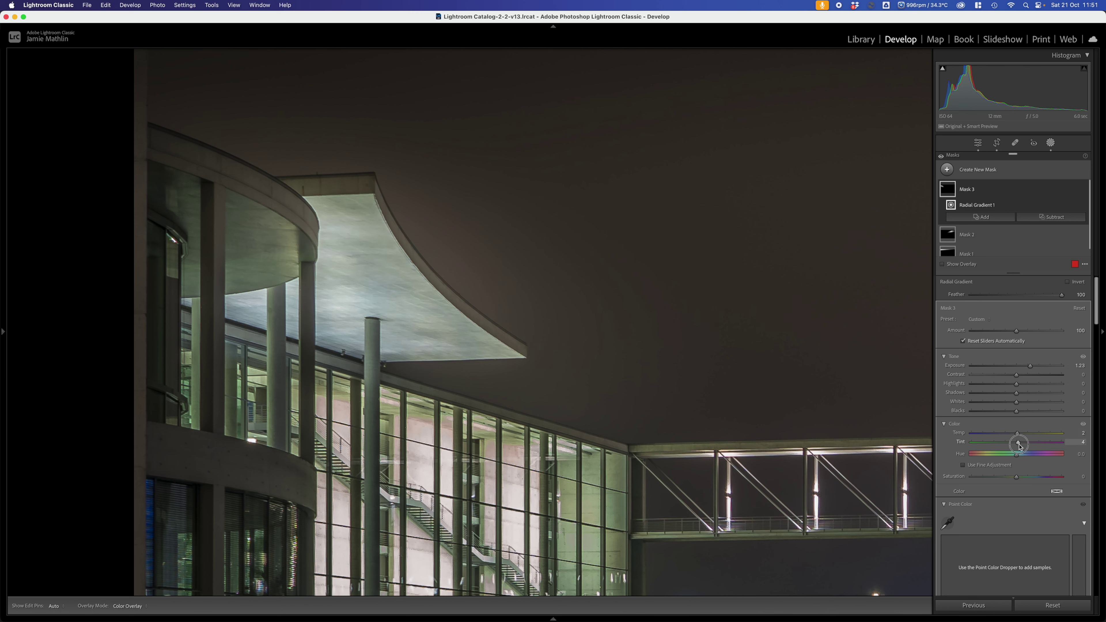
left_click_drag(1019, 444, 1017, 444)
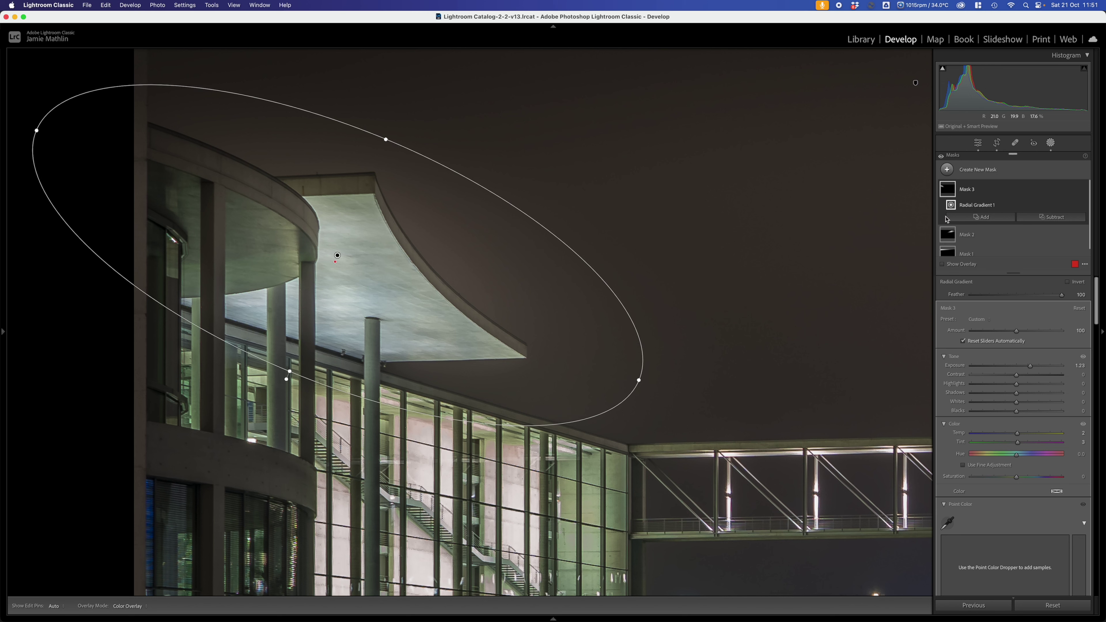
Subtract the sky along the left canopy's curved outer edge from its mask using a brush with Size 9 and Feather 14.
left_click(1035, 299)
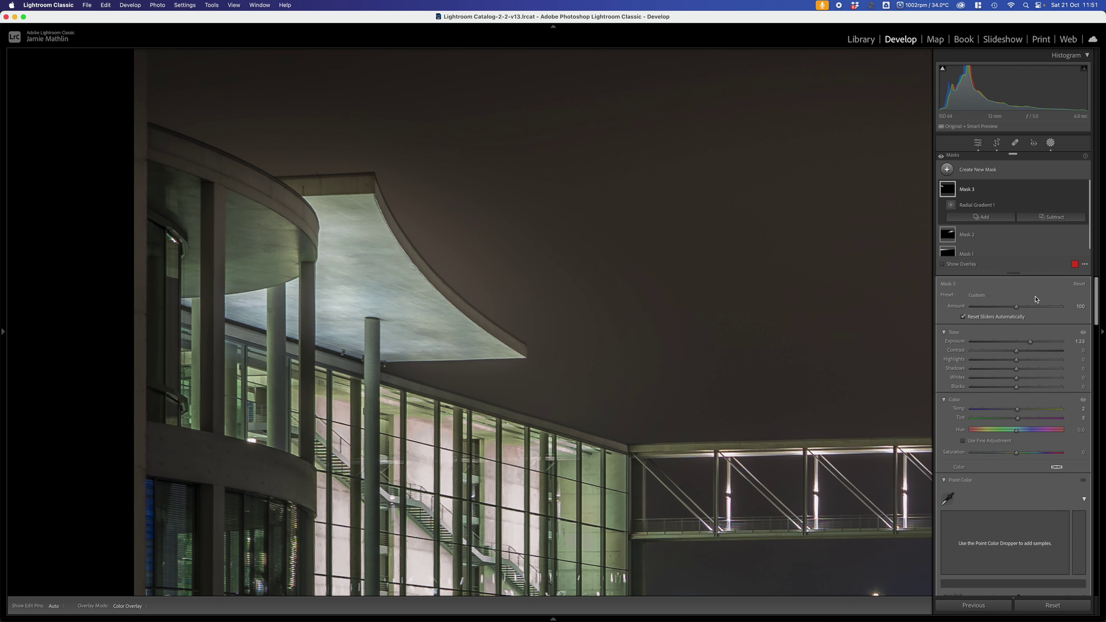
key("k")
left_click_drag(971, 310, 980, 312)
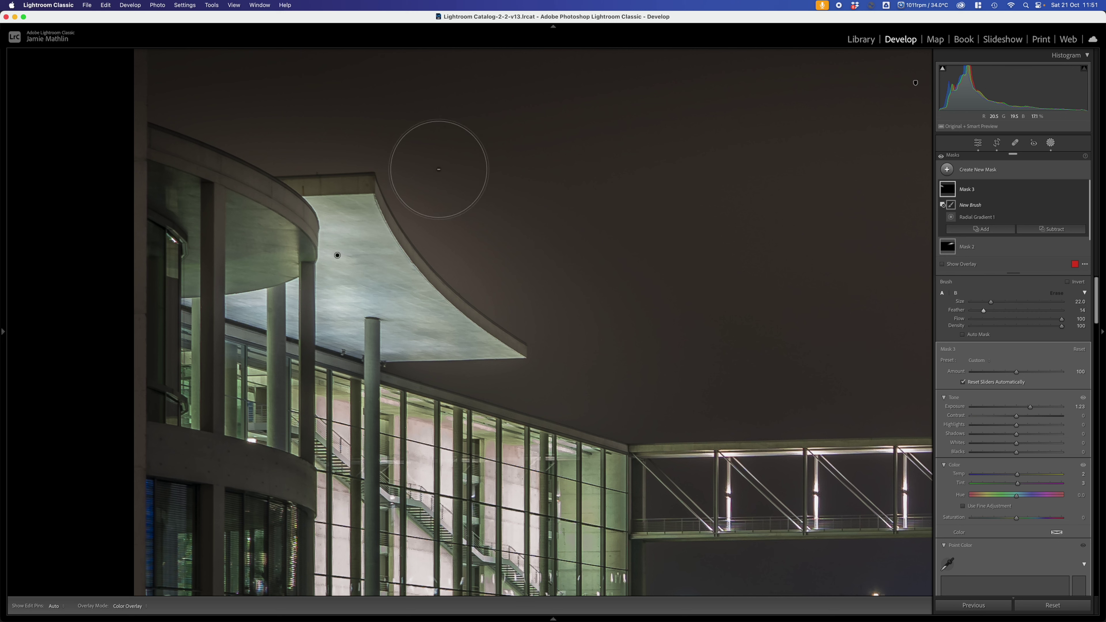
scroll(433, 172, "down", 4)
scroll(420, 179, "down", 8)
scroll(396, 184, "down", 1)
left_click(390, 187)
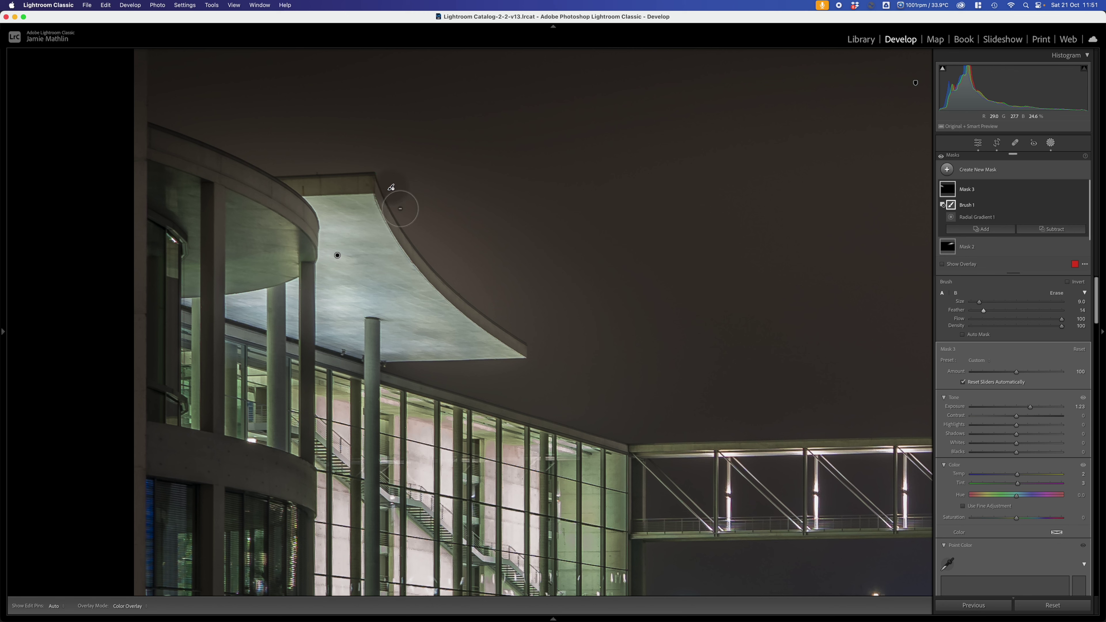
mouse_move(400, 209)
left_mouse_down()
mouse_move(446, 270)
mouse_move(528, 337)
left_mouse_up()
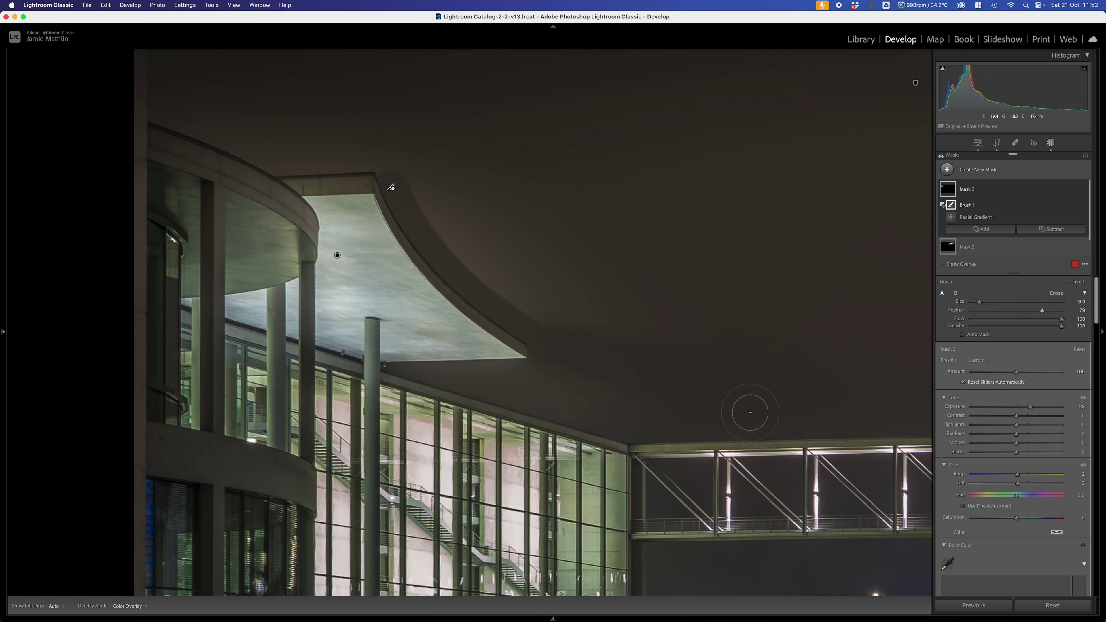
Set the subtracting brush to Feather 0 and Size 22 and remove the remaining brightened sky beyond the left canopy from the mask.
key("h")
key("h")
left_click_drag(358, 62, 363, 222)
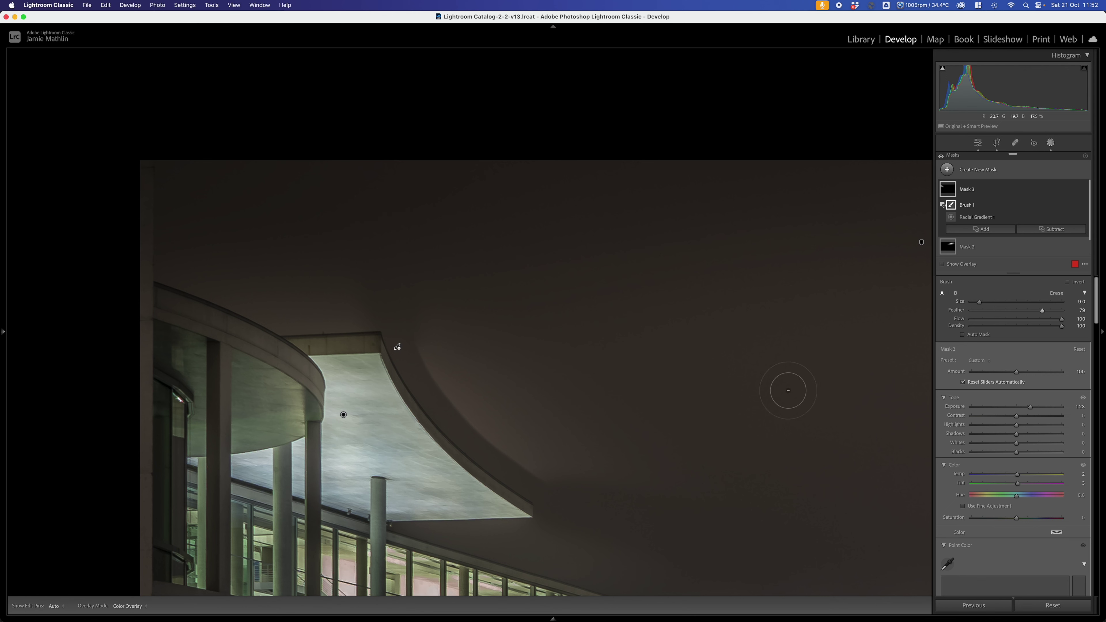
left_click(971, 310)
scroll(540, 337, "up", 1)
scroll(439, 321, "up", 12)
key("h")
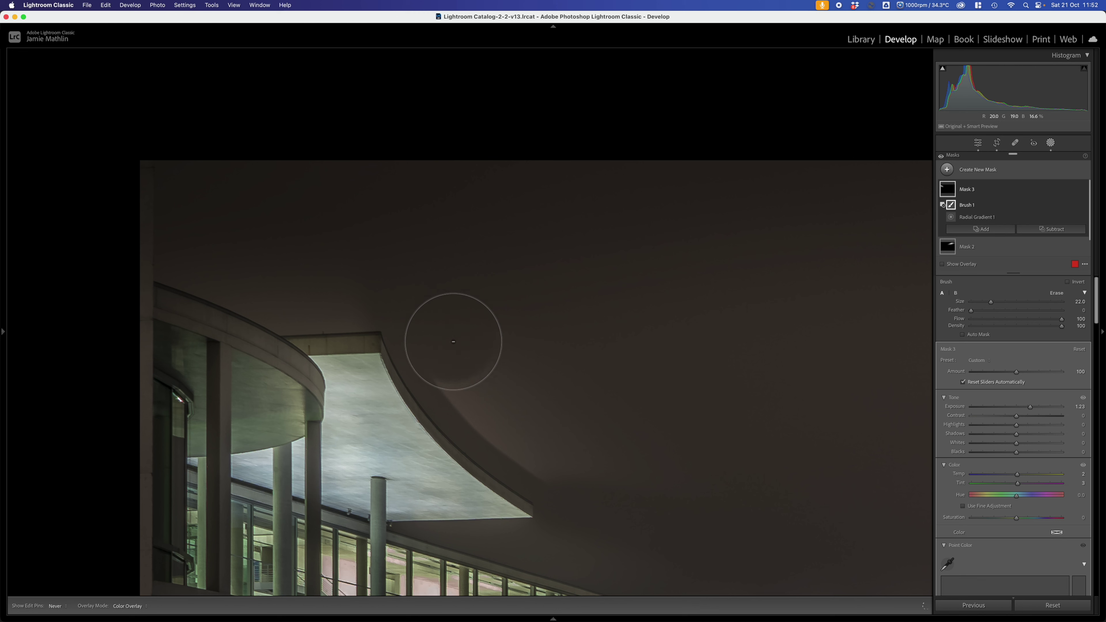
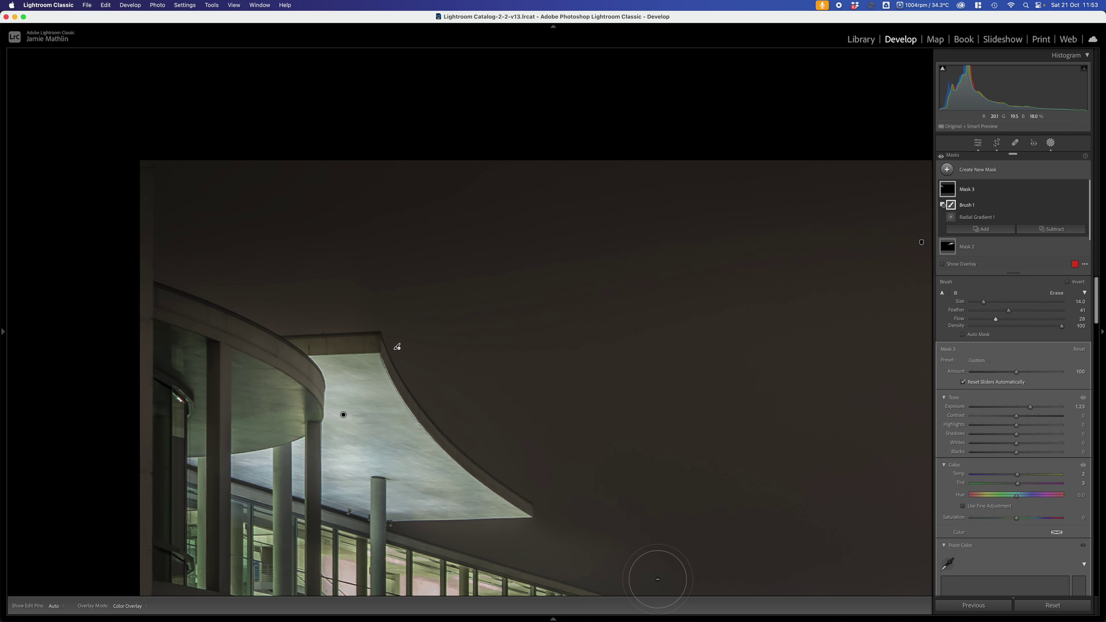
Review the whole photo with the mask pins hidden, and set the left canopy mask's subtracting brush to Size 8 and Flow 75.
mouse_move(762, 619)
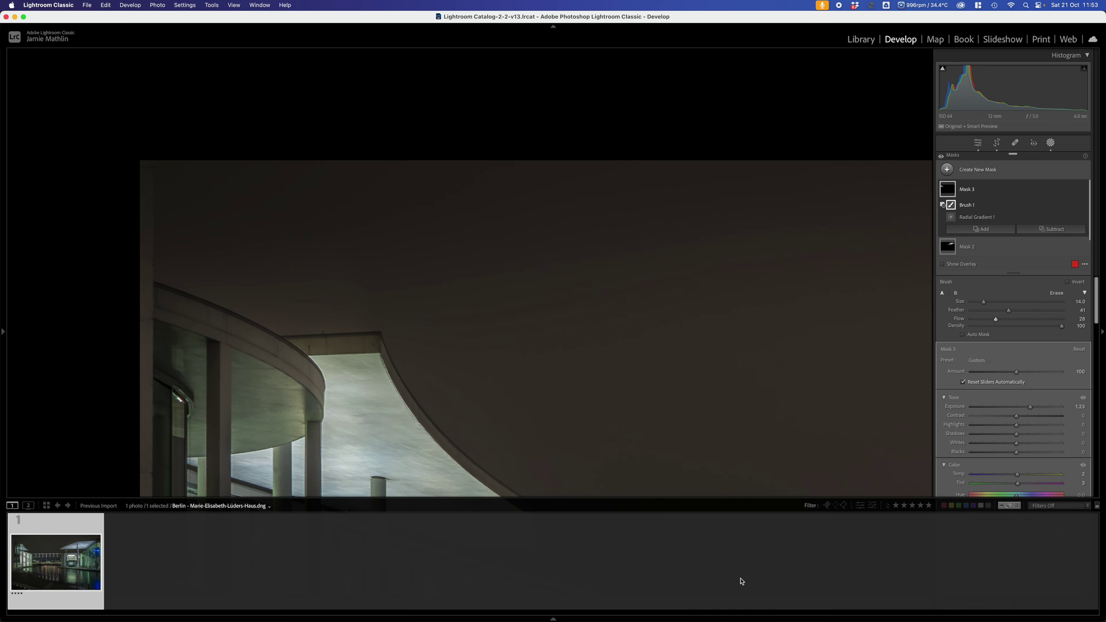
mouse_move(8, 335)
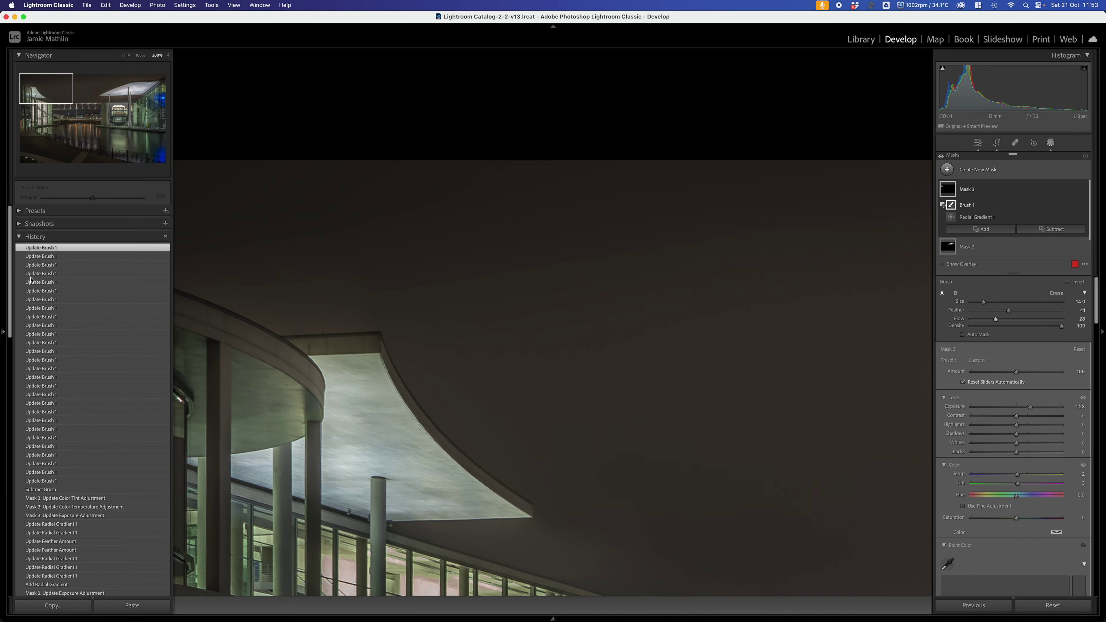
left_click(124, 56)
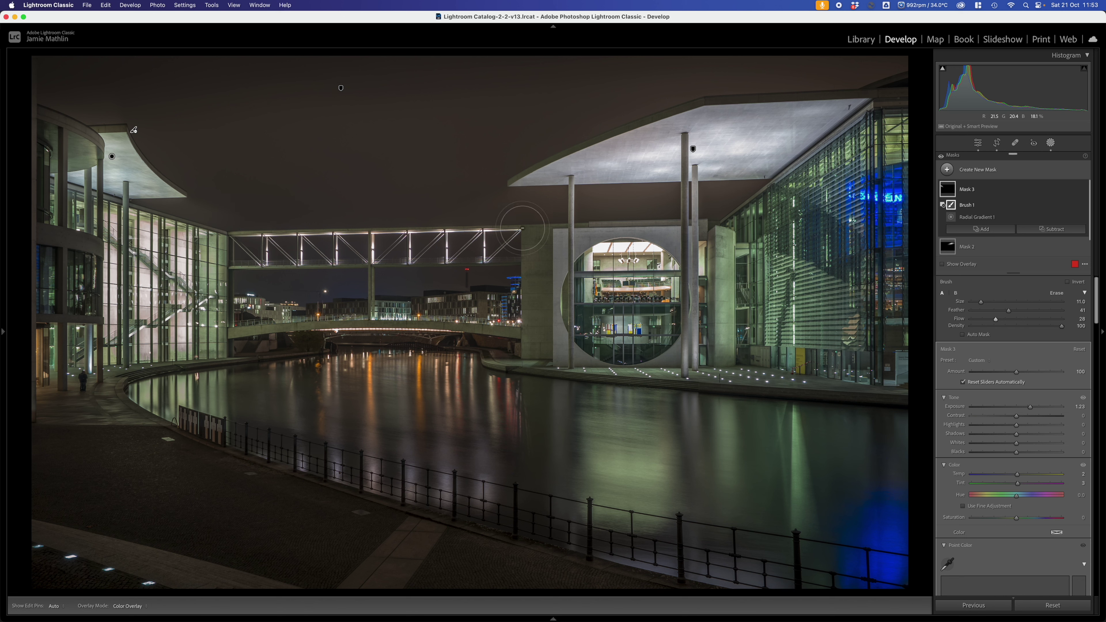
key("bracketleft")
key("bracketleft")
key("h")
key("h")
key("h")
key("h")
key("h")
key("h")
key("7")
key("5")
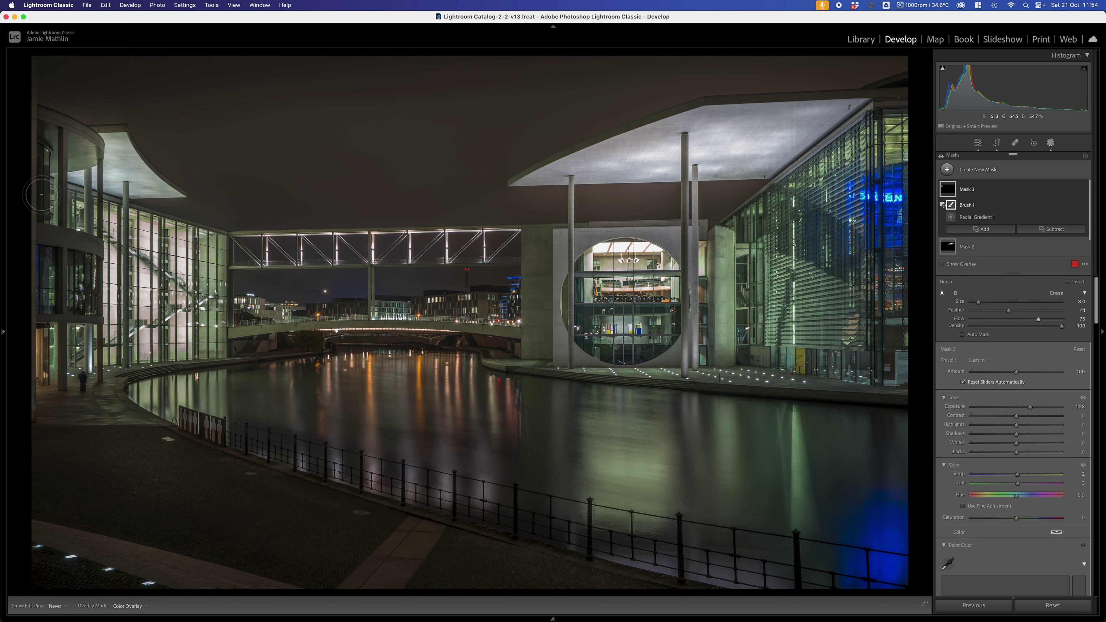
key("h")
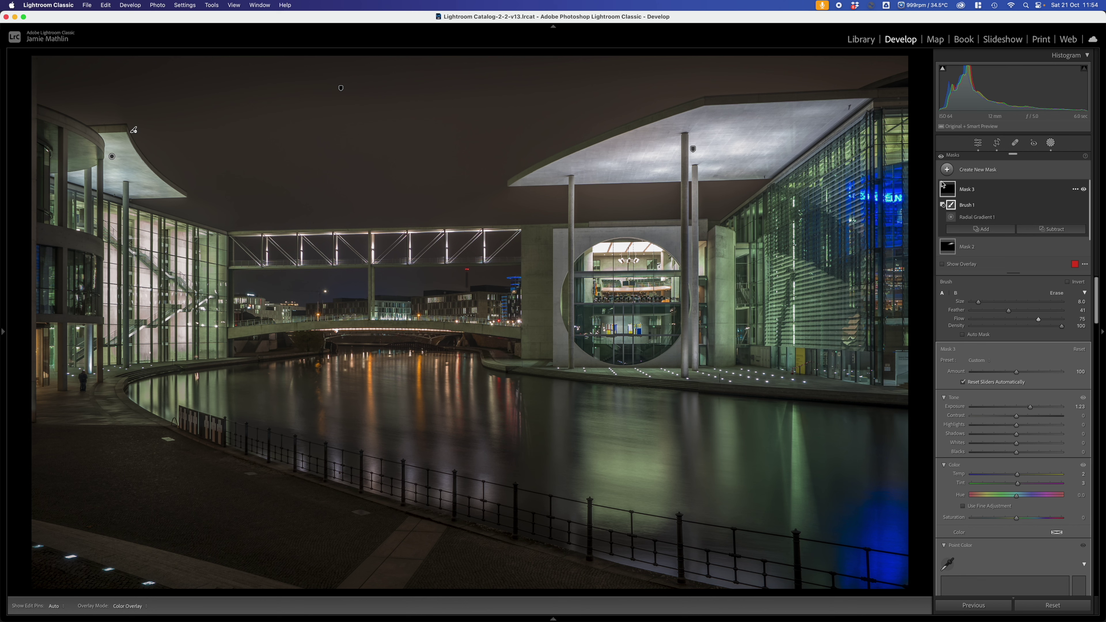
Create a new radial gradient mask over the pavement by the left building's entrance and tilt its ellipse slightly.
left_click(966, 180)
left_click(986, 270)
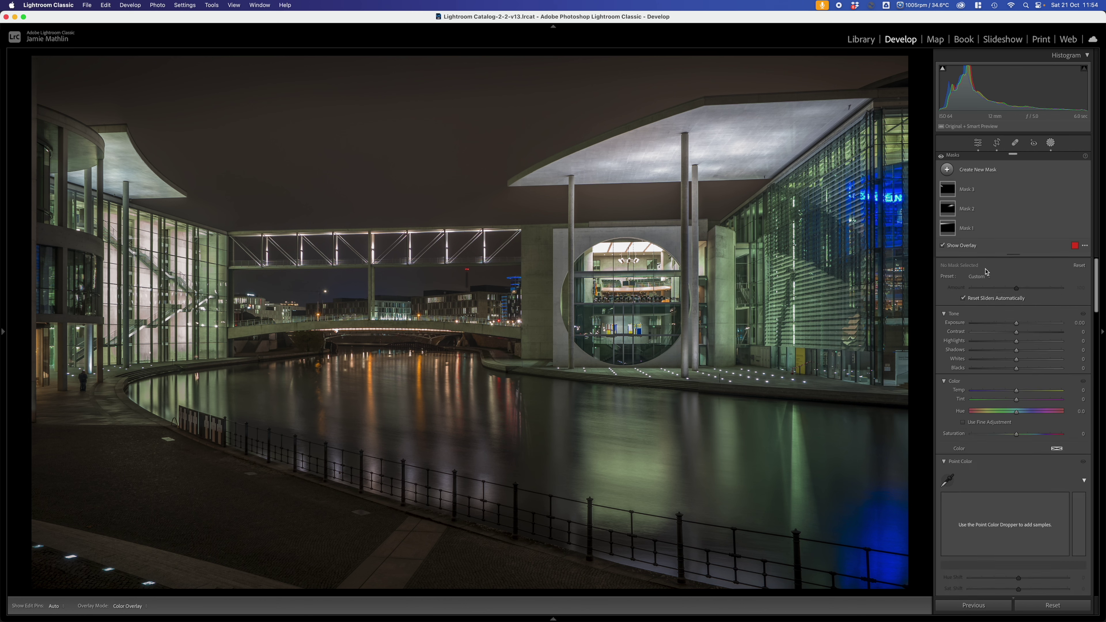
left_click_drag(49, 385, 112, 410)
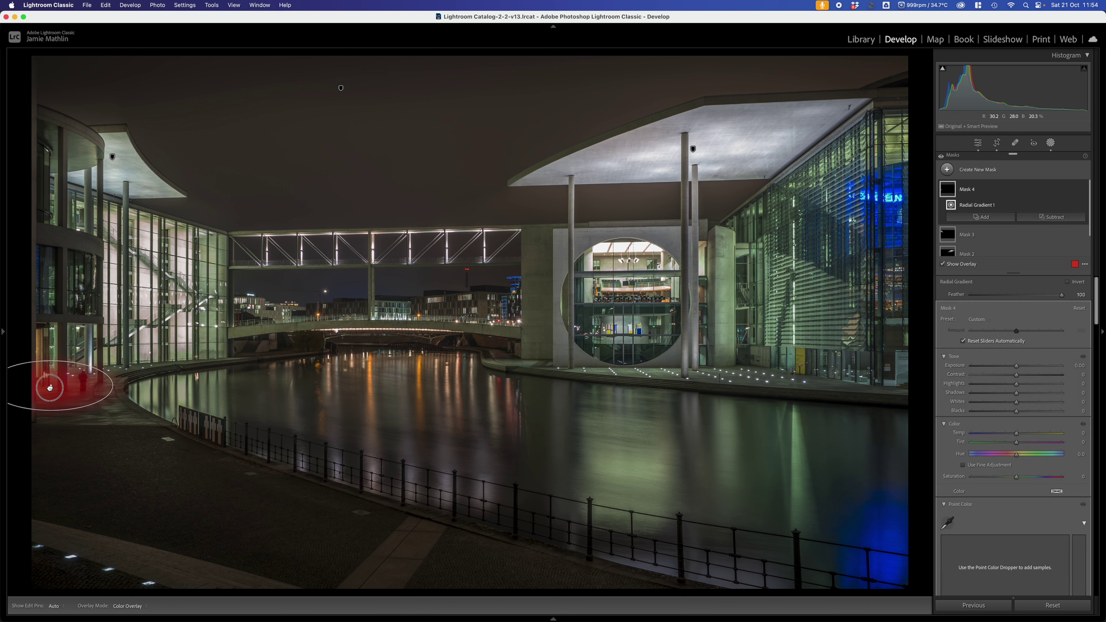
left_click_drag(48, 382, 48, 388)
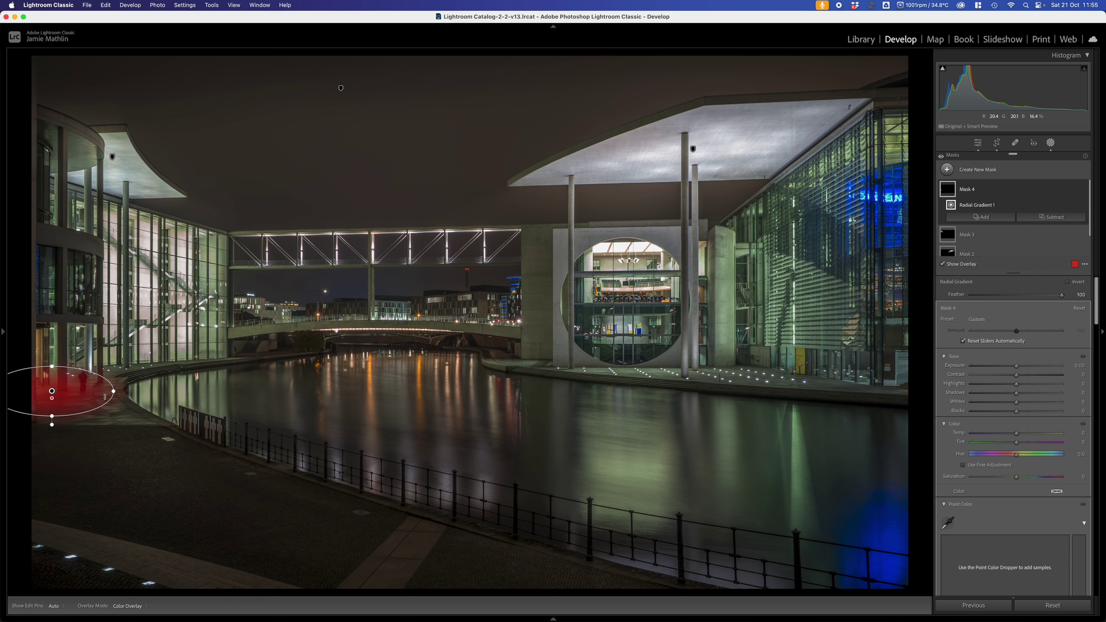
left_click_drag(120, 393, 121, 405)
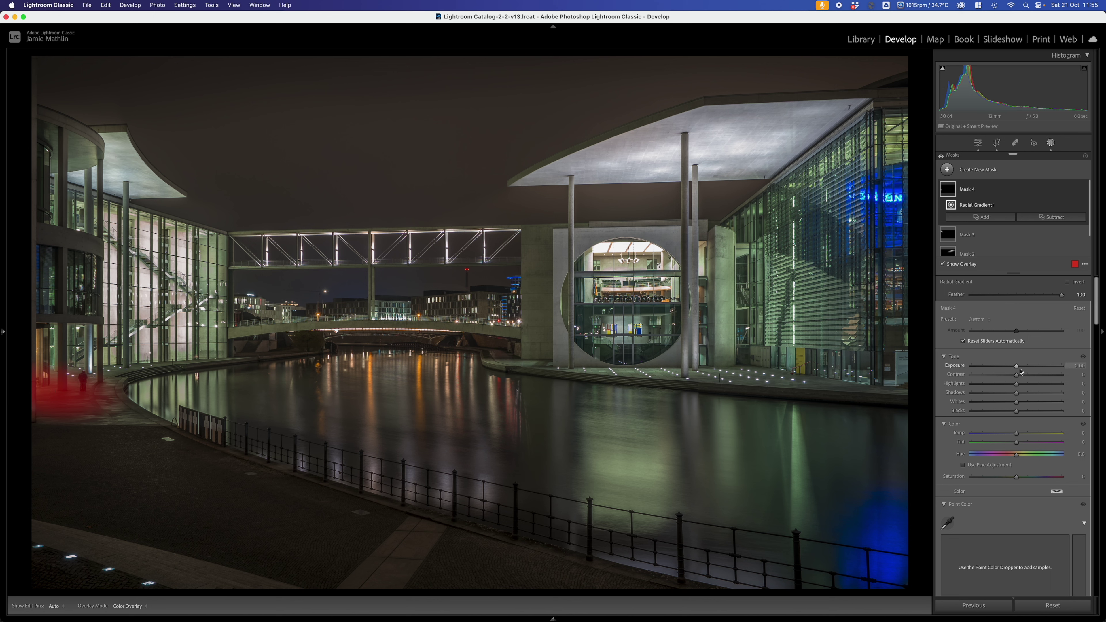
Set the entrance mask's Exposure to 1.05 and Temp to 14, and widen its ellipse toward the water.
left_click_drag(1016, 366, 1032, 375)
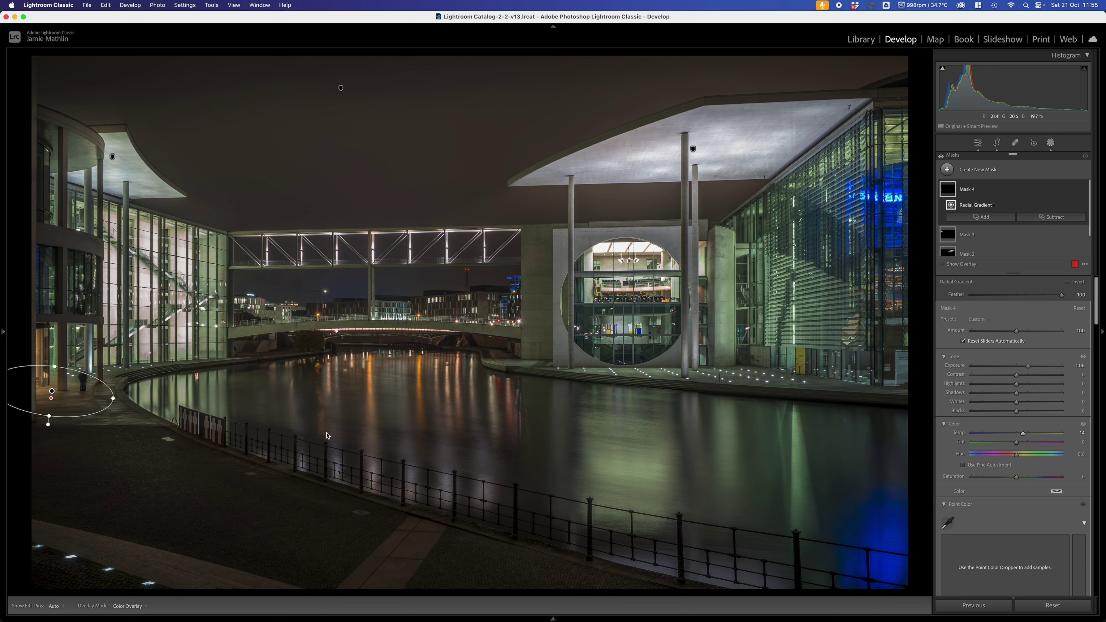
left_click_drag(113, 399, 132, 407)
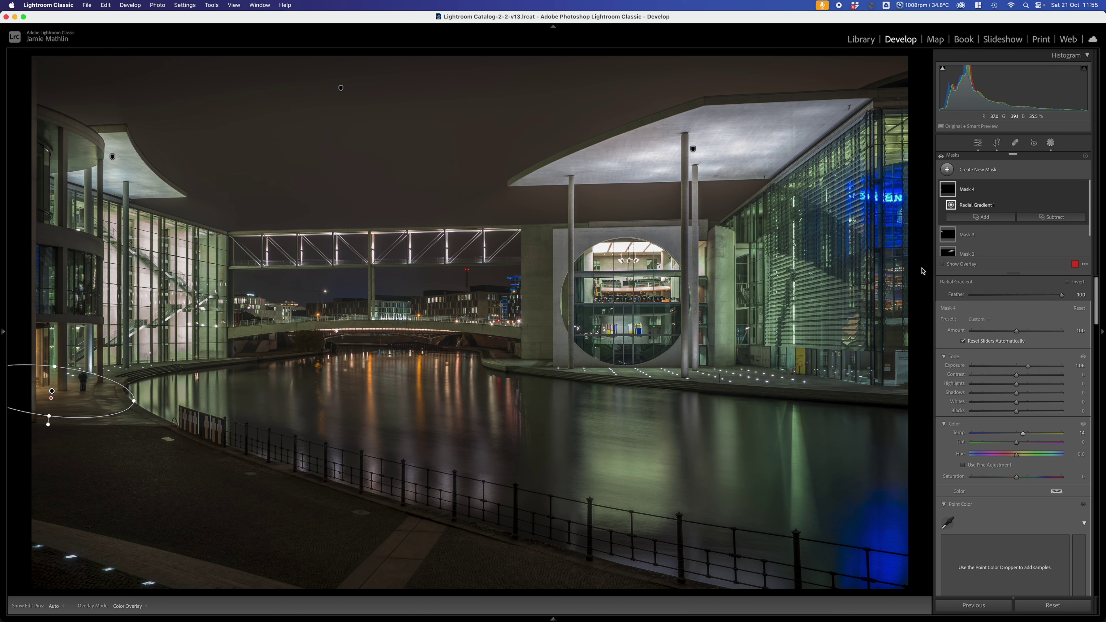
Add a brush with Feather 74 and Flow 49 to the entrance mask, paint over the lit doorway, and enlarge the brush to Size 8.
left_click(982, 216)
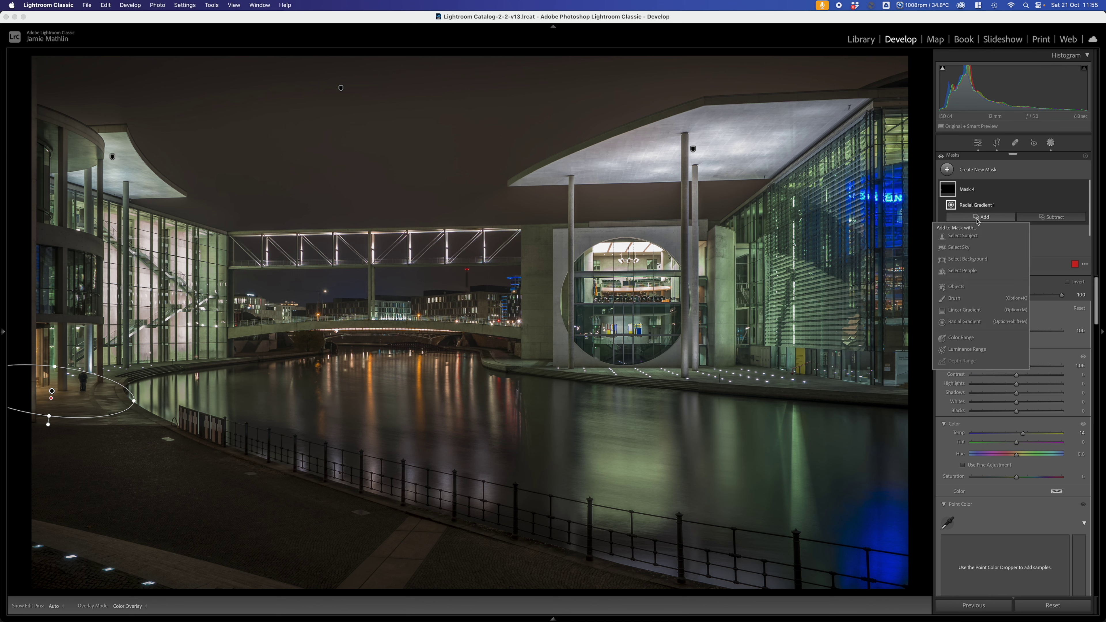
left_click(966, 300)
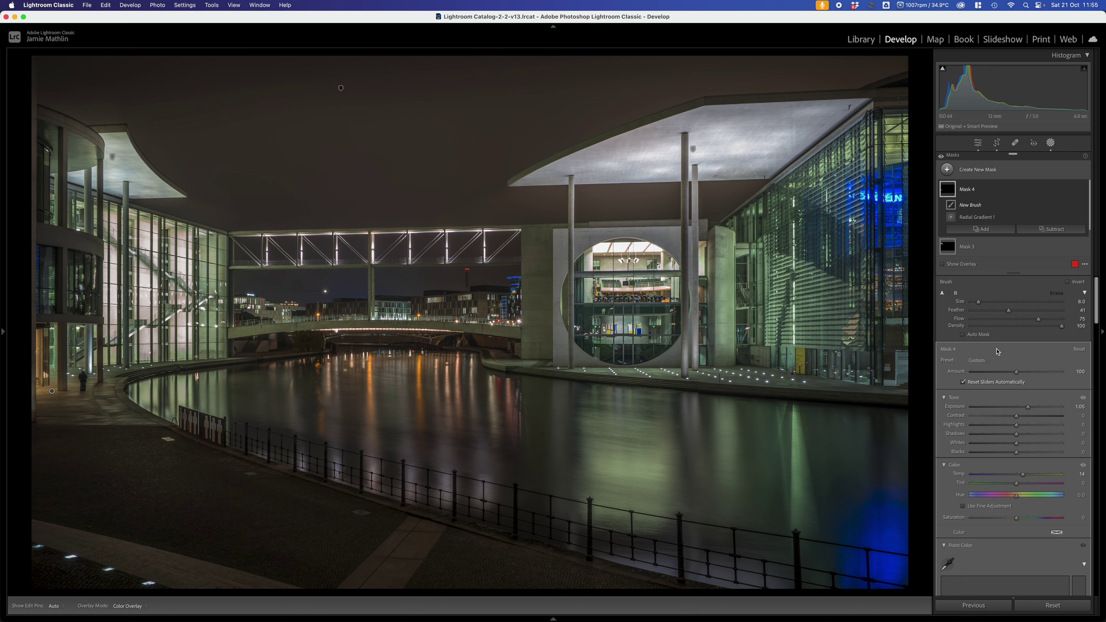
left_click_drag(1024, 312, 1038, 311)
key("h")
scroll(44, 353, "down", 4)
mouse_move(44, 353)
left_mouse_down()
mouse_move(37, 370)
mouse_move(42, 334)
left_mouse_up()
key("h")
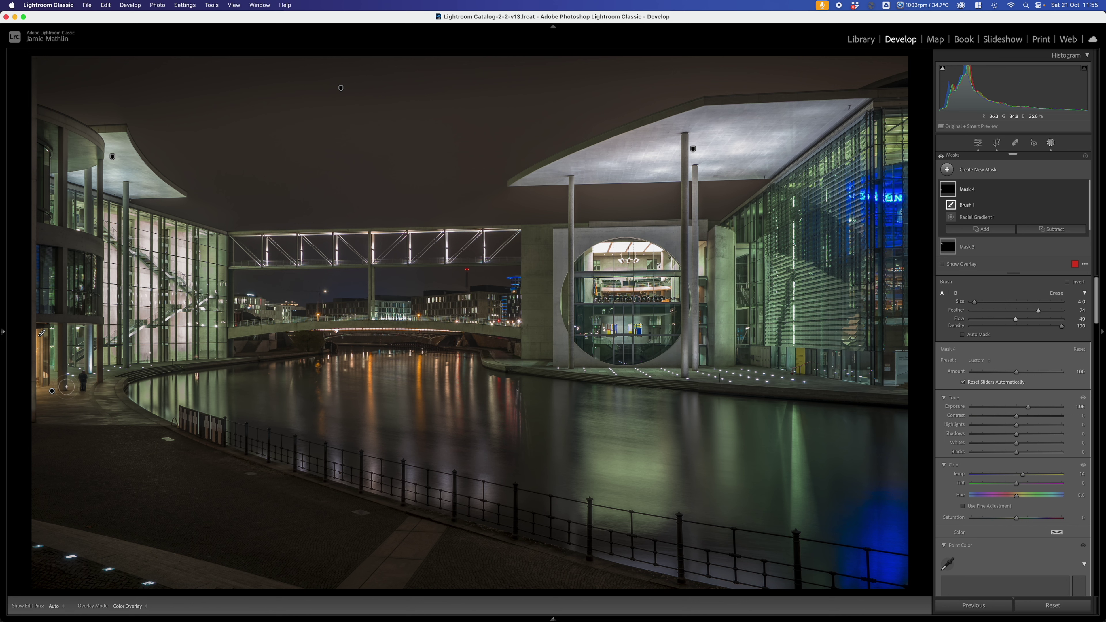
key("bracketright")
mouse_move(52, 397)
key("h")
key("h")
Create a new brush mask, raise the brush Flow, and set the mask's Clarity to 50 and Texture to 8.
left_click(980, 174)
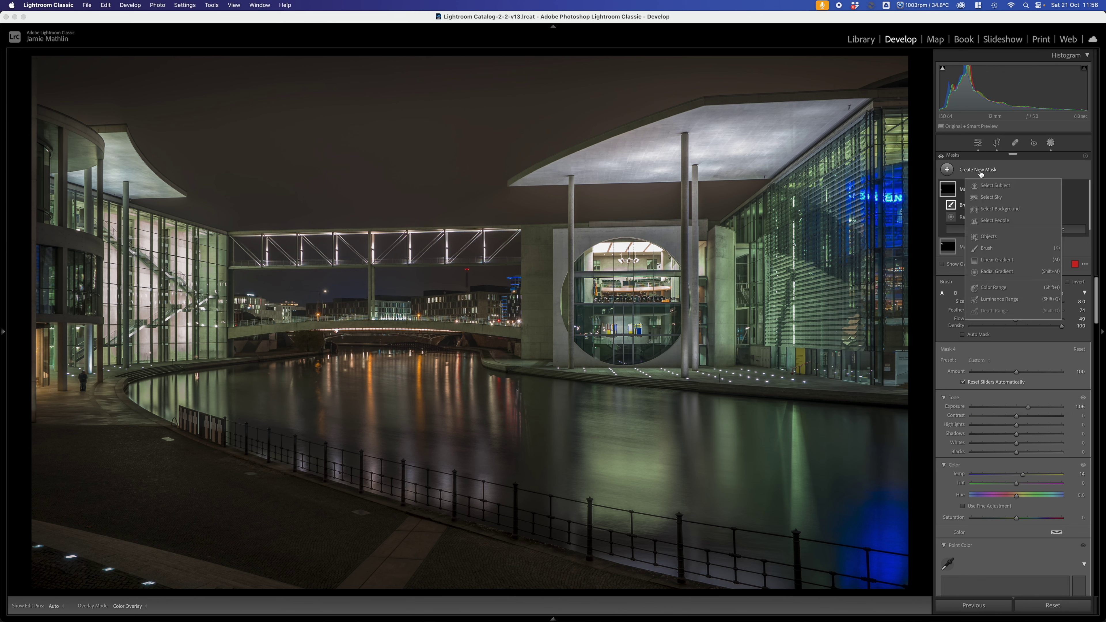
left_click(989, 248)
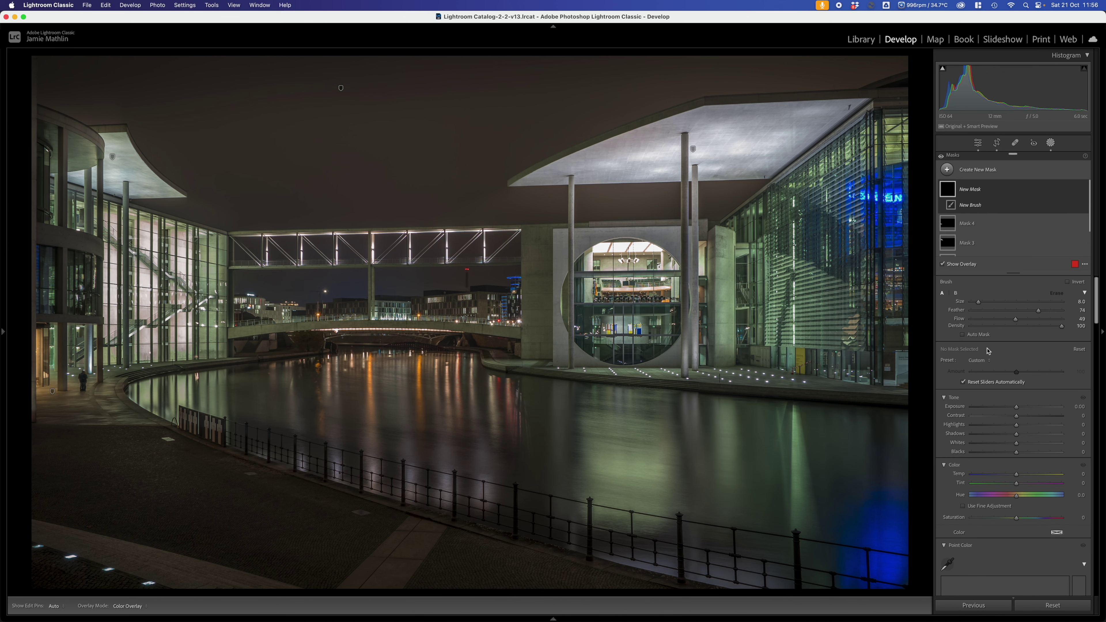
left_click_drag(1017, 321, 1045, 310)
scroll(1042, 506, "down", 10)
scroll(1041, 506, "down", 2)
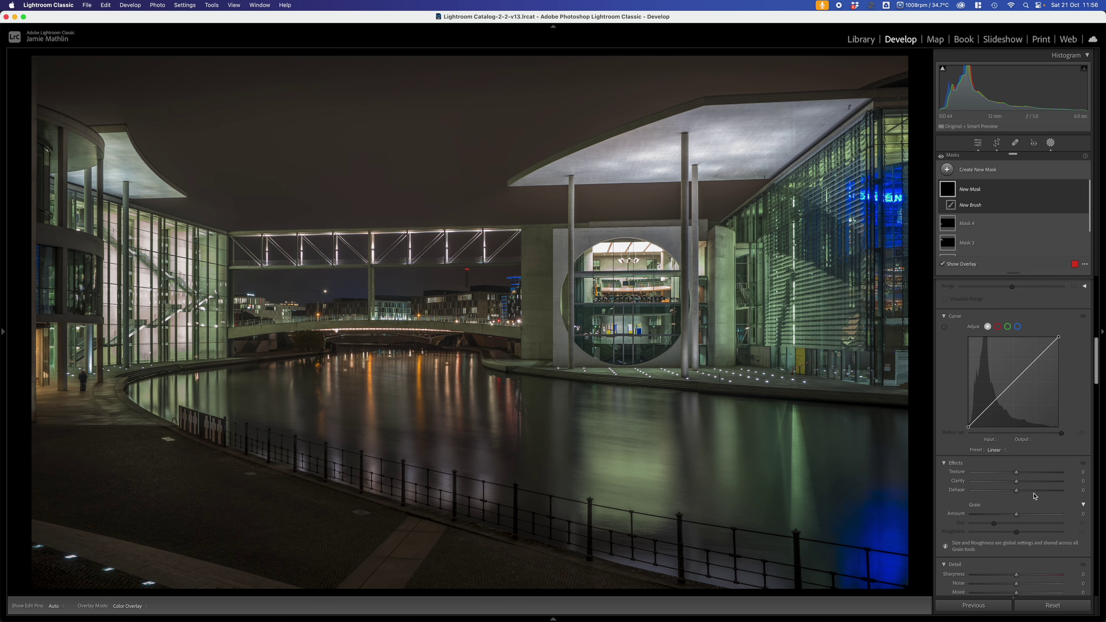
left_click_drag(1036, 483, 1039, 484)
left_click_drag(1016, 474, 1019, 476)
Paint the new brush mask over the right building's whole glass façade, keeping the mask pins hidden while brushing.
key("h")
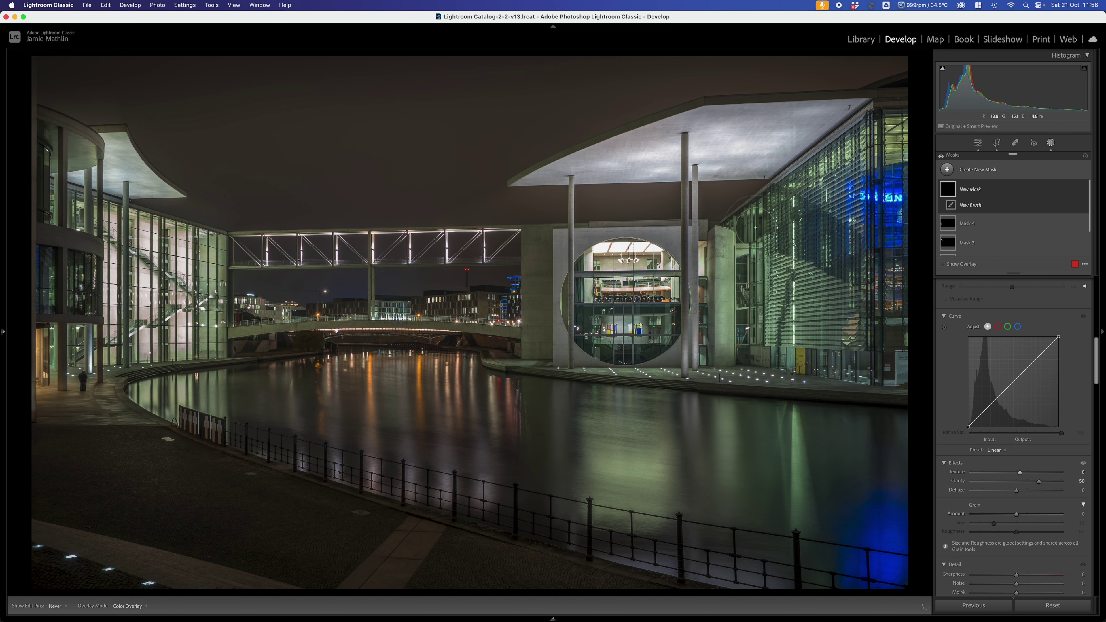
left_click(776, 212)
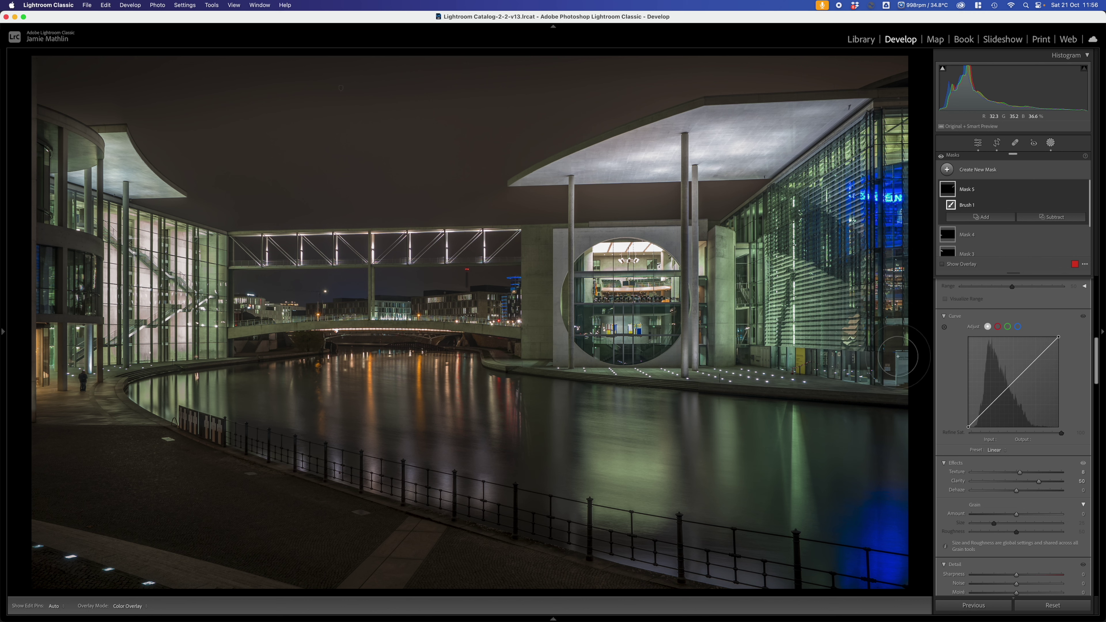
key("h")
key("h")
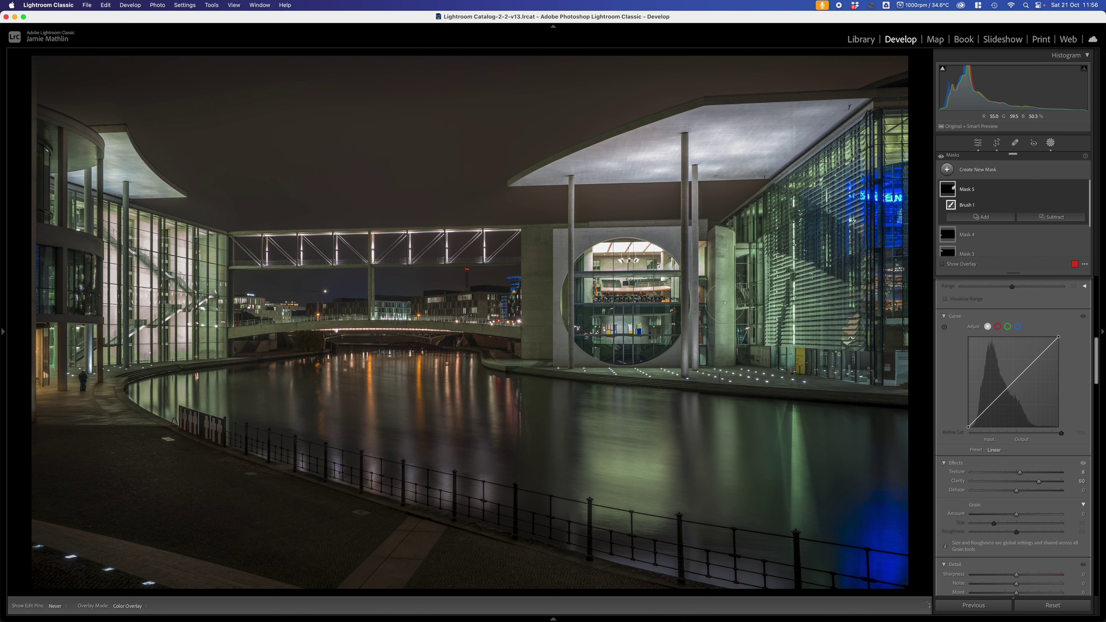
key("h")
key("h")
Check the façade mask's coverage and sample the green of the lit louvres as a point colour.
scroll(1041, 391, "up", 6)
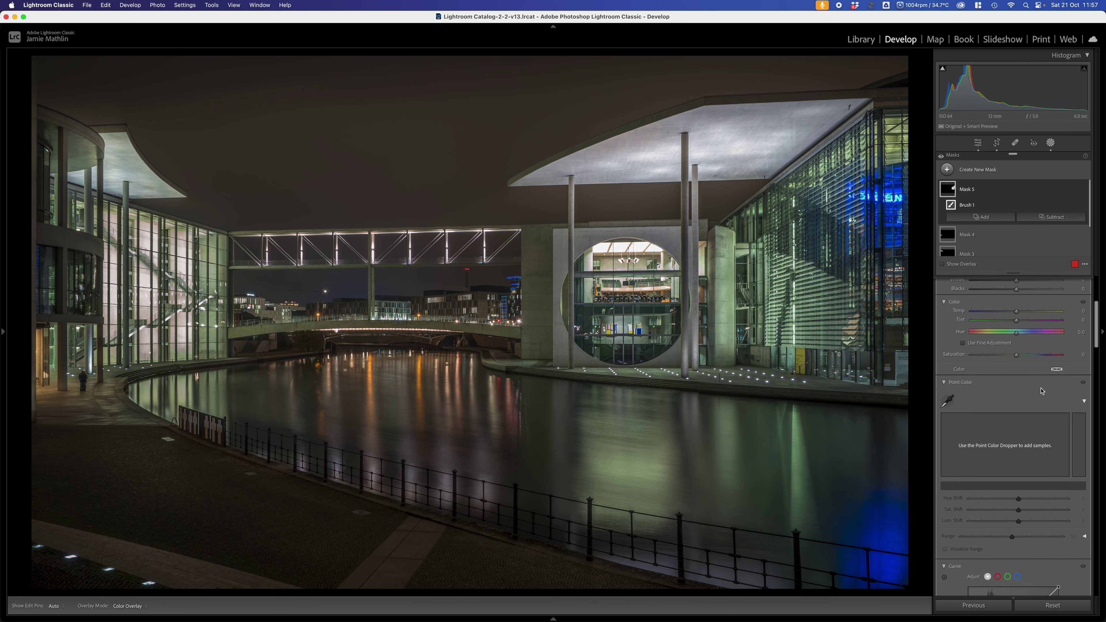
scroll(1042, 391, "up", 4)
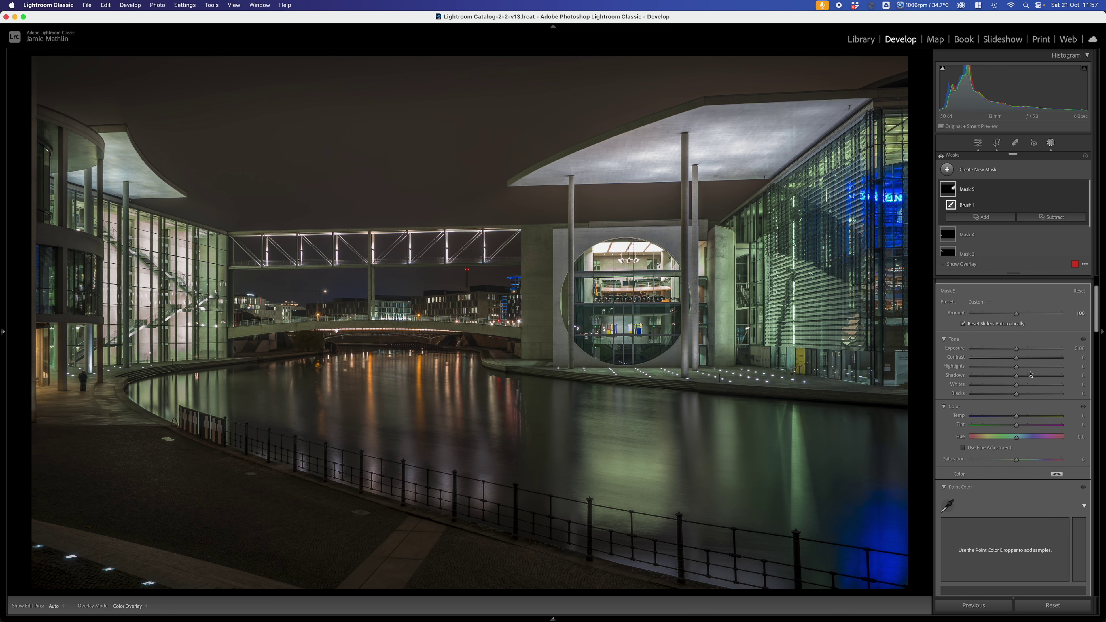
scroll(1030, 374, "down", 5)
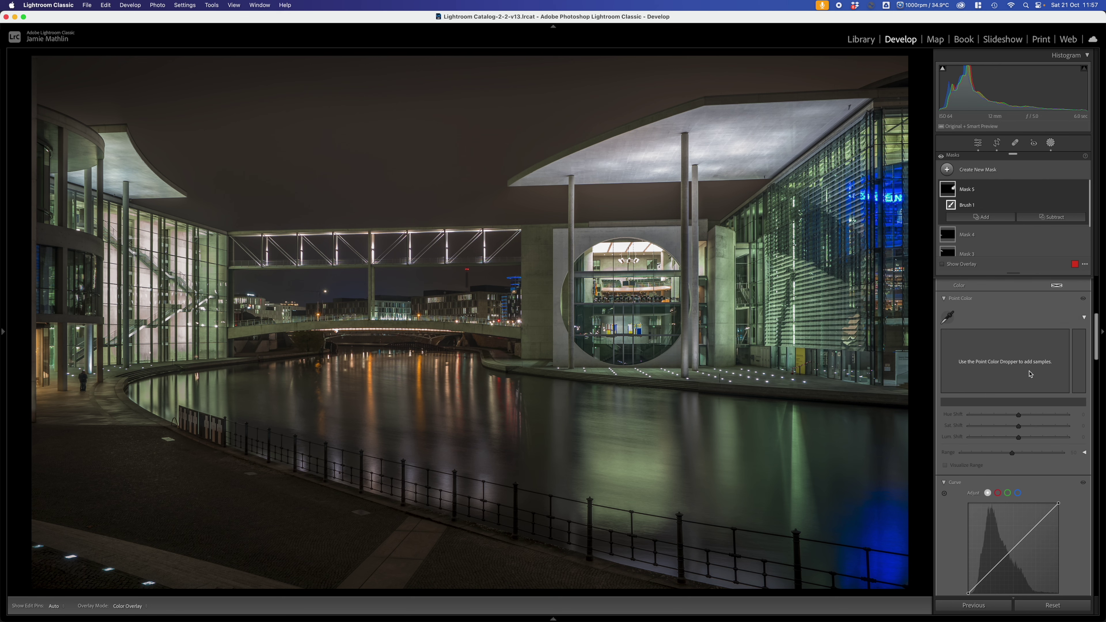
scroll(1029, 373, "up", 2)
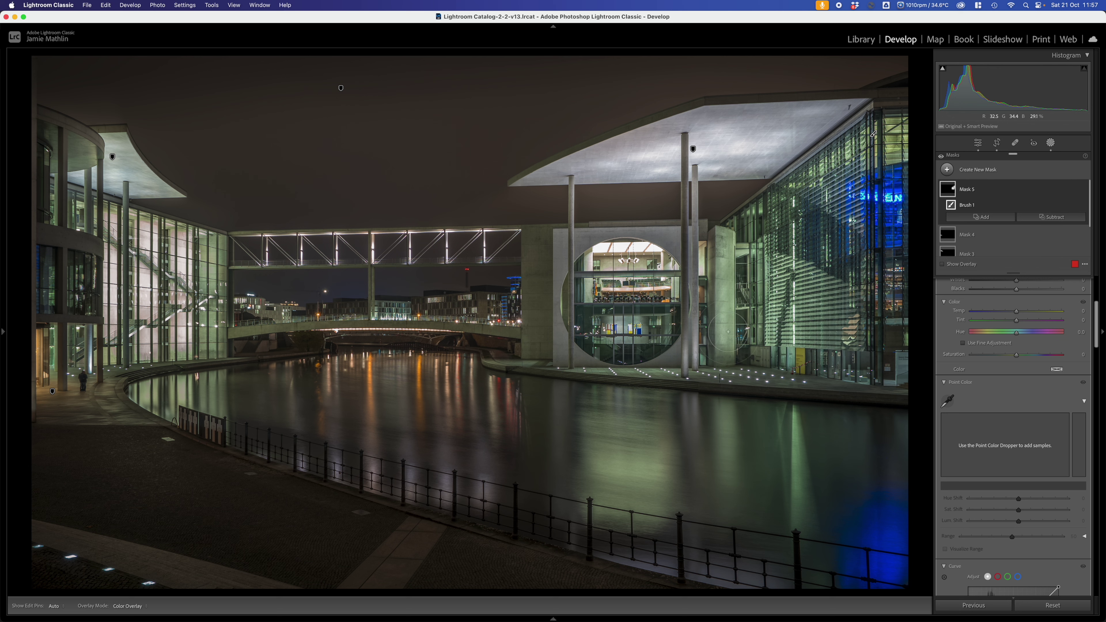
mouse_move(954, 188)
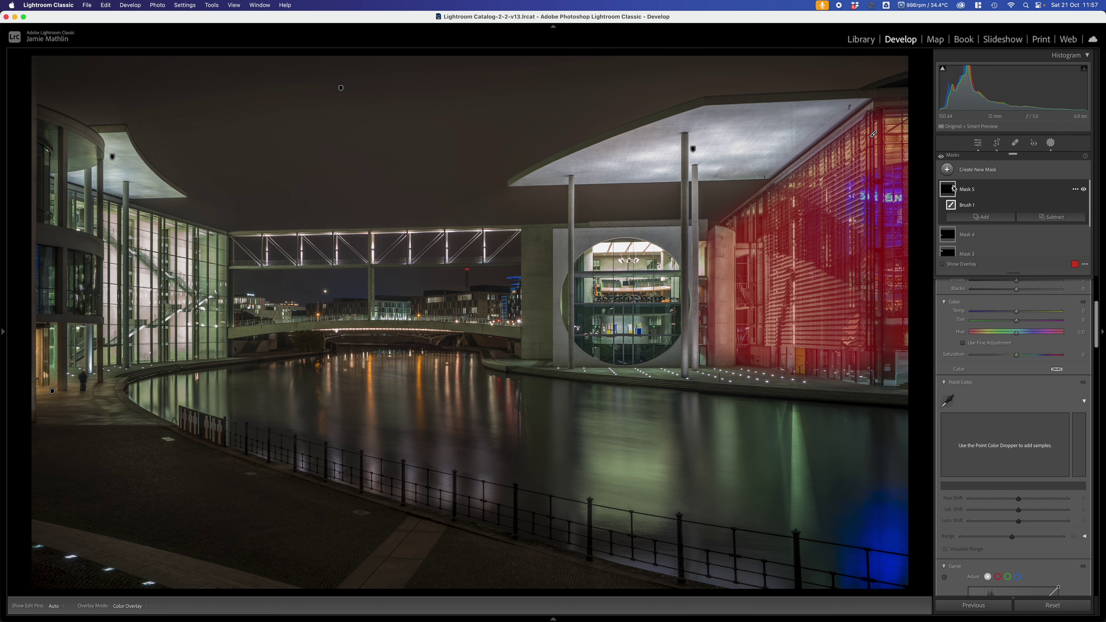
left_click(947, 400)
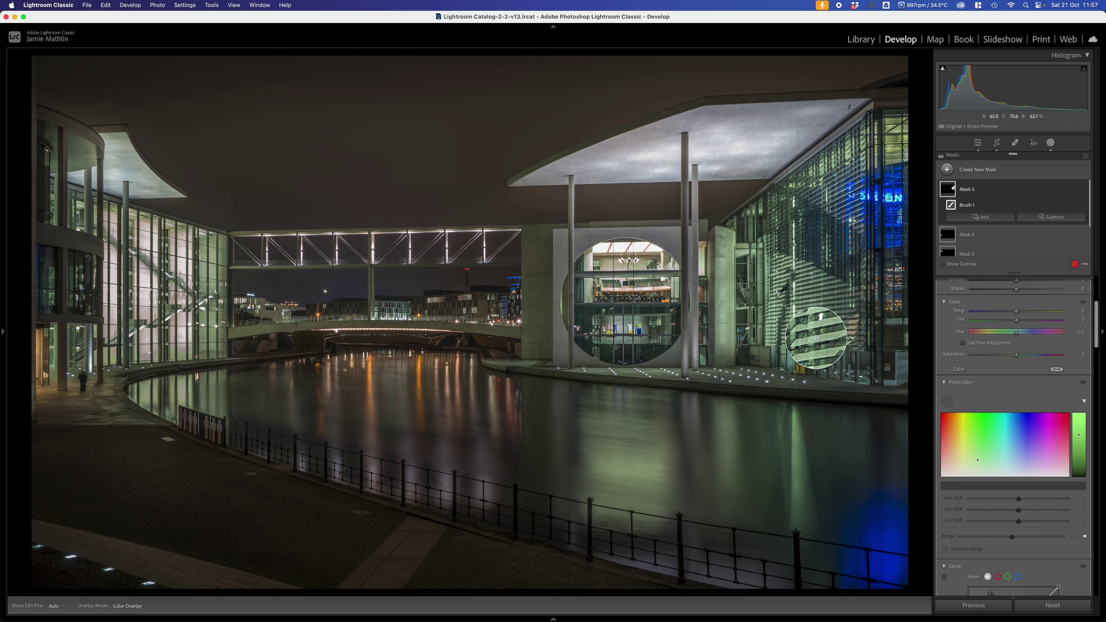
left_click(817, 338)
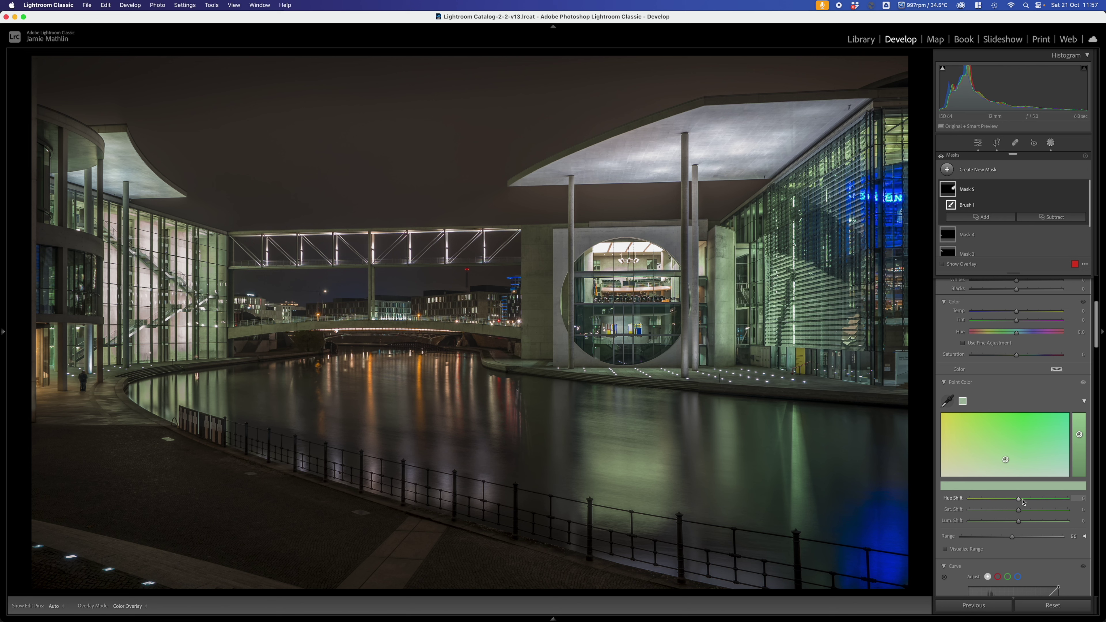
Set the green point colour's Hue Shift to -53, Sat. Shift to 25 and Lum. Shift to -33.
left_click_drag(1019, 499, 1067, 498)
left_click_drag(1018, 509, 1075, 509)
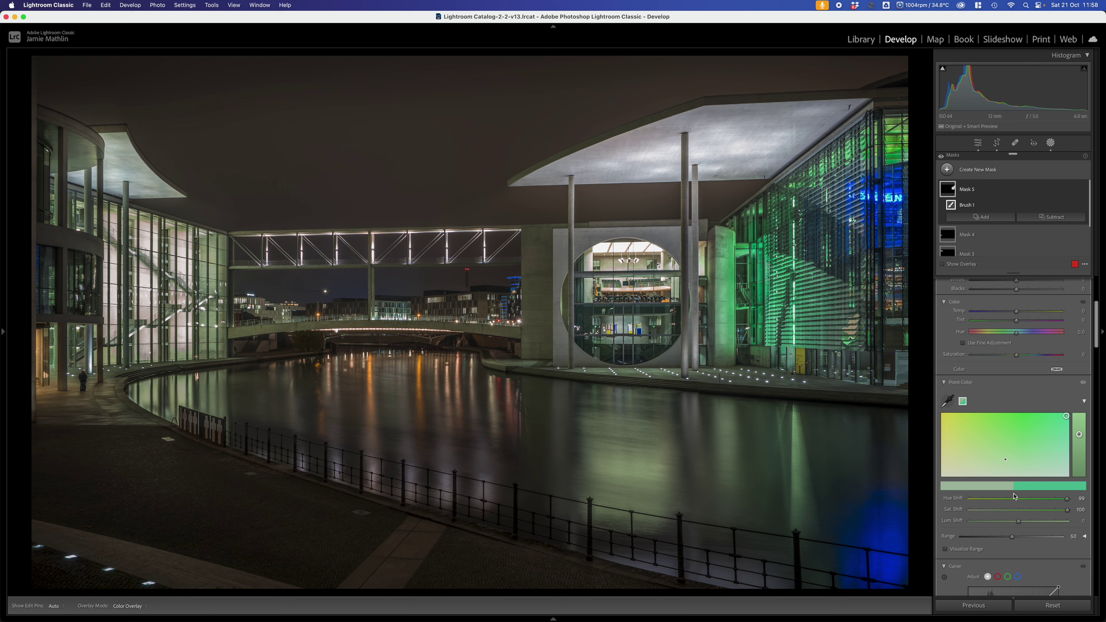
left_click_drag(1018, 513, 1001, 525)
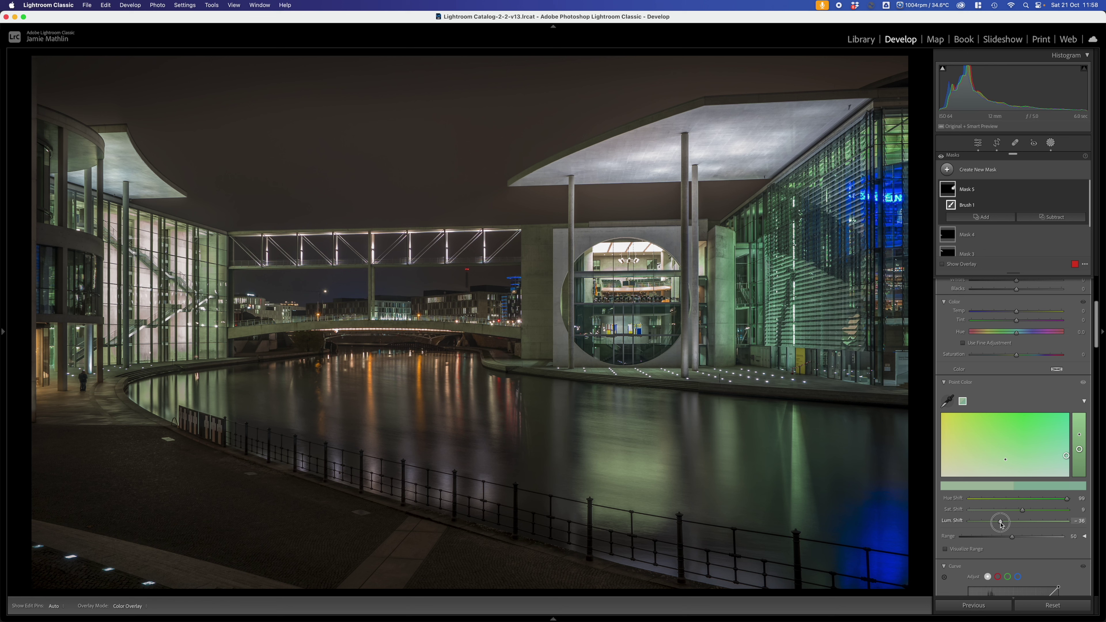
left_click_drag(1002, 524, 1002, 524)
left_click(1021, 501)
mouse_move(1022, 501)
left_mouse_down()
mouse_move(968, 499)
mouse_move(992, 499)
left_mouse_up()
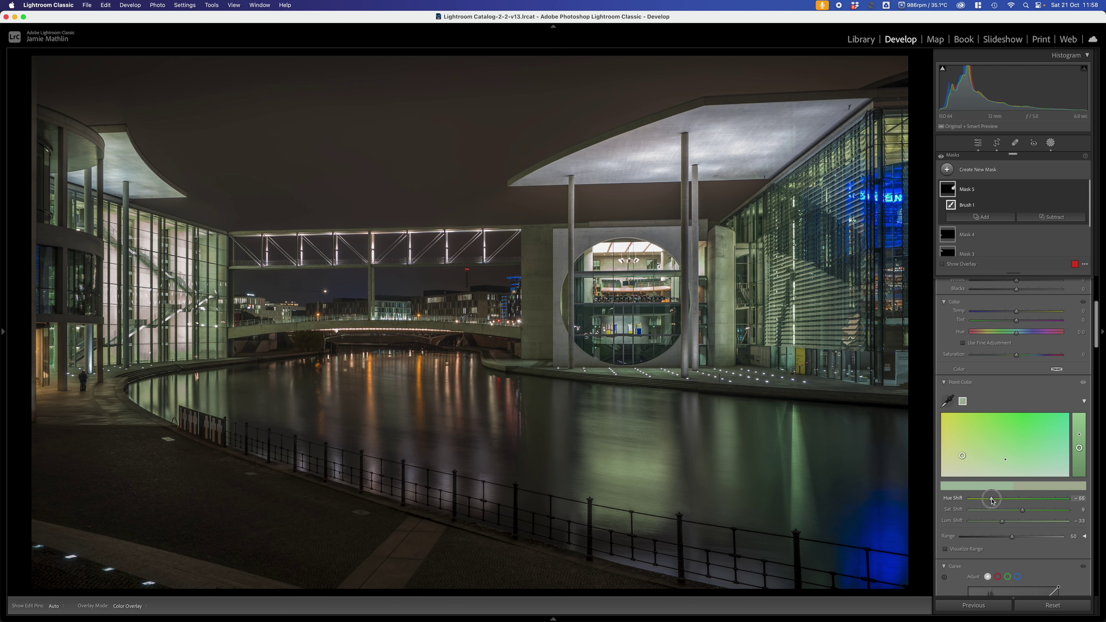
left_click(1032, 511)
Widen the green point colour's Range to 100 and toggle Visualize Range to examine which façade colours it affects.
left_click(945, 549)
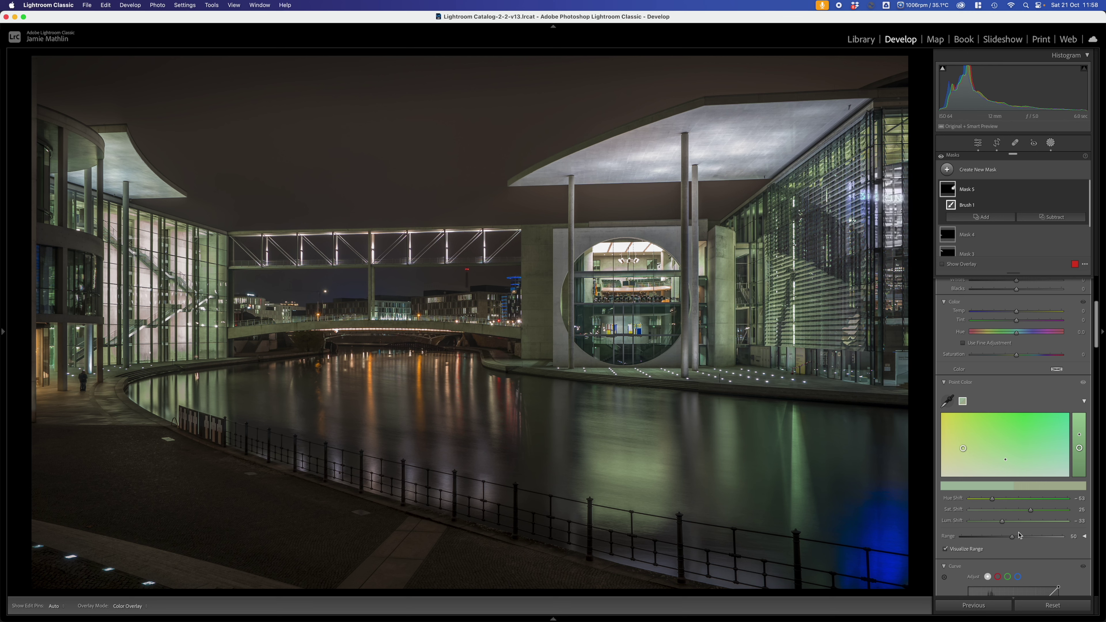
left_click_drag(1011, 537, 1092, 534)
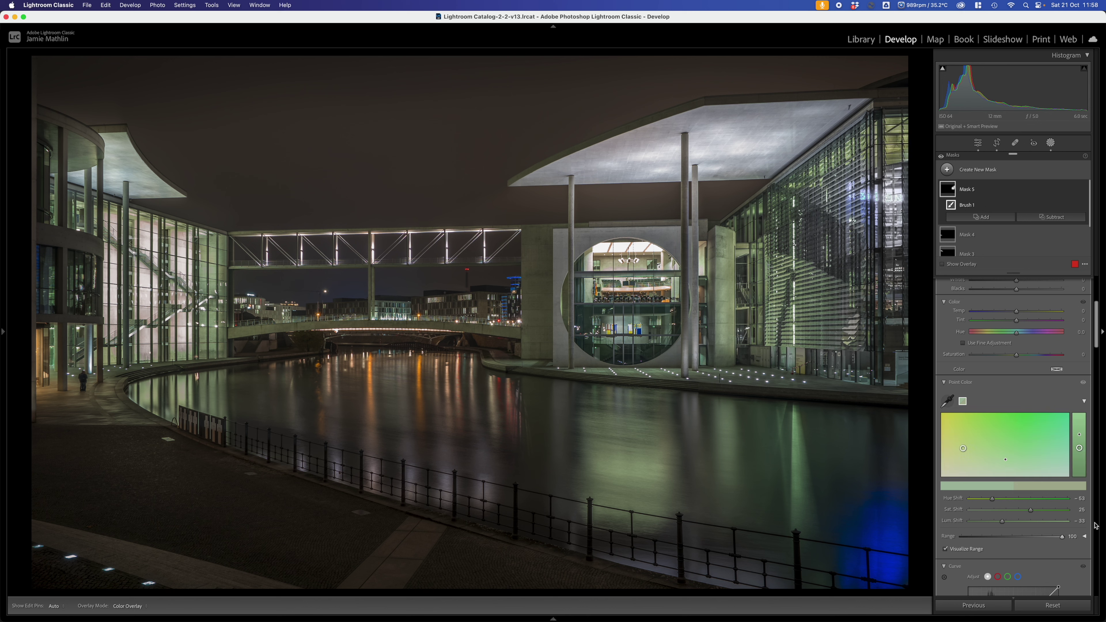
left_click(947, 548)
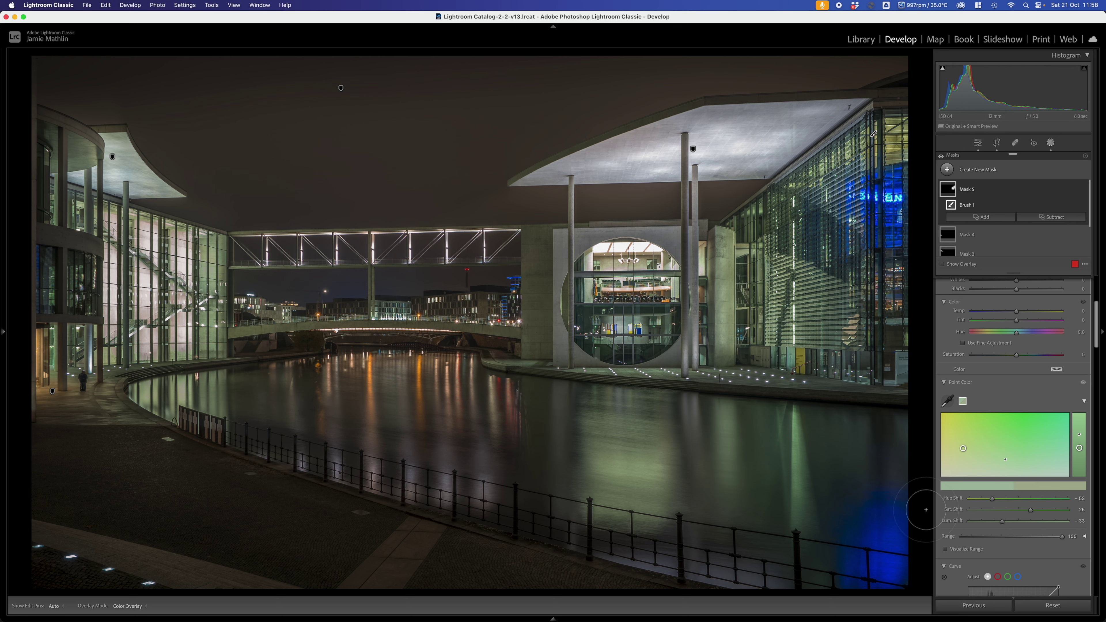
left_click(945, 549)
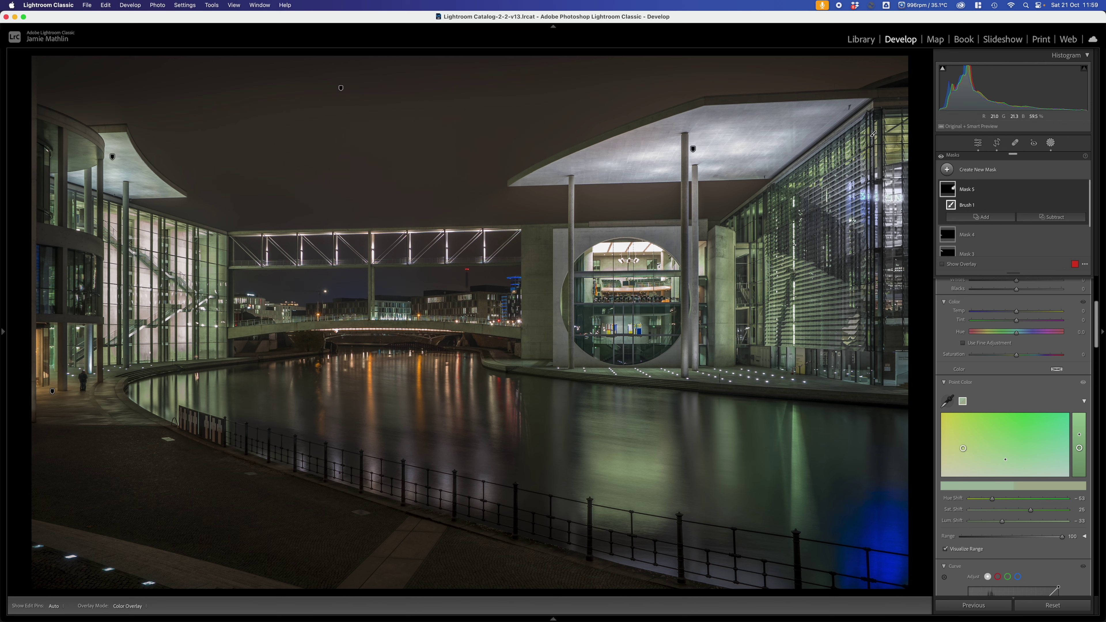
left_click(946, 549)
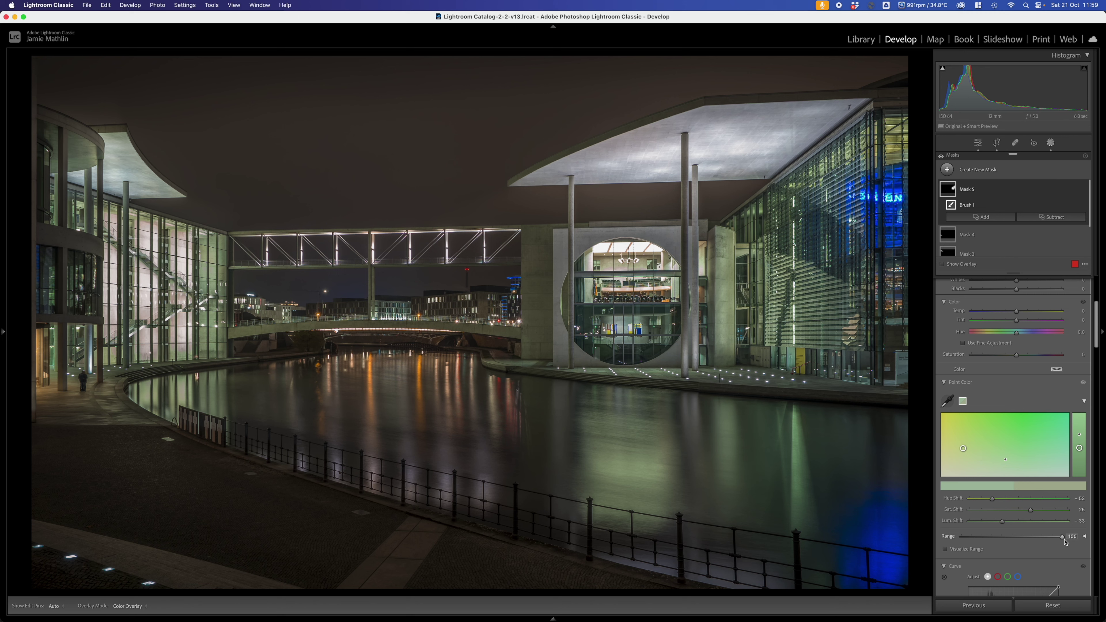
Narrow the green point colour's Range and fine-tune its hue, saturation and luminance in the colour field.
left_click_drag(1062, 537, 964, 537)
left_click_drag(967, 539, 1005, 542)
mouse_move(964, 450)
left_mouse_down()
mouse_move(1000, 459)
mouse_move(963, 450)
mouse_move(966, 429)
left_mouse_up()
left_click_drag(960, 424, 966, 447)
mouse_move(1079, 449)
left_mouse_down()
mouse_move(1079, 467)
mouse_move(1080, 427)
mouse_move(1080, 447)
left_mouse_up()
Sample the bright blue of the façade's lit sign as a second point colour and set its Lum. Shift to 100.
left_click(946, 401)
left_click_drag(872, 264, 929, 231)
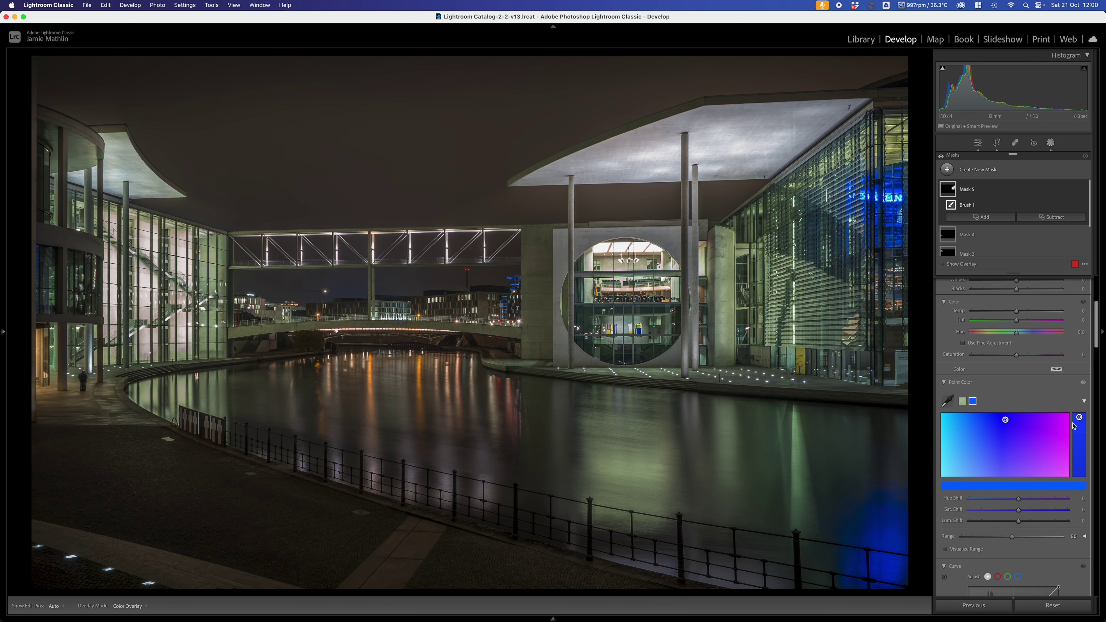
mouse_move(1081, 418)
left_mouse_down()
mouse_move(1080, 465)
mouse_move(1083, 417)
left_mouse_up()
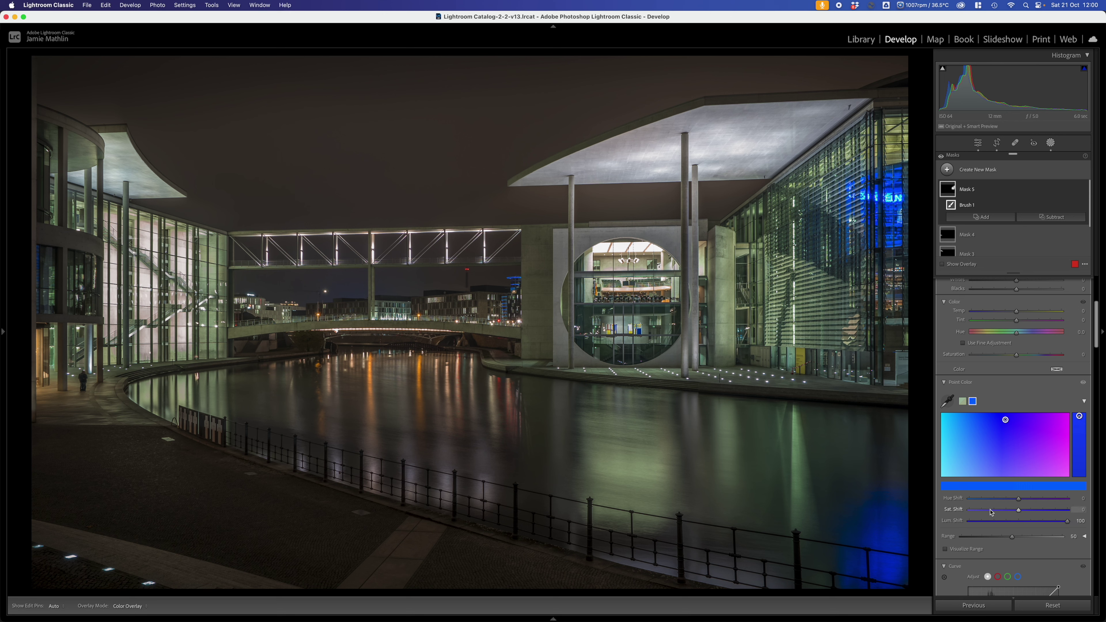
Shift the blue point colour slightly toward cyan and reduce its saturation a little.
left_click_drag(1013, 513, 1040, 511)
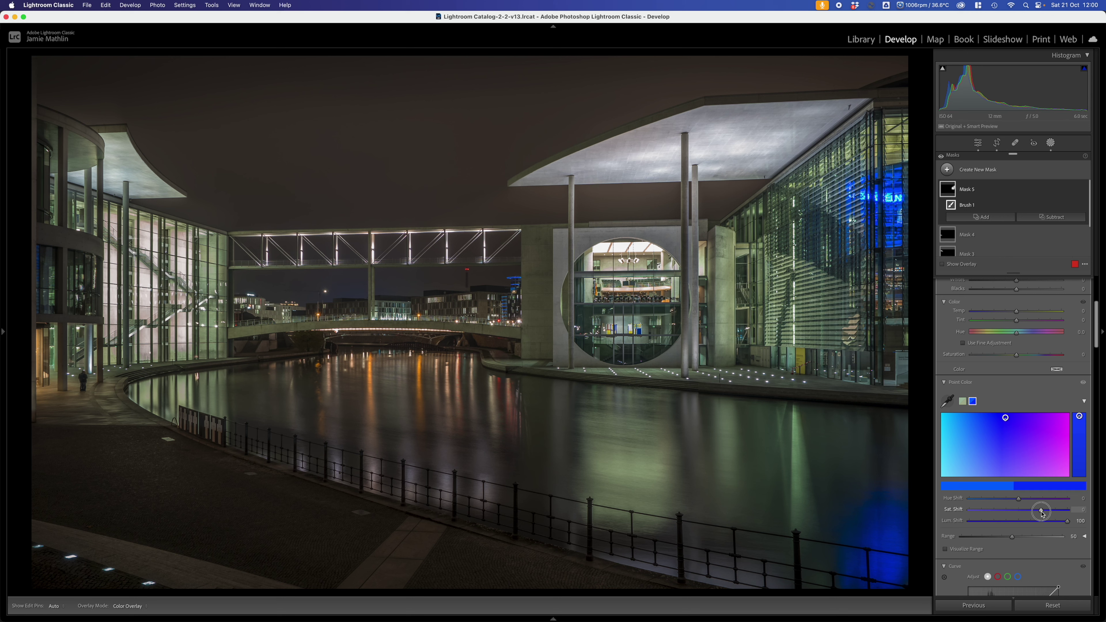
double_click(1021, 513)
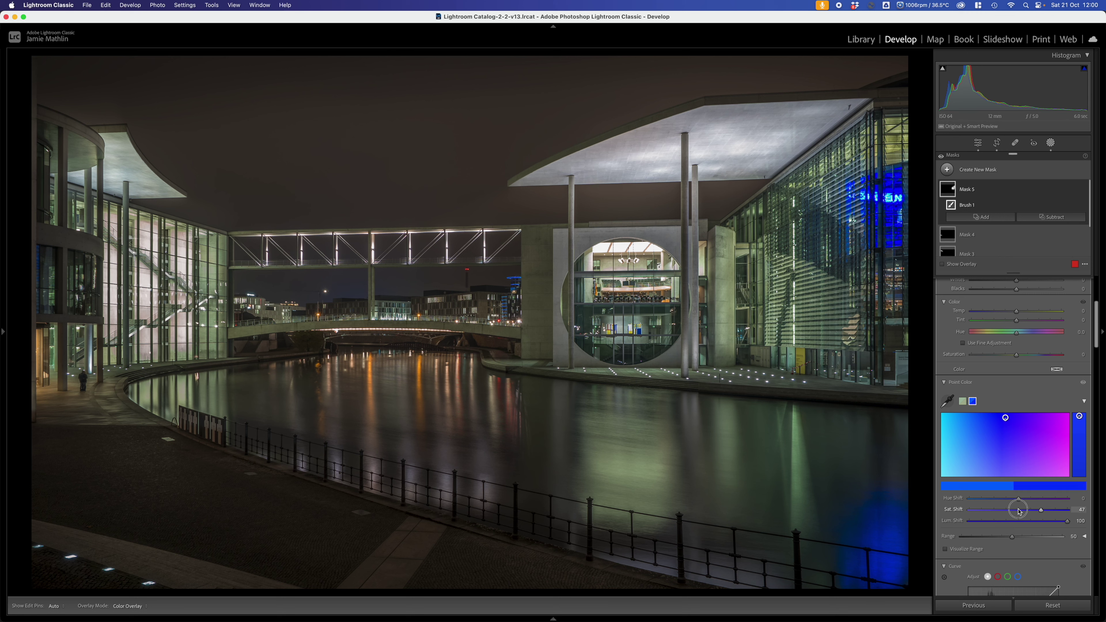
left_click_drag(1005, 420, 1007, 425)
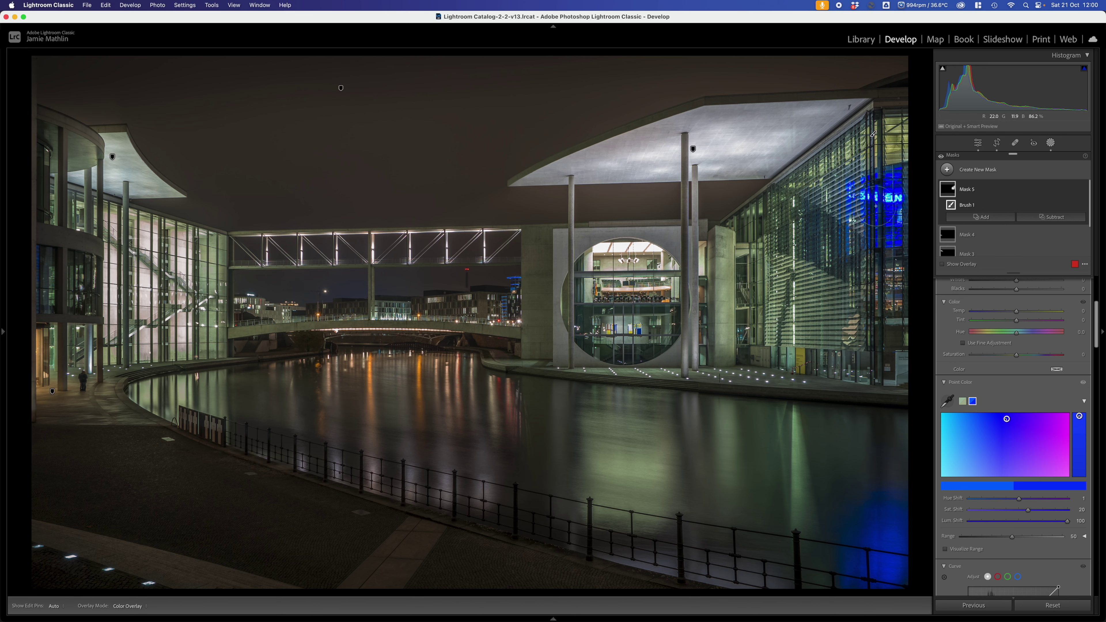
mouse_move(1007, 420)
left_mouse_down()
mouse_move(978, 423)
mouse_move(1003, 430)
left_mouse_up()
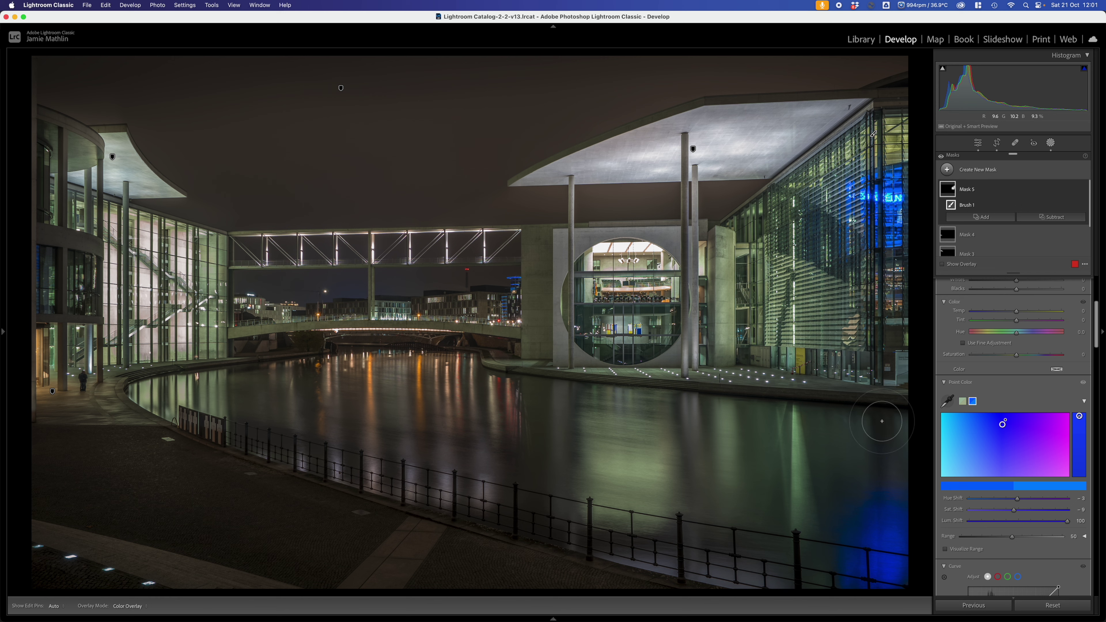
Try a Hue of 64.2 and Saturation of 61 on the façade mask, and reset both.
scroll(996, 440, "up", 5)
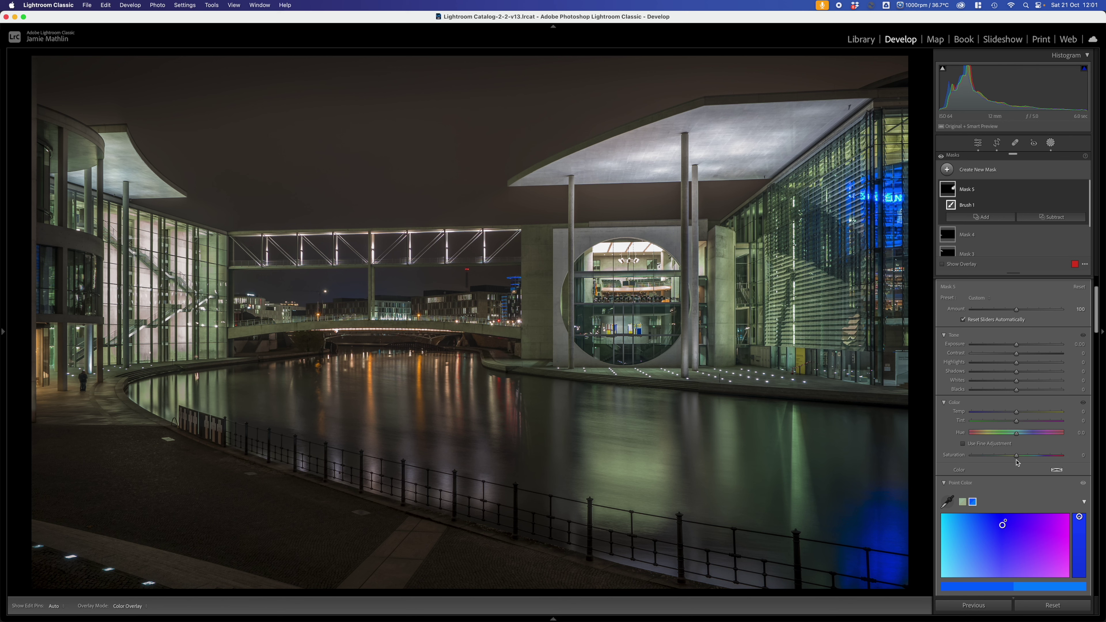
left_click_drag(1043, 457, 996, 455)
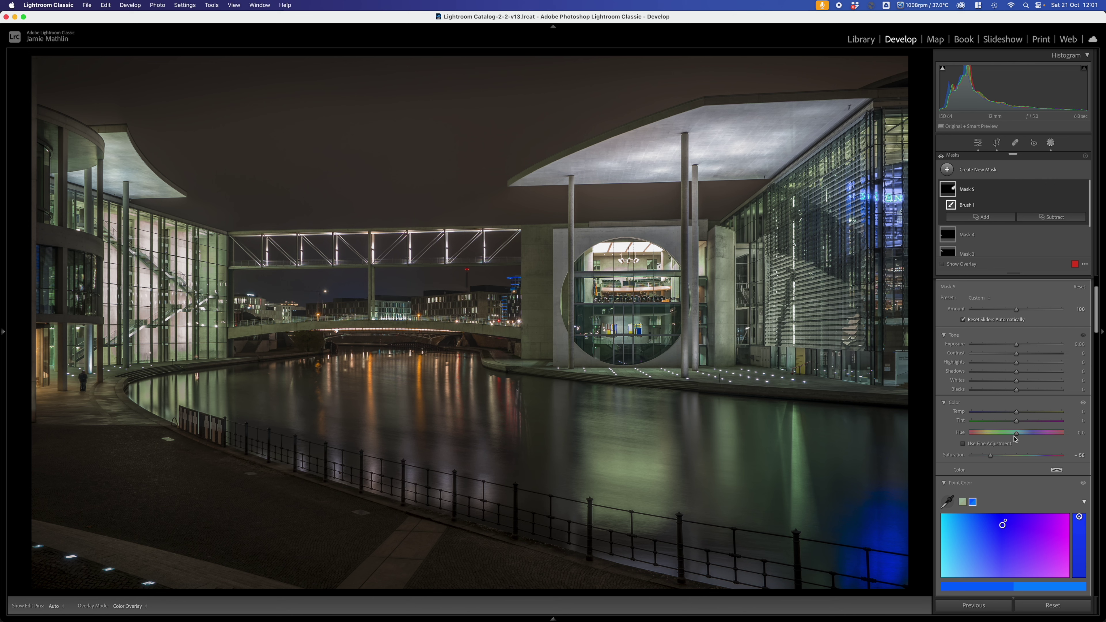
mouse_move(1017, 437)
left_mouse_down()
mouse_move(1068, 438)
mouse_move(952, 437)
mouse_move(1023, 440)
mouse_move(998, 441)
mouse_move(1043, 457)
mouse_move(1032, 436)
left_mouse_up()
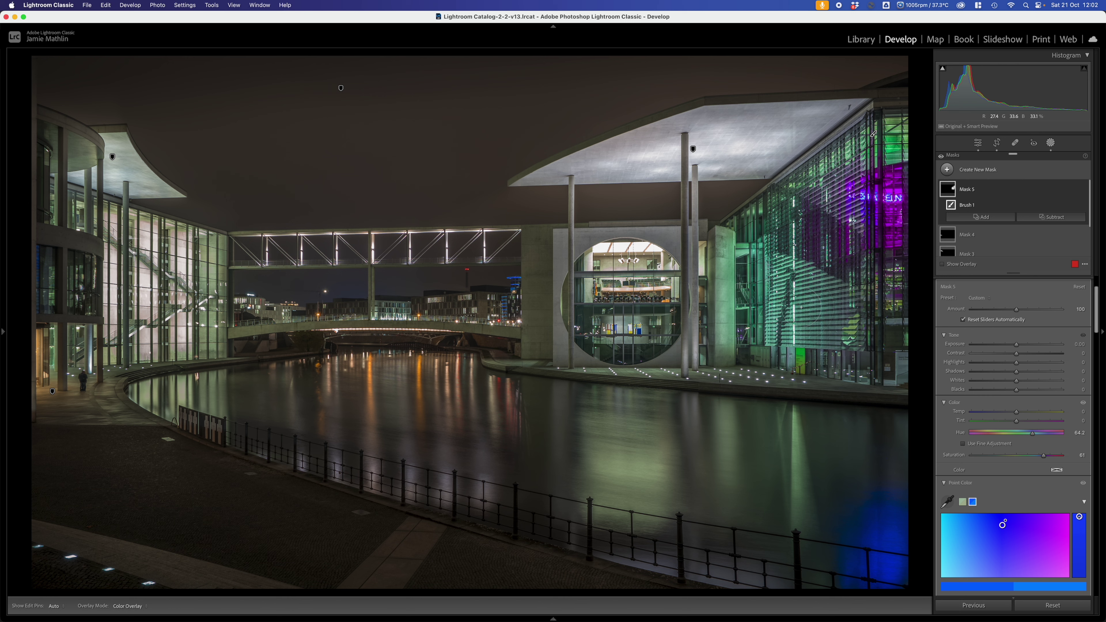
double_click(961, 433)
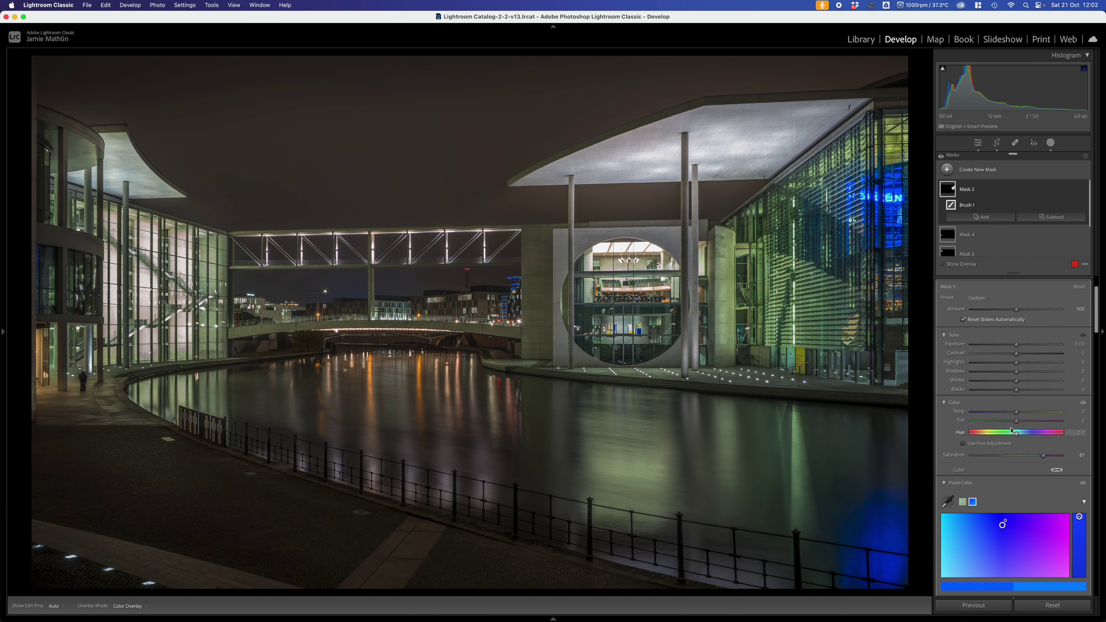
double_click(954, 456)
Set the façade mask's Saturation to -22 and inspect the right building's glass façade up close.
left_click_drag(1015, 455, 1007, 458)
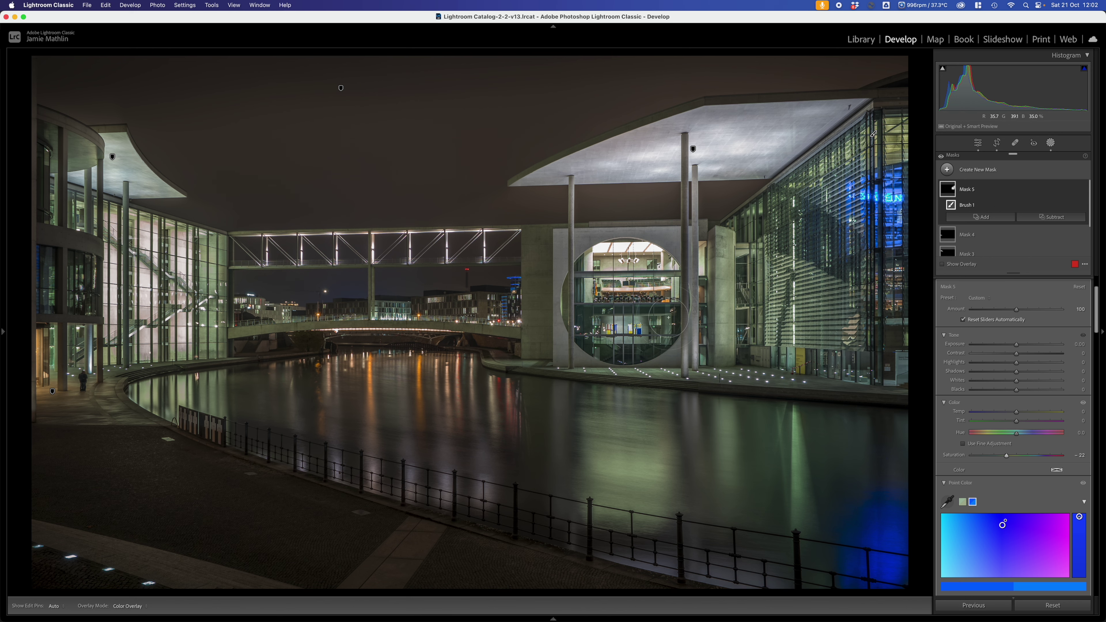
key("super+equal")
key("super+equal")
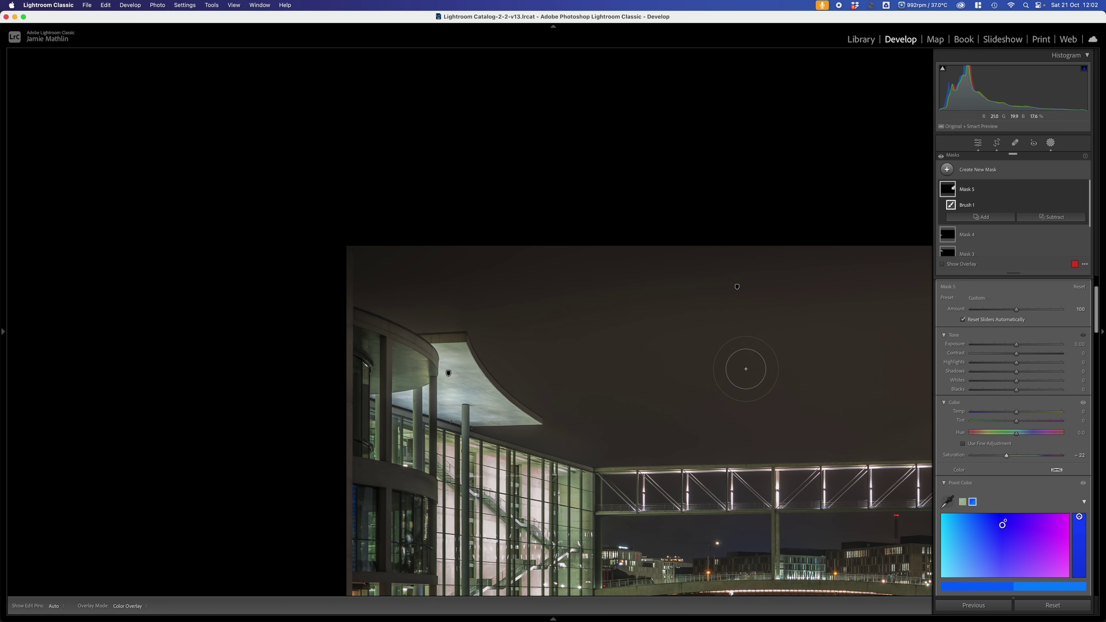
left_click_drag(742, 372, 469, 203)
scroll(469, 203, "right", 5)
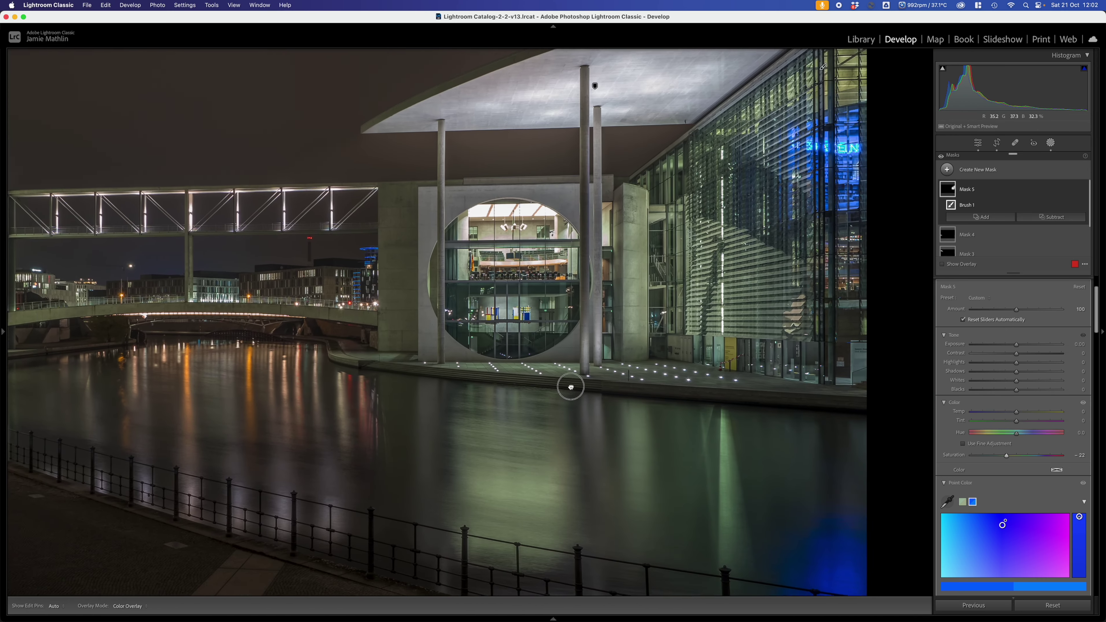
key("super+equal")
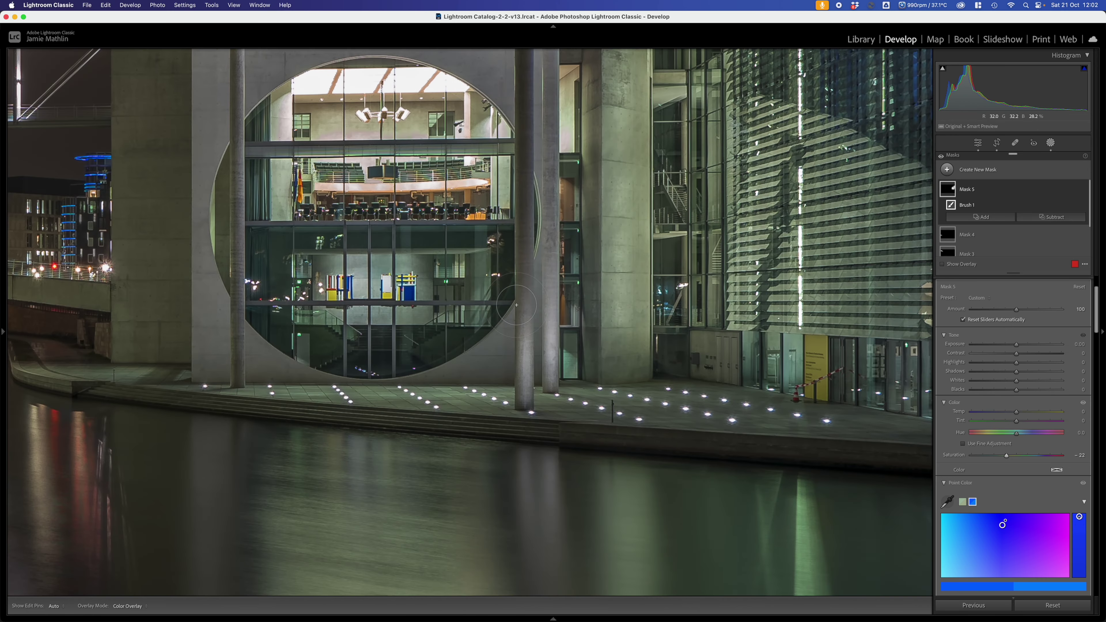
Create a radial gradient mask with Feather 10 and draw it over the building's large round window.
left_click_drag(417, 239, 469, 315)
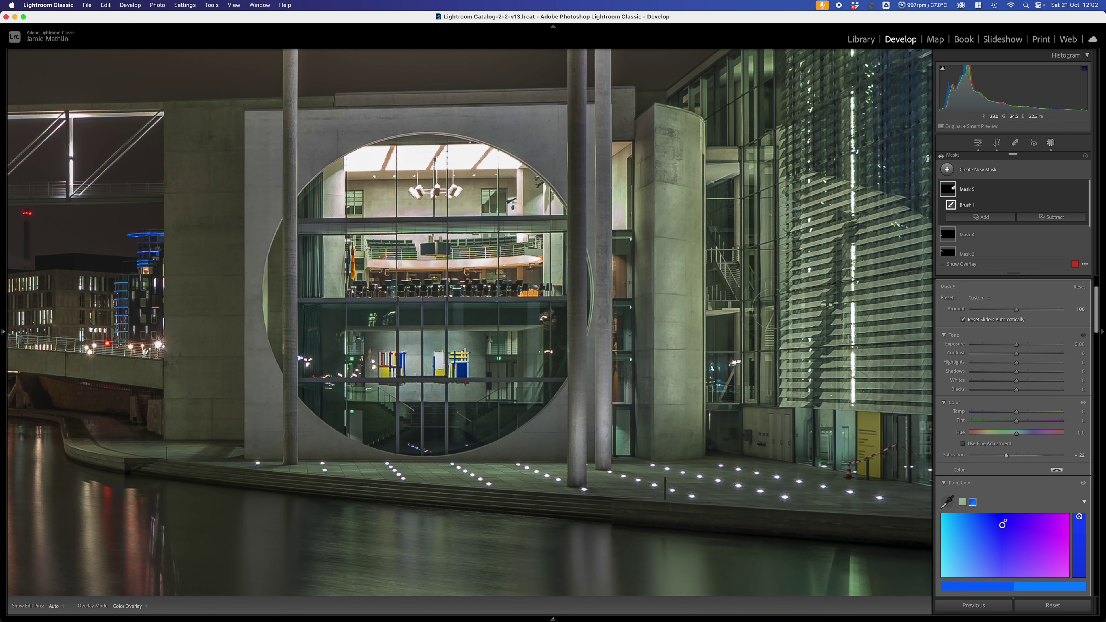
left_click(977, 171)
left_click(1002, 272)
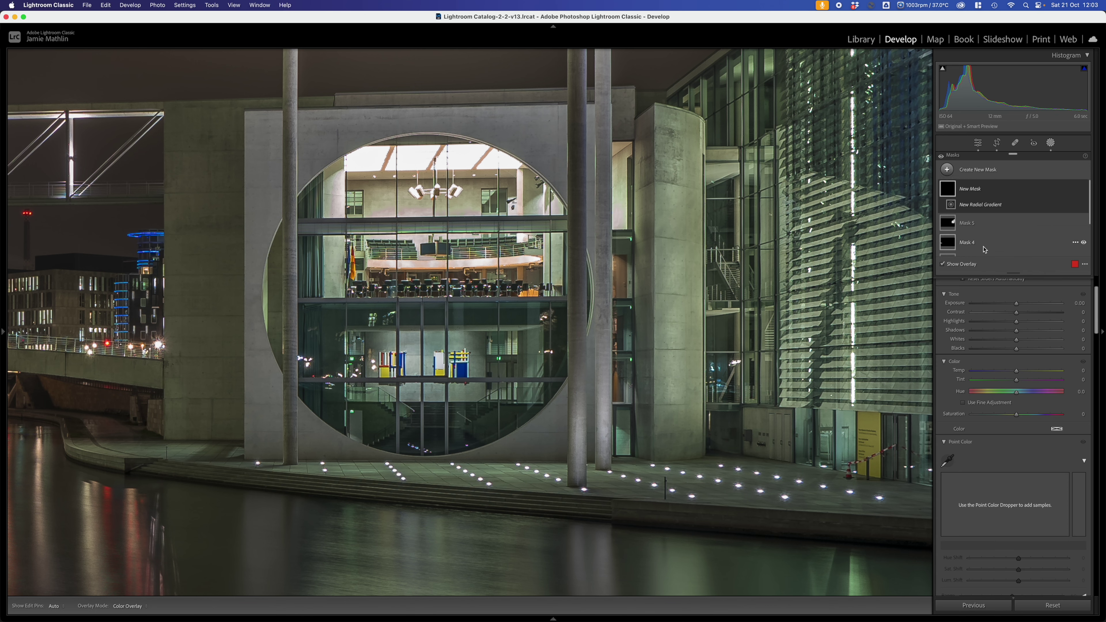
scroll(985, 250, "down", 2)
scroll(985, 249, "up", 1)
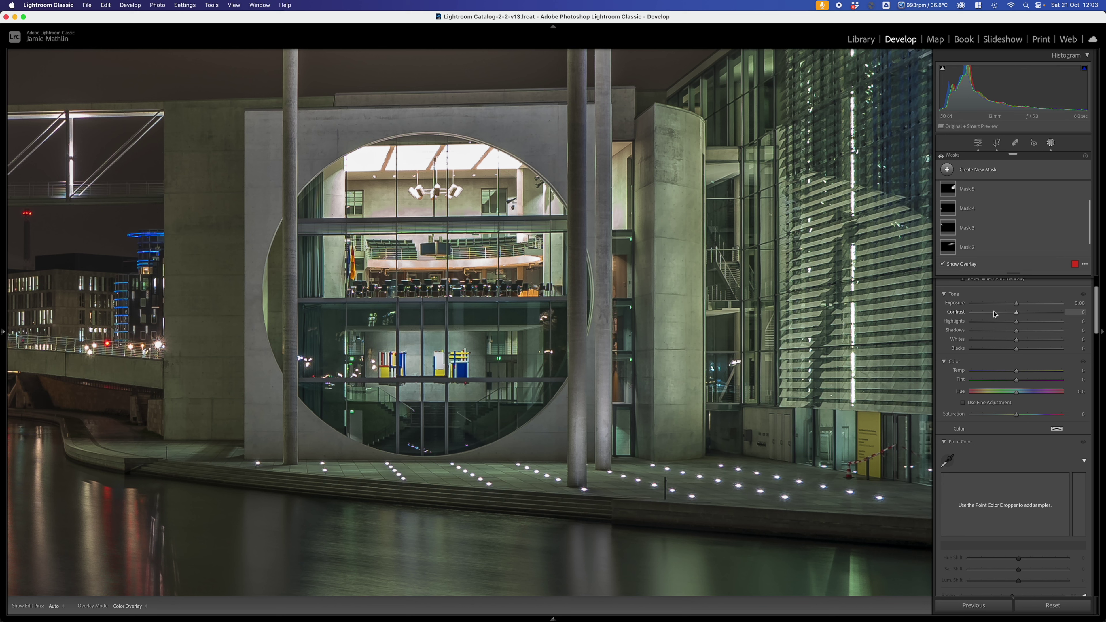
scroll(997, 316, "up", 3)
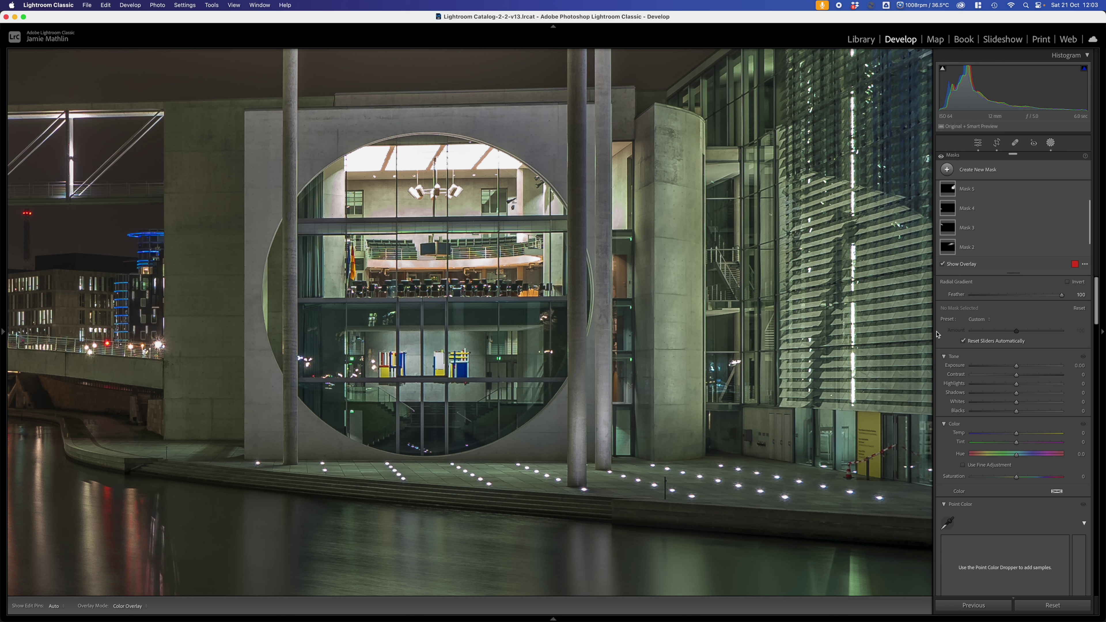
left_click_drag(974, 295, 979, 298)
left_click(1076, 296)
type("10")
key("Return")
left_click_drag(398, 247, 429, 294)
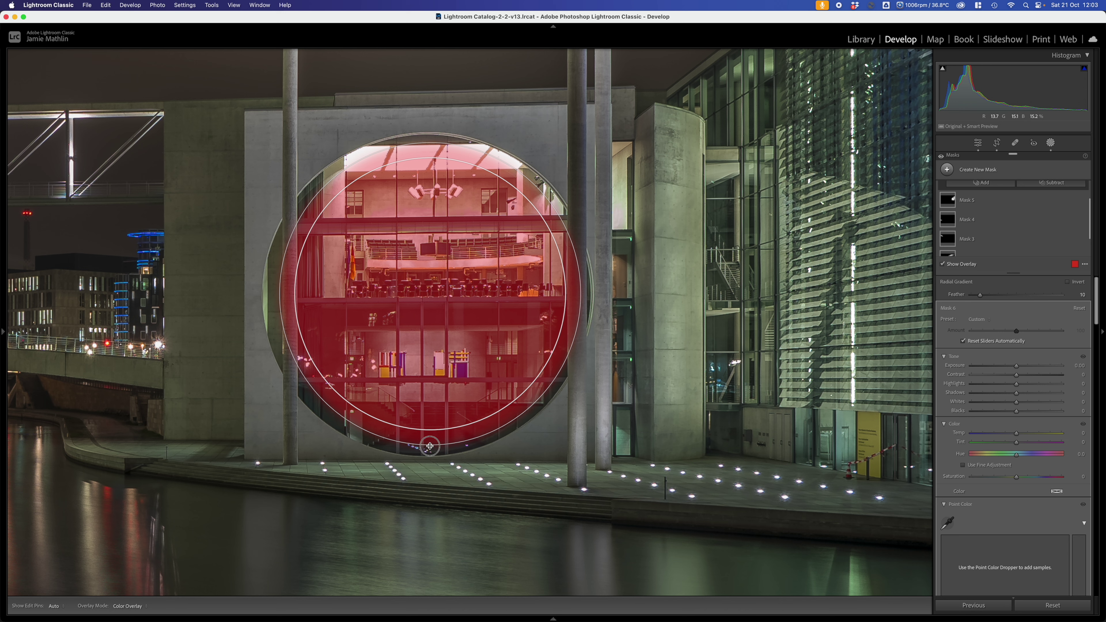
Enlarge and reposition the radial gradient so it covers the entire round window opening.
left_click_drag(429, 447, 430, 462)
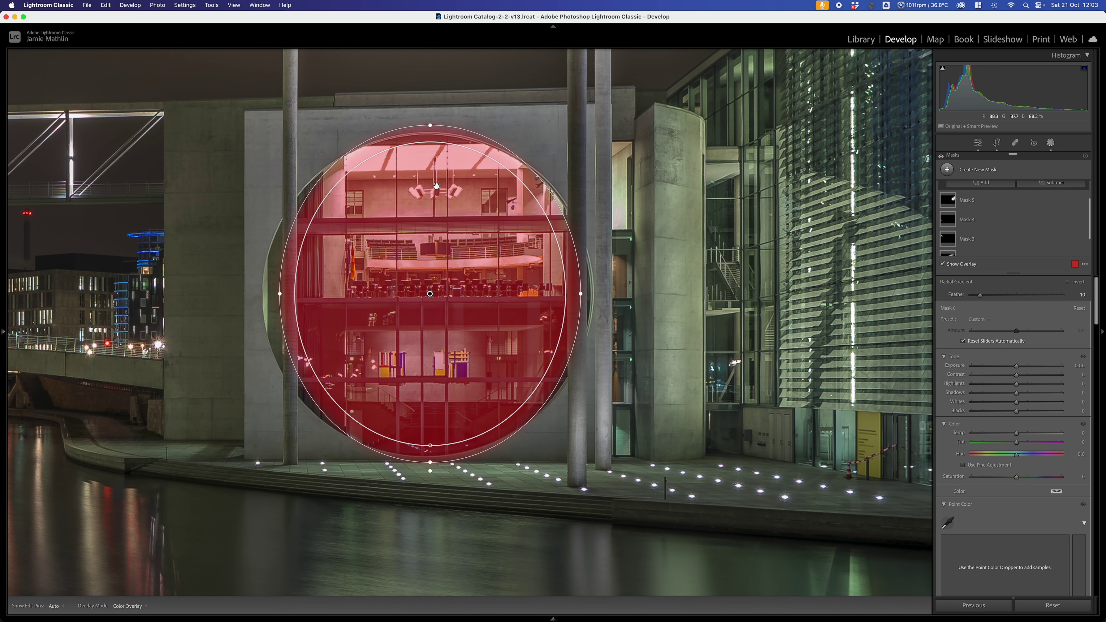
left_click_drag(280, 292, 264, 293)
left_click_drag(429, 294, 420, 294)
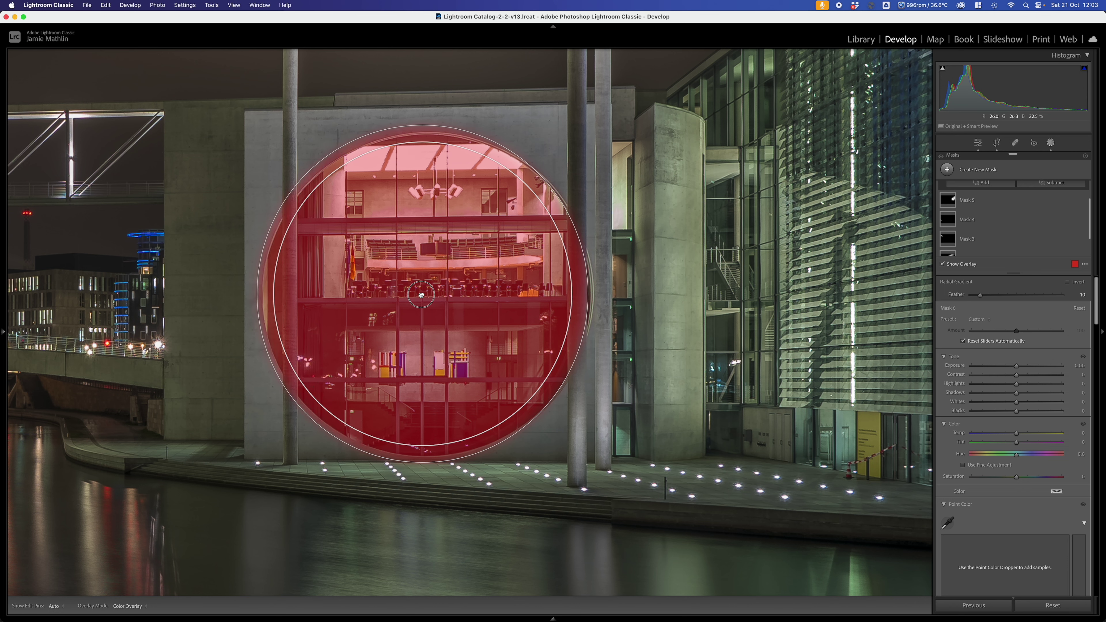
left_click_drag(582, 294, 588, 294)
left_click_drag(422, 294, 429, 296)
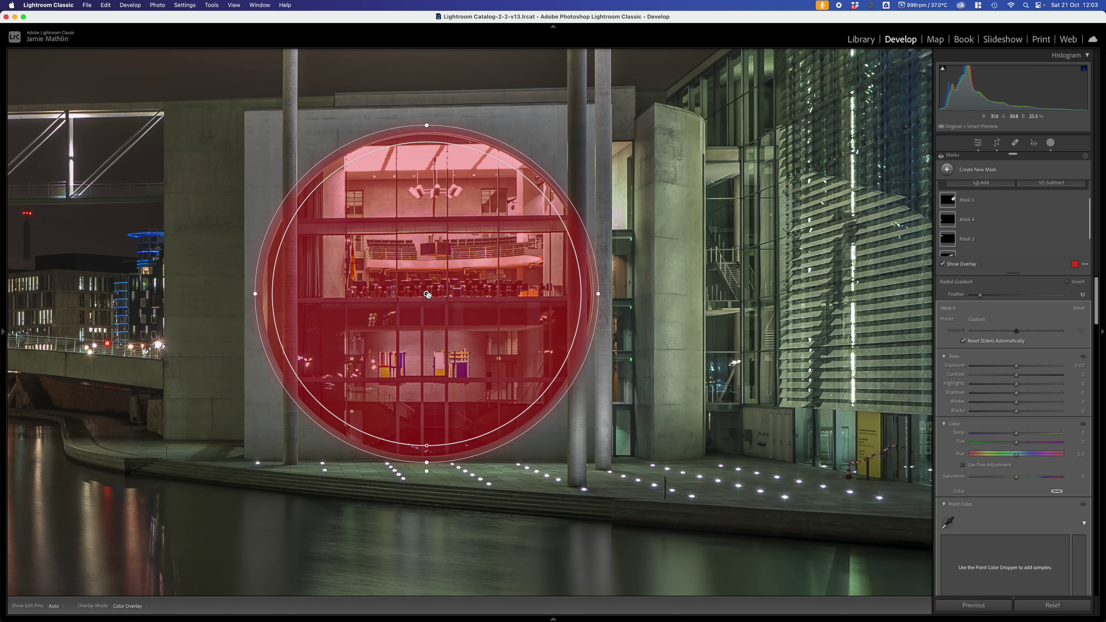
left_click_drag(425, 463, 427, 463)
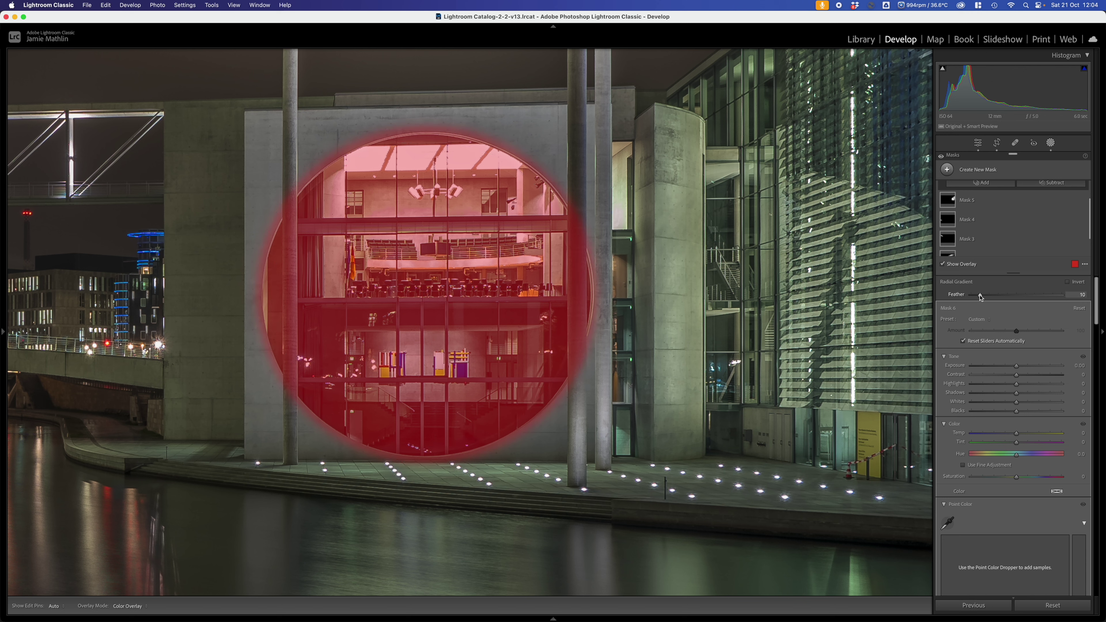
Set the radial gradient's Feather to 13 and tighten its outline to the round window's edge.
left_click_drag(979, 295, 1013, 296)
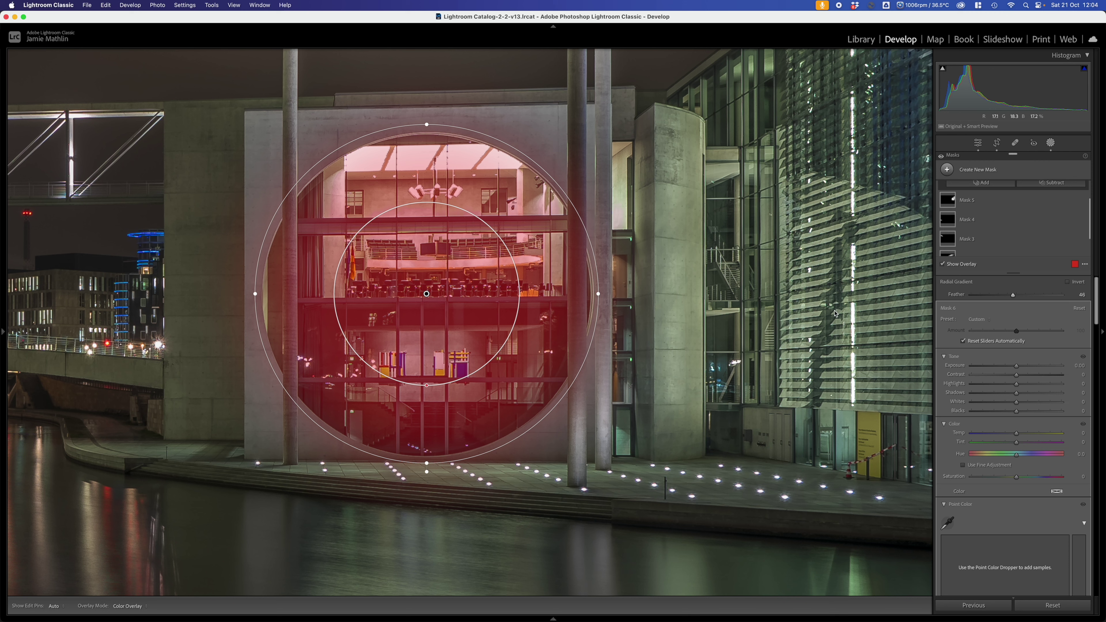
left_click_drag(1012, 296, 939, 305)
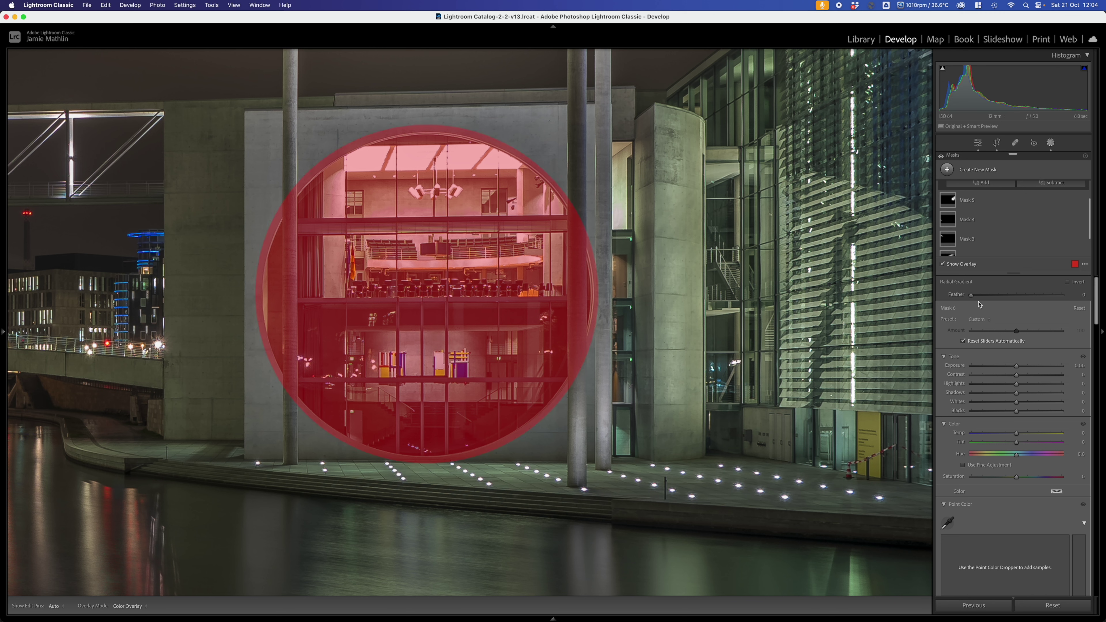
left_click_drag(971, 295, 983, 297)
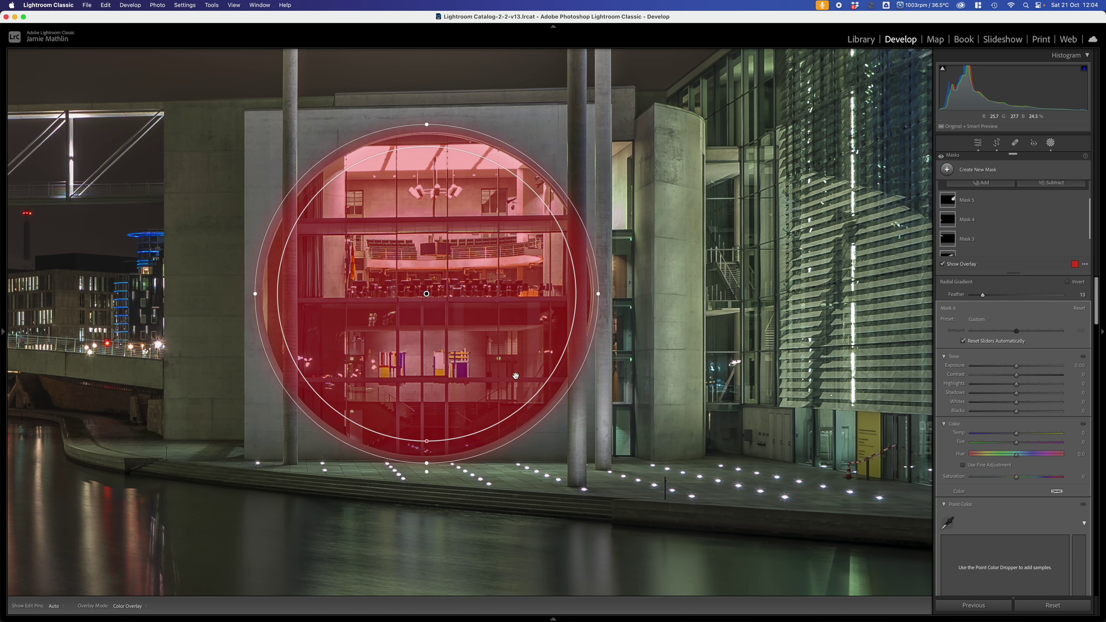
left_click_drag(427, 464, 427, 459)
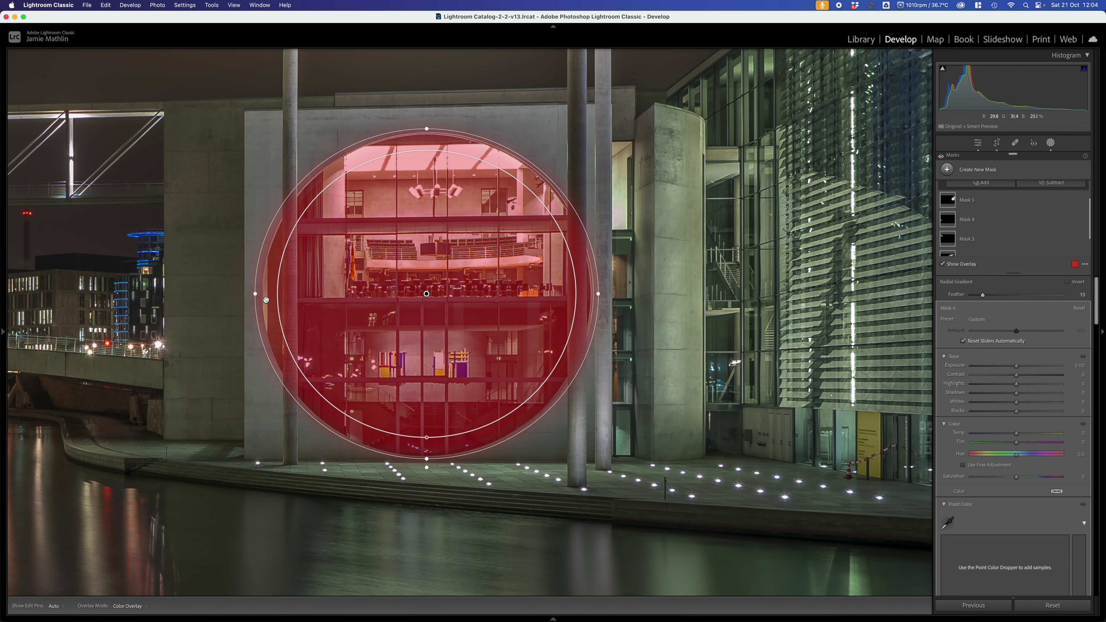
left_click_drag(256, 294, 260, 293)
left_click_drag(427, 131, 426, 132)
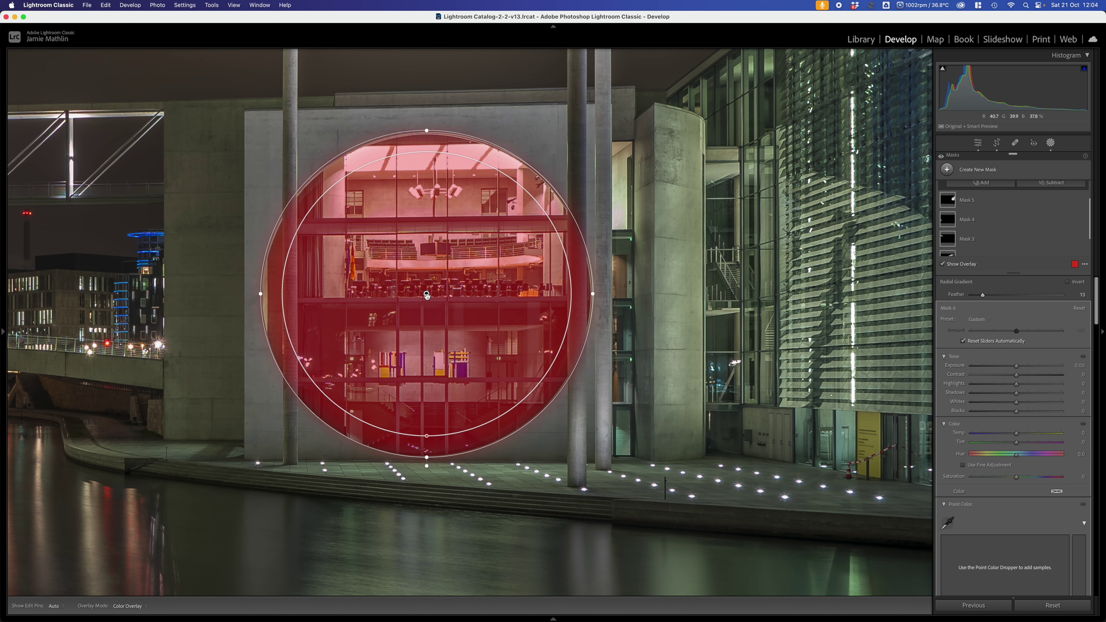
left_click_drag(426, 293, 426, 294)
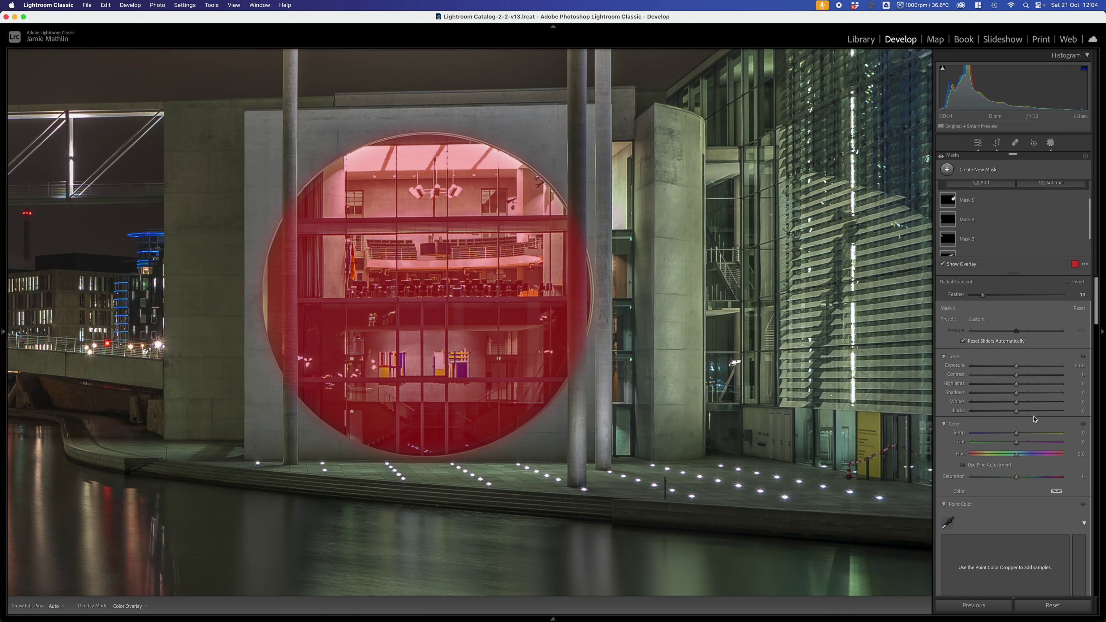
Set the round window mask's Clarity to 43 and Texture to 4.
scroll(1034, 419, "down", 10)
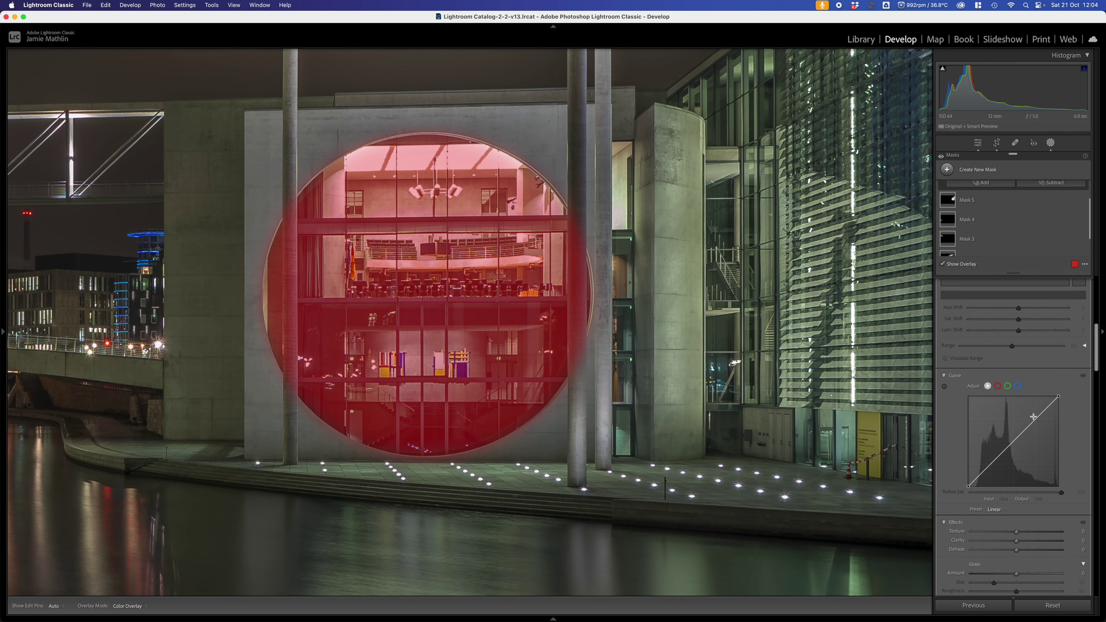
scroll(1033, 417, "down", 3)
left_click(1036, 472)
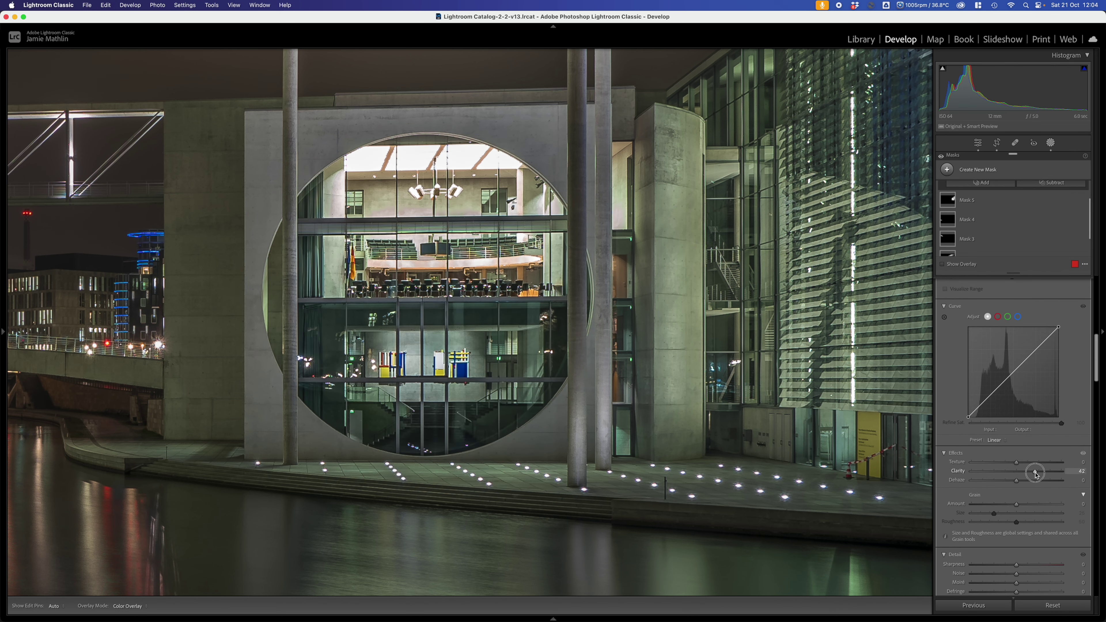
left_click_drag(1036, 474, 1021, 465)
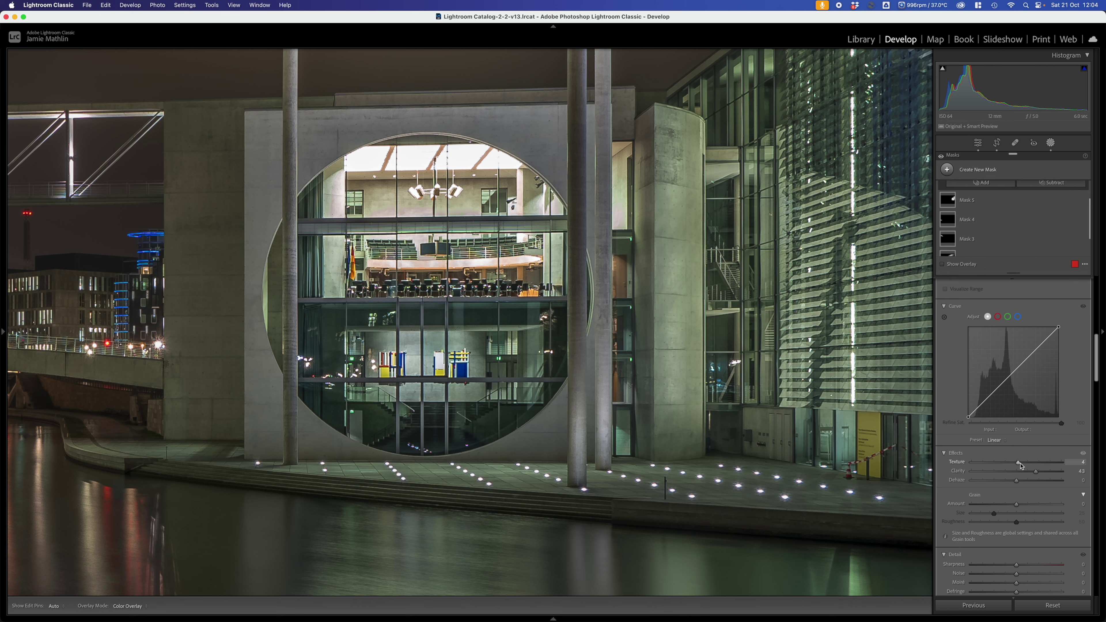
Set the round window mask's Contrast to 12, Shadows to 100 and Highlights to -89.
scroll(1039, 508, "up", 6)
scroll(1039, 507, "up", 4)
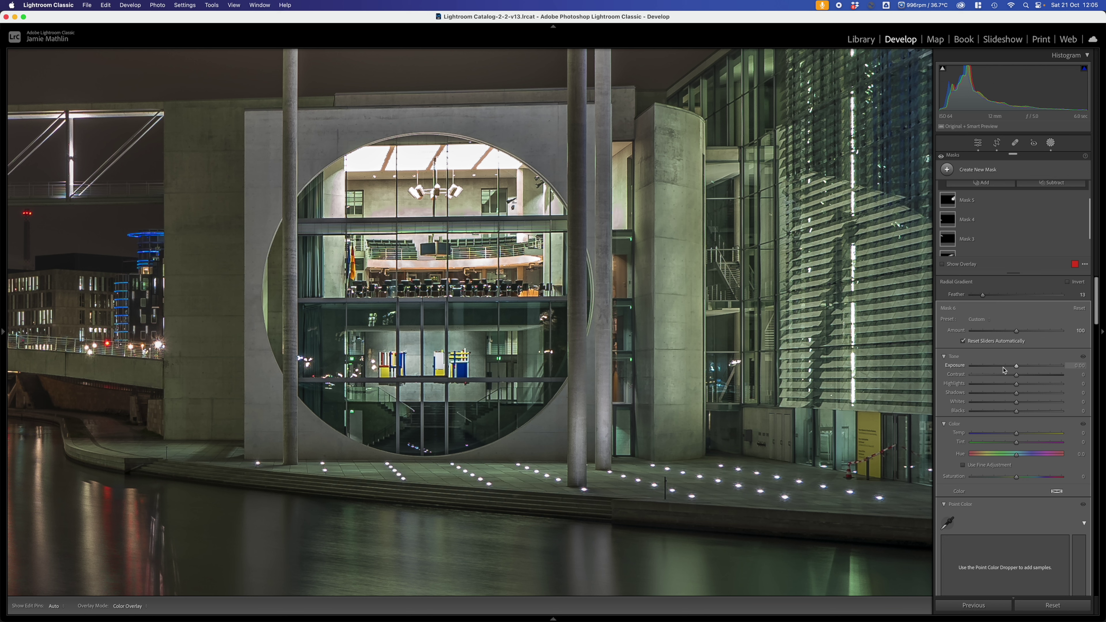
left_click_drag(1018, 376, 1064, 394)
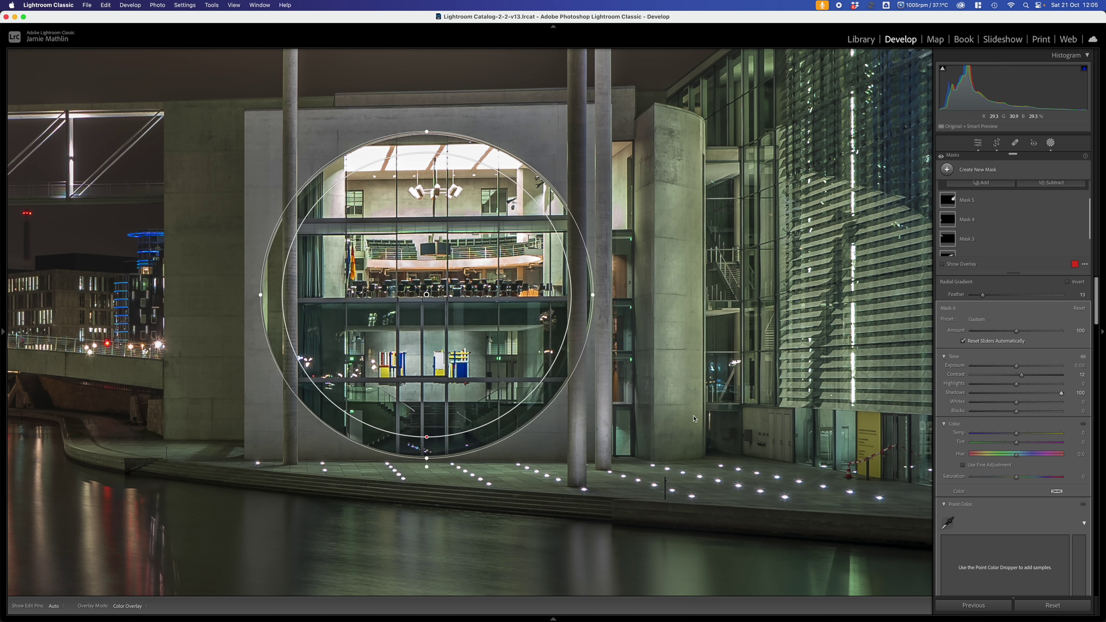
left_click_drag(993, 384, 977, 390)
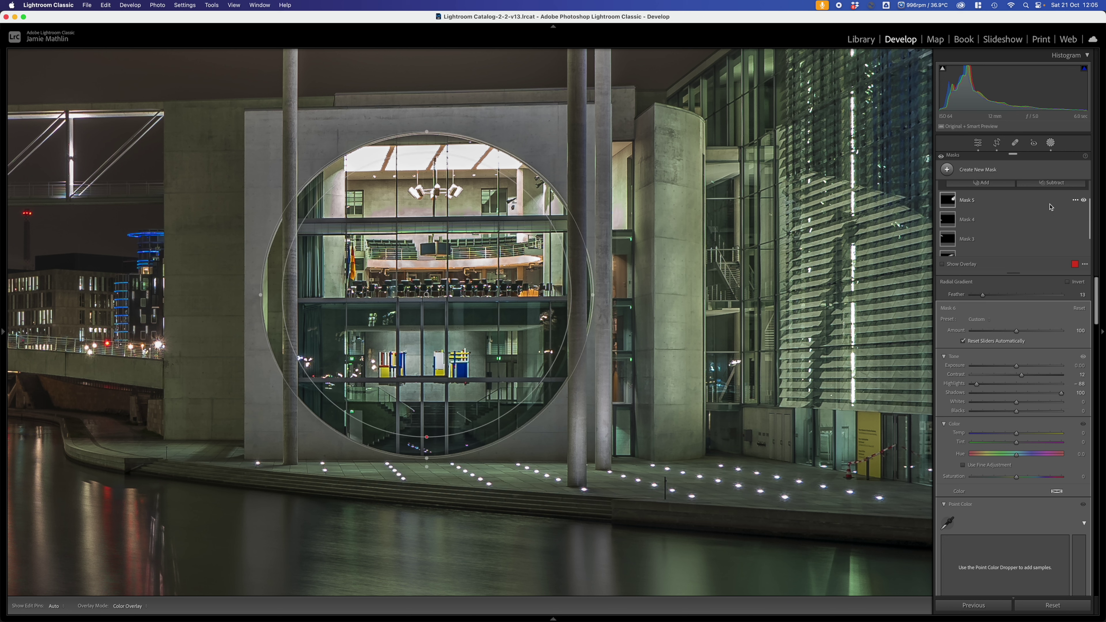
Reselect the round window mask and set its Saturation to 38 and Tint to 20.
key("shift+w")
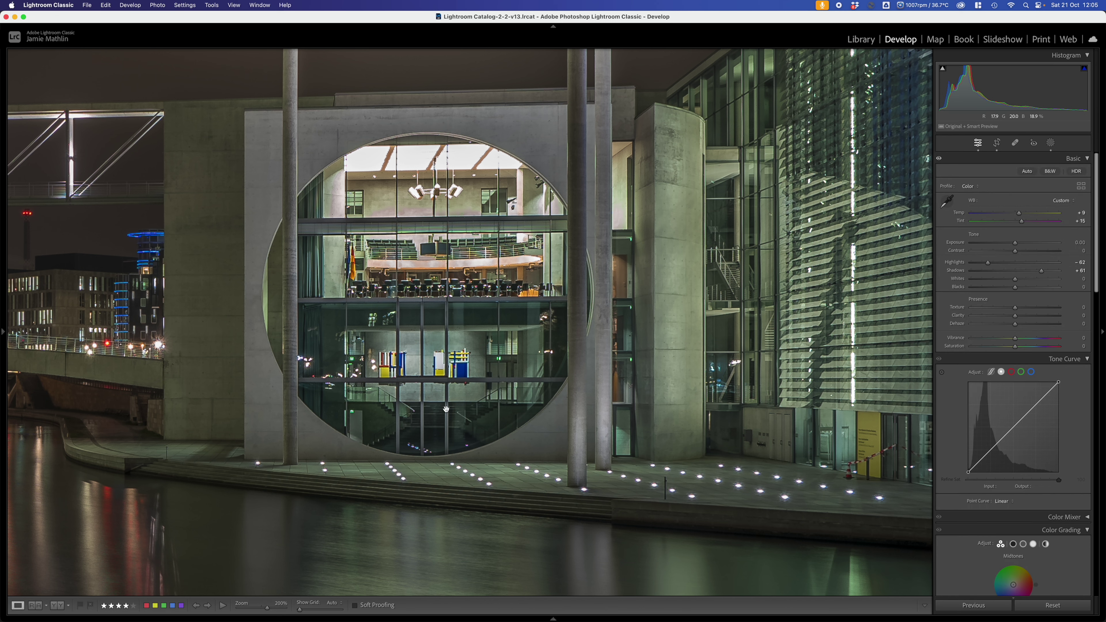
left_click(1051, 143)
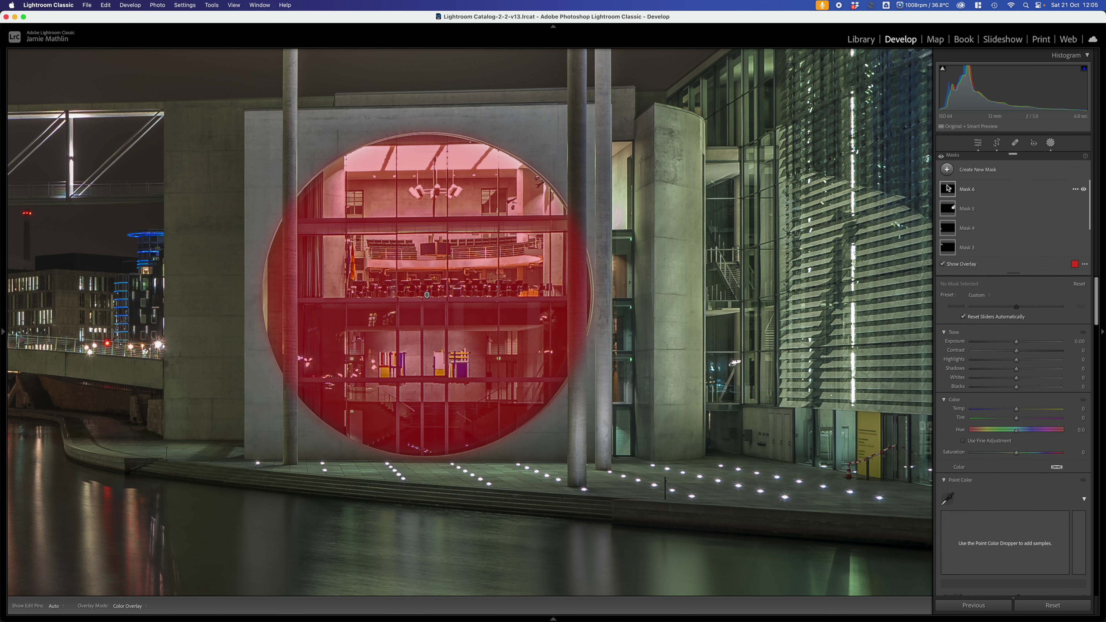
left_click(947, 188)
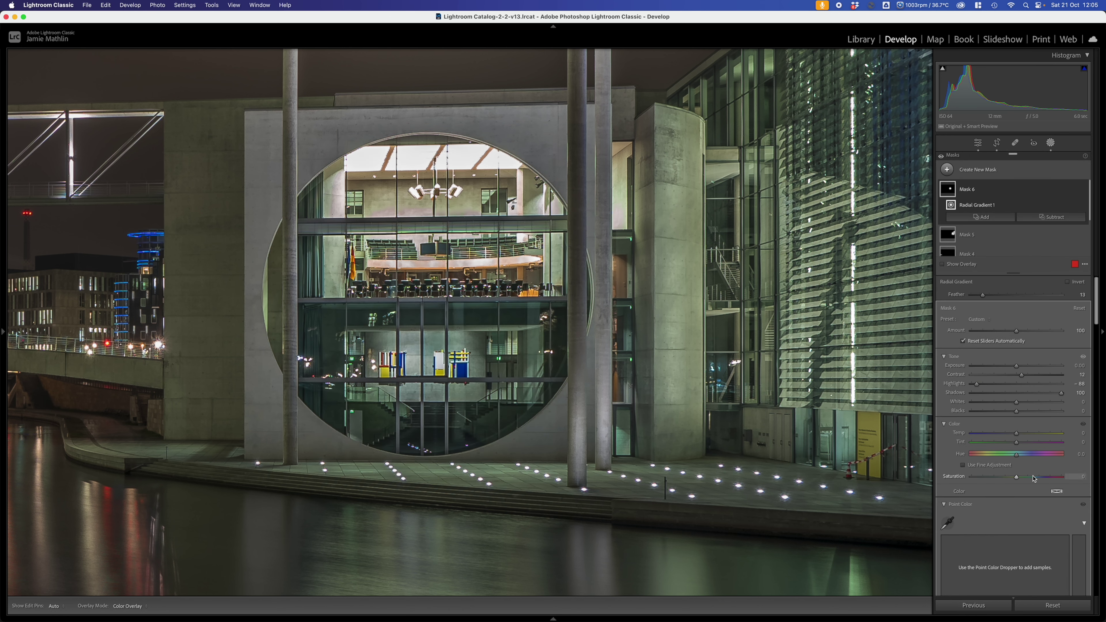
left_click_drag(1030, 478, 1016, 445)
mouse_move(359, 333)
left_click_drag(1017, 445, 1024, 450)
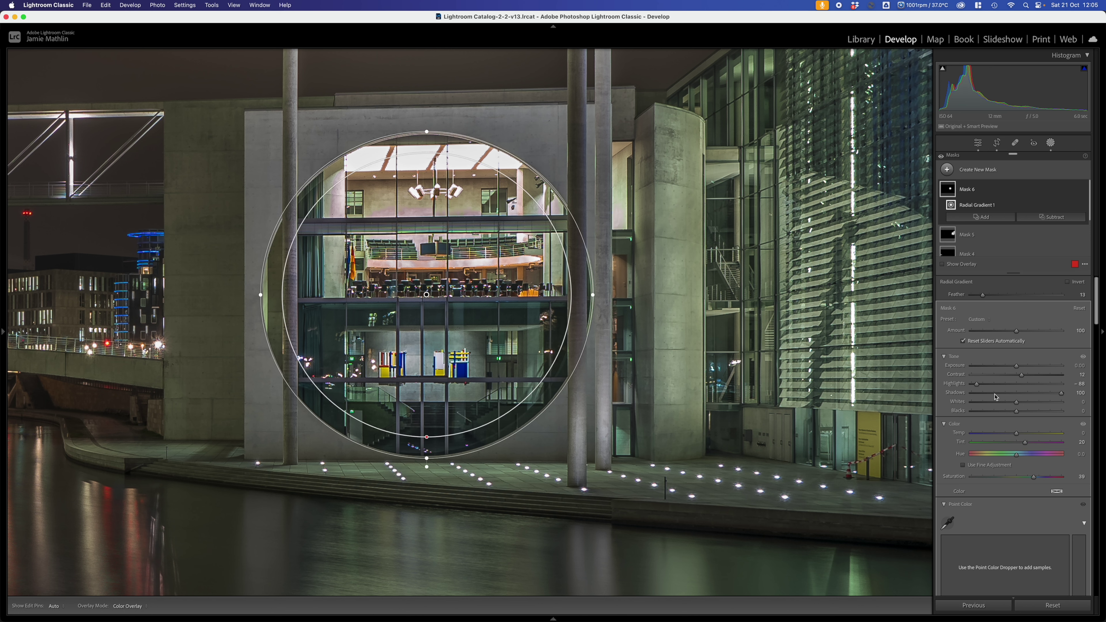
Lower the round window mask's Highlights to -100 and Whites to -21, and review the whole photo without mask pins.
left_click_drag(977, 384, 970, 384)
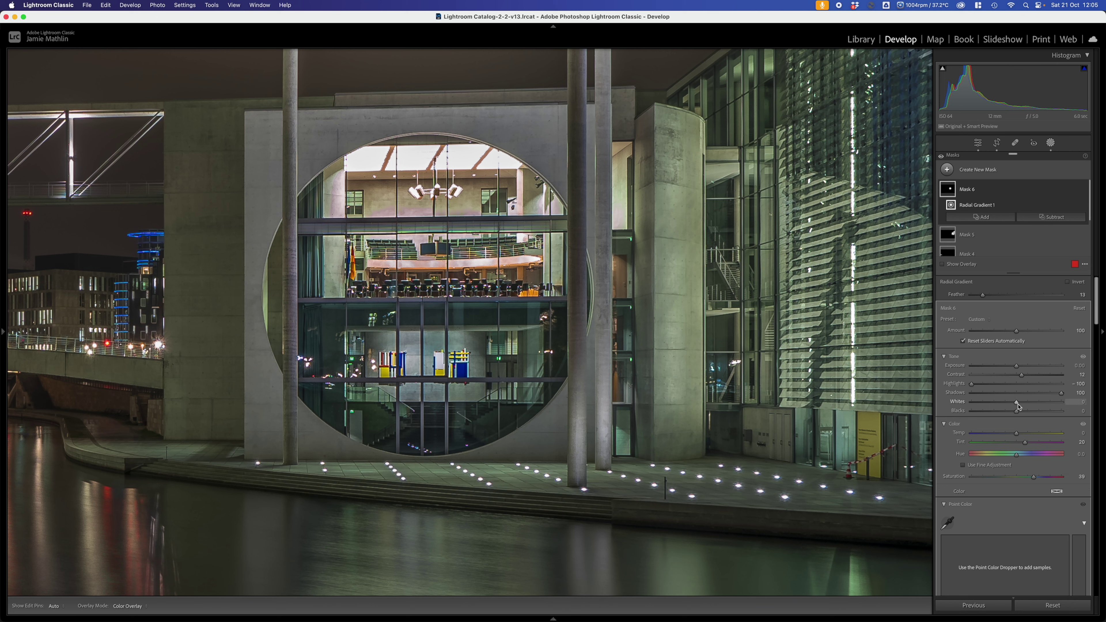
left_click_drag(1019, 406, 1009, 406)
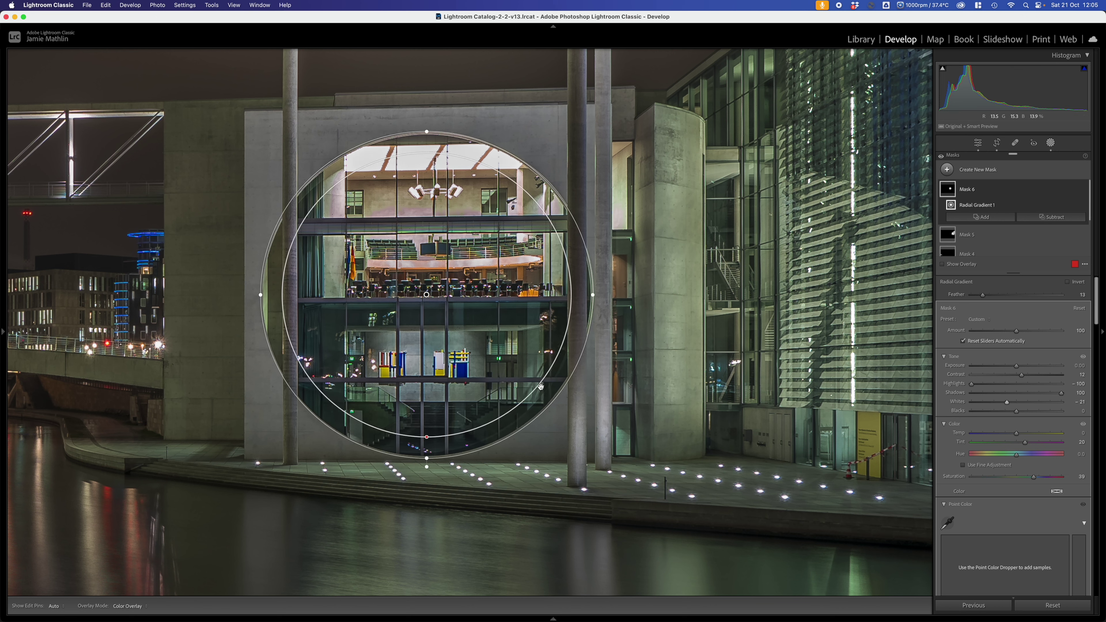
mouse_move(8, 308)
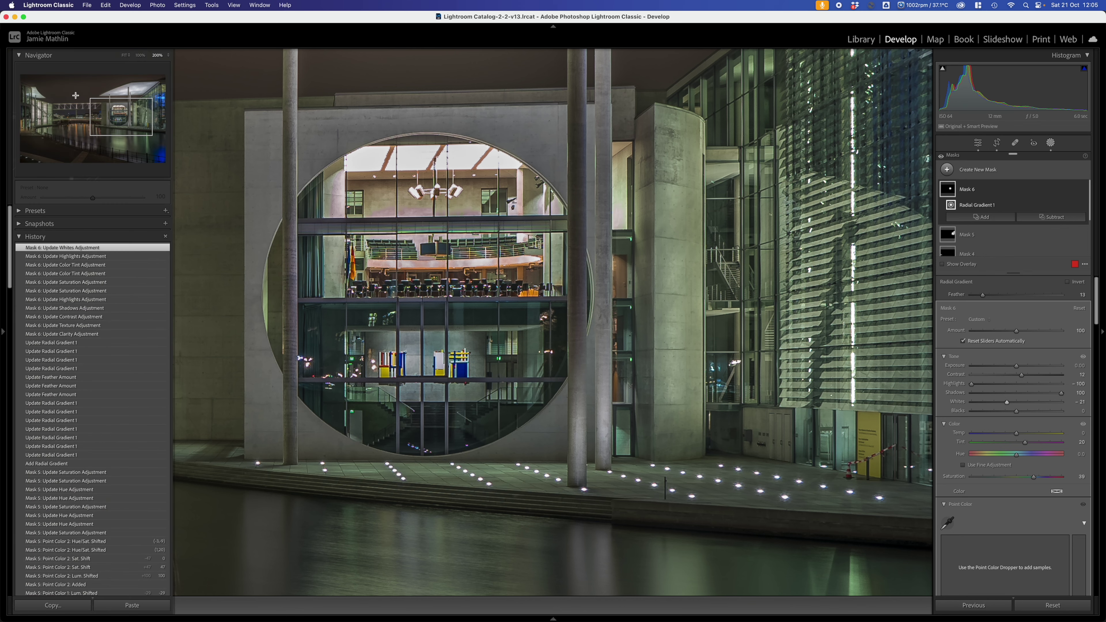
left_click(125, 55)
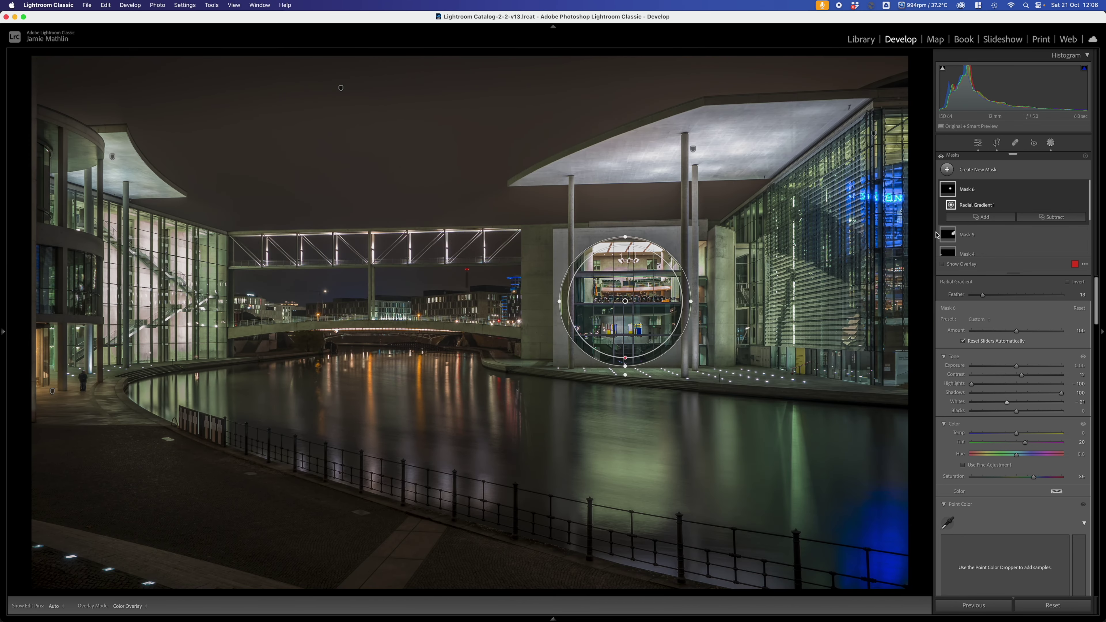
left_click(1051, 144)
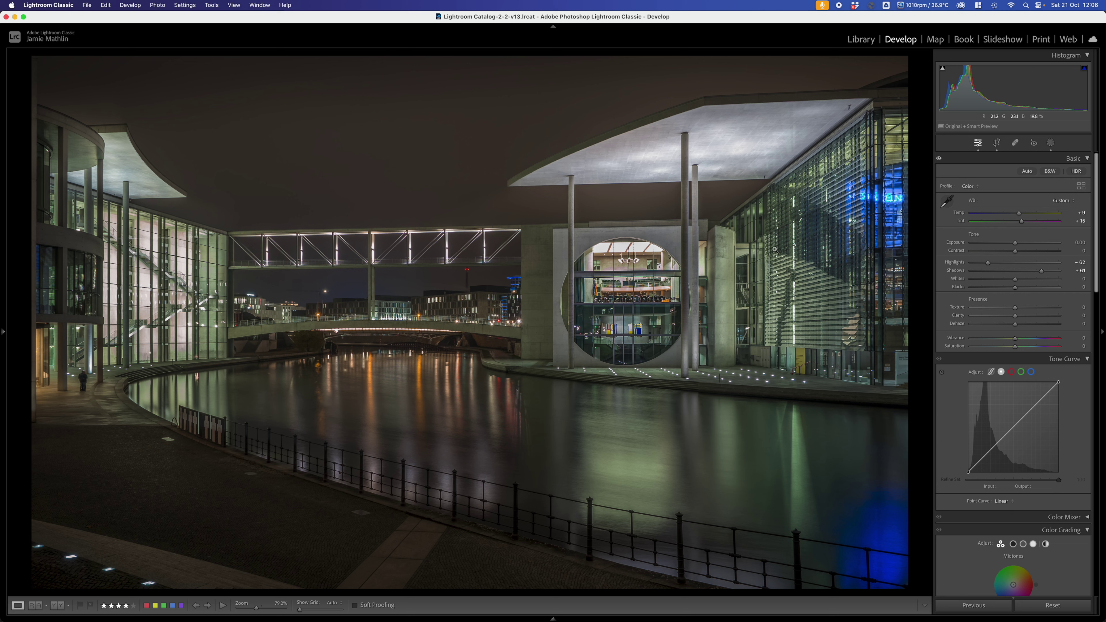
left_click(1050, 144)
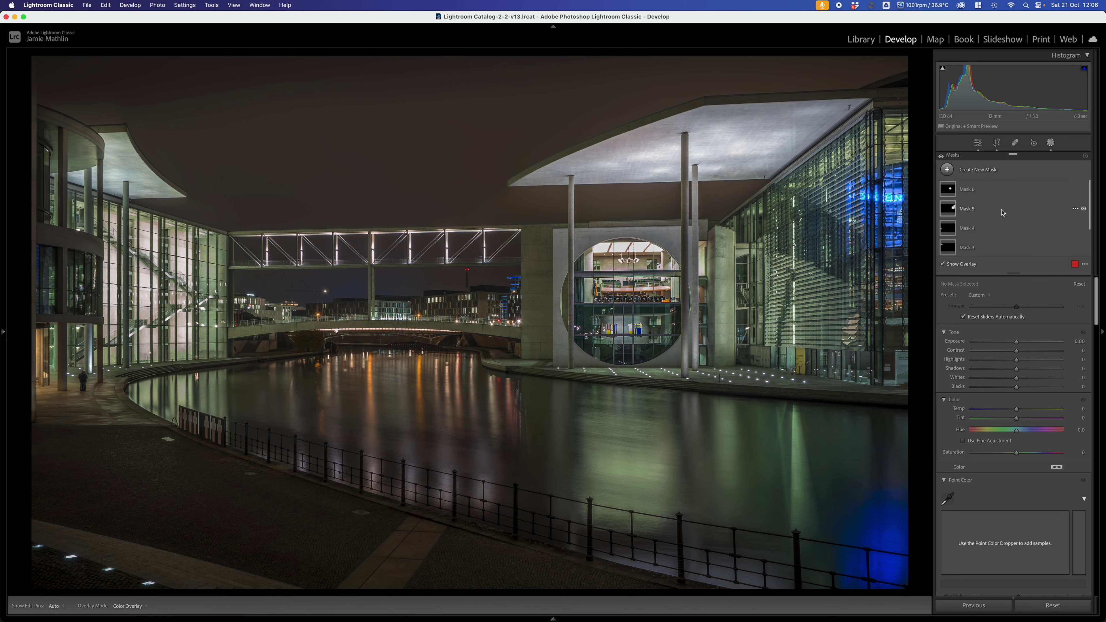
Create a new brush mask with Feather 4 and Flow 100 for the left glass façade.
left_click(960, 173)
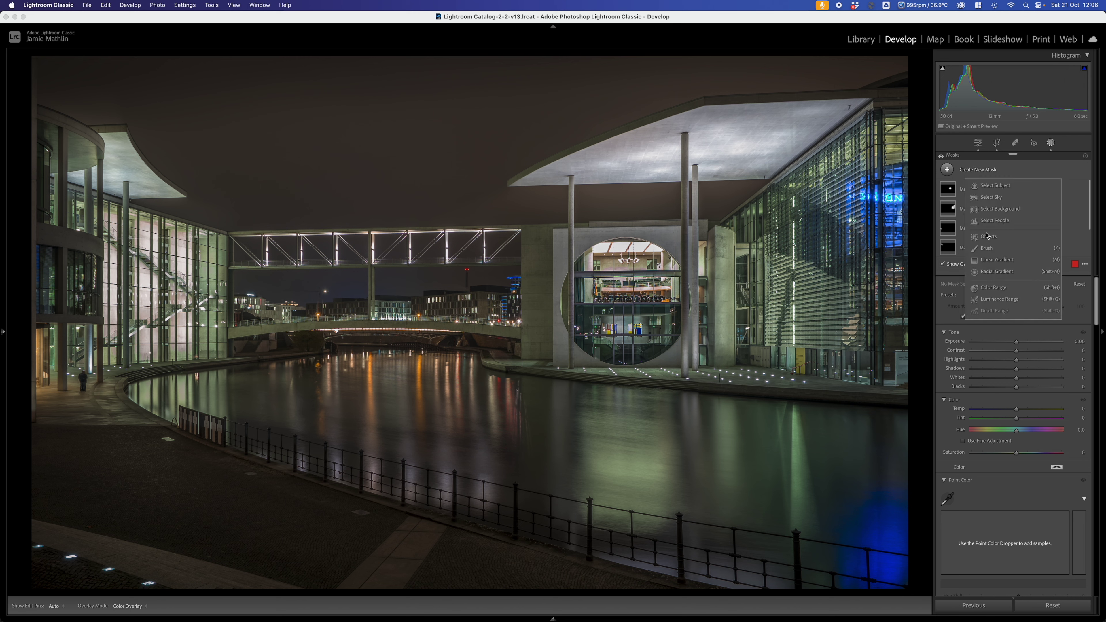
left_click(1000, 249)
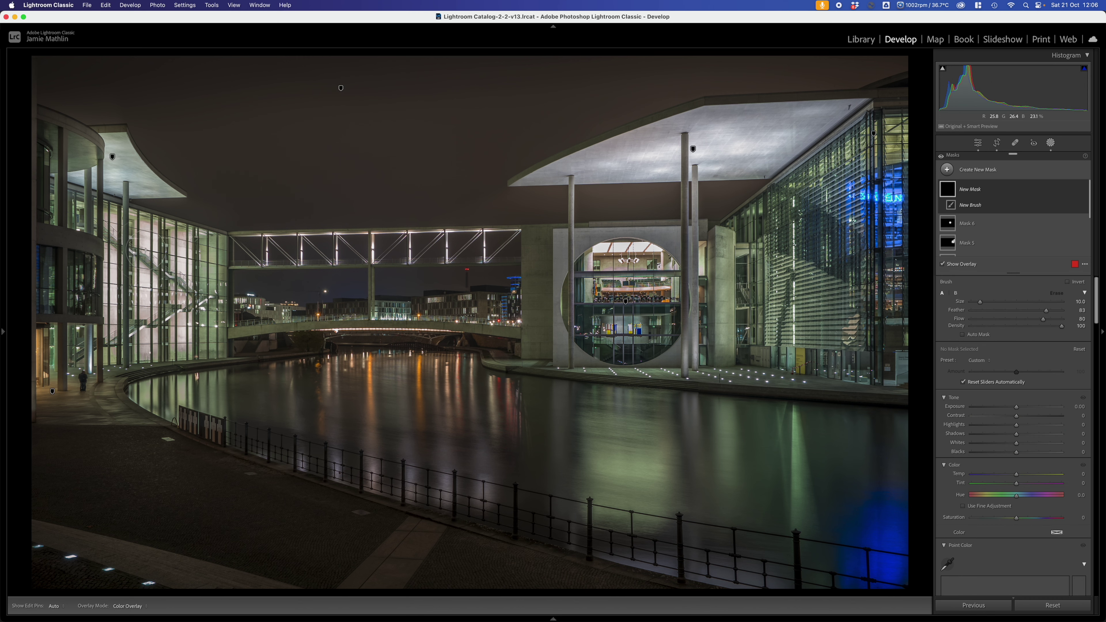
left_click(975, 310)
left_click_drag(1043, 319, 1080, 318)
Paint the mask along the left glass façade's upper edge, its river-side edge and its base in straight strokes.
mouse_move(78, 195)
left_mouse_down()
mouse_move(50, 201)
mouse_move(139, 224)
left_mouse_up()
key("h")
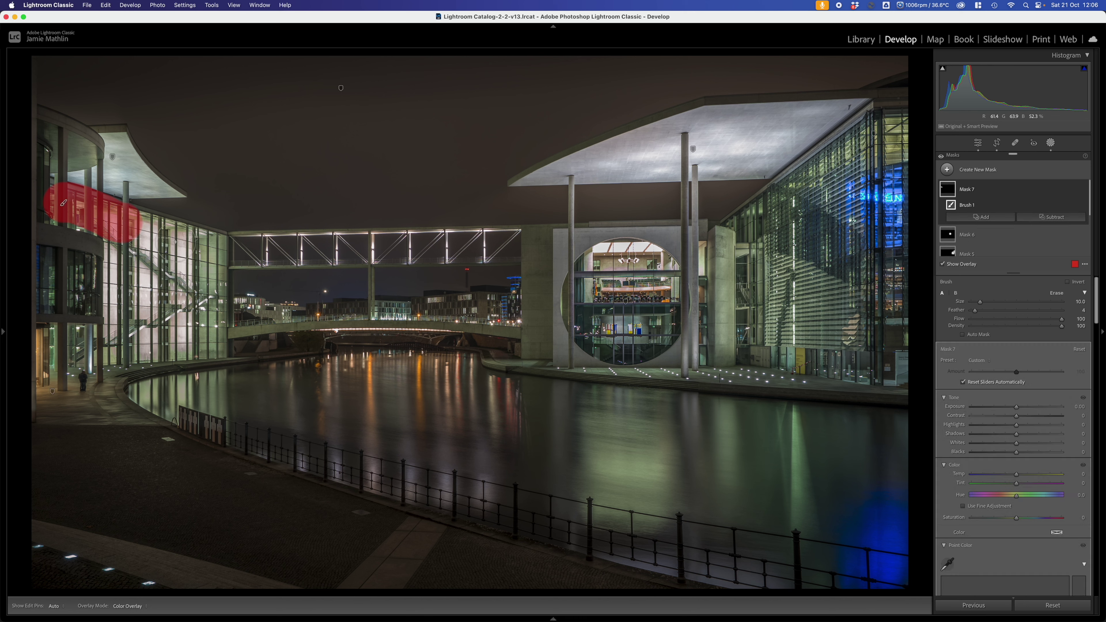
left_click(209, 248, "shift")
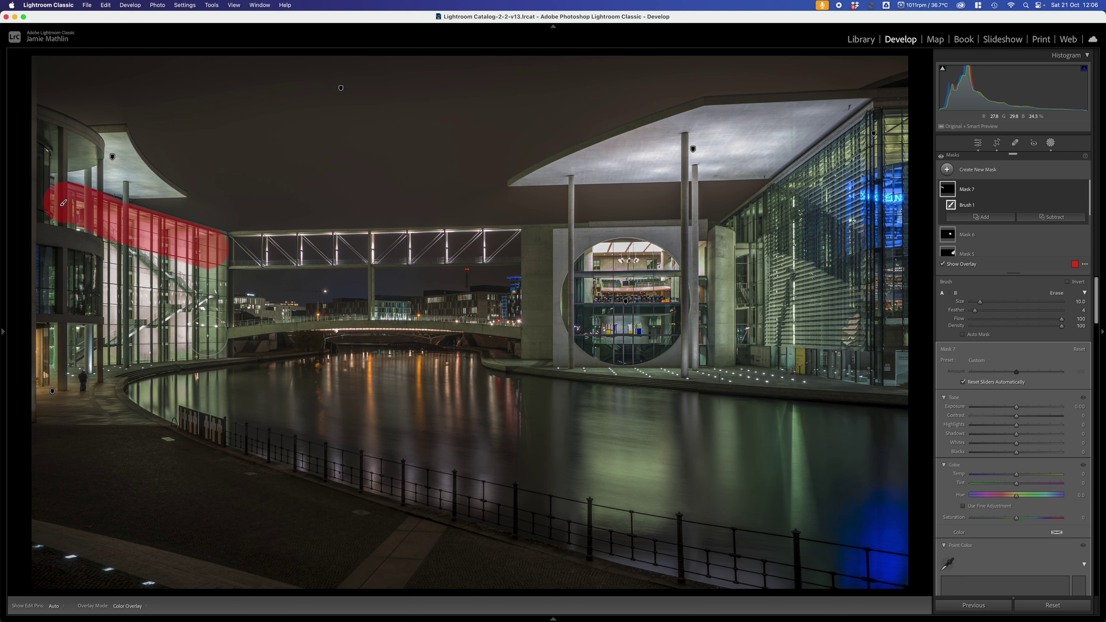
left_click(208, 335, "shift")
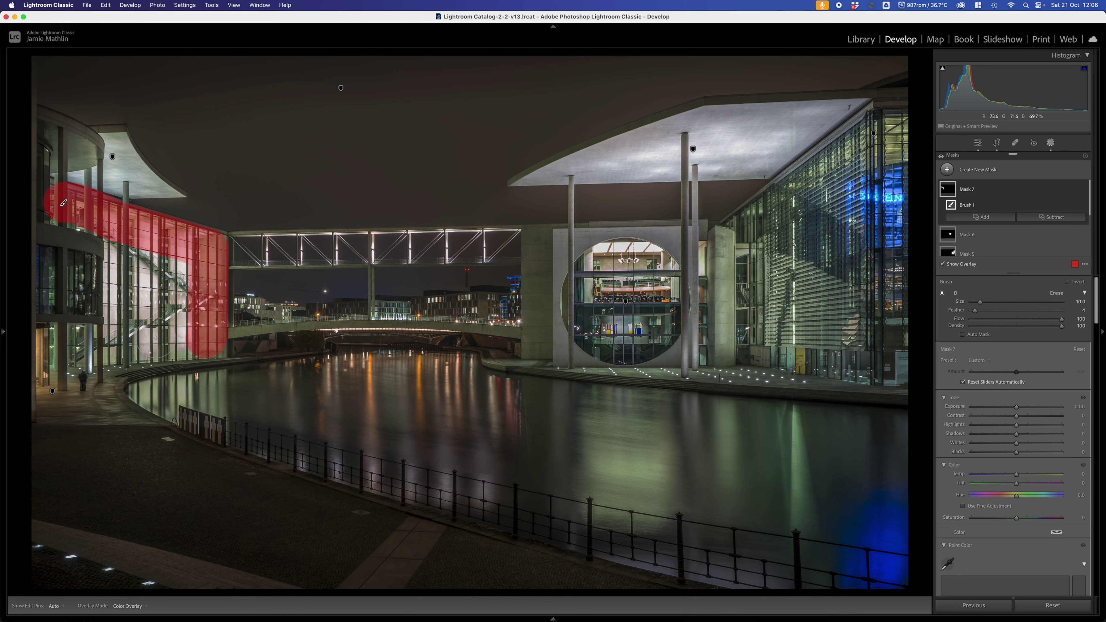
left_click(141, 341, "shift")
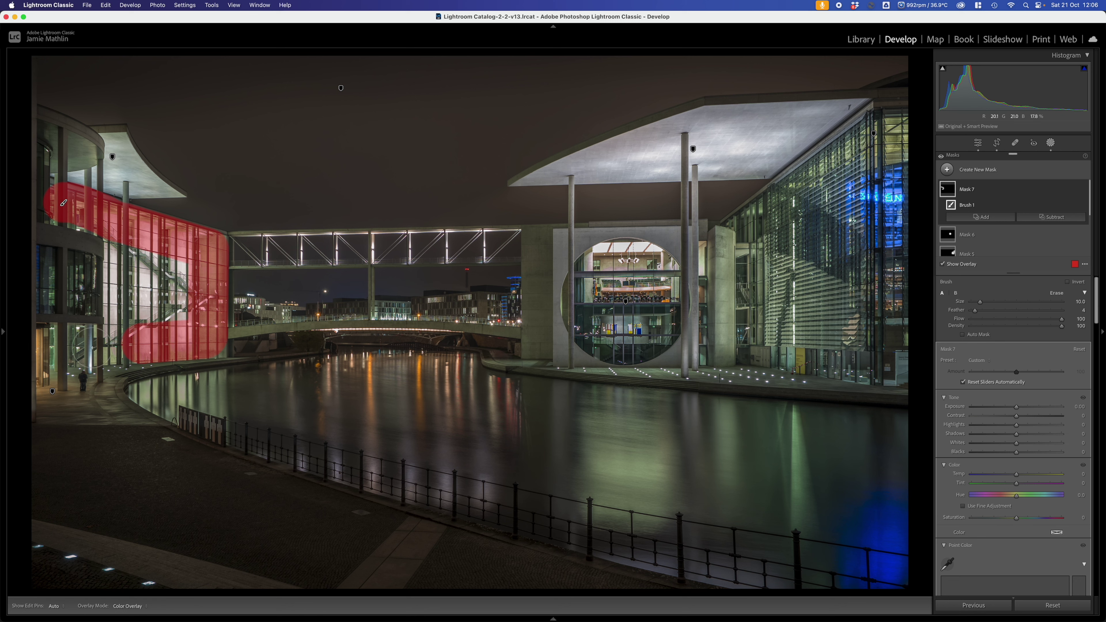
left_click(79, 344, "shift")
key("h")
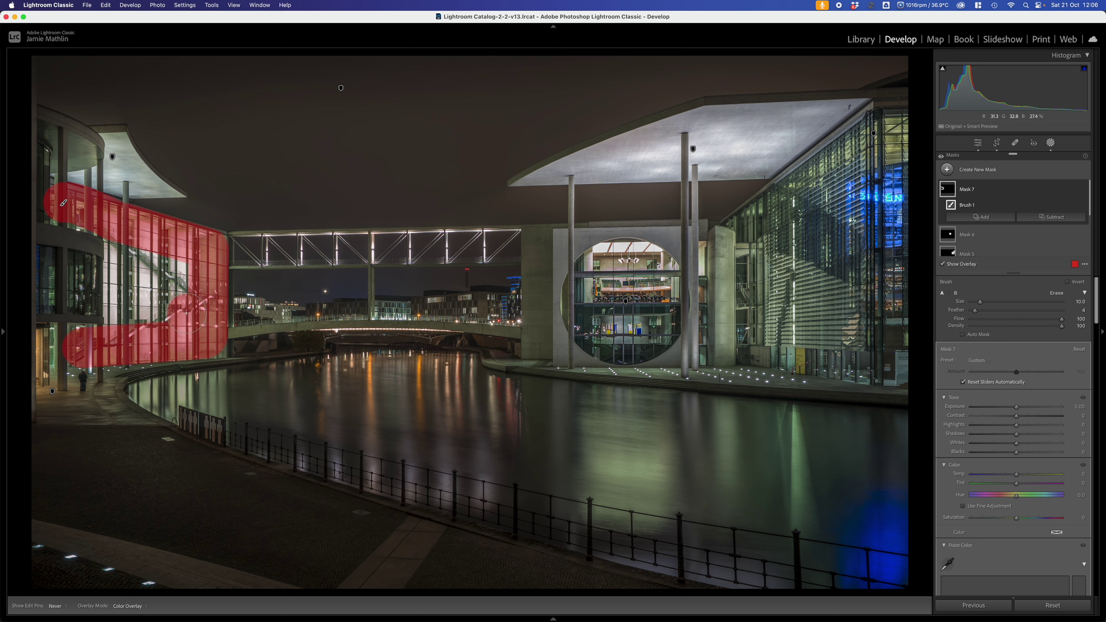
key("h")
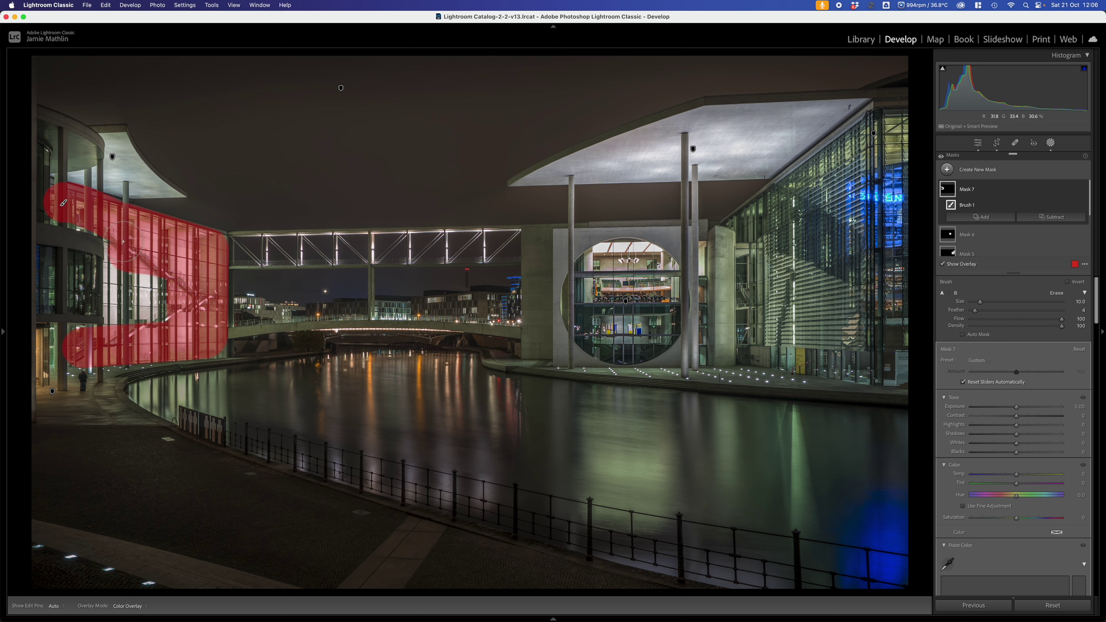
Fill the façade's interior with the mask, and paint its lower river-side corner with a size 1 brush.
mouse_move(122, 324)
left_mouse_down()
mouse_move(149, 271)
mouse_move(165, 347)
left_mouse_up()
scroll(210, 332, "down", 7)
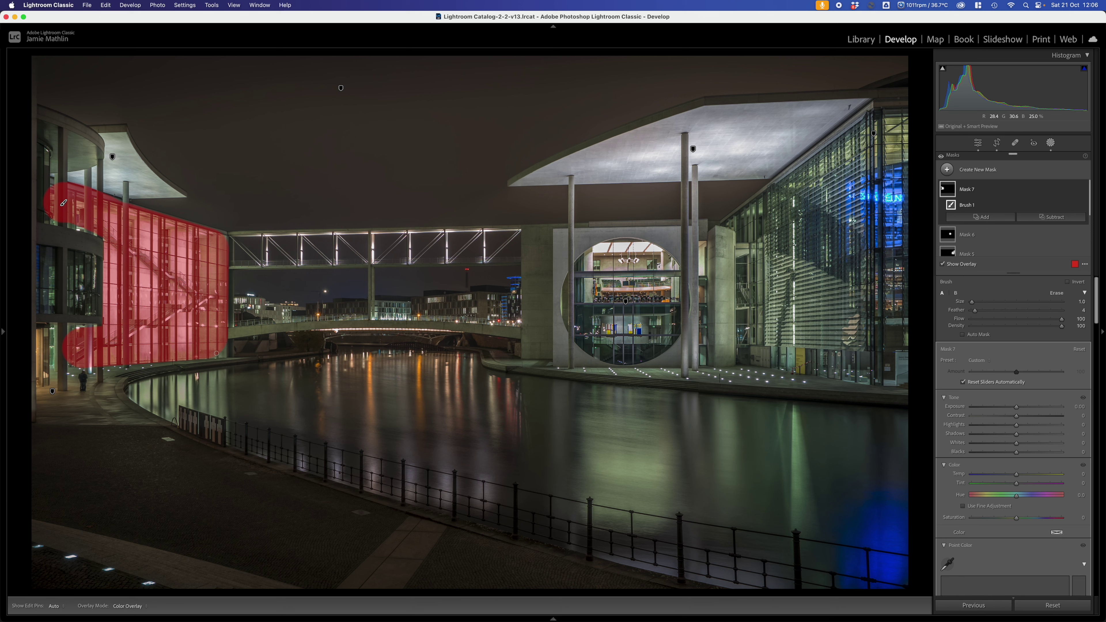
left_click_drag(212, 355, 224, 356)
key("h")
key("h")
key("h")
key("h")
key("h")
key("h")
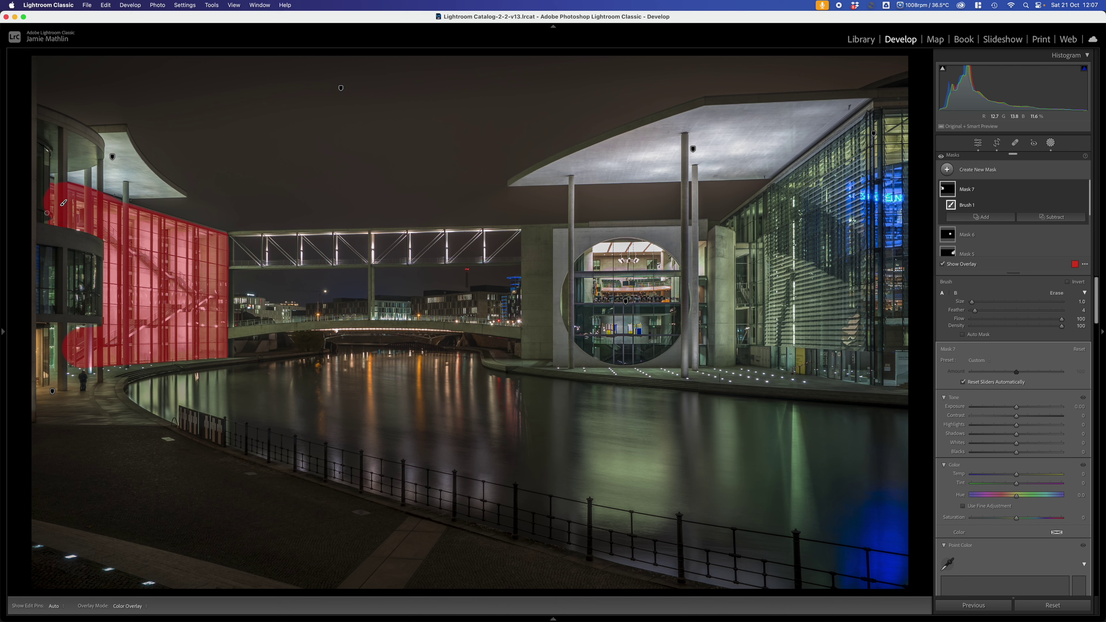
Set the erase brush's Feather to 1 and erase the mask overspill at the façade's upper and lower left ends.
key("alt")
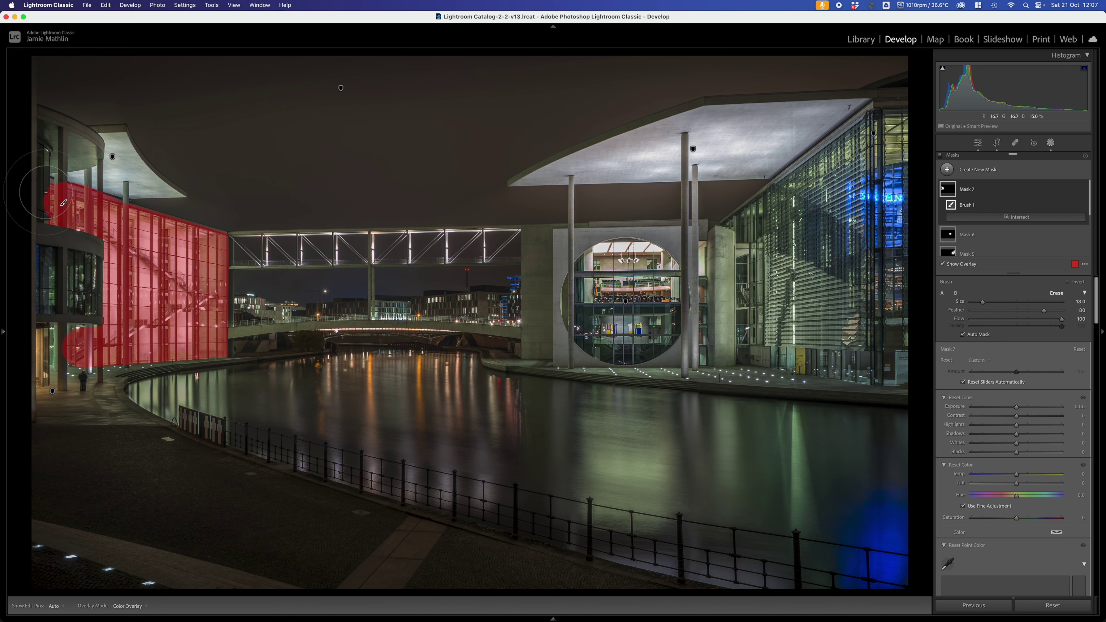
scroll(63, 202, "down", 10)
left_click(971, 310)
key("h")
left_click_drag(45, 183, 46, 207)
key("h")
key("h")
left_click_drag(63, 335, 63, 367)
key("h")
key("alt")
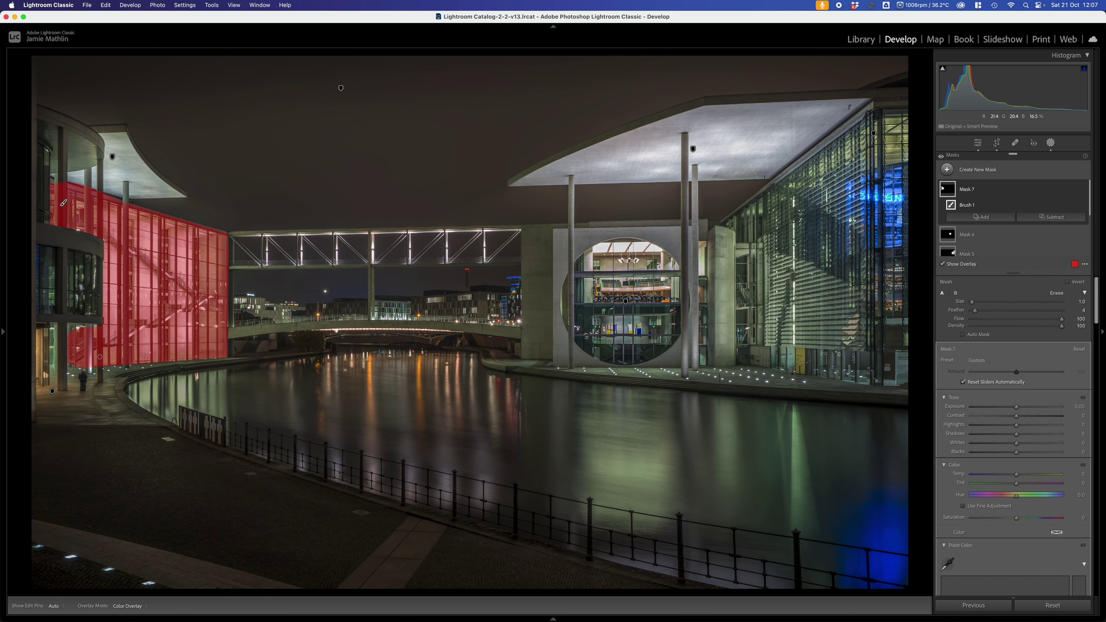
Paint the missed corners of the glass beneath the overhanging balcony into the mask with a size 3 brush.
key("super+equal")
key("super+equal")
scroll(525, 349, "left", 10)
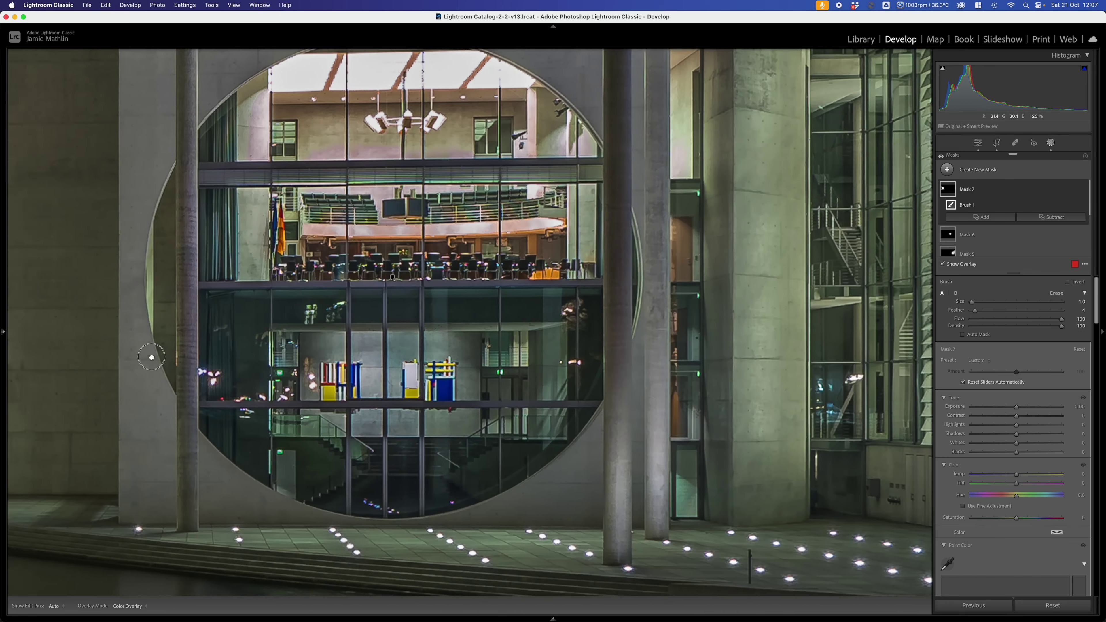
key("super+minus")
scroll(753, 368, "left", 10)
key("super+equal")
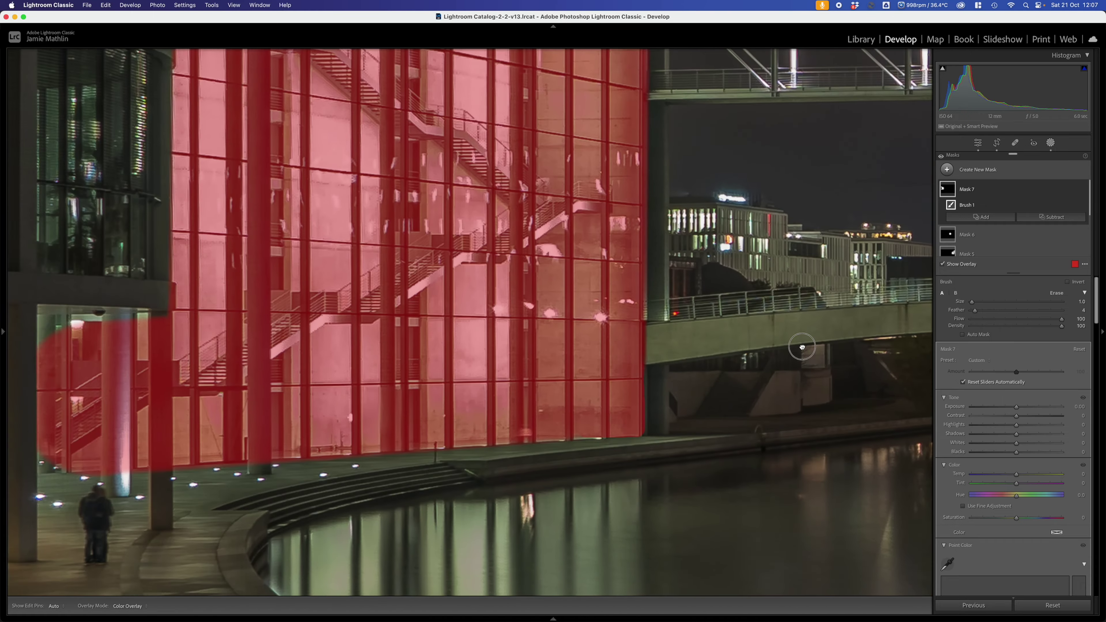
scroll(313, 352, "left", 5)
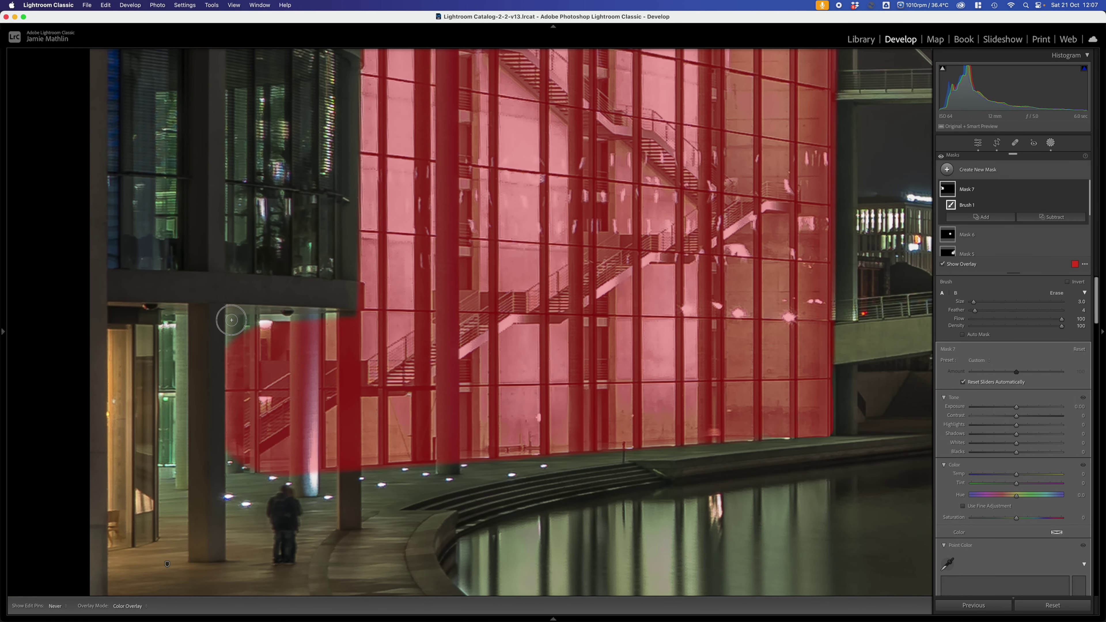
left_click(232, 321)
left_click_drag(352, 317, 255, 322)
left_click(232, 322)
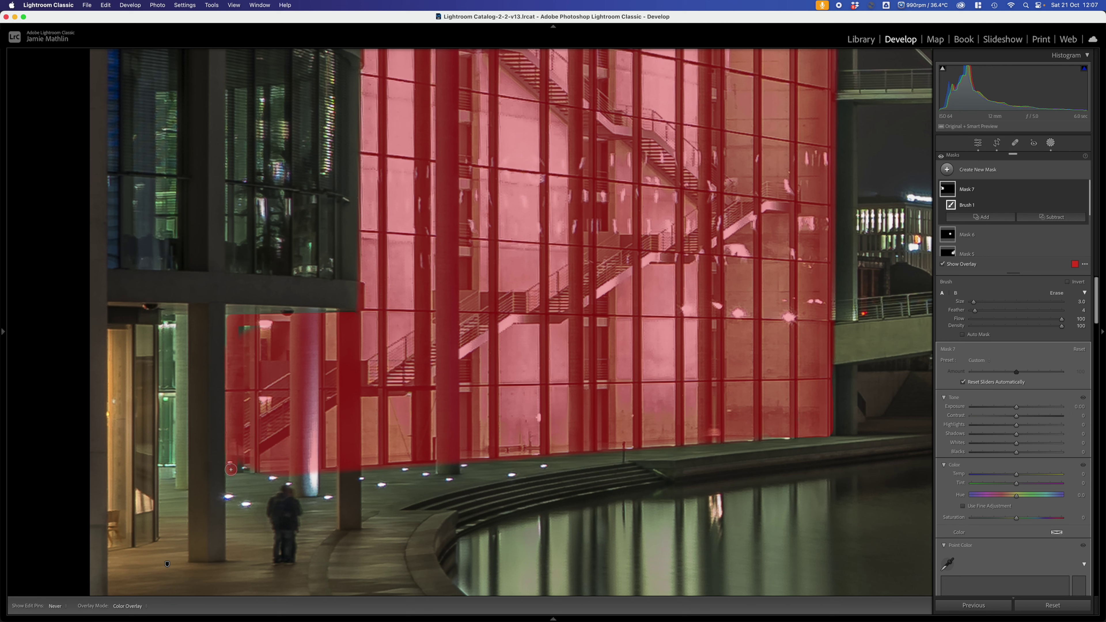
key("h")
left_click_drag(242, 471, 260, 471)
mouse_move(237, 338)
left_mouse_down()
mouse_move(239, 325)
mouse_move(257, 326)
mouse_move(238, 329)
left_mouse_up()
Erase the lit round column beneath the overhang from the mask with a size 4 eraser, turning Auto Mask off.
key("alt")
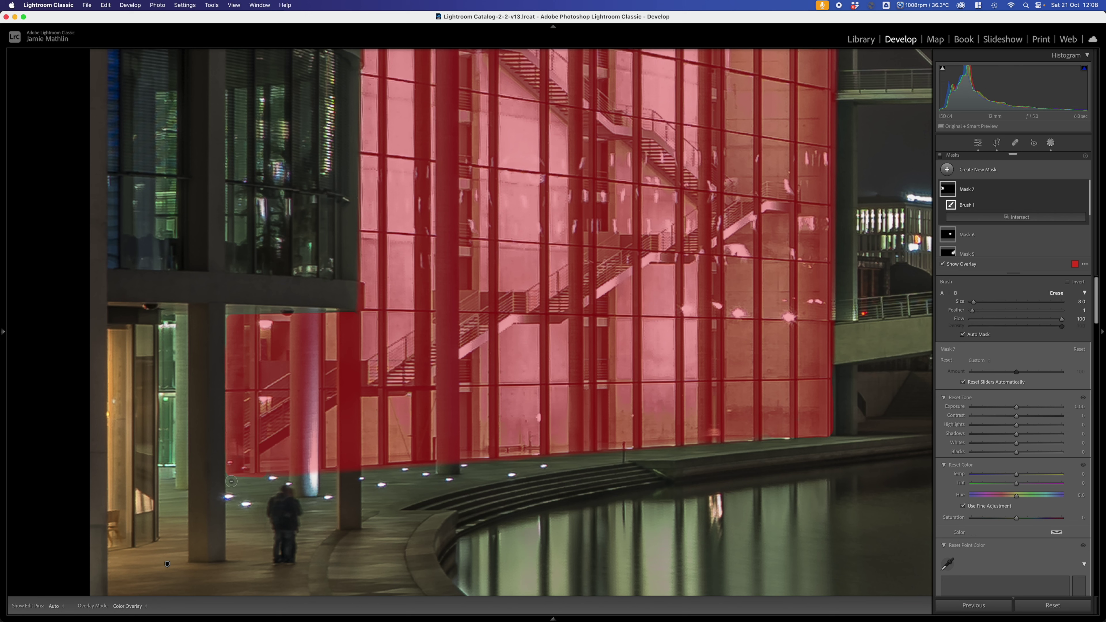
scroll(229, 481, "up", 2)
key("h")
key("alt")
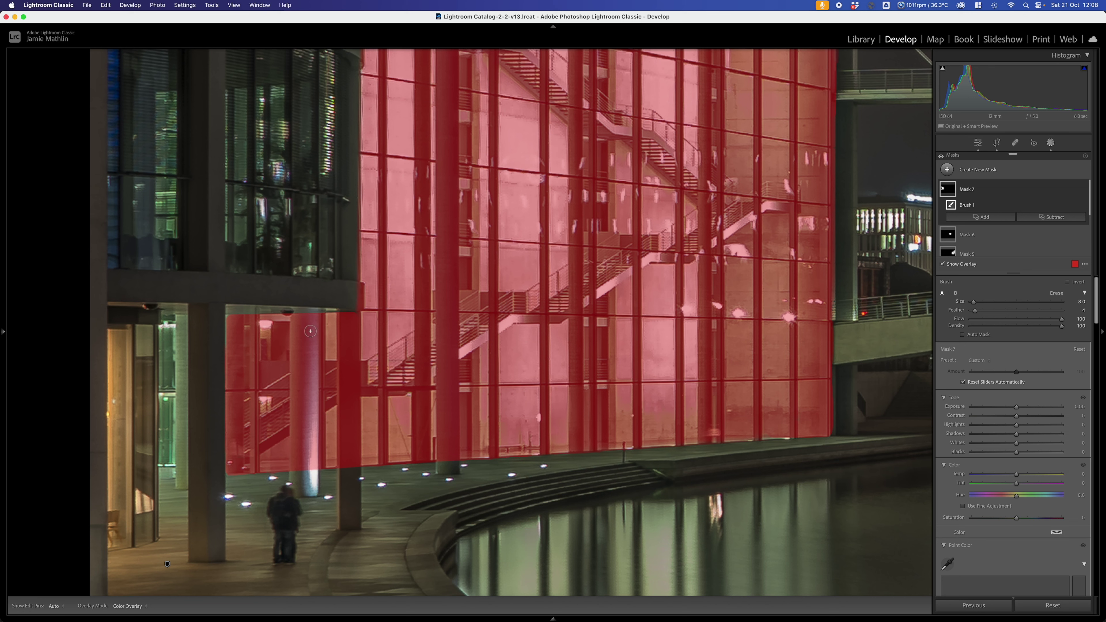
key("alt")
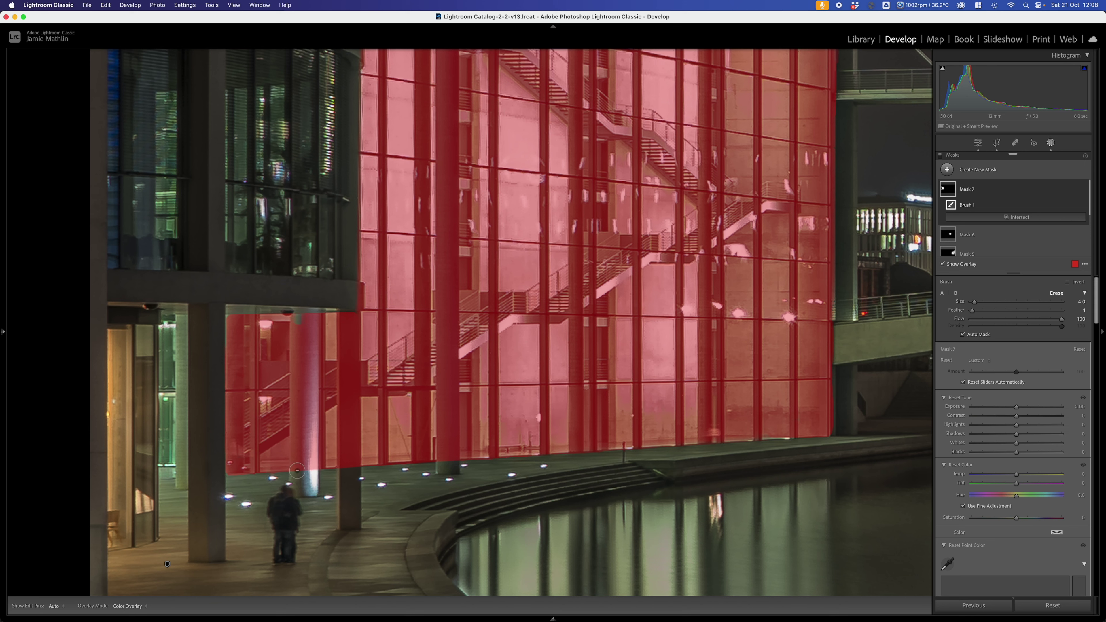
mouse_move(297, 471)
left_mouse_down()
mouse_move(317, 348)
mouse_move(312, 316)
left_mouse_up()
left_click(963, 334)
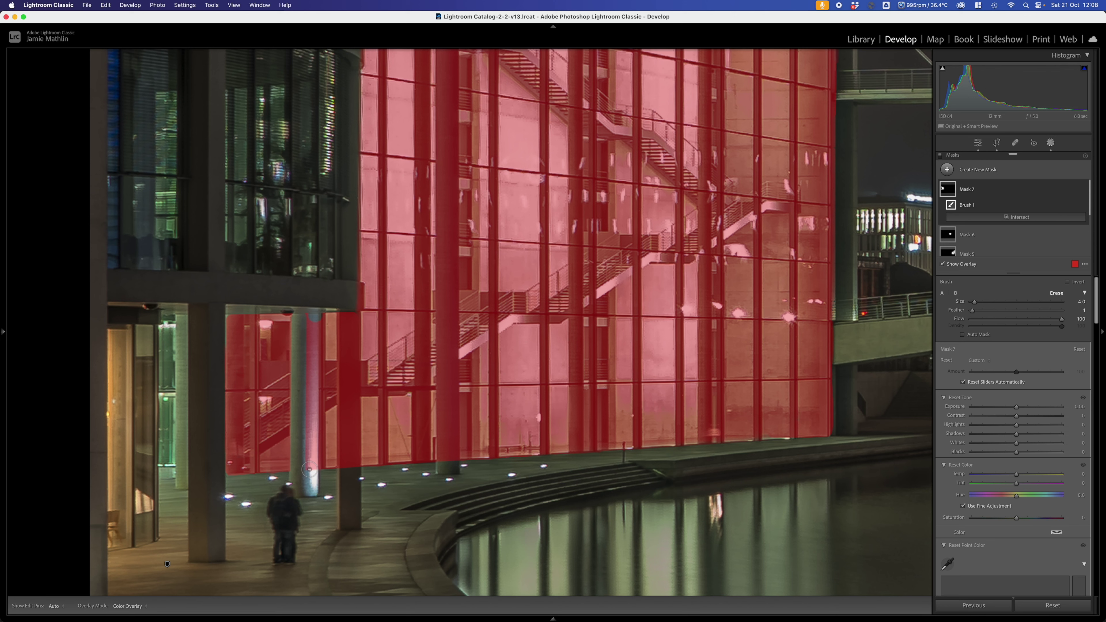
key("h")
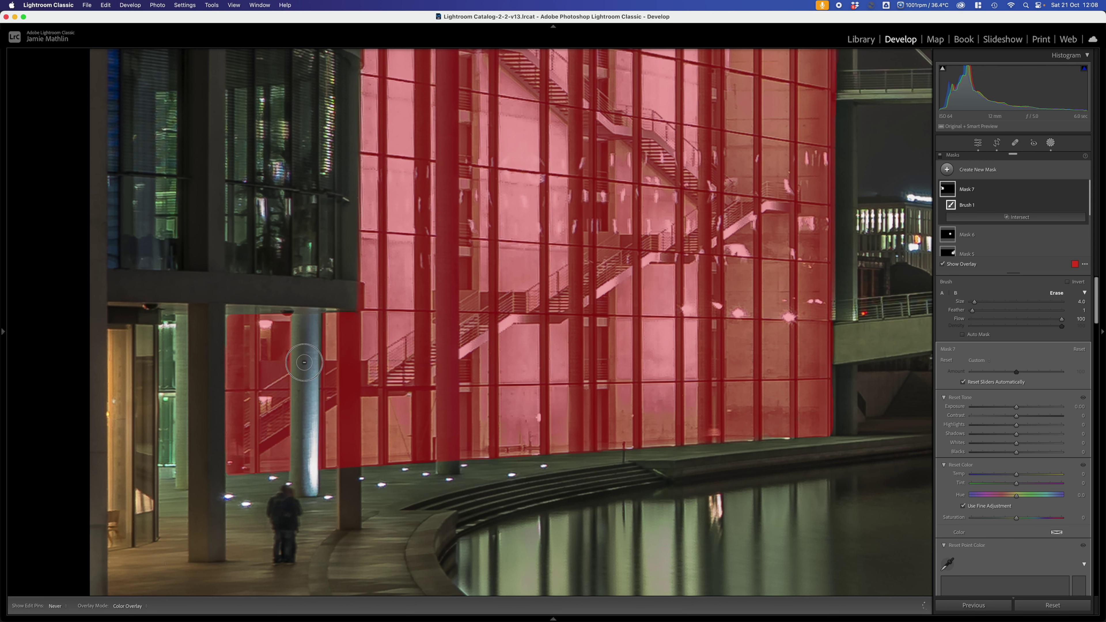
key("h")
Paint the narrow glass strip beside the lit entrance into the mask with a size 5 brush and trim its edges.
key("alt")
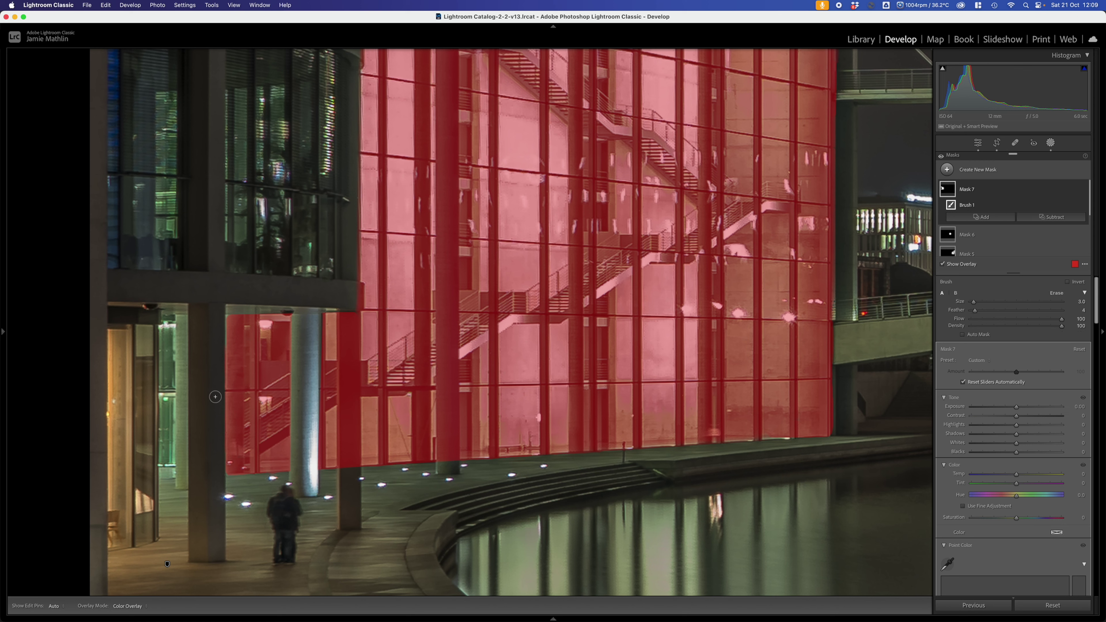
key("bracketright")
left_click(167, 328)
left_click(167, 472, "shift")
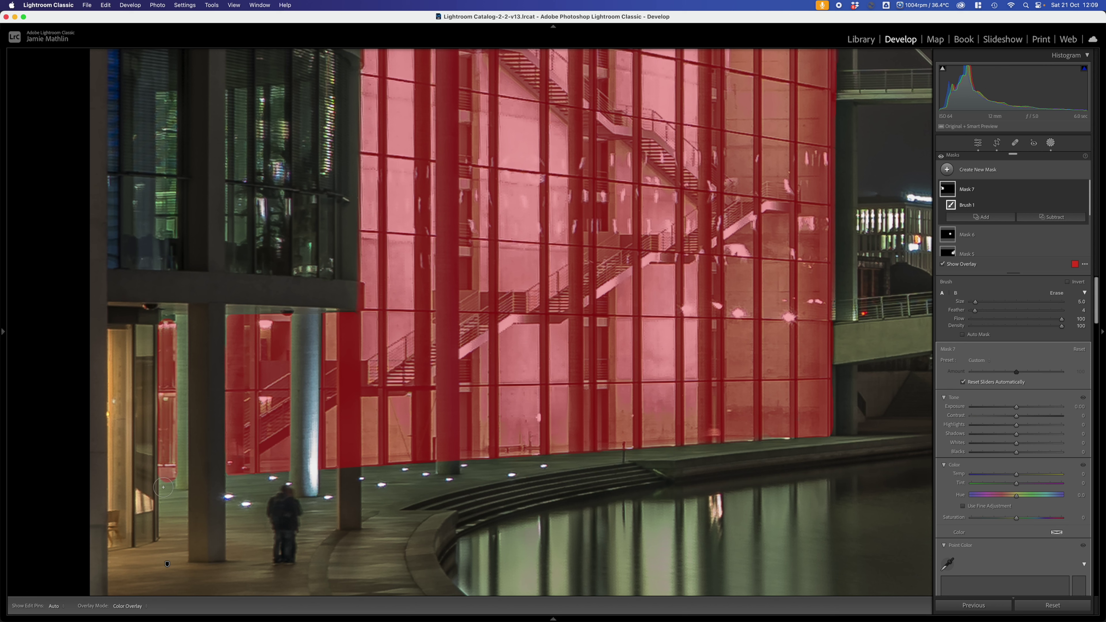
key("alt")
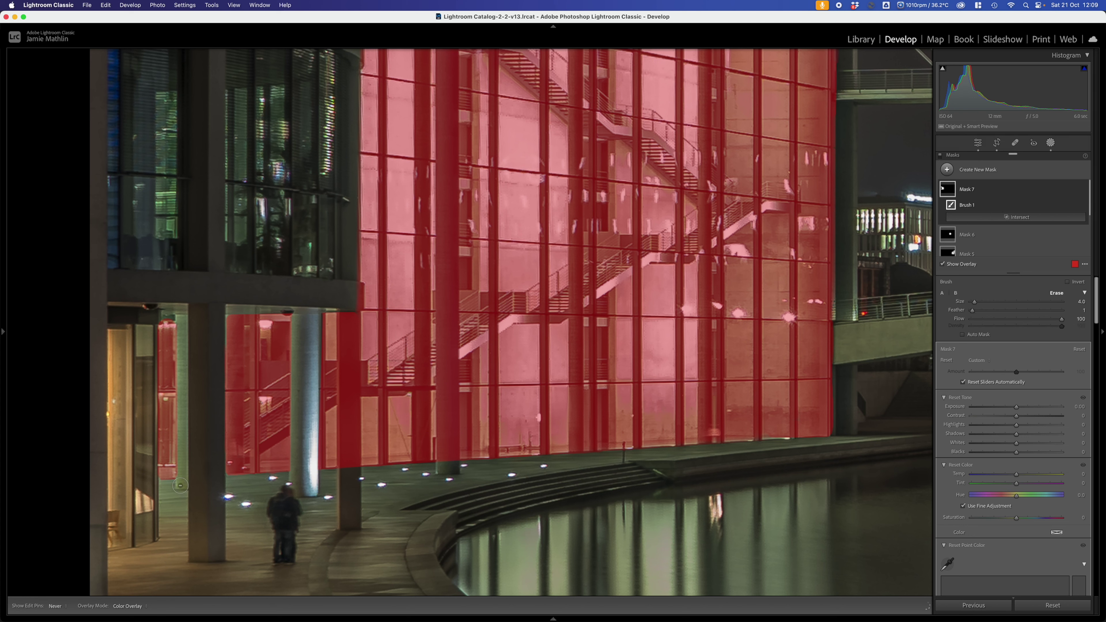
left_click(164, 322)
Erase the dark pillar beneath the overhang's outer corner from the façade mask.
key("alt")
left_click_drag(344, 467, 347, 467)
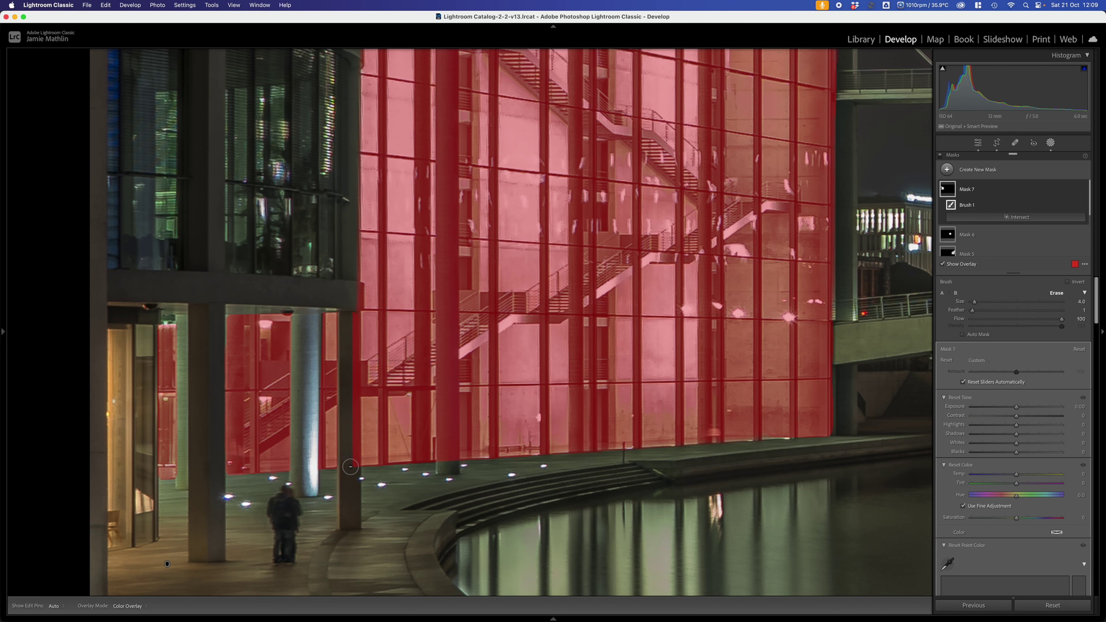
left_click(354, 468)
left_click_drag(356, 304, 353, 283)
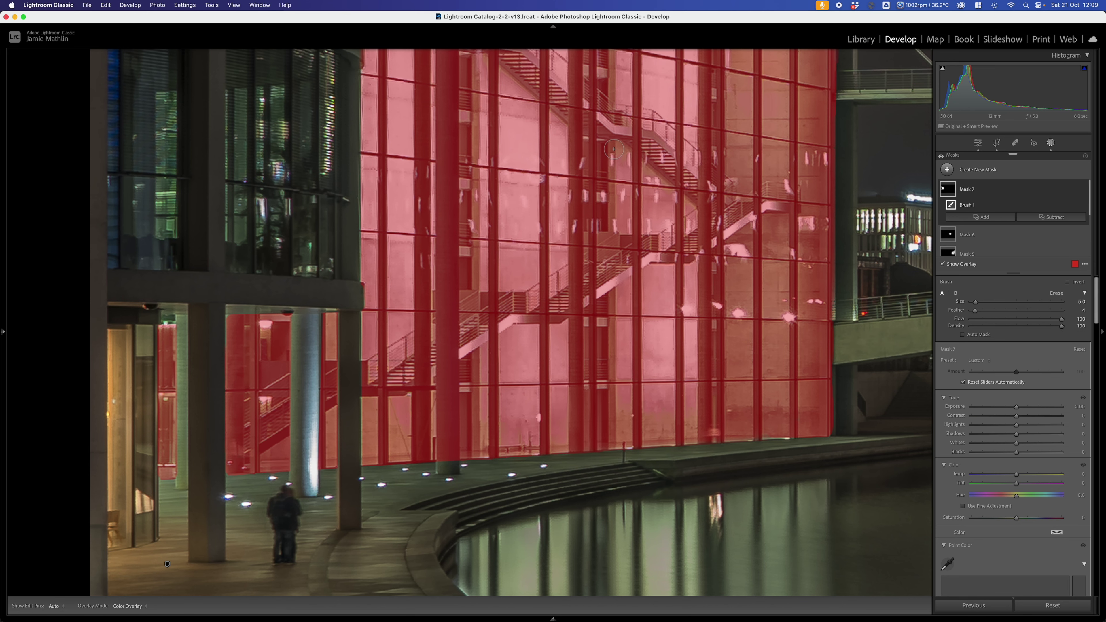
Erase the tall freestanding column in front of the glass façade from the mask along its full height.
scroll(619, 199, "up", 5)
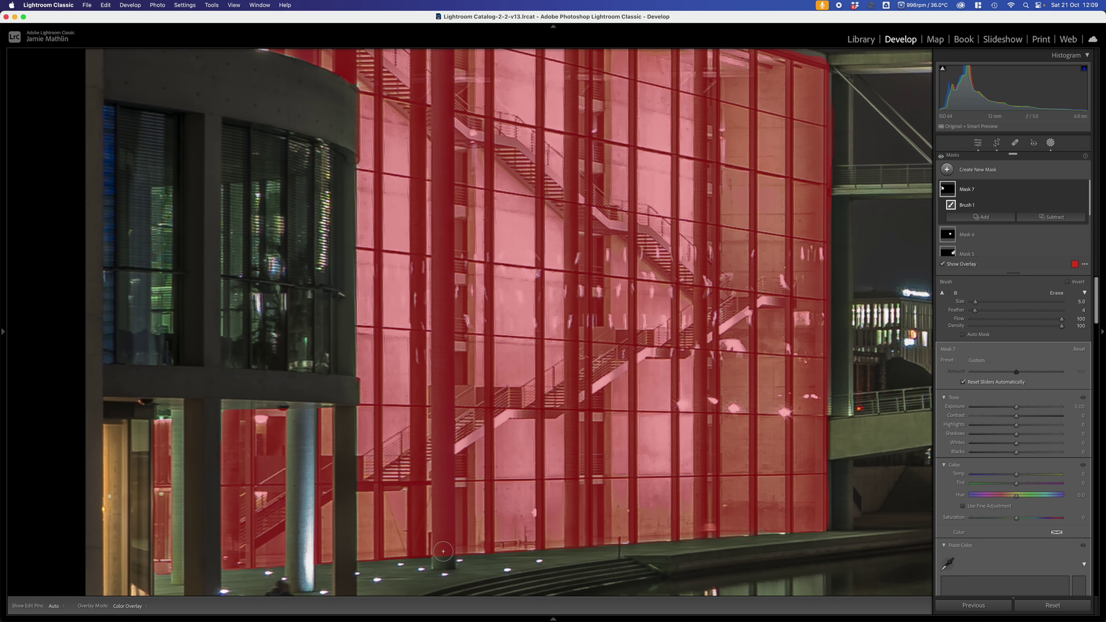
key("alt")
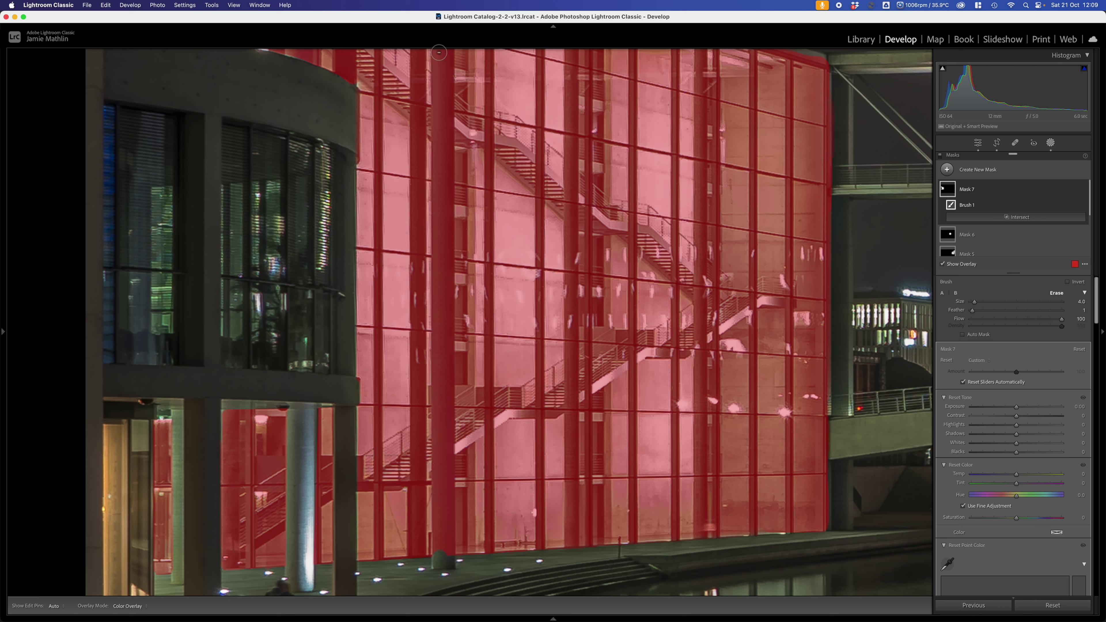
mouse_move(439, 53)
left_mouse_down()
mouse_move(451, 411)
mouse_move(443, 553)
left_mouse_up()
left_click(447, 53, "shift")
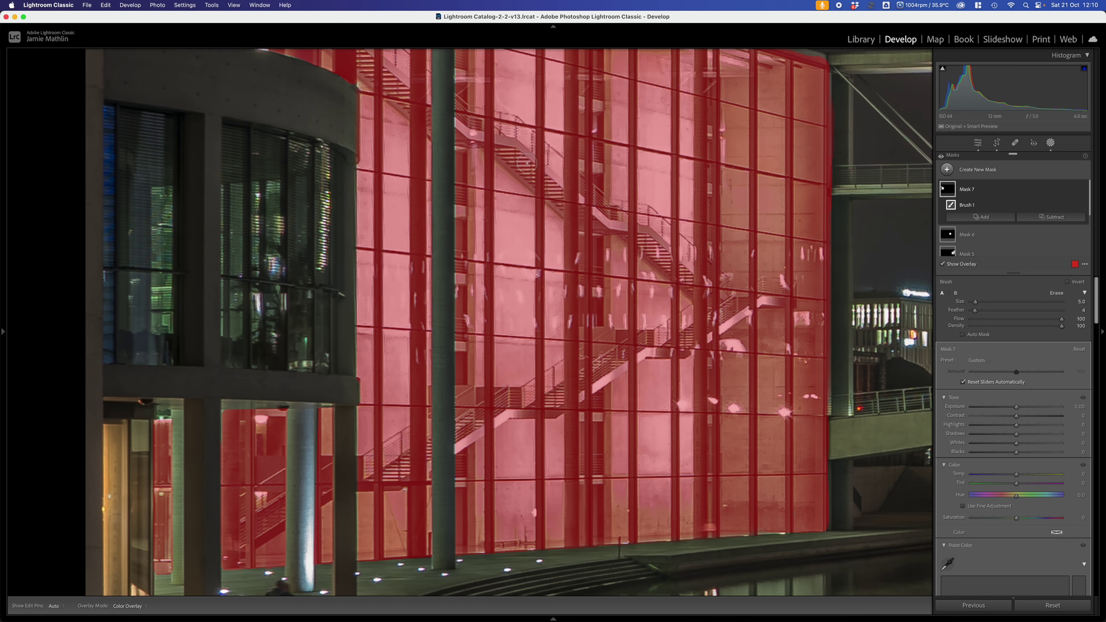
left_click_drag(530, 274, 530, 367)
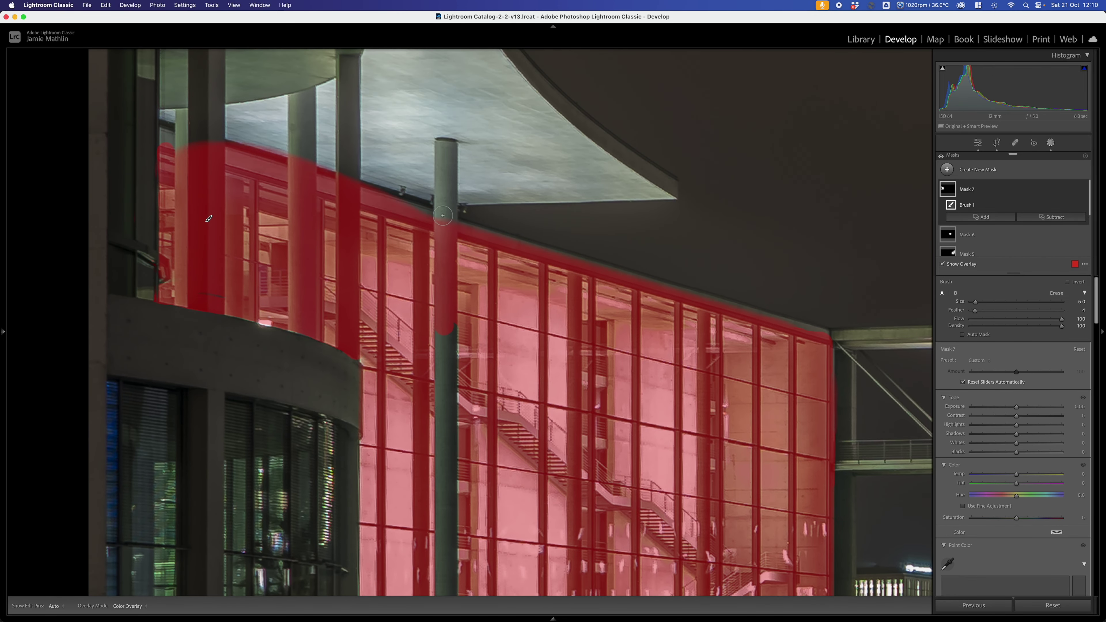
left_click_drag(443, 213, 443, 220)
key("alt")
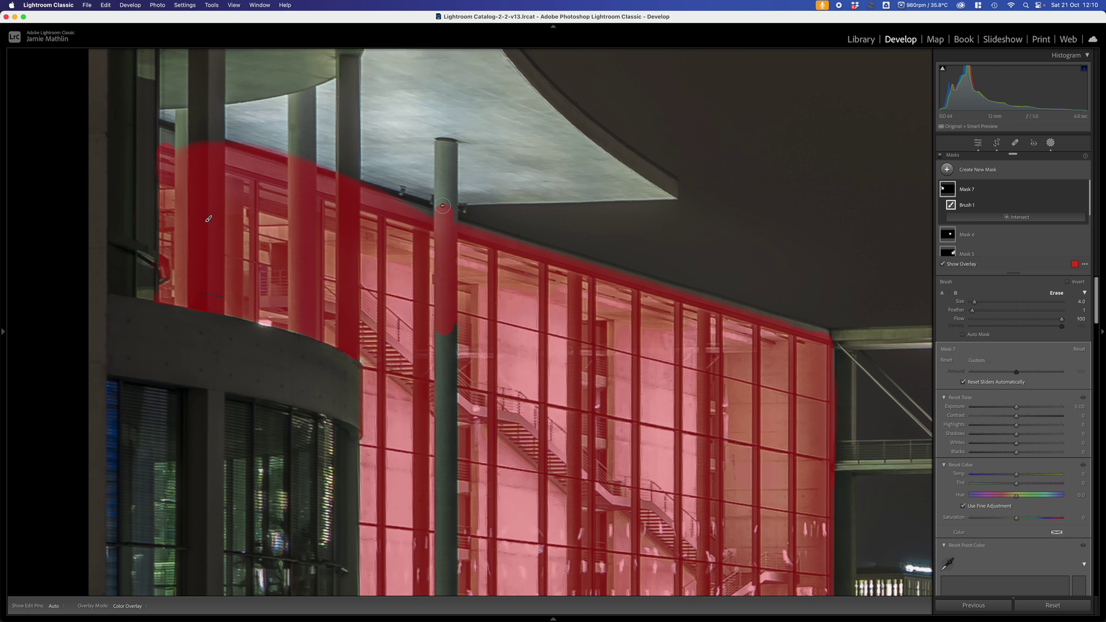
left_click(442, 206)
left_click_drag(451, 315, 449, 329)
Erase the mask overspill along the façade's sloping roofline with straight strokes of a size 8 eraser.
scroll(159, 144, "up", 4)
key("alt")
key("alt")
key("h")
left_click(835, 326, "shift")
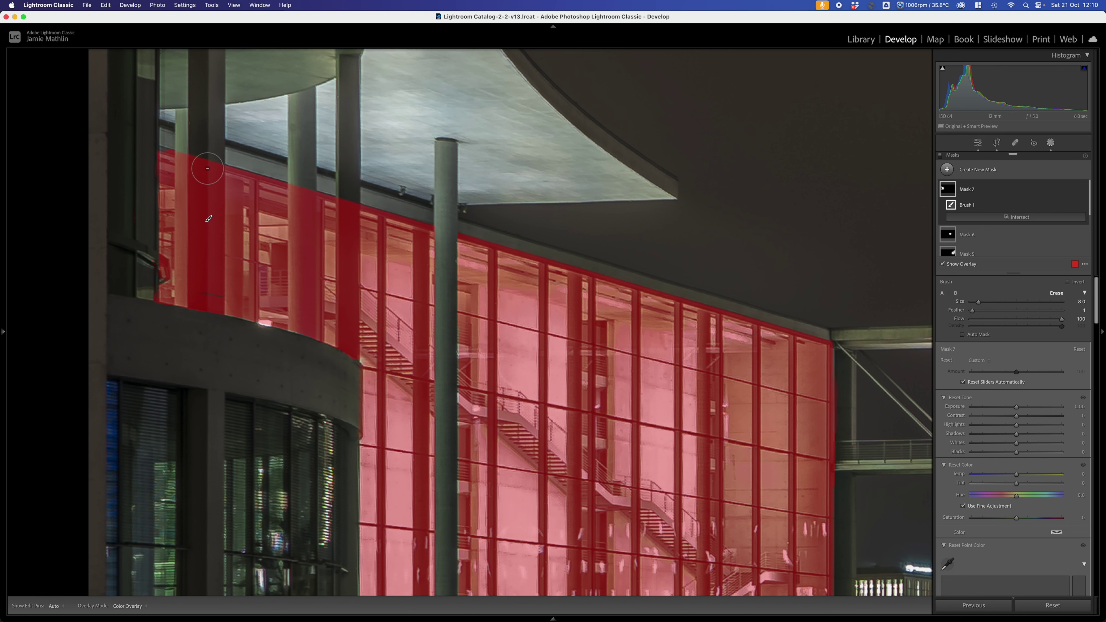
Erase the three pillars above the curved balcony from the façade mask, using eraser sizes from 9 down to 6.
key("bracketright")
left_click(206, 153)
left_click(206, 311, "shift")
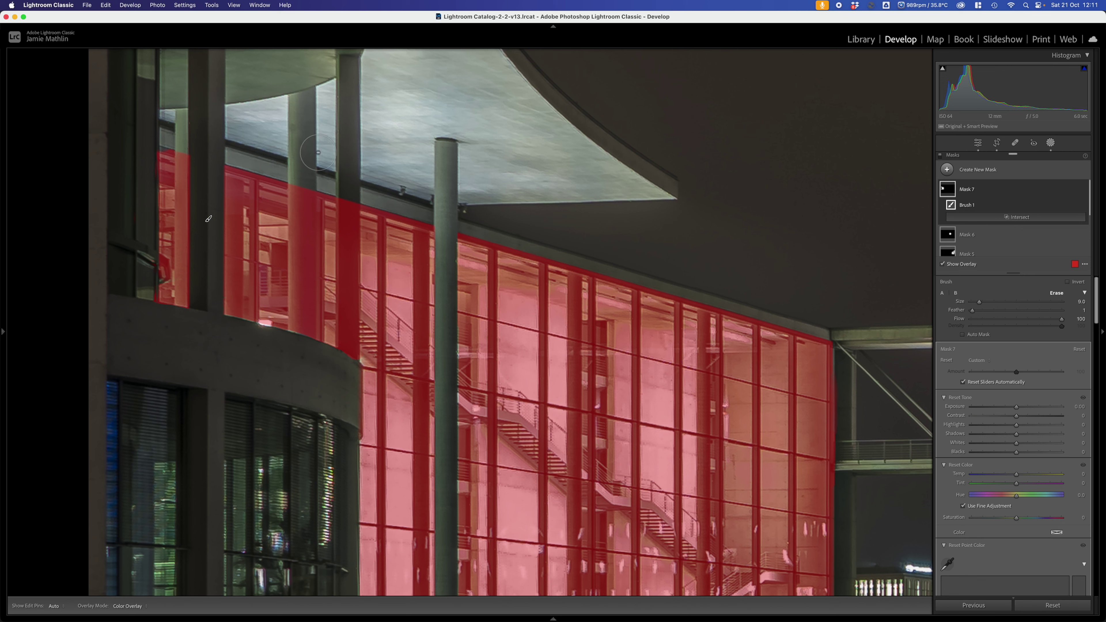
key("bracketleft")
key("bracketleft")
left_click(302, 184)
left_click(302, 335, "shift")
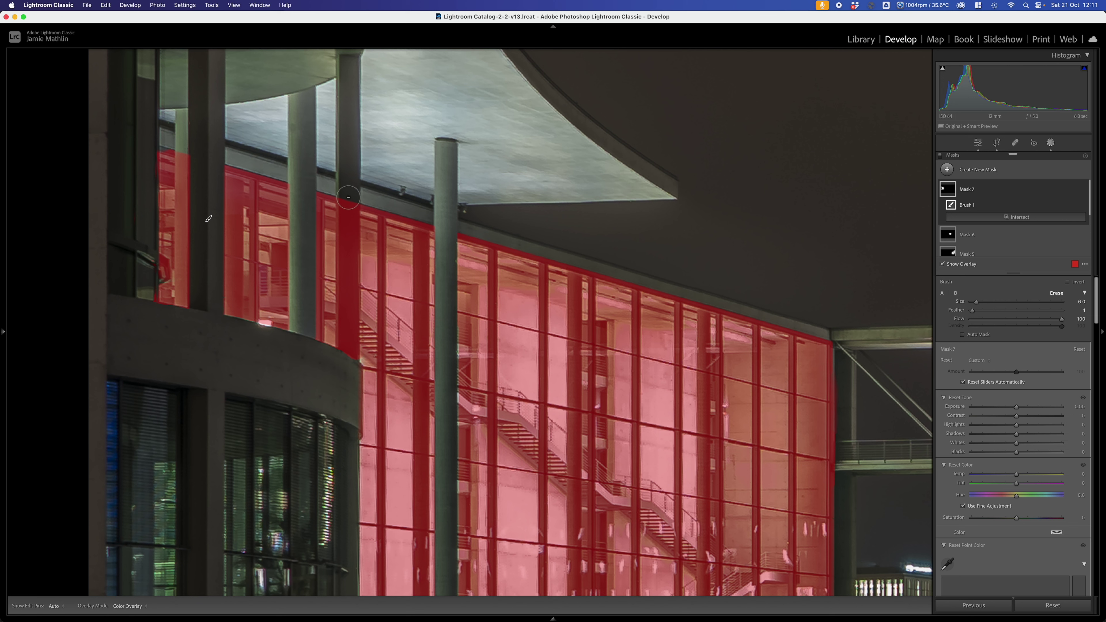
left_click(348, 197)
left_click(345, 362)
left_click(348, 362, "shift")
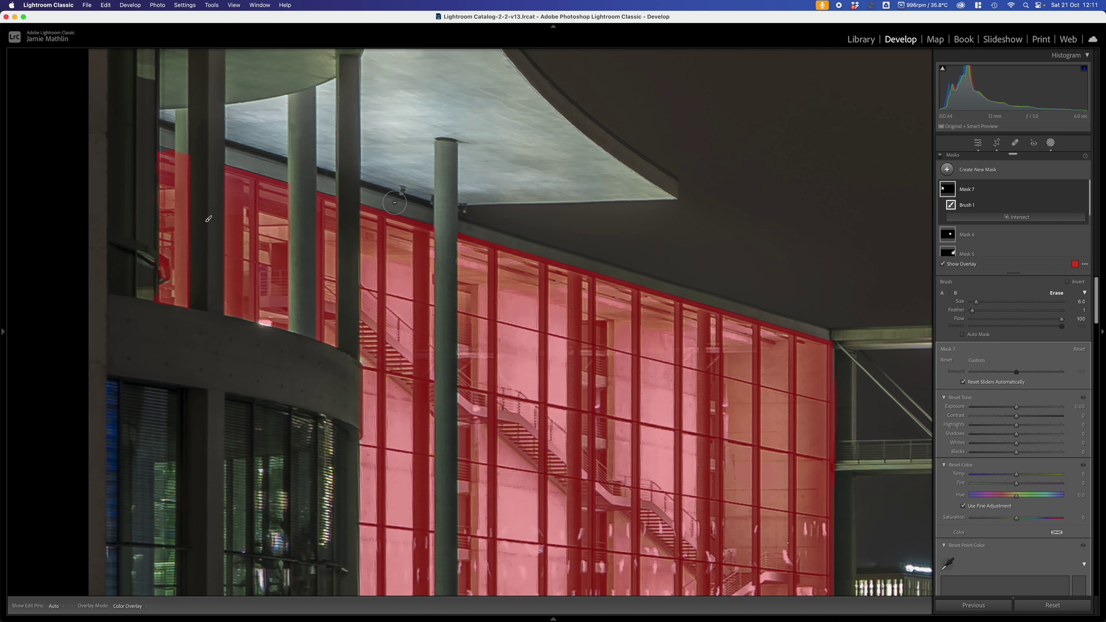
Lower the left façade mask's Highlights to −83 and warm it with Temp 13 and Tint 11.
key("alt")
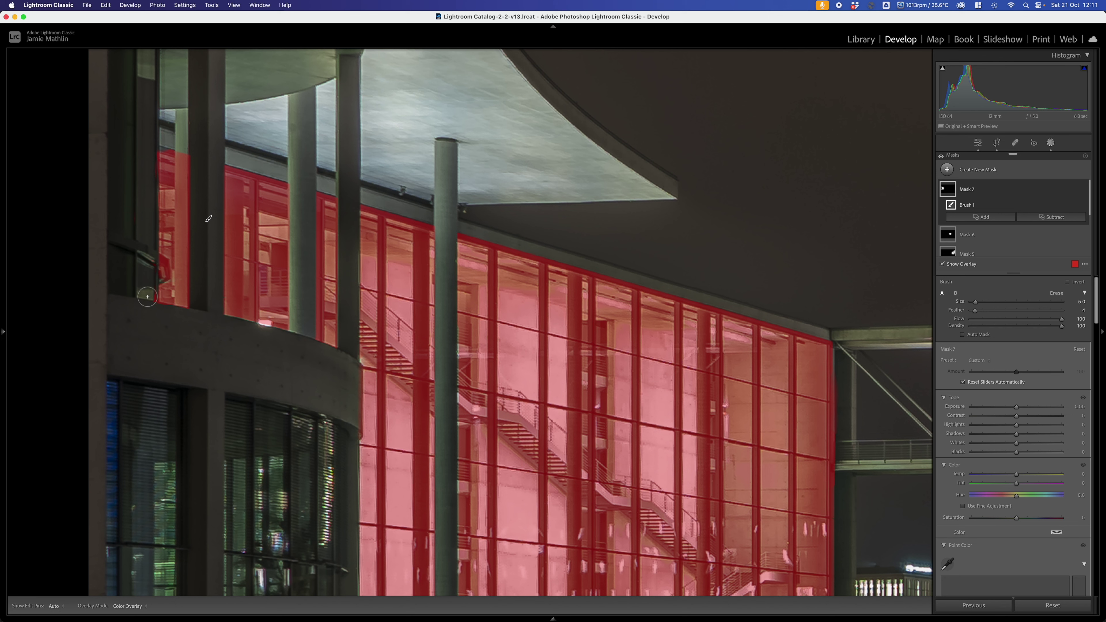
key("alt")
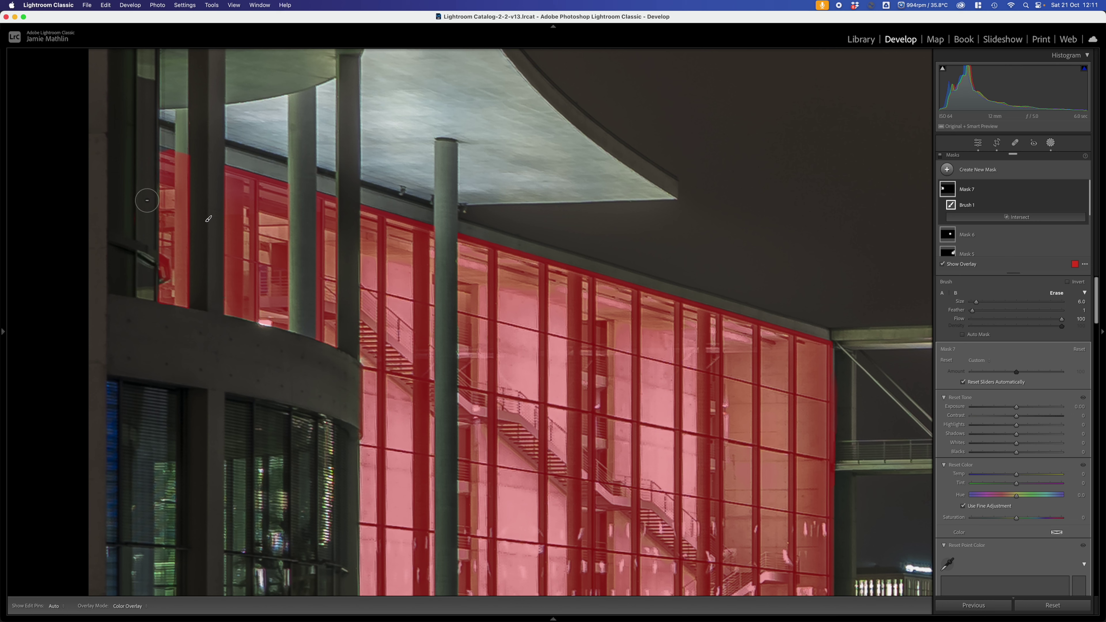
left_click_drag(868, 407, 815, 166)
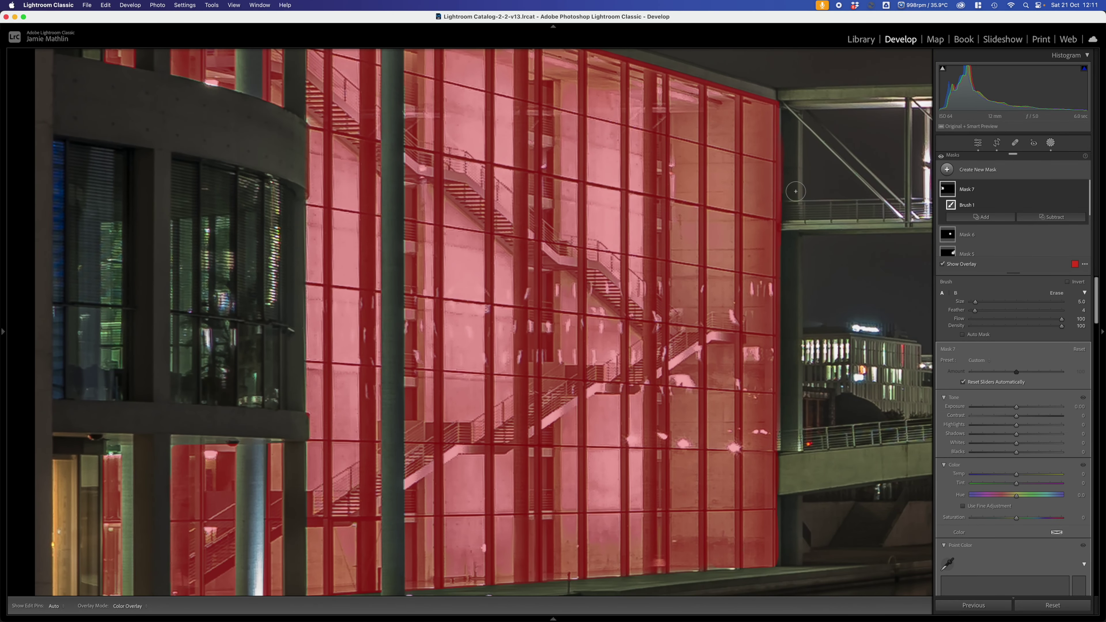
mouse_move(3, 332)
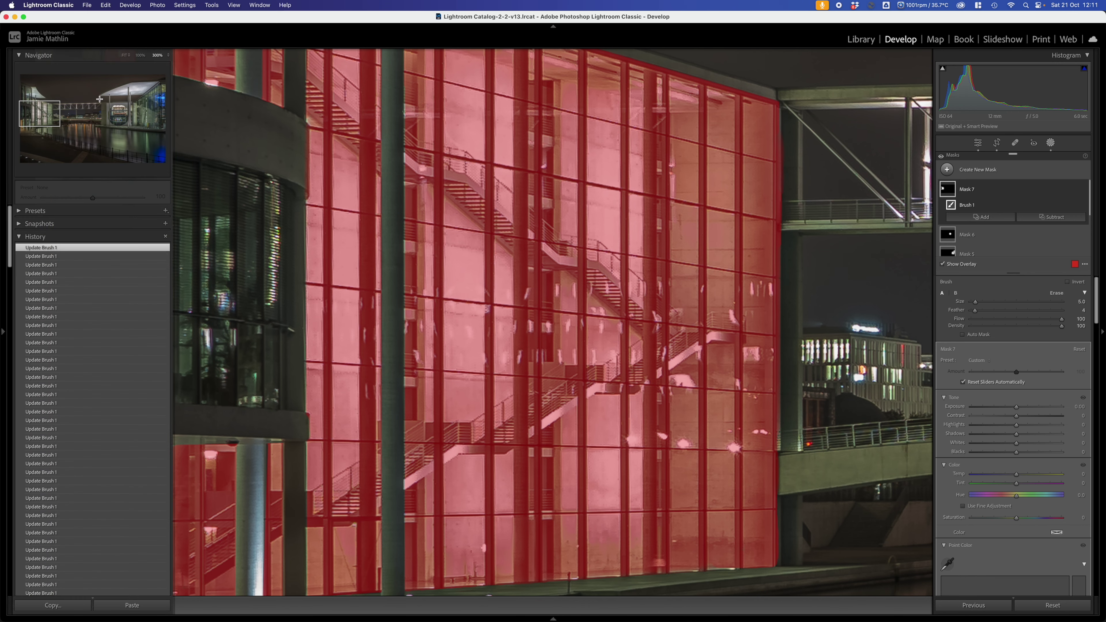
left_click(124, 54)
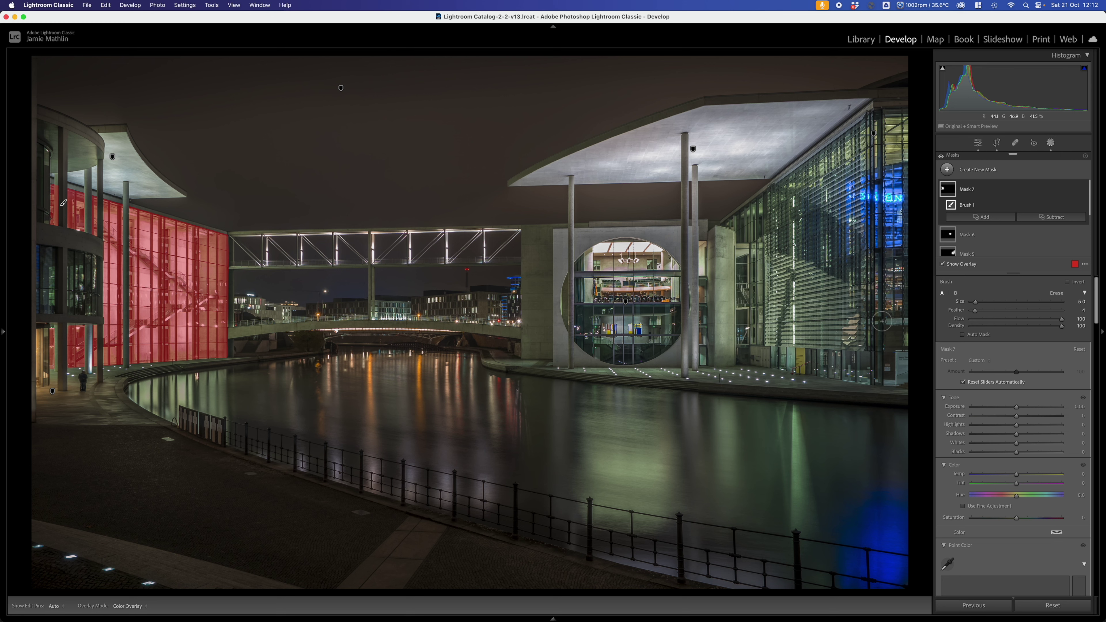
left_click(985, 426)
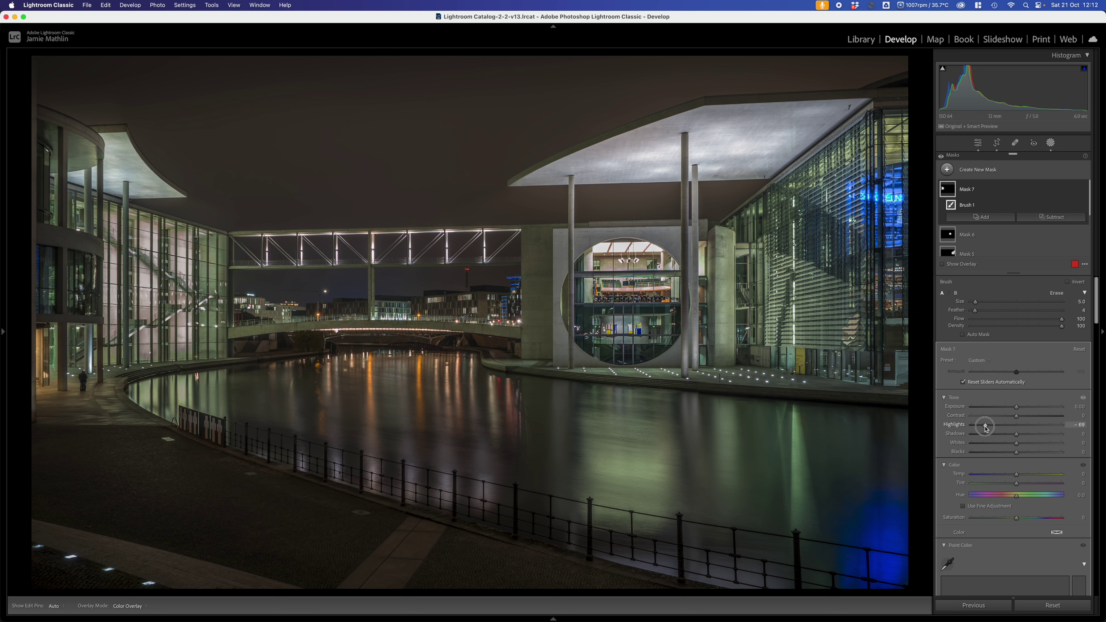
left_click_drag(985, 426, 980, 428)
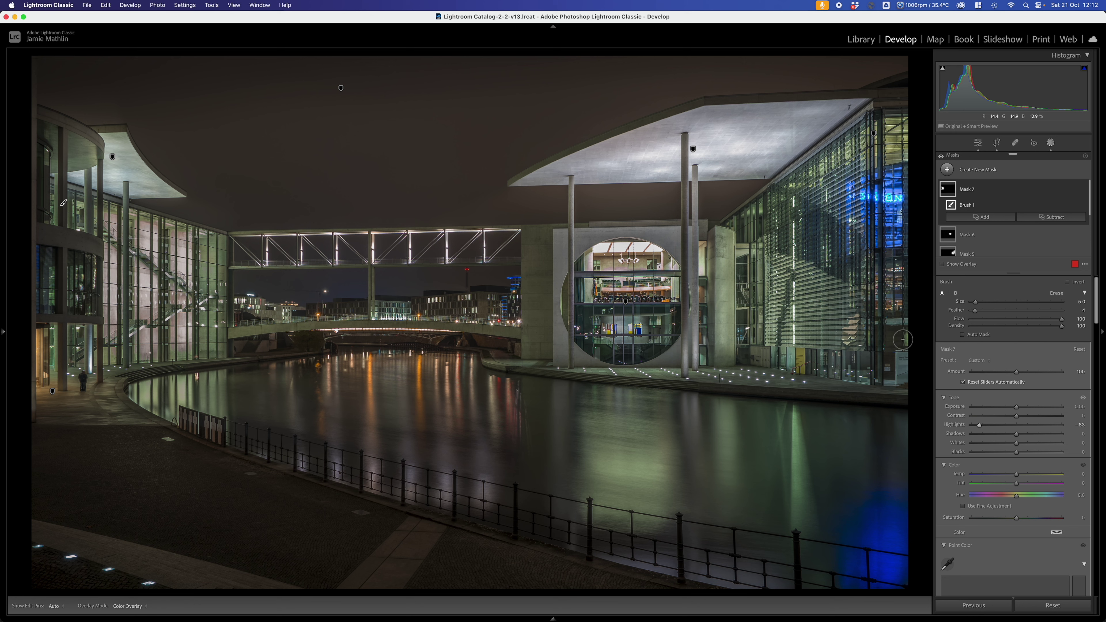
left_click(1023, 477)
left_click_drag(1016, 484, 1022, 485)
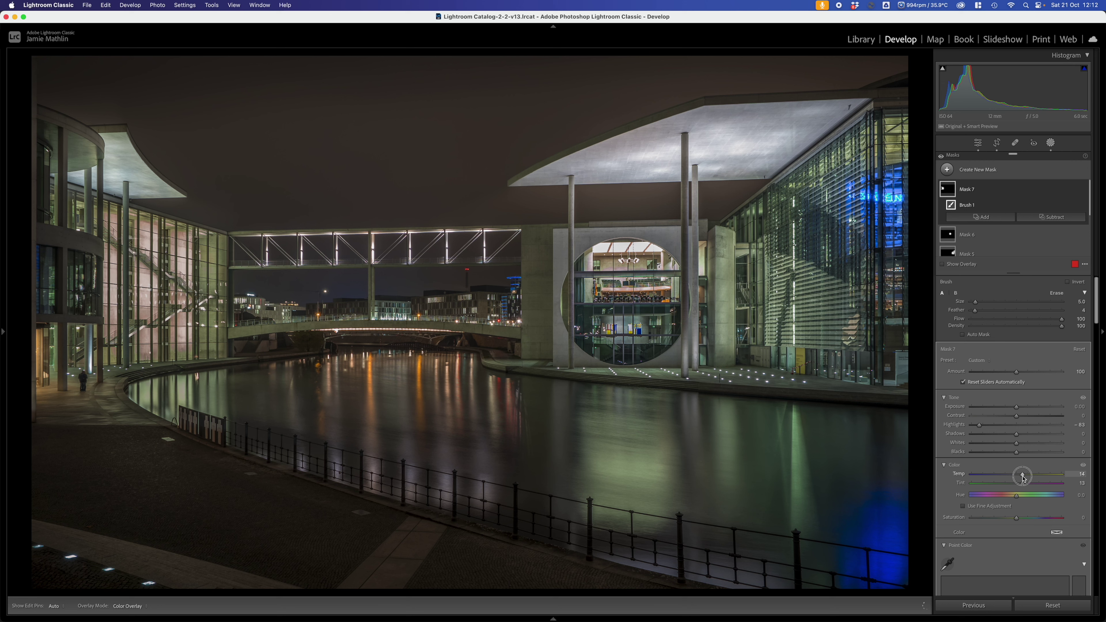
left_click_drag(1023, 477, 1022, 478)
left_click(1026, 484)
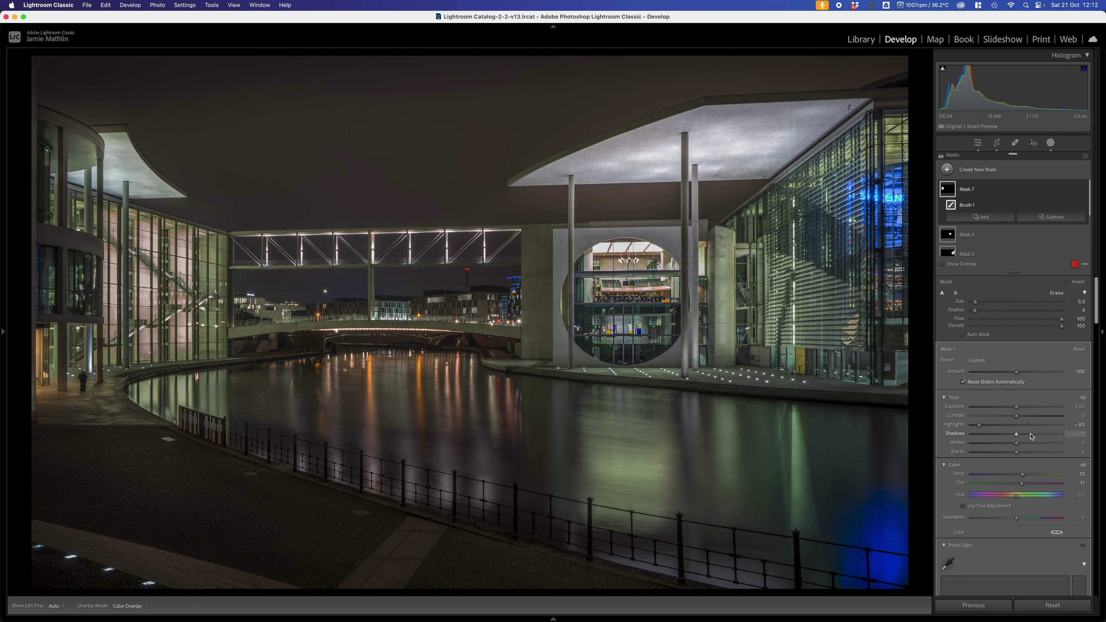
Lift the façade mask's Shadows, set its Clarity to about 33 and raise its Texture slightly.
left_click_drag(1035, 437, 1040, 437)
scroll(1048, 444, "down", 5)
scroll(1049, 446, "down", 5)
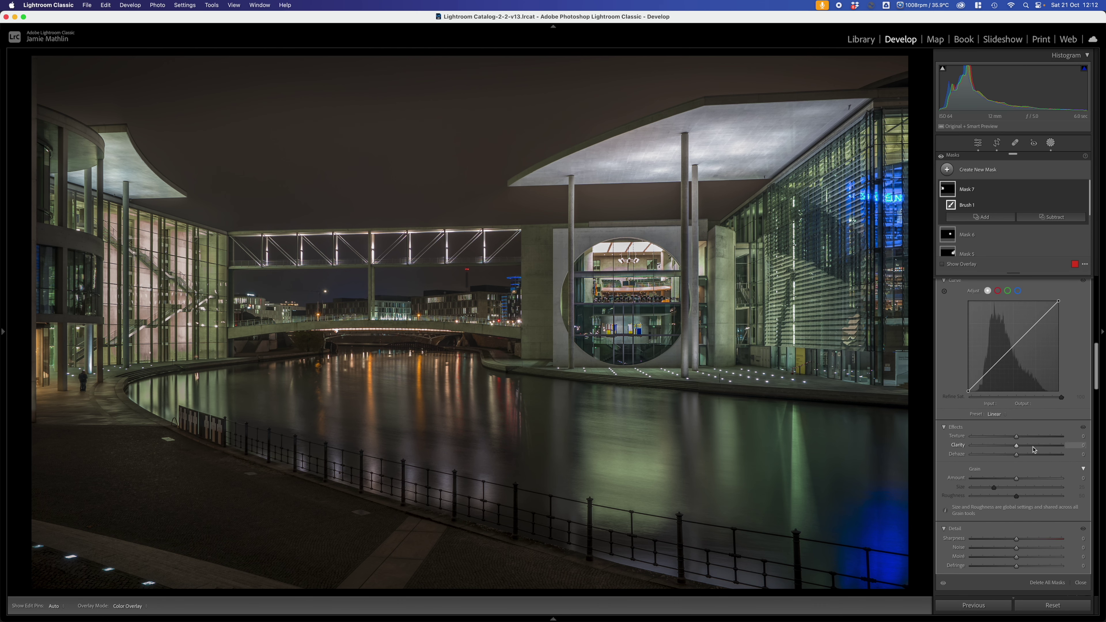
left_click(1033, 446)
left_click_drag(1033, 449, 1021, 440)
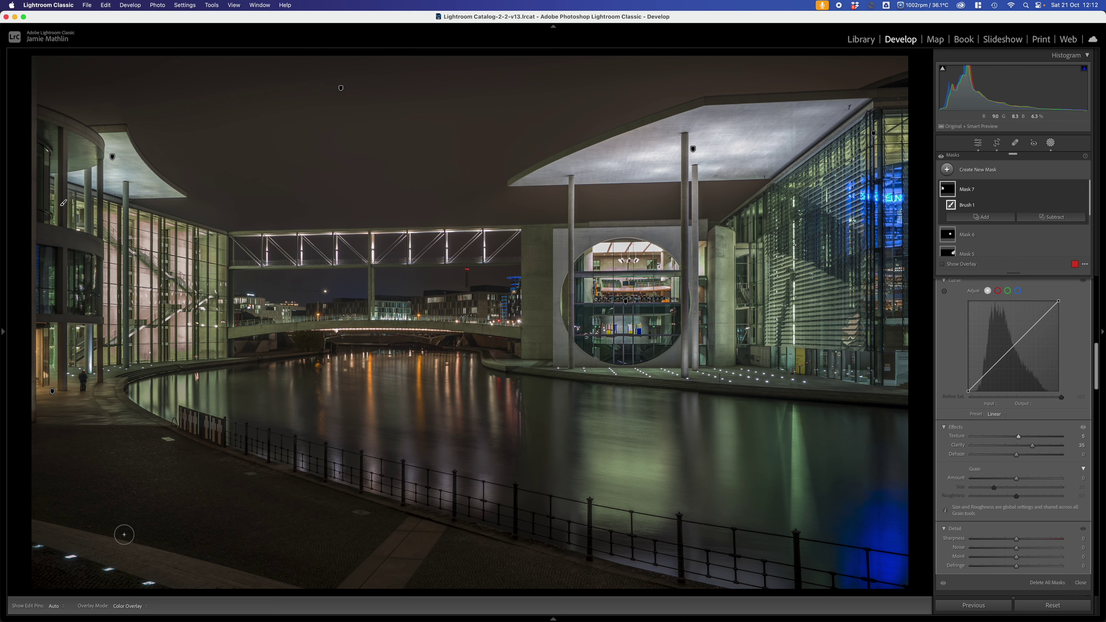
Add a radial gradient mask over the paving and ground lights in the photo's lower-left corner, with Feather at 100.
left_click(988, 172)
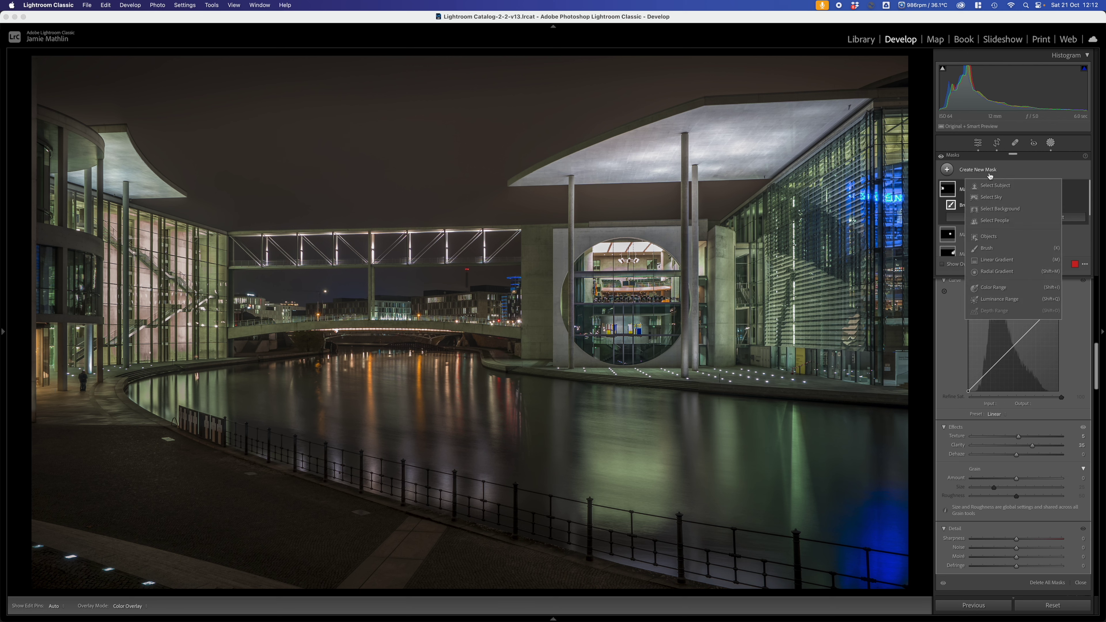
left_click(996, 271)
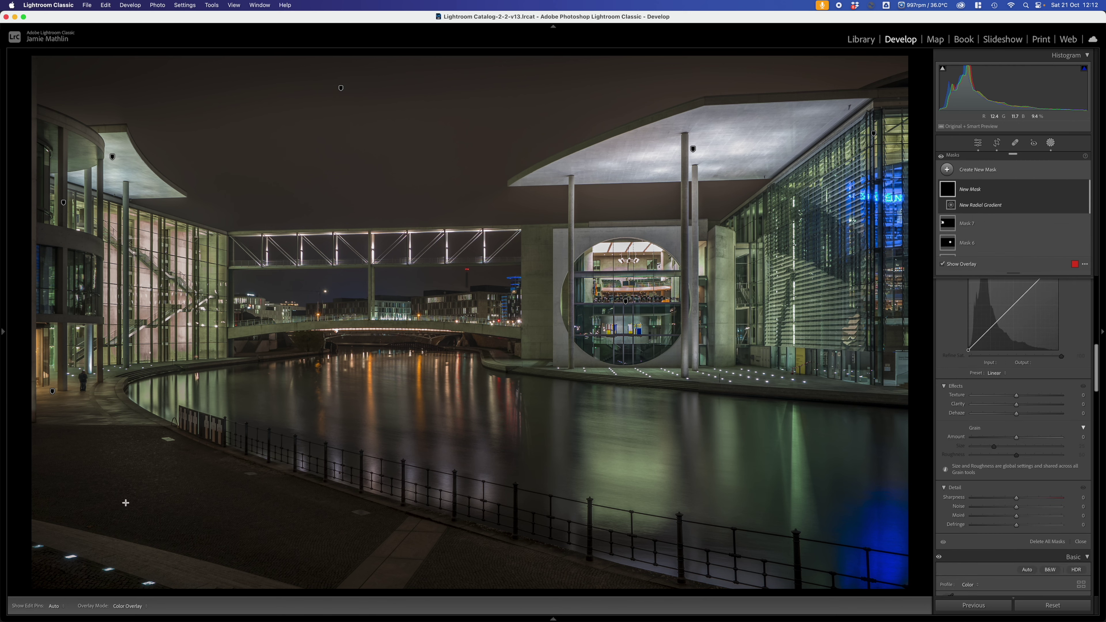
left_click_drag(49, 526, 292, 480)
left_click_drag(35, 453, 29, 429)
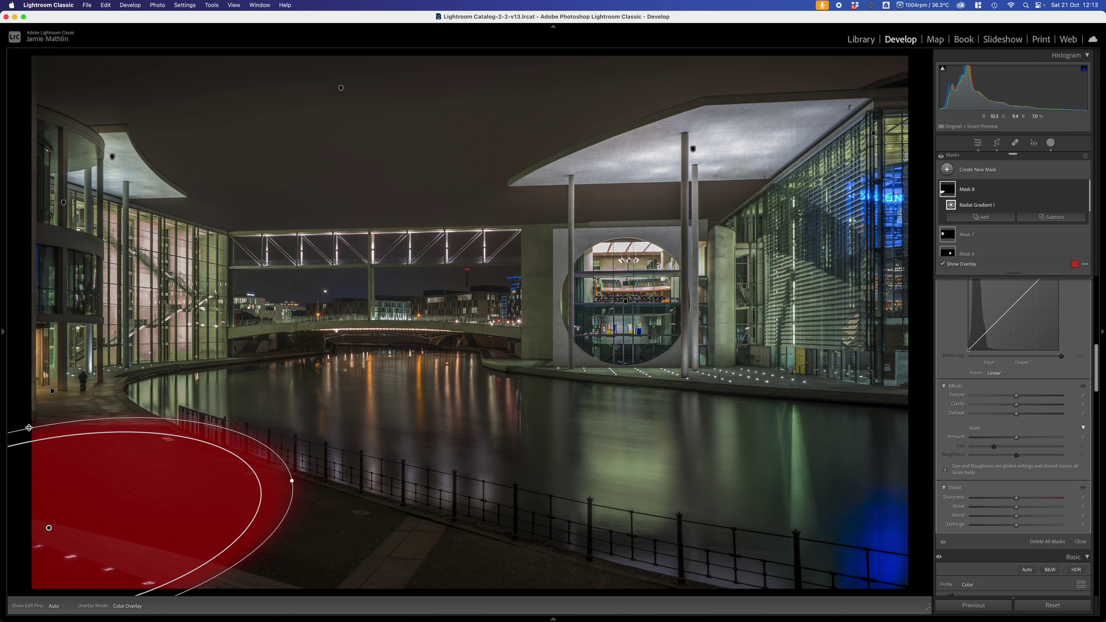
left_click_drag(291, 480, 269, 485)
left_click_drag(46, 536, 53, 566)
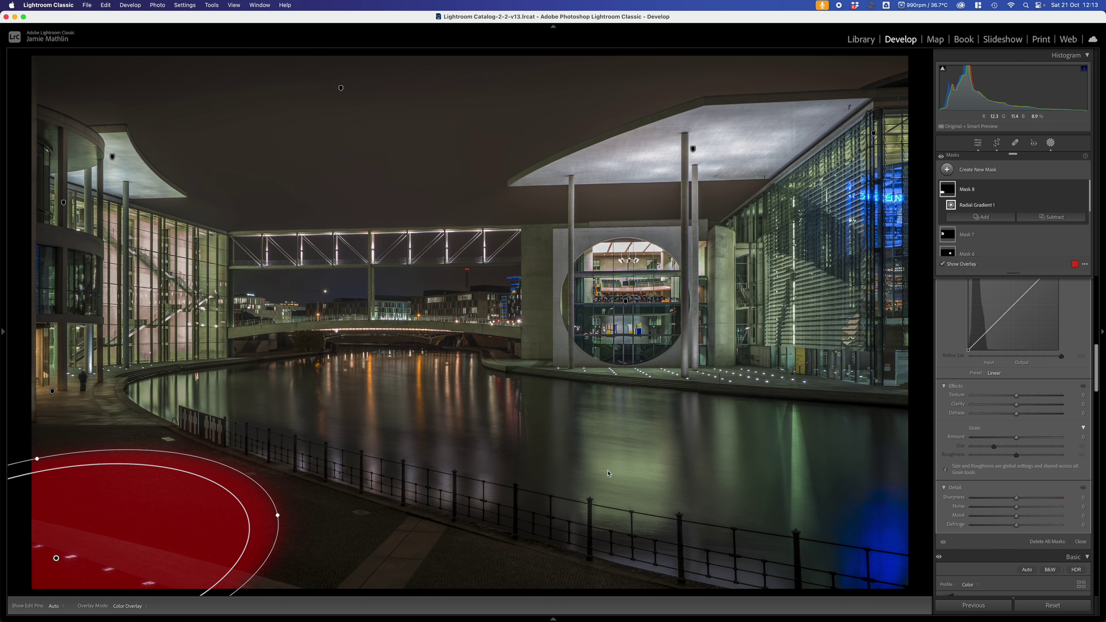
scroll(1018, 376, "up", 10)
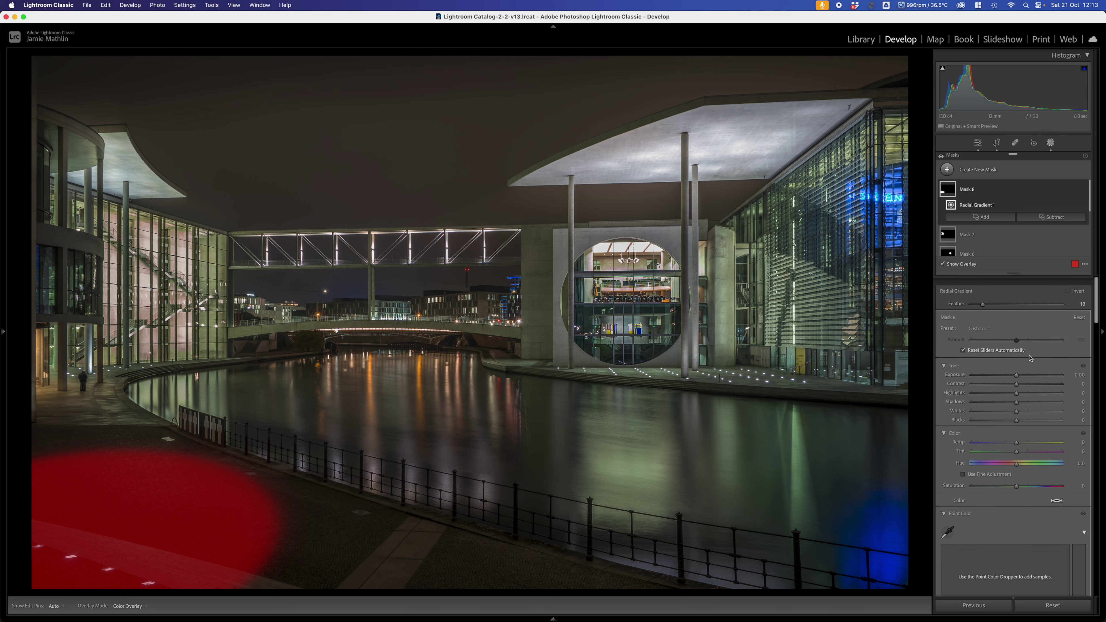
left_click_drag(982, 295, 1061, 294)
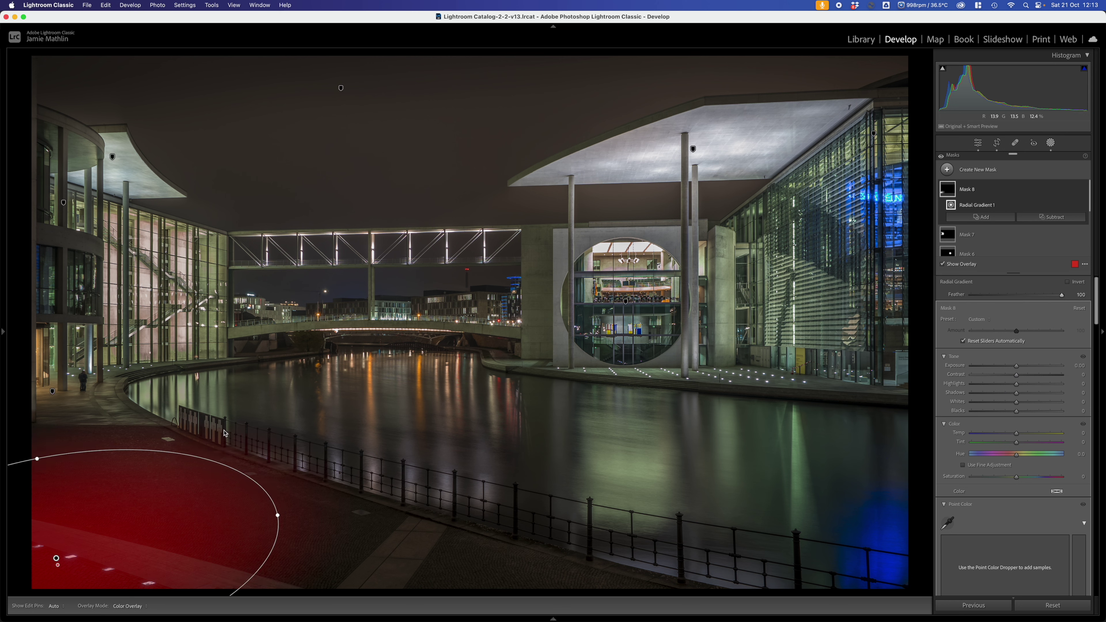
Adjust the foreground paving mask to Exposure 2.18, Temp −20, Shadows about 50, Clarity 28 and Texture 3.
left_click_drag(1016, 366, 1044, 369)
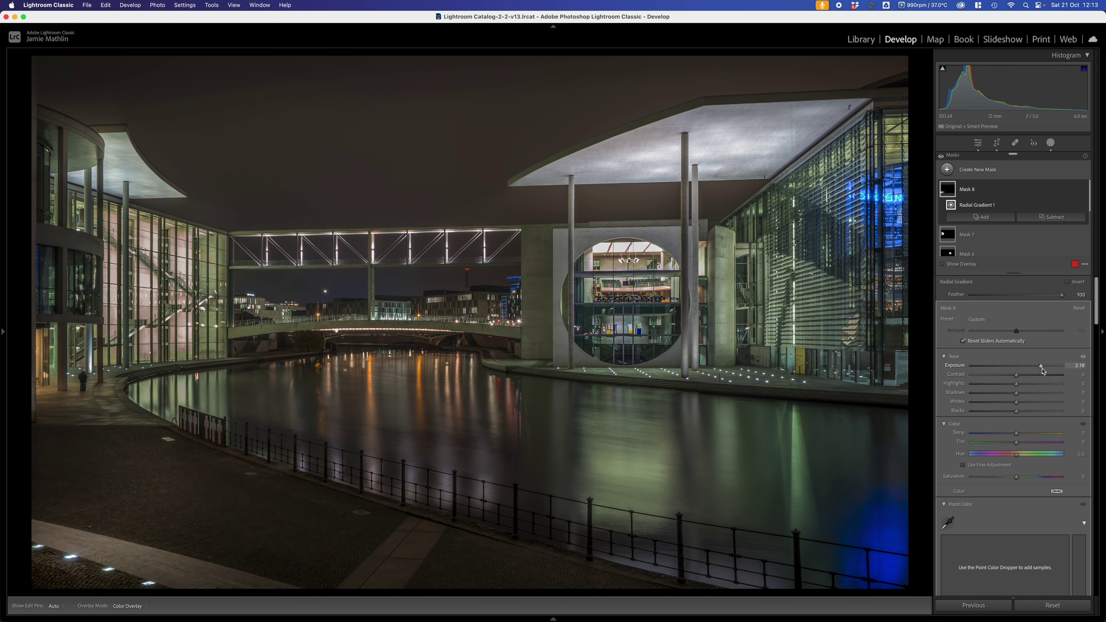
left_click(1009, 434)
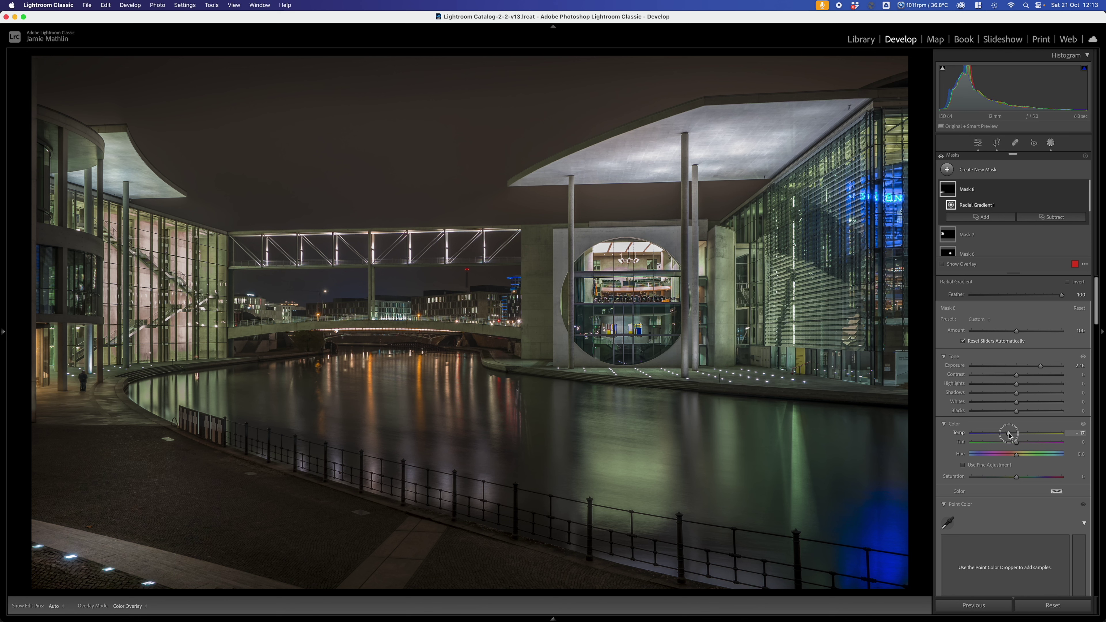
left_click_drag(1009, 434, 1007, 434)
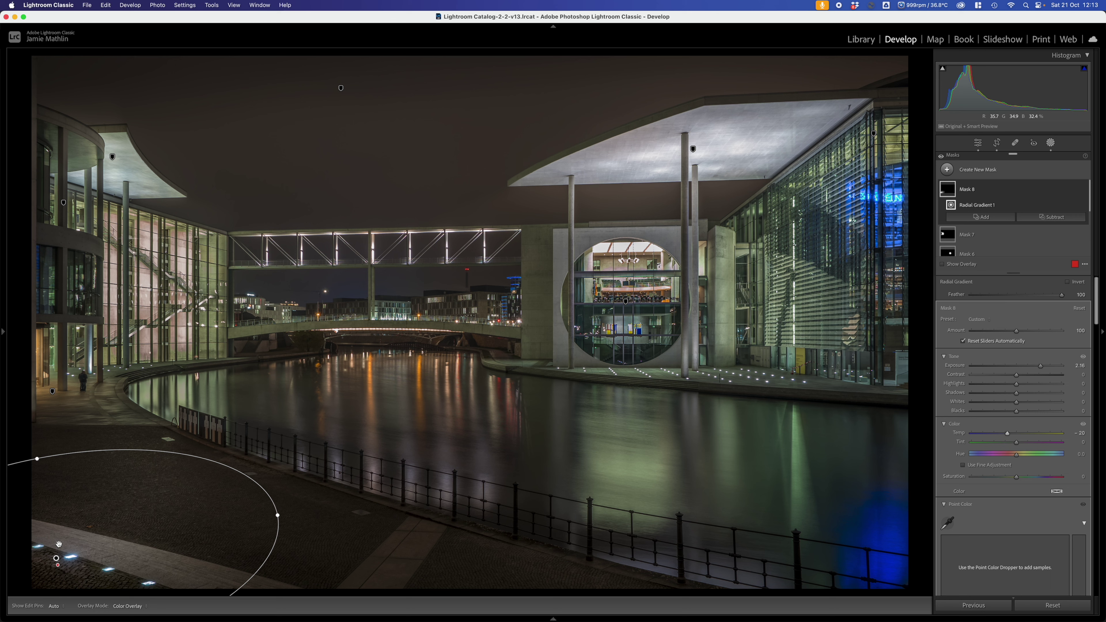
left_click_drag(1033, 394, 1039, 397)
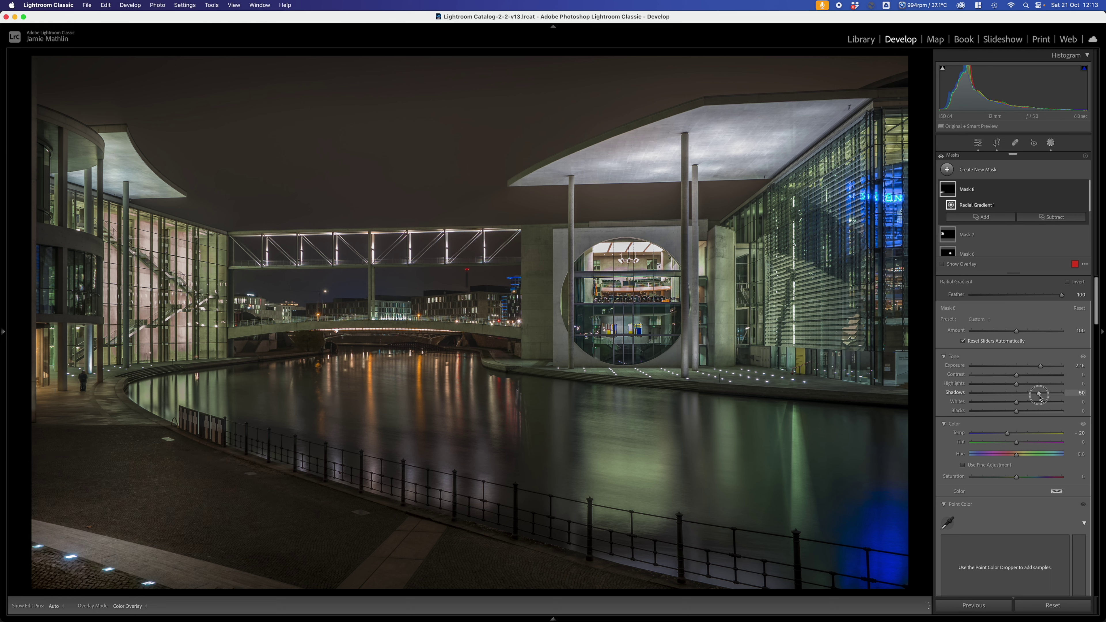
scroll(1049, 448, "down", 10)
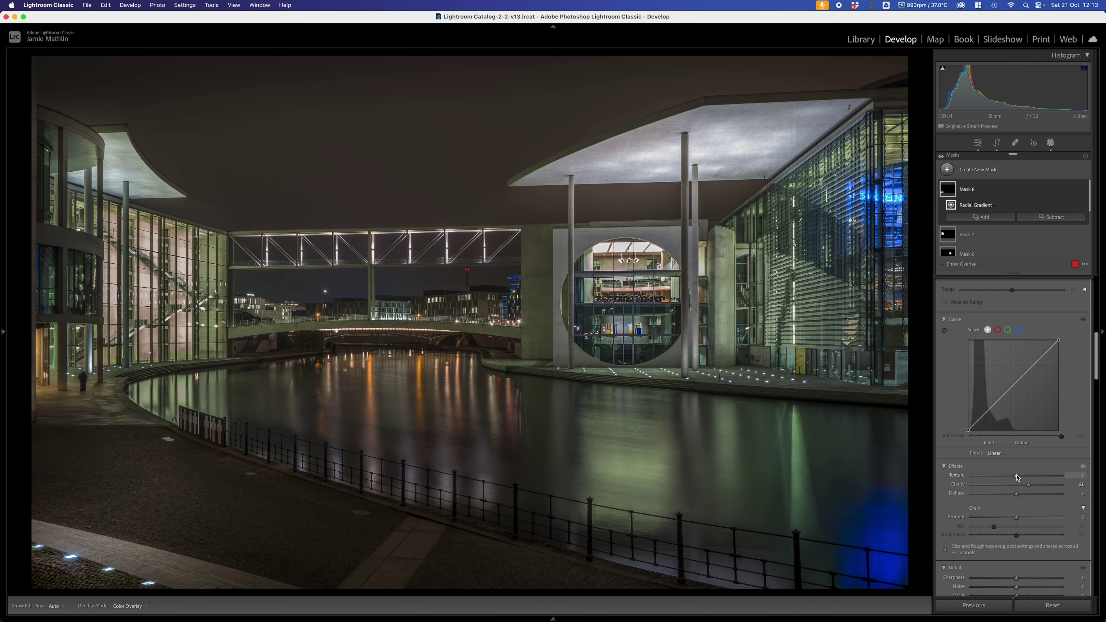
Reshape the paving radial gradient into a slightly flatter ellipse around the ground lights.
mouse_move(149, 505)
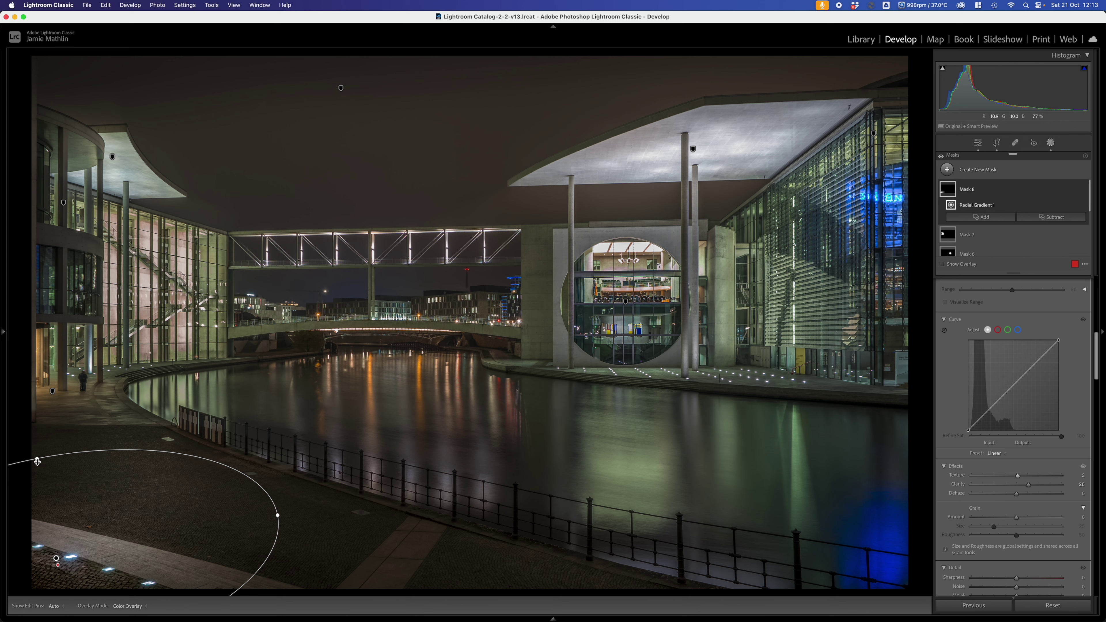
left_click_drag(37, 461, 37, 459)
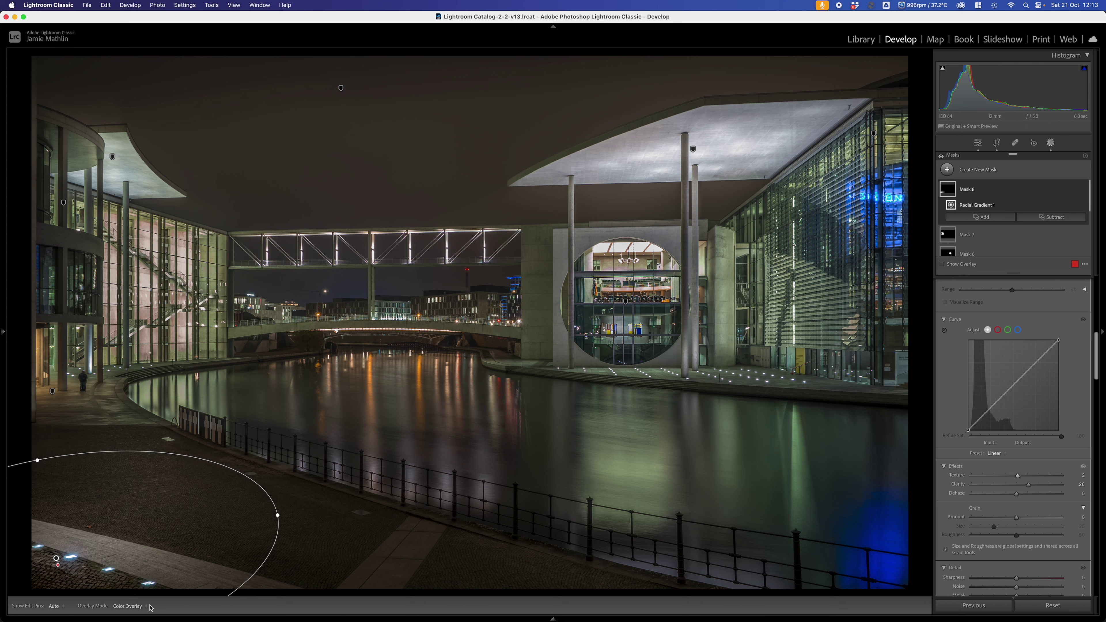
left_click_drag(277, 515, 244, 522)
left_click_drag(38, 460, 41, 480)
left_click_drag(249, 522, 275, 516)
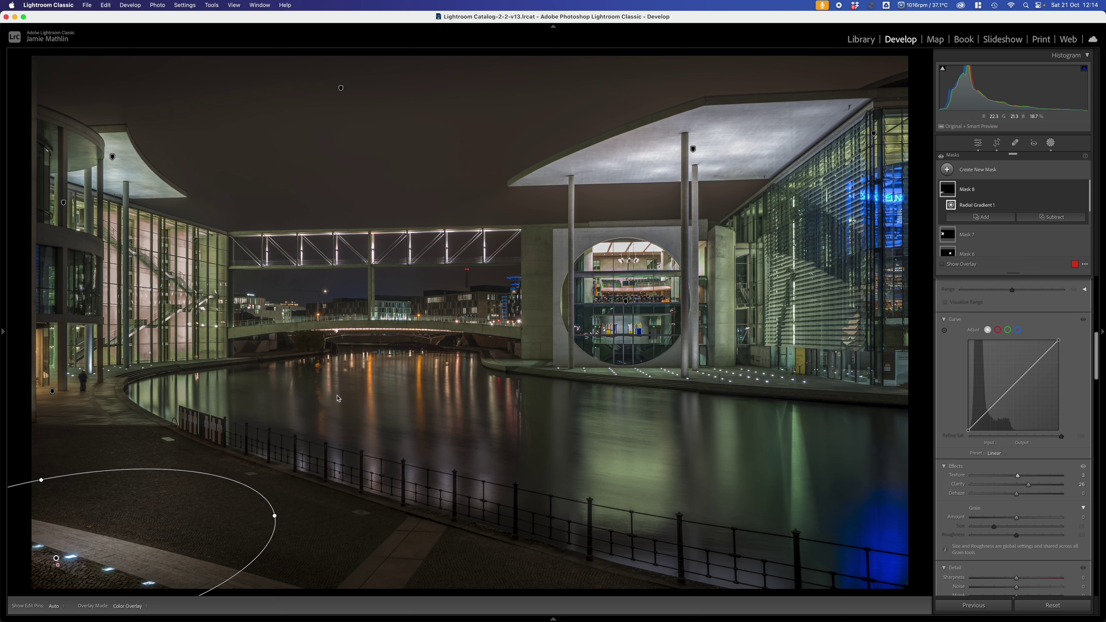
Create a new mask with a tall, narrow radial gradient over the bright orange reflection in the water below the bridge.
left_click(975, 170)
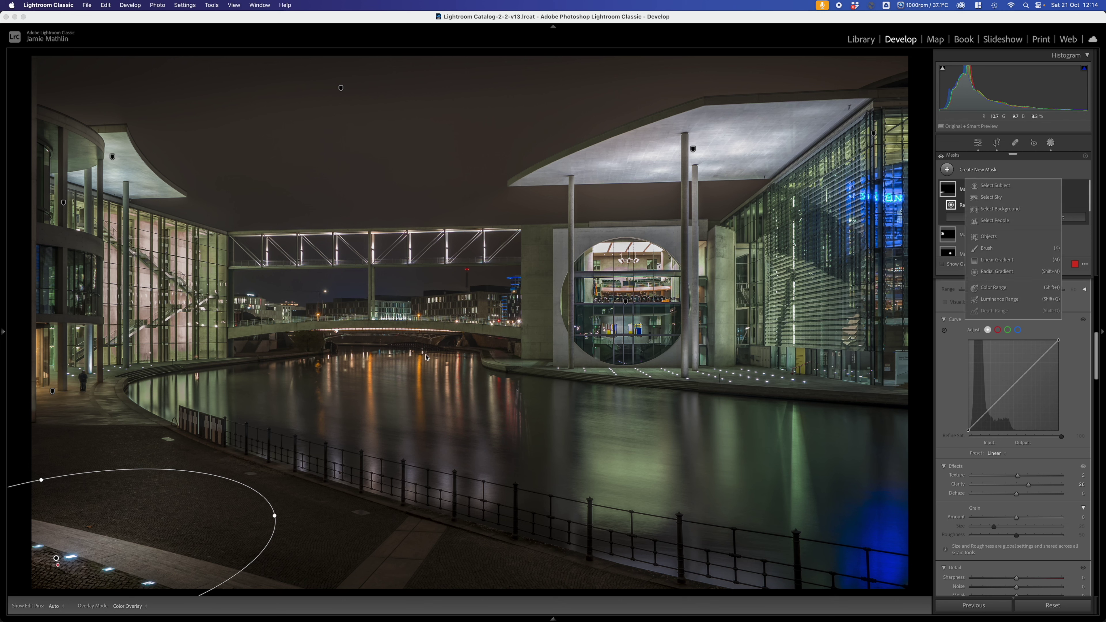
left_click(996, 271)
left_click_drag(418, 359, 421, 423)
left_click_drag(418, 359, 418, 380)
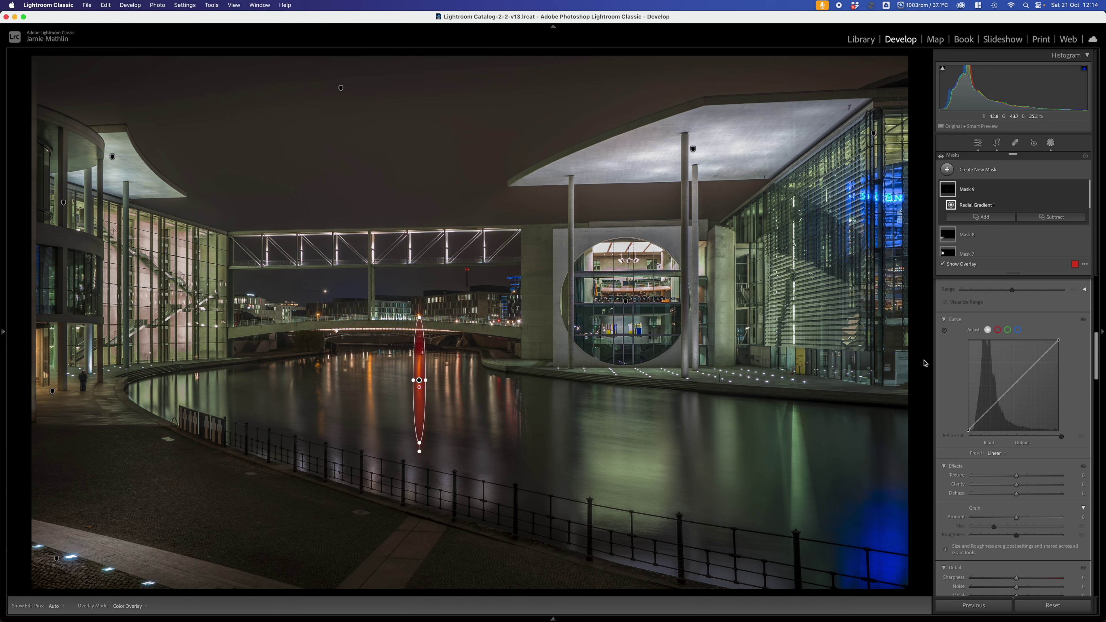
Brighten and warm the reflection mask with Exposure 0.87, Temp 20 and Clarity 24.
scroll(1031, 365, "up", 5)
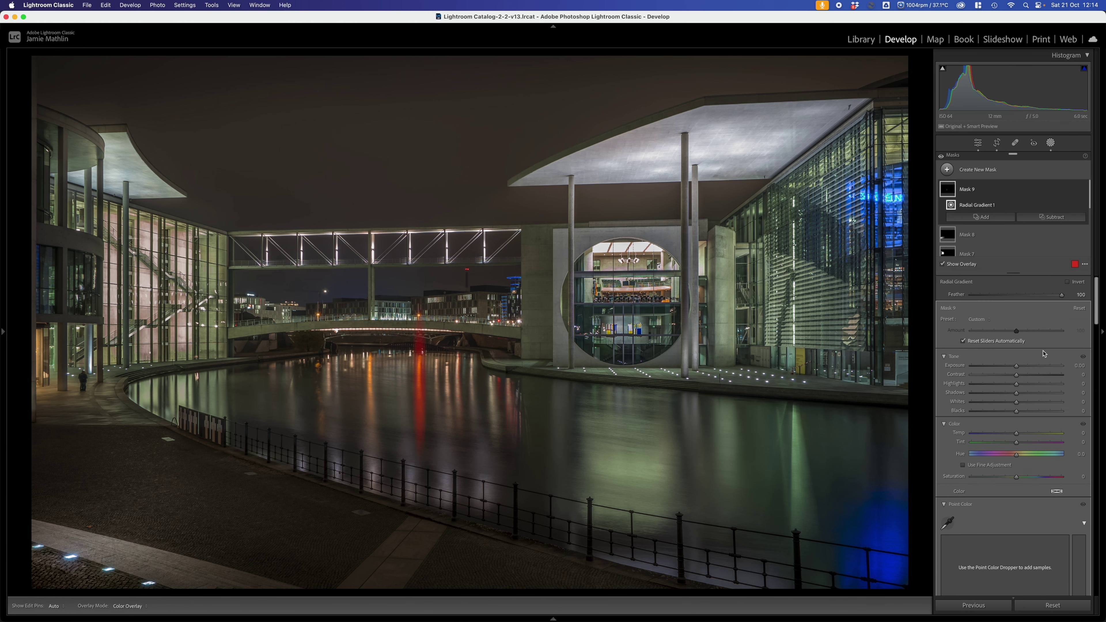
key("o")
left_click_drag(1016, 370, 1026, 374)
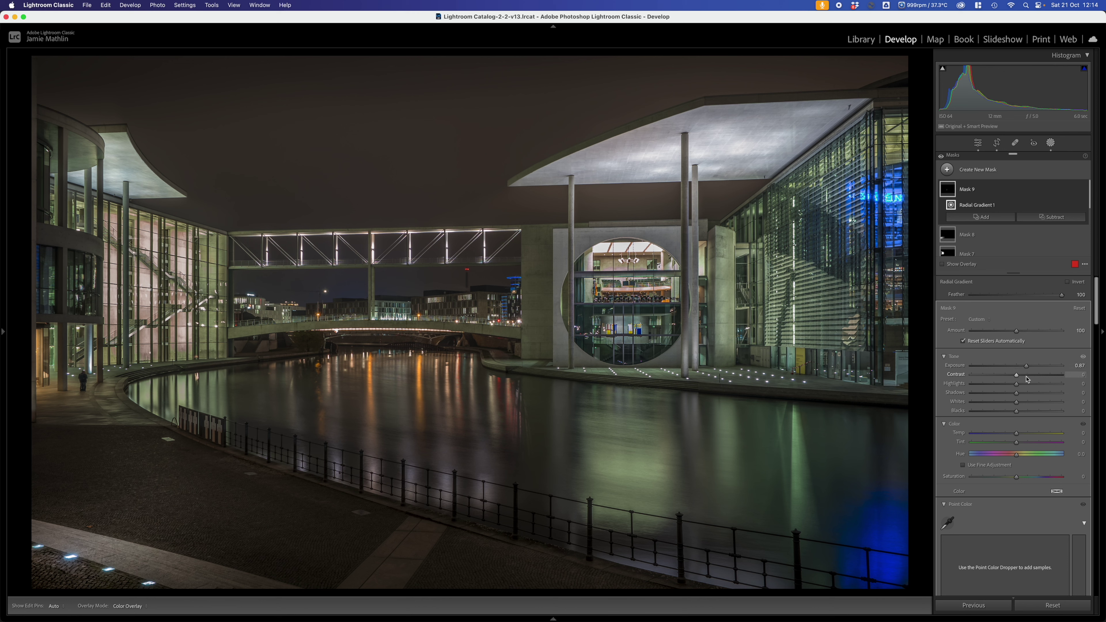
scroll(1029, 381, "down", 5)
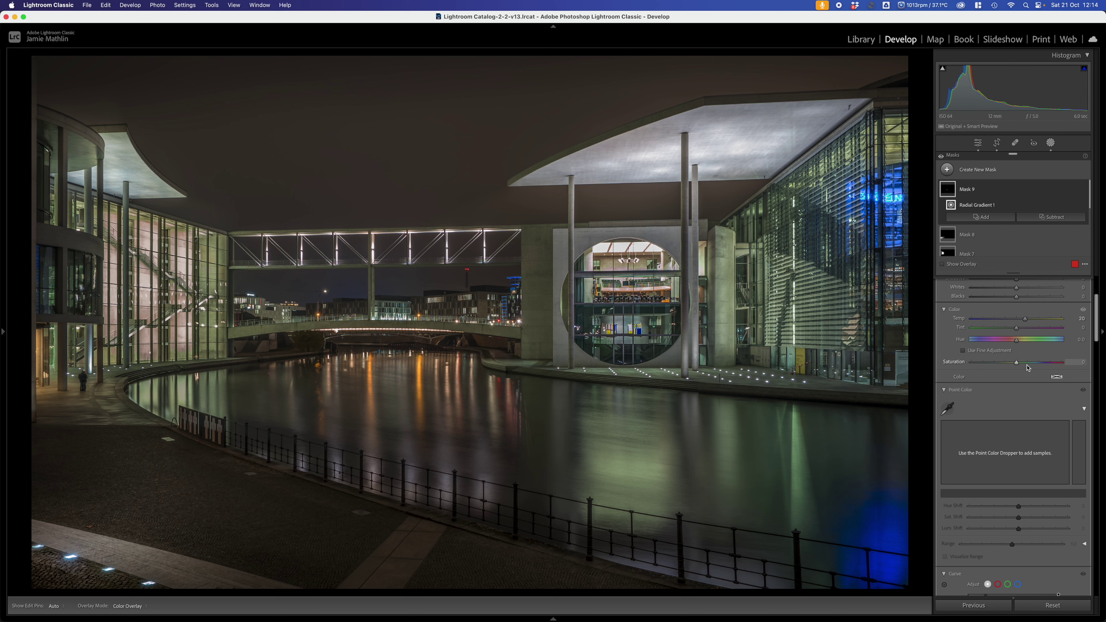
scroll(1028, 368, "down", 10)
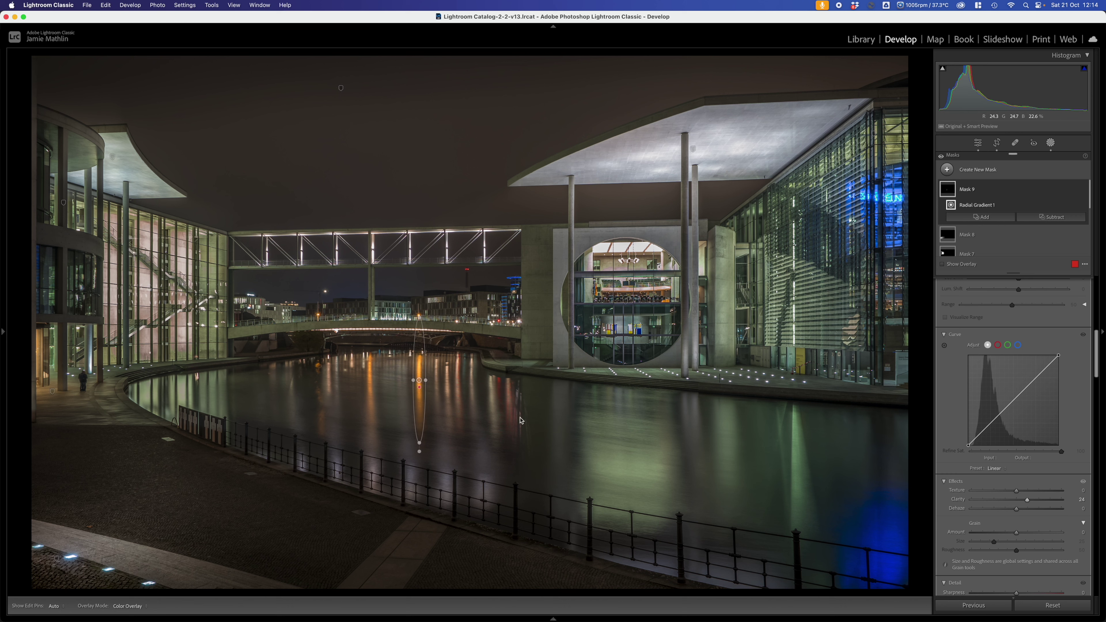
Duplicate the radial gradient within the reflection mask and fit the copy over the orange reflection further left, beneath the bridge pillar.
right_click(419, 381)
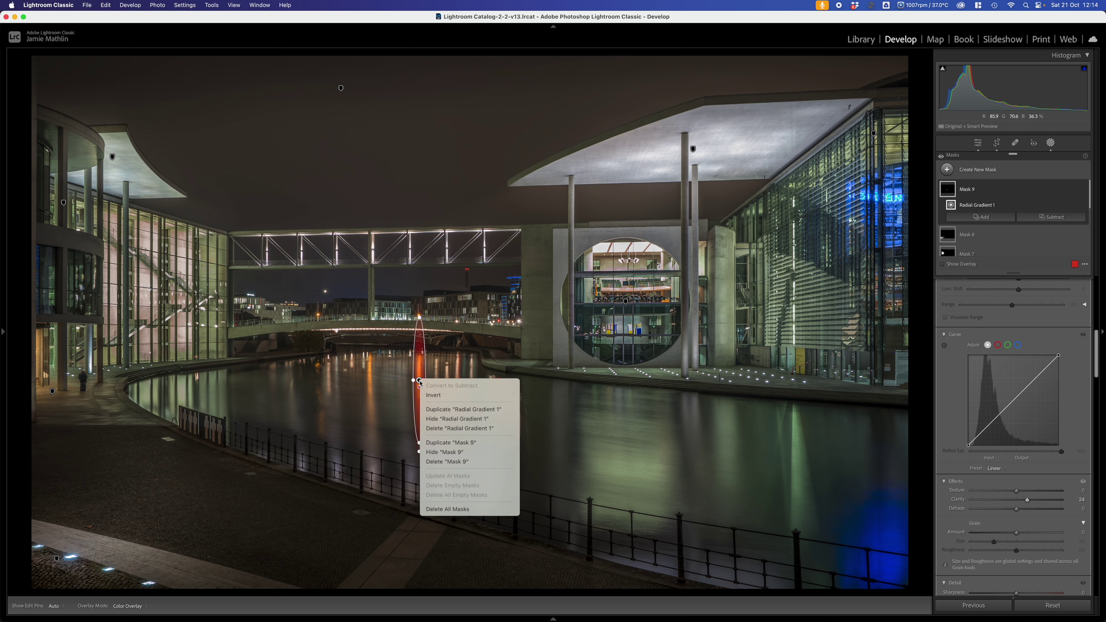
left_click(444, 414)
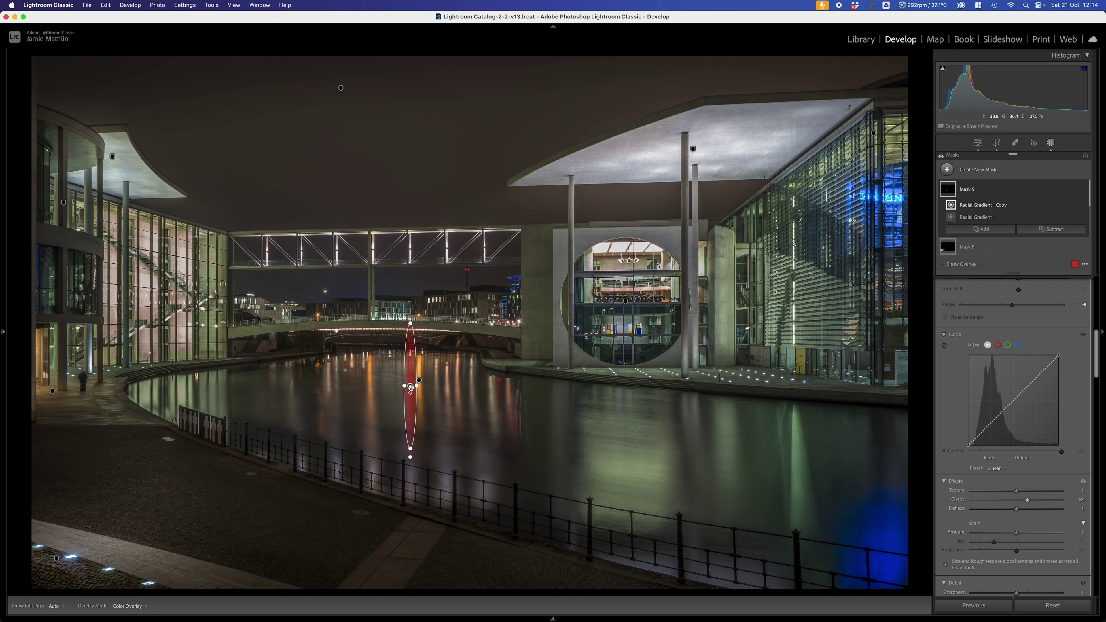
left_click_drag(410, 385, 370, 376)
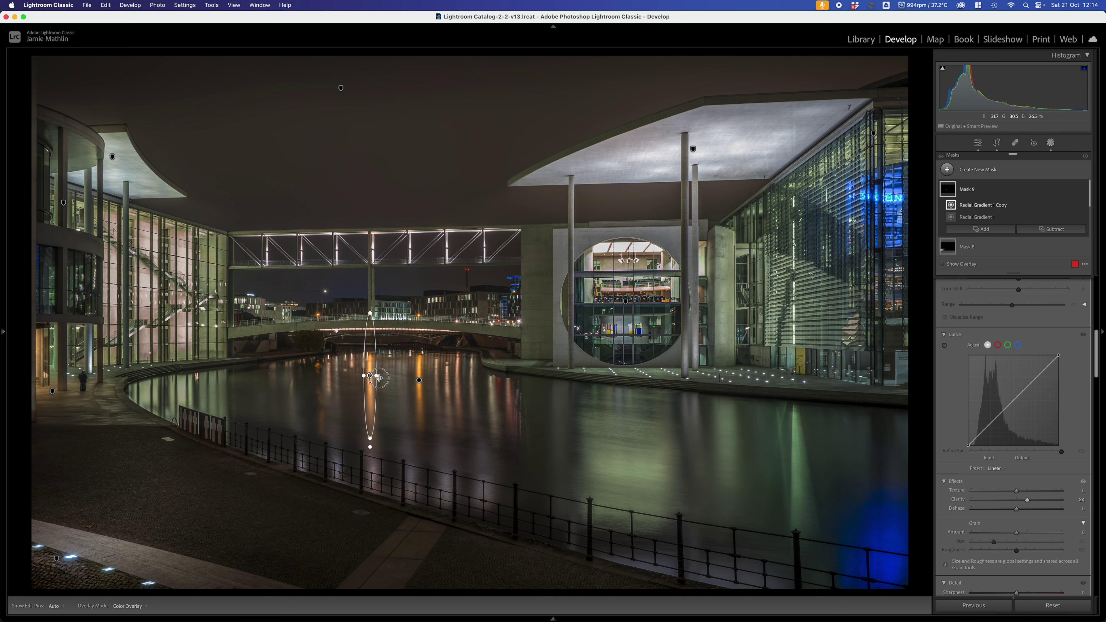
left_click(378, 378)
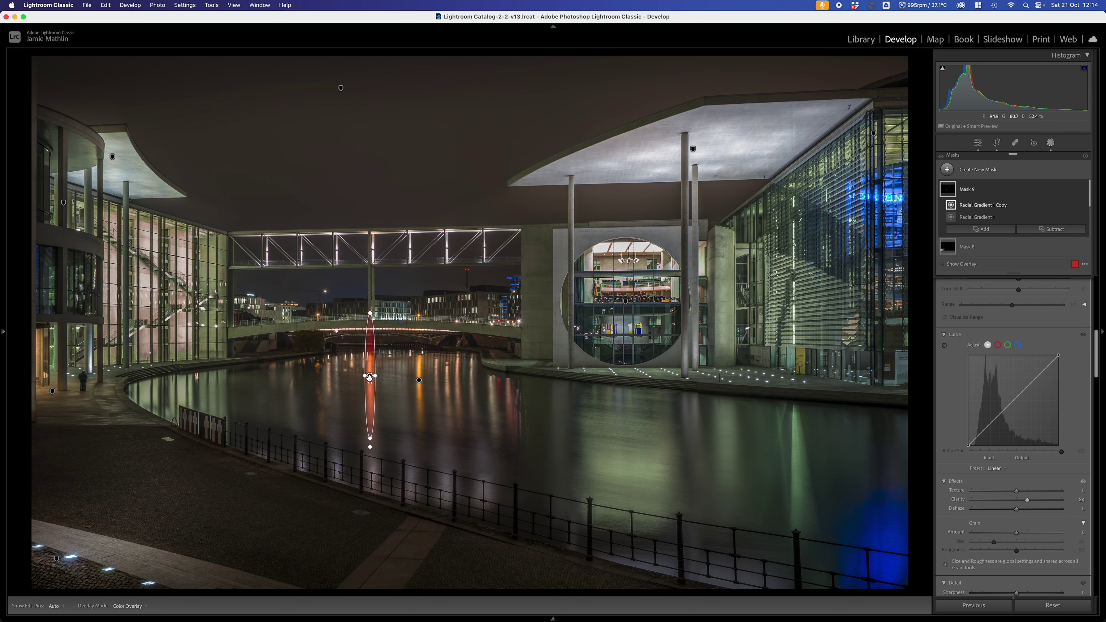
Duplicate the reflection gradient twice, fit the copies over the two faint reflections near the left end of the lower bridge, and shorten the first.
right_click(370, 375)
left_click(381, 406)
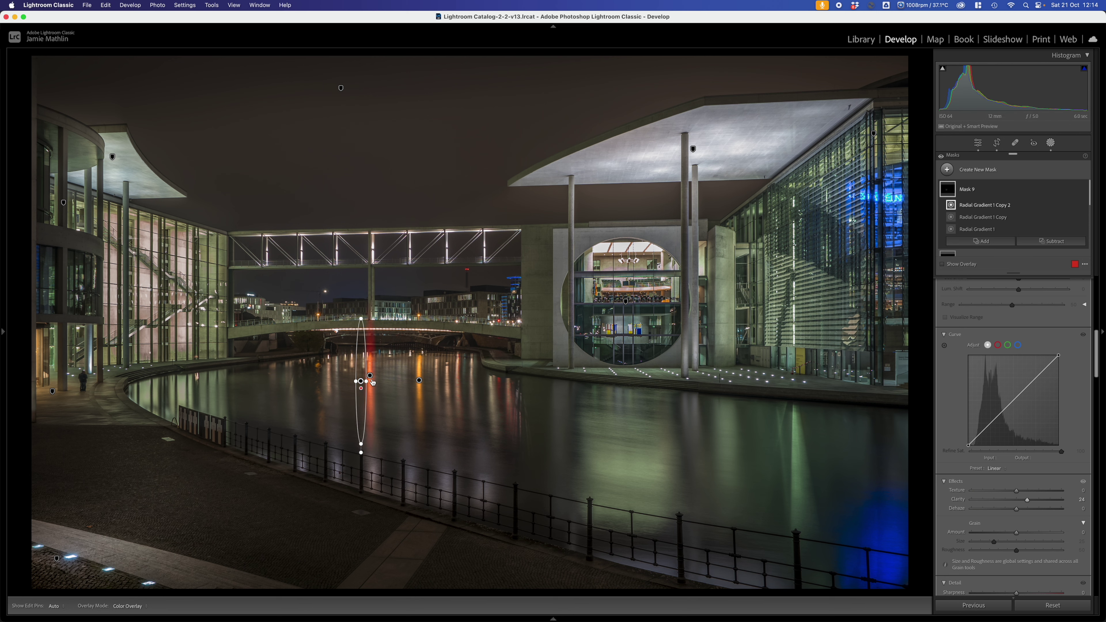
left_click_drag(370, 376, 328, 380)
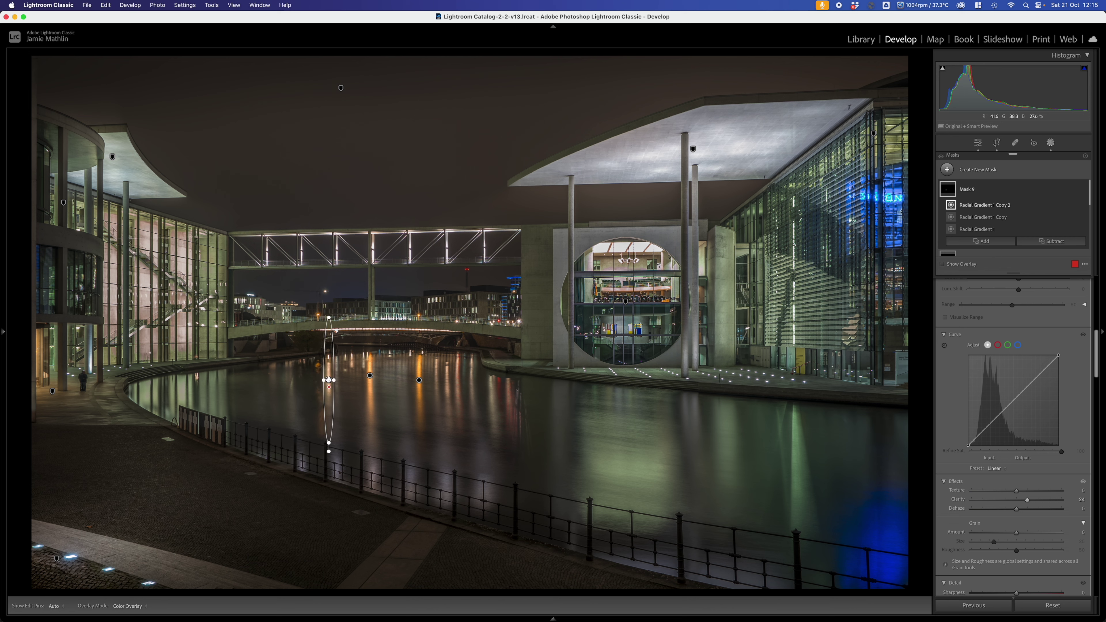
right_click(328, 379)
left_click(342, 407)
left_click_drag(329, 379, 313, 377)
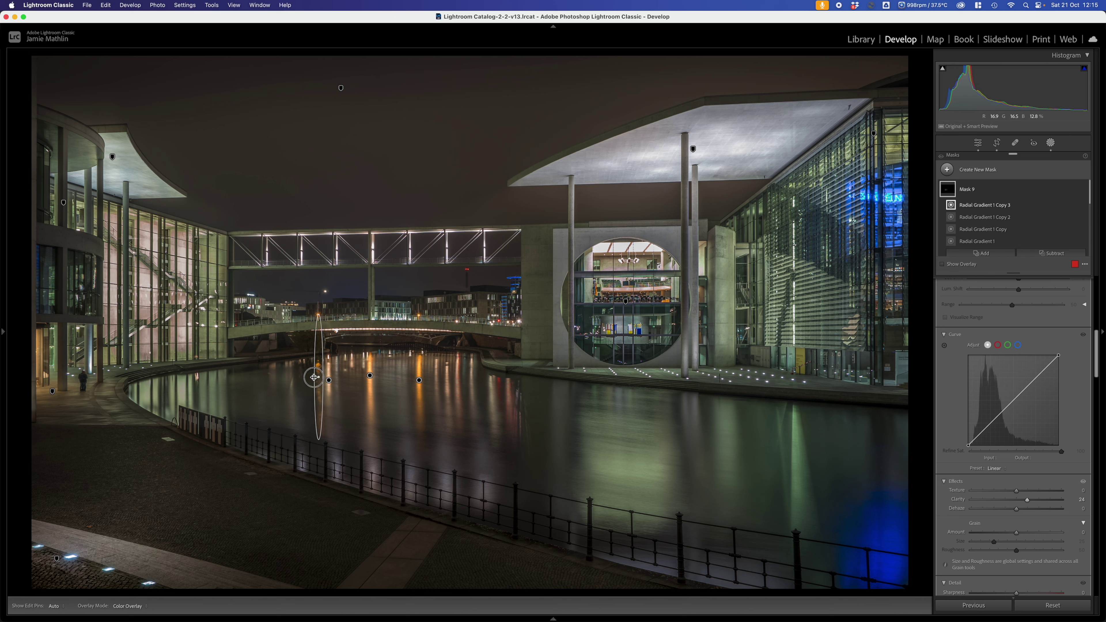
left_click_drag(318, 314, 329, 334)
left_click(329, 380)
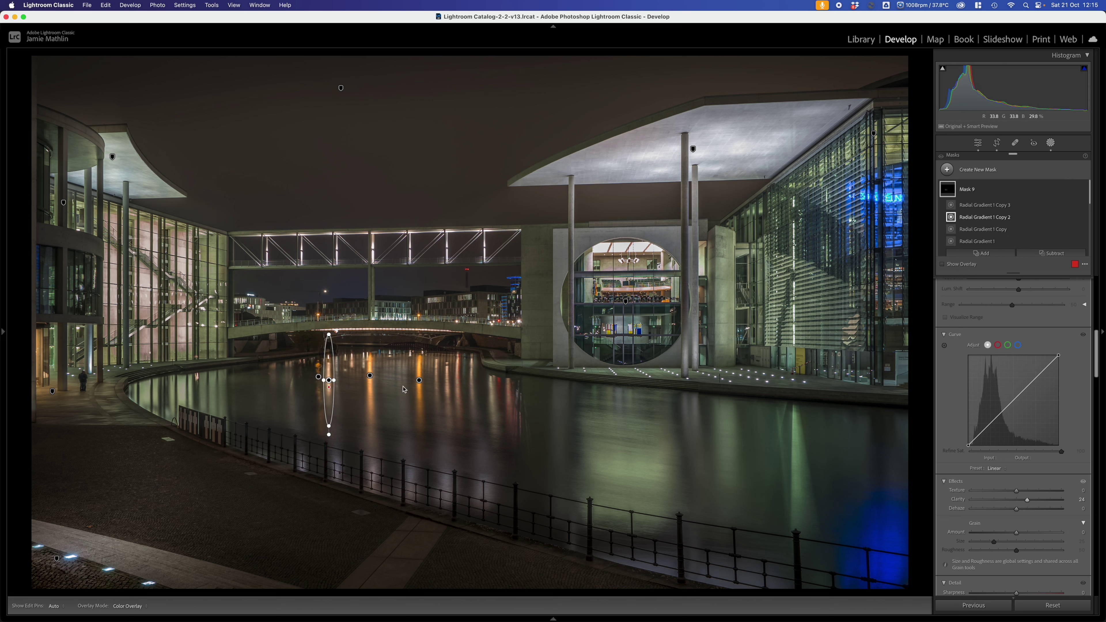
Duplicate the original radial gradient twice over the two thin reflections just right of the bright orange one, shortening the second copy.
left_click(418, 380)
right_click(419, 380)
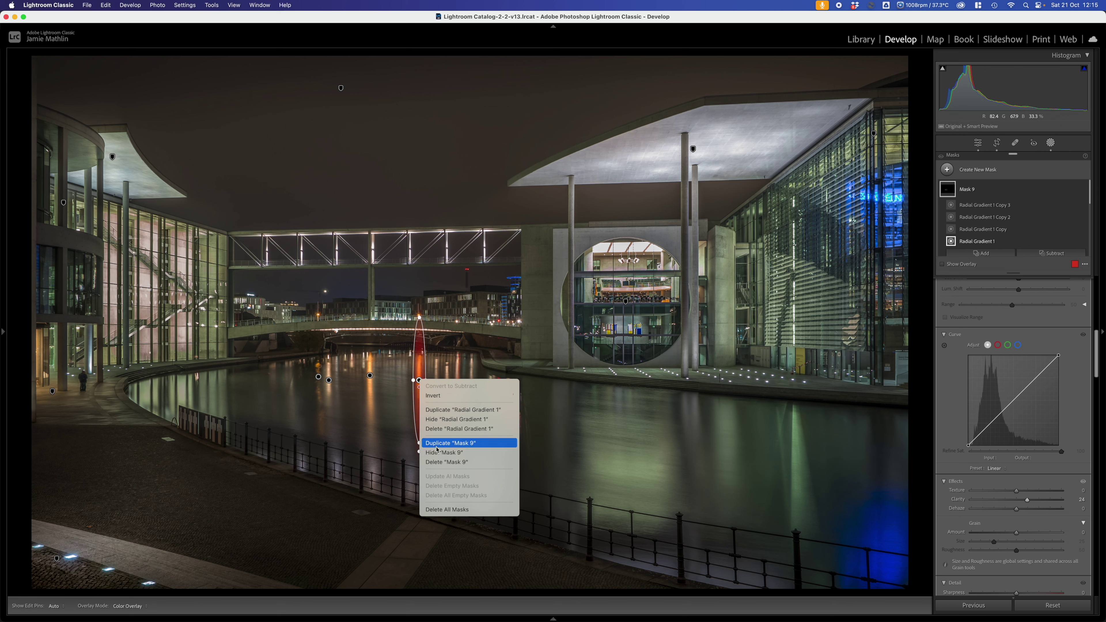
left_click(455, 409)
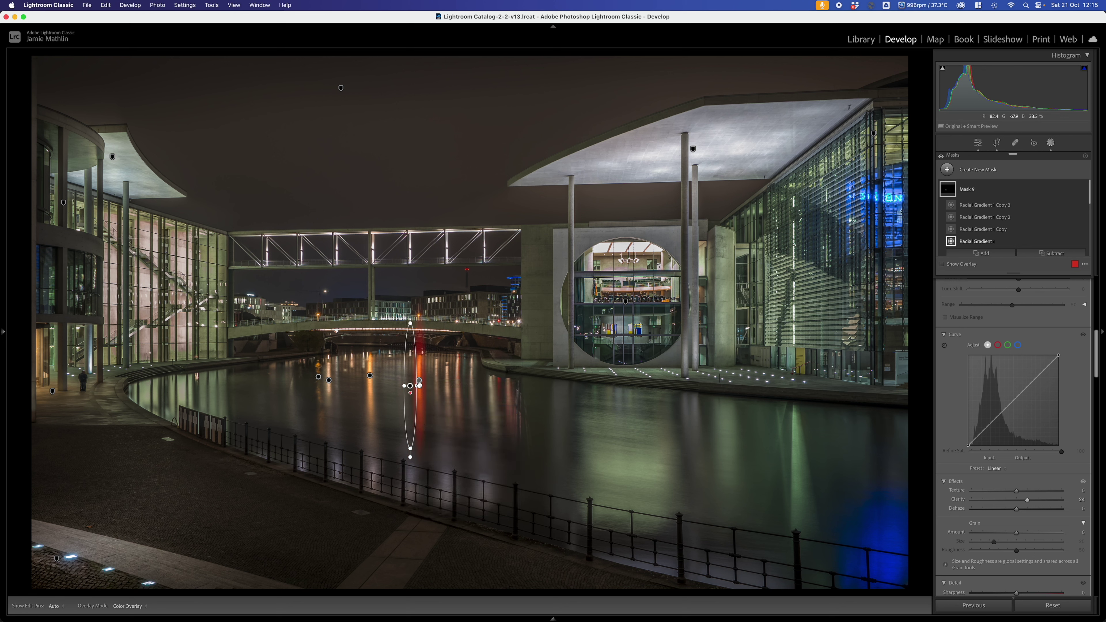
left_click_drag(410, 386, 433, 385)
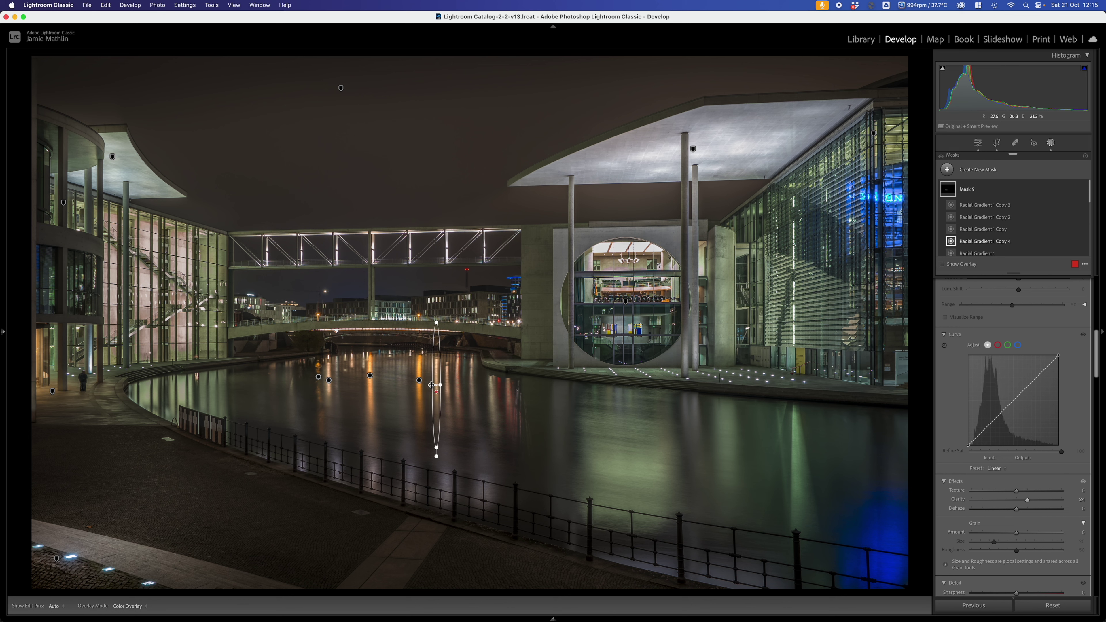
right_click(419, 383)
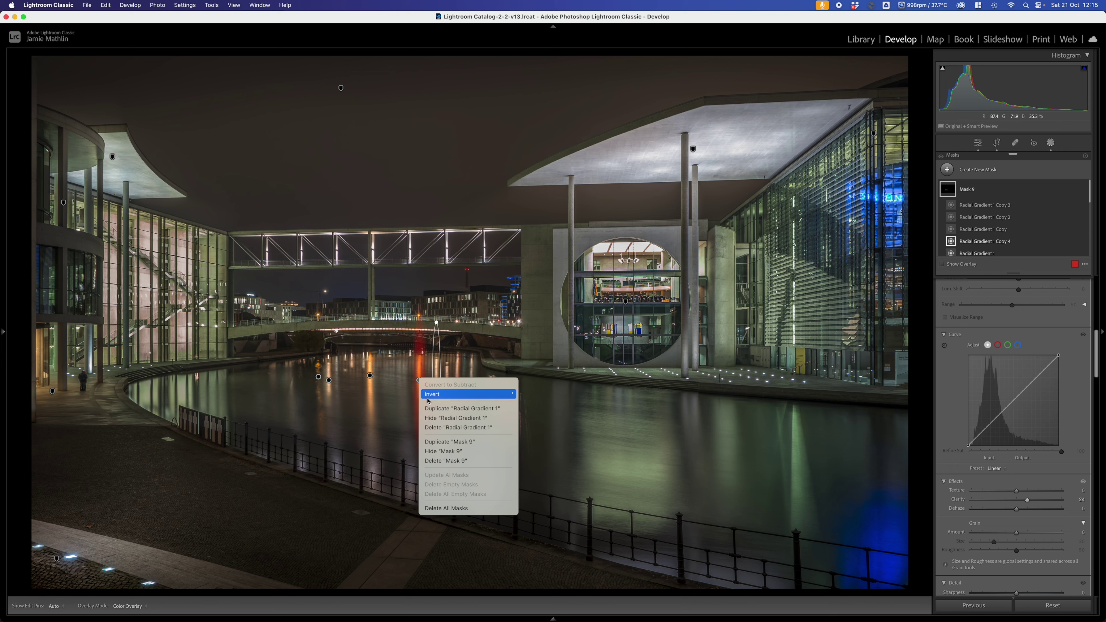
left_click(449, 407)
mouse_move(436, 391)
left_mouse_down()
mouse_move(411, 388)
mouse_move(445, 389)
left_mouse_up()
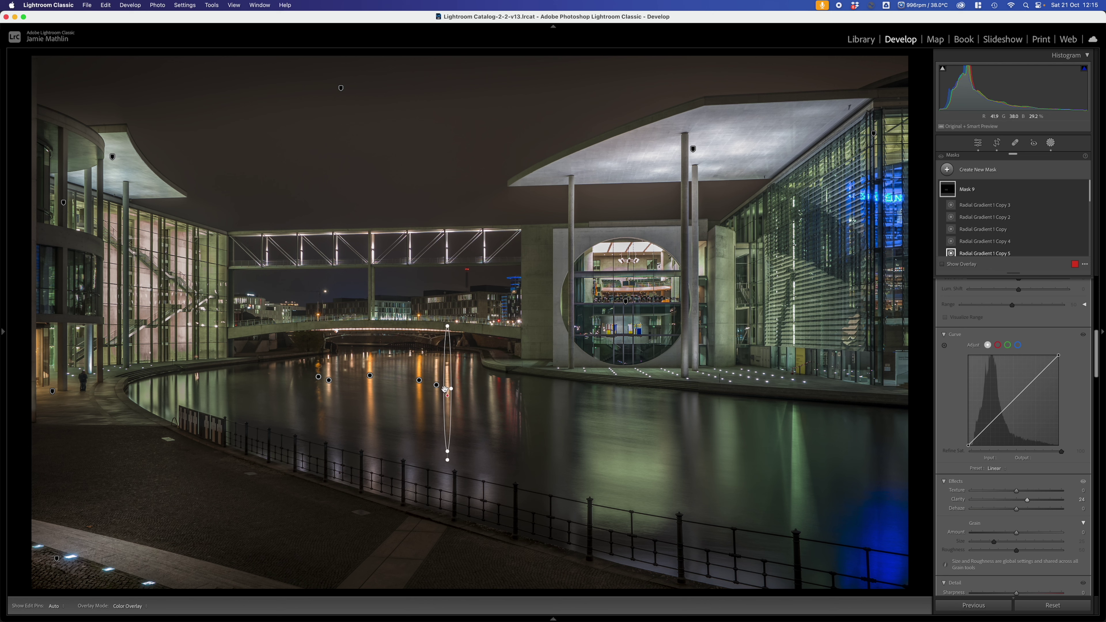
left_click_drag(447, 326, 448, 336)
Duplicate the original radial gradient twice more and place the copies over the next two reflections toward the right bank.
right_click(418, 383)
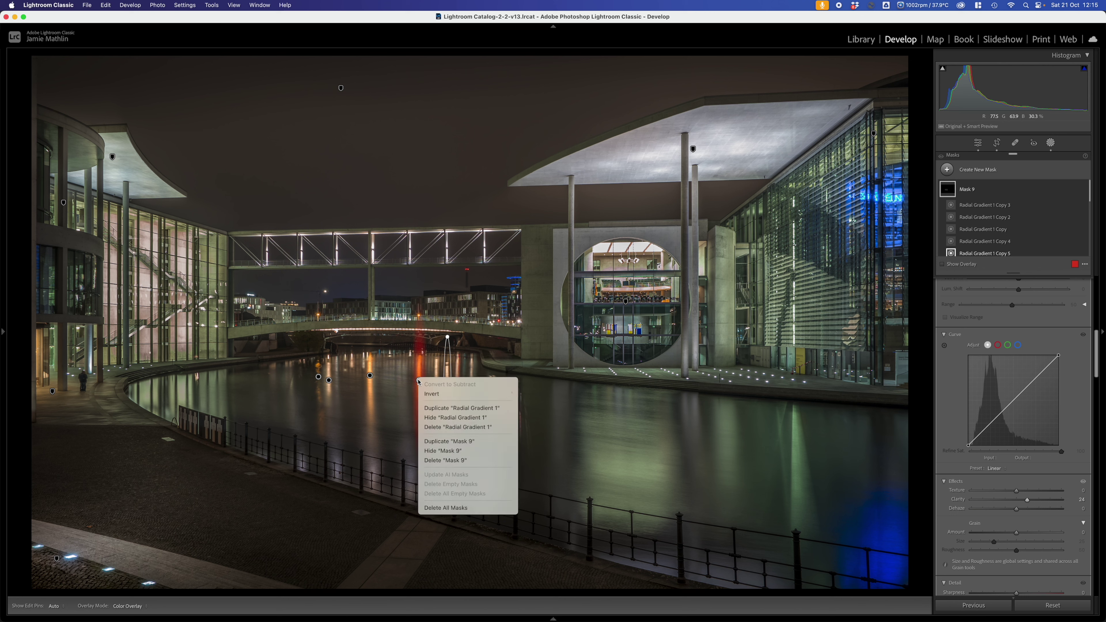
left_click(479, 408)
mouse_move(445, 395)
left_mouse_down()
mouse_move(407, 395)
mouse_move(458, 390)
left_mouse_up()
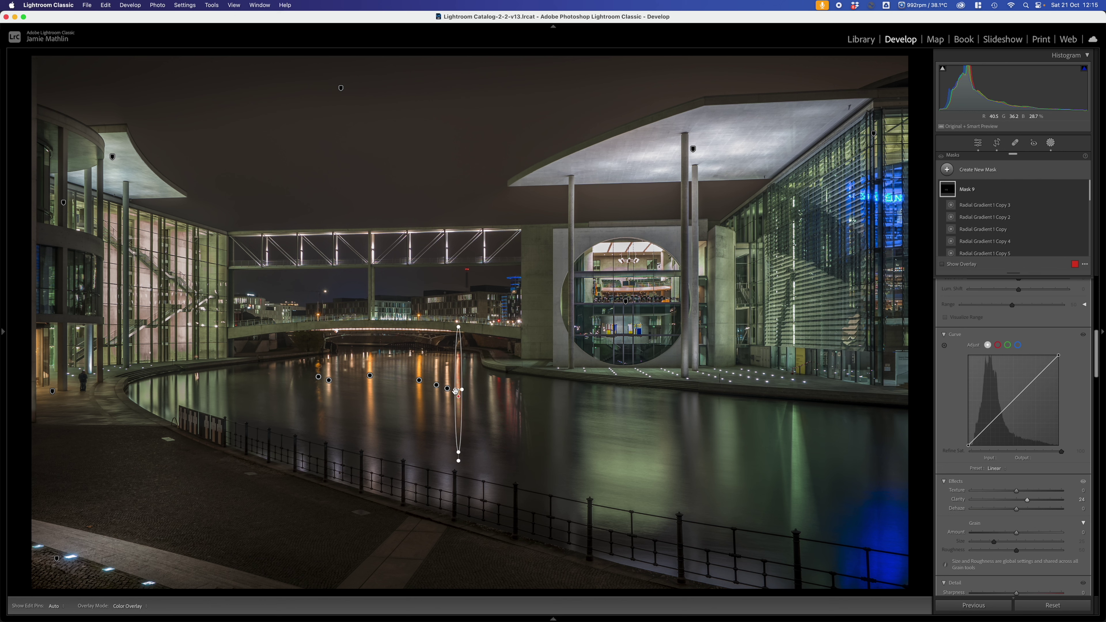
right_click(417, 381)
left_click(452, 408)
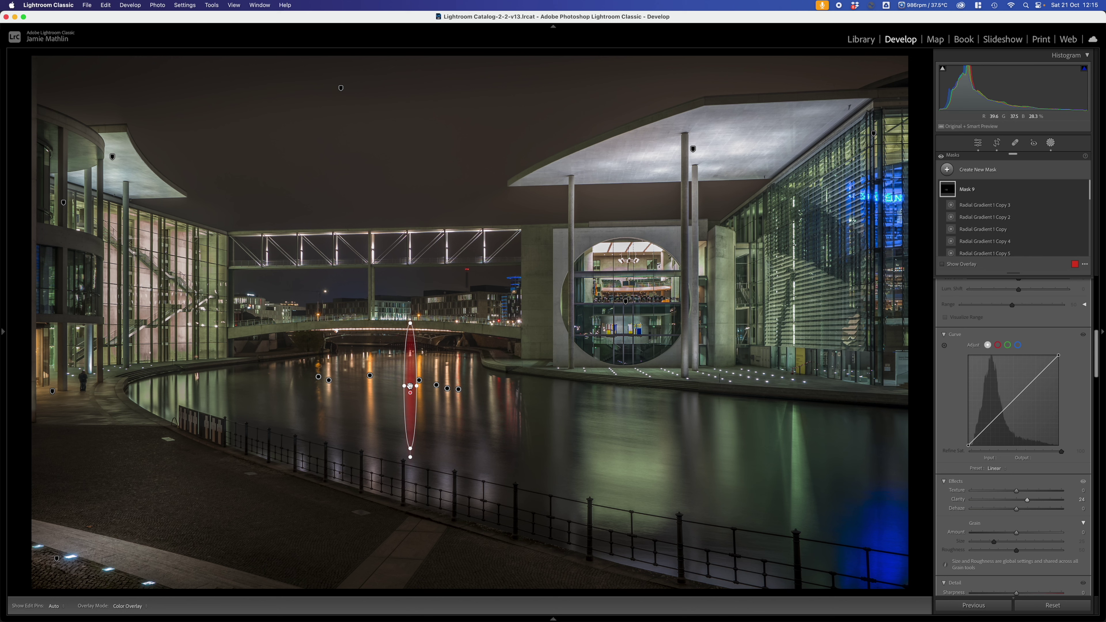
left_click_drag(410, 386, 473, 386)
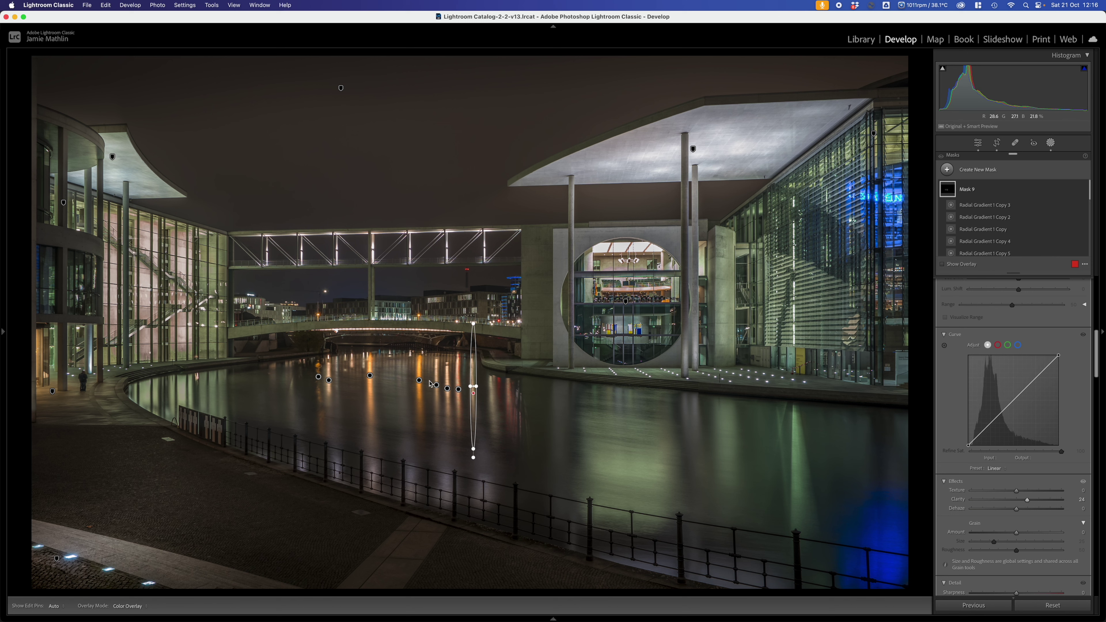
Add two more copies of the original gradient over the lower streaks beside the right bank, reshaping and slightly tilting the last.
right_click(419, 381)
left_click(428, 409)
left_click_drag(419, 380, 488, 403)
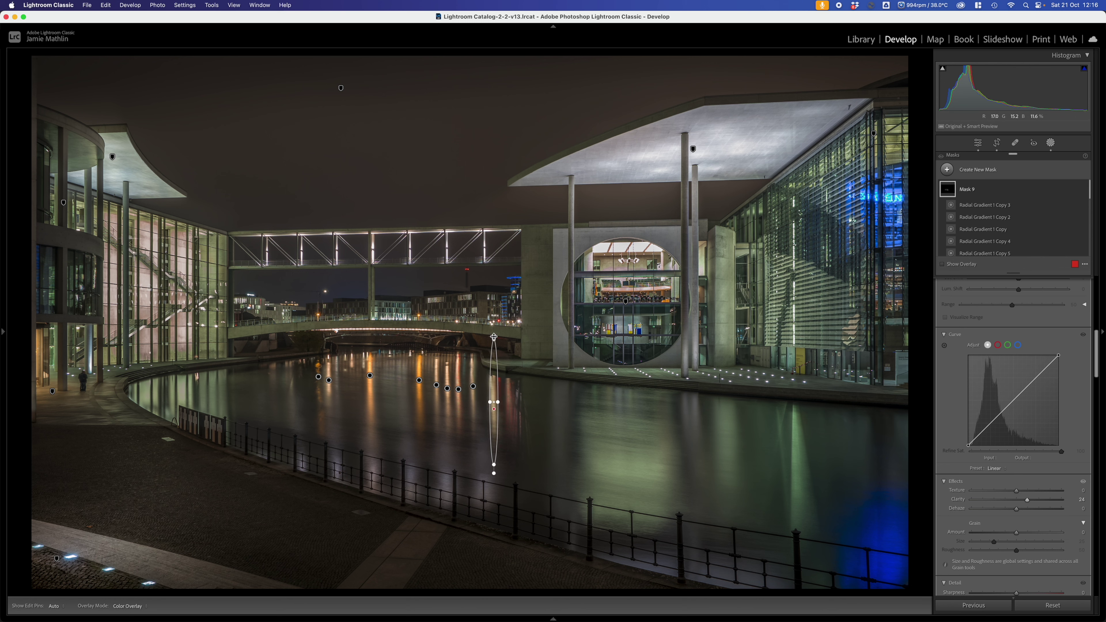
left_click_drag(493, 335, 491, 336)
right_click(420, 382)
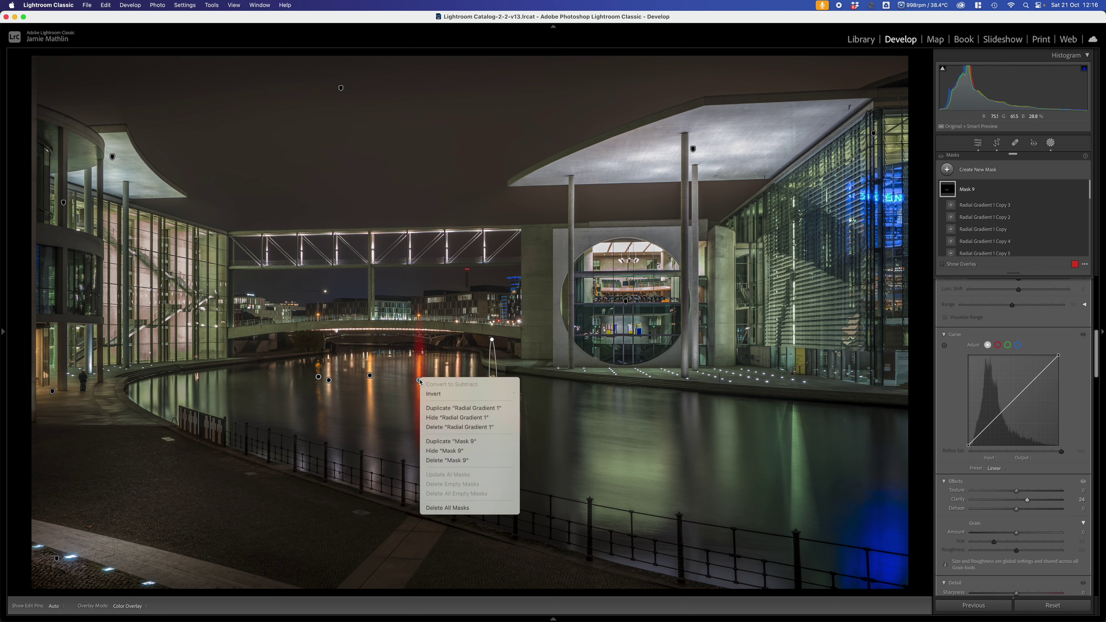
left_click(426, 397)
left_click_drag(426, 398, 507, 405)
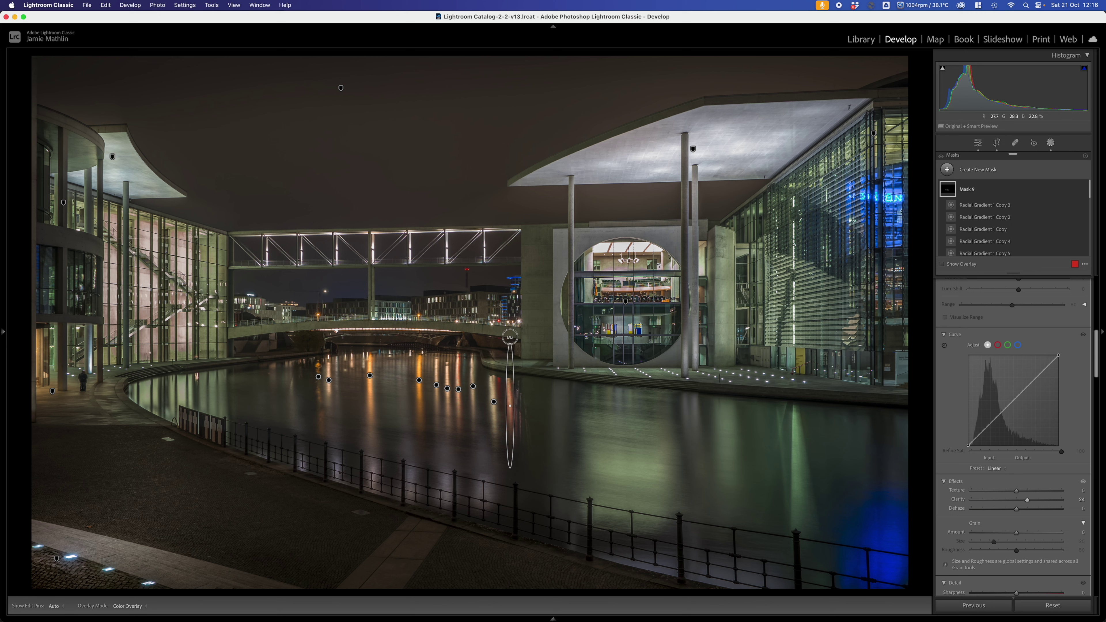
left_click_drag(510, 337, 508, 350)
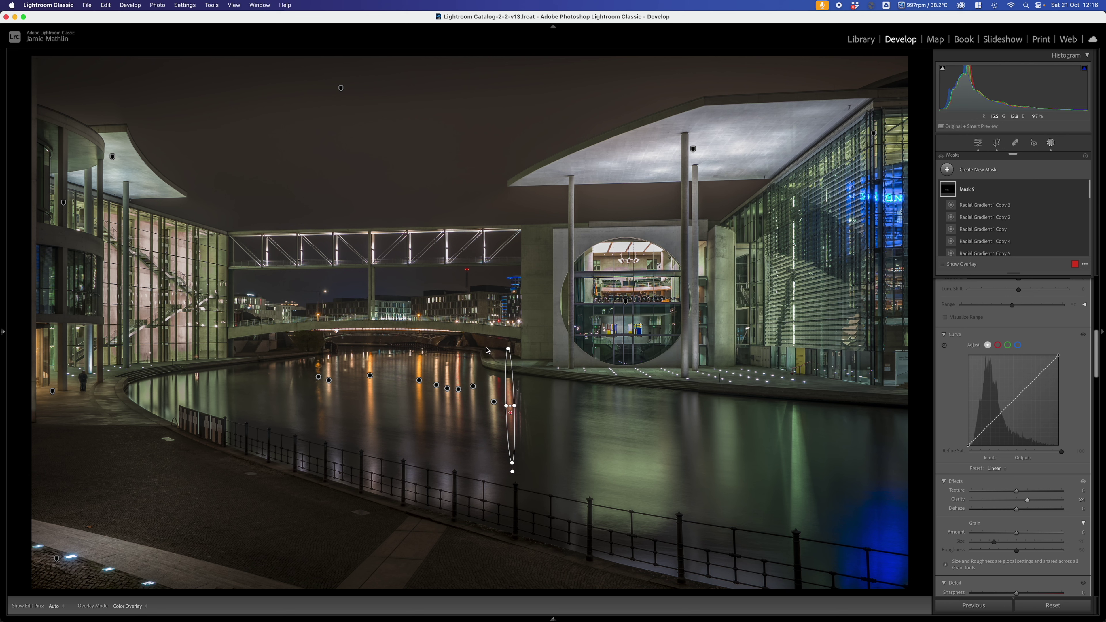
Subtract the area beneath the lower bridge, above the waterline, from the reflection mask with a brush at Feather 41, and review without pins.
scroll(1028, 211, "down", 5)
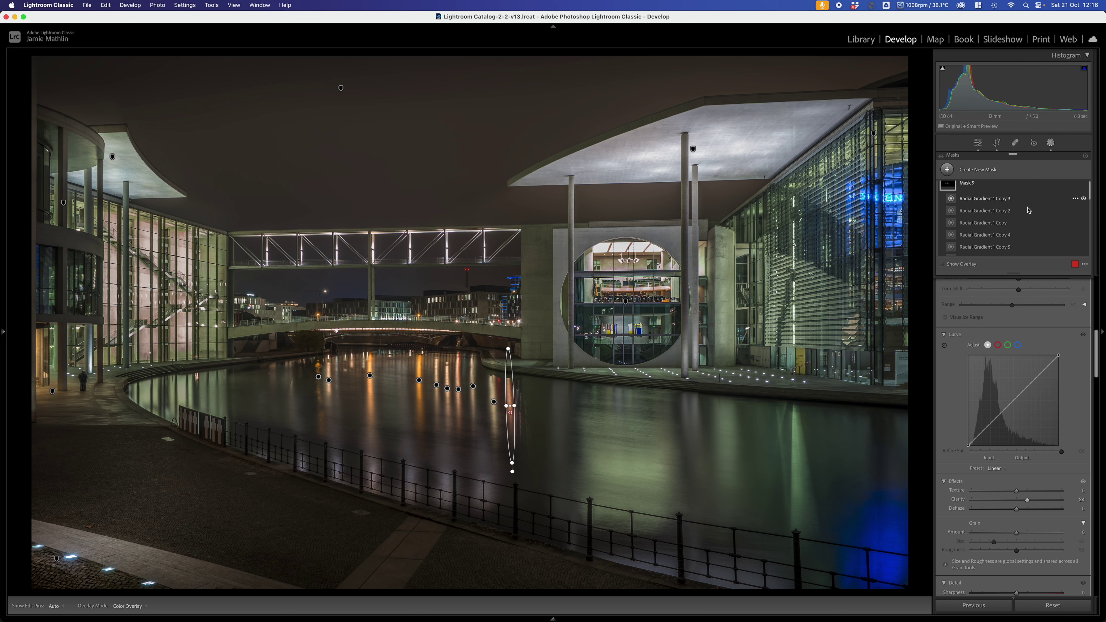
left_click(1045, 225)
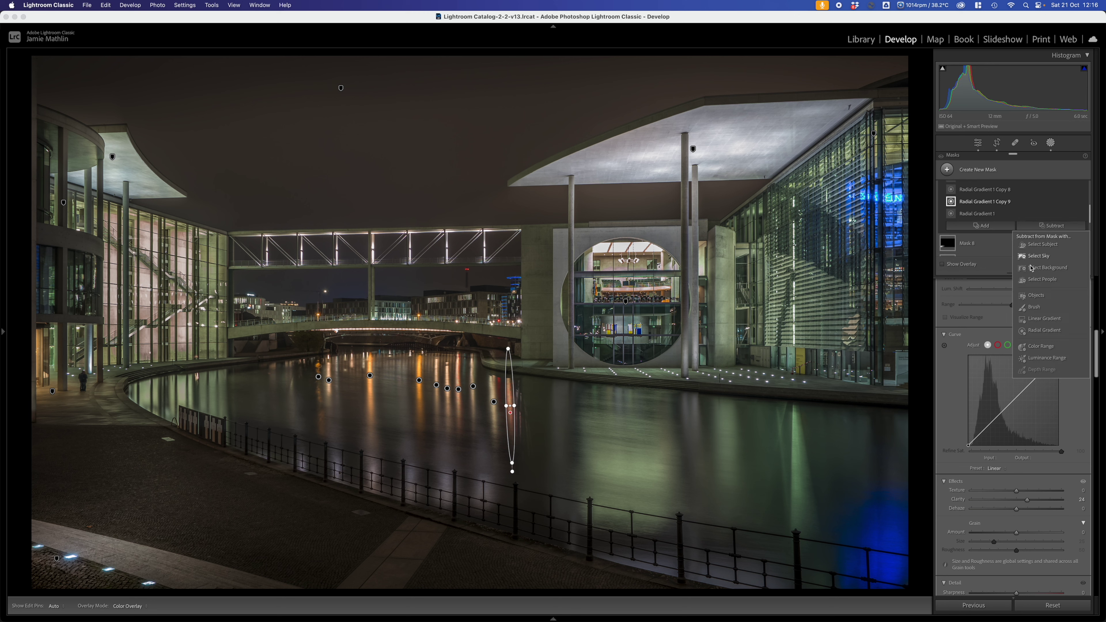
left_click(1036, 307)
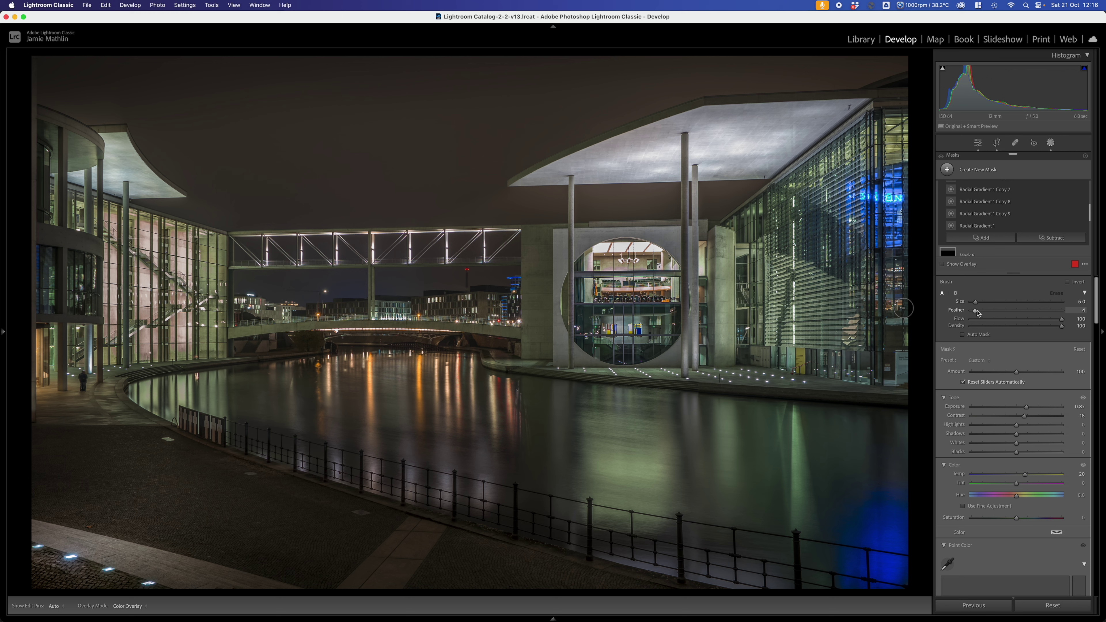
left_click_drag(977, 313, 1011, 315)
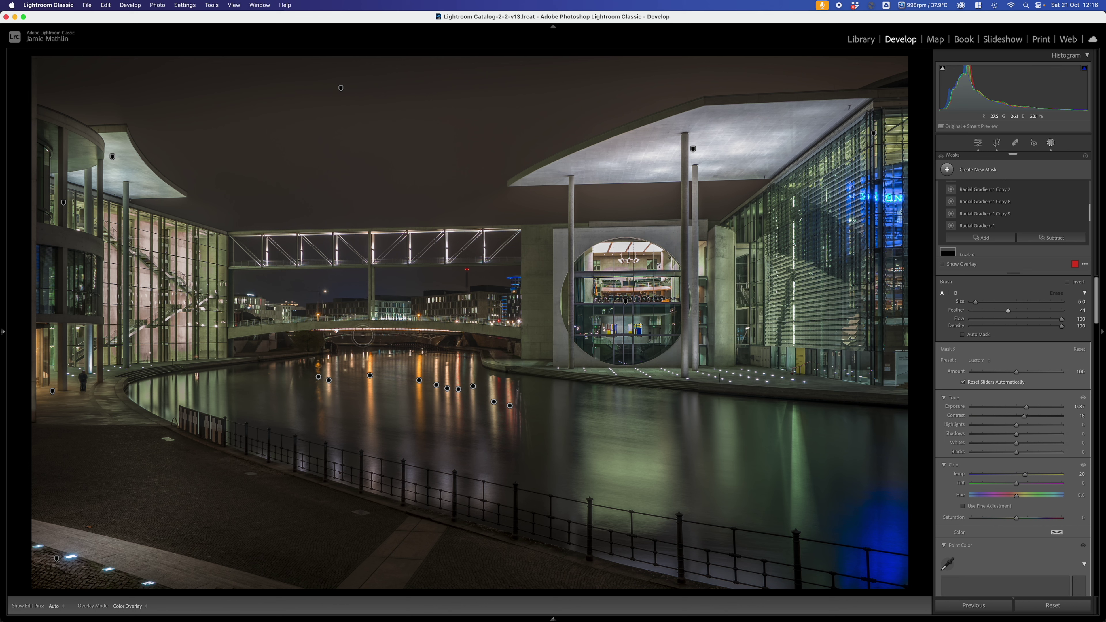
key("h")
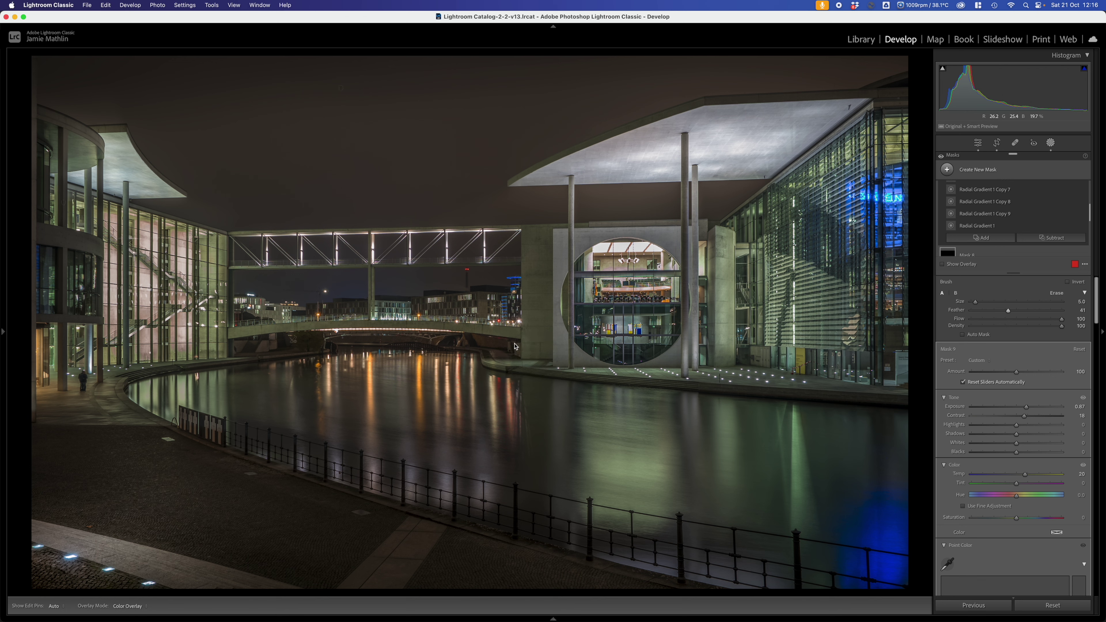
key("h")
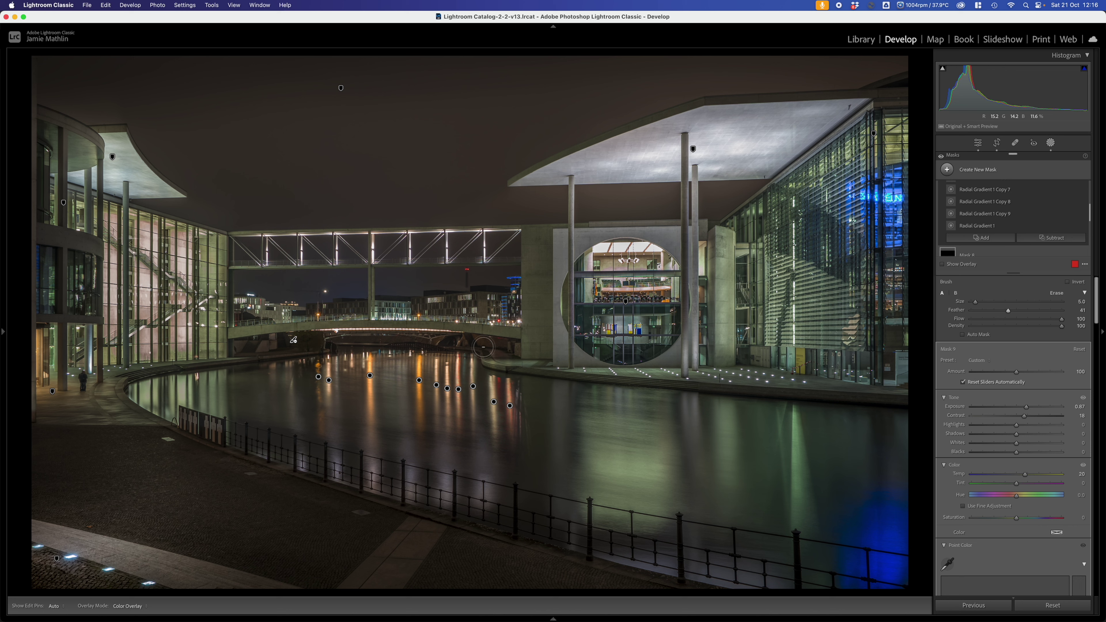
key("h")
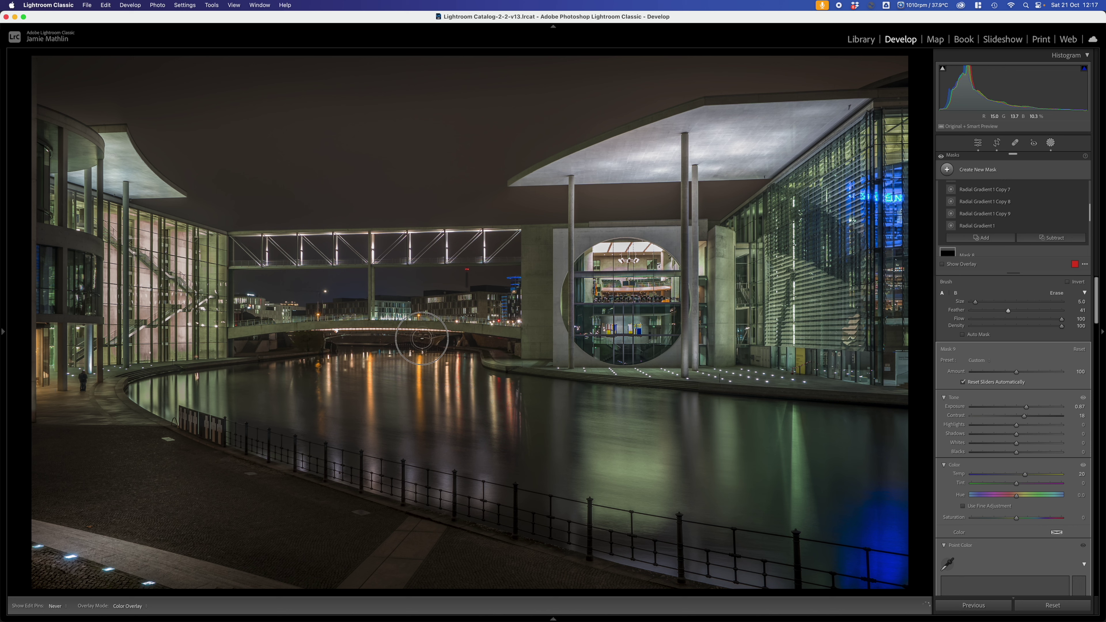
key("h")
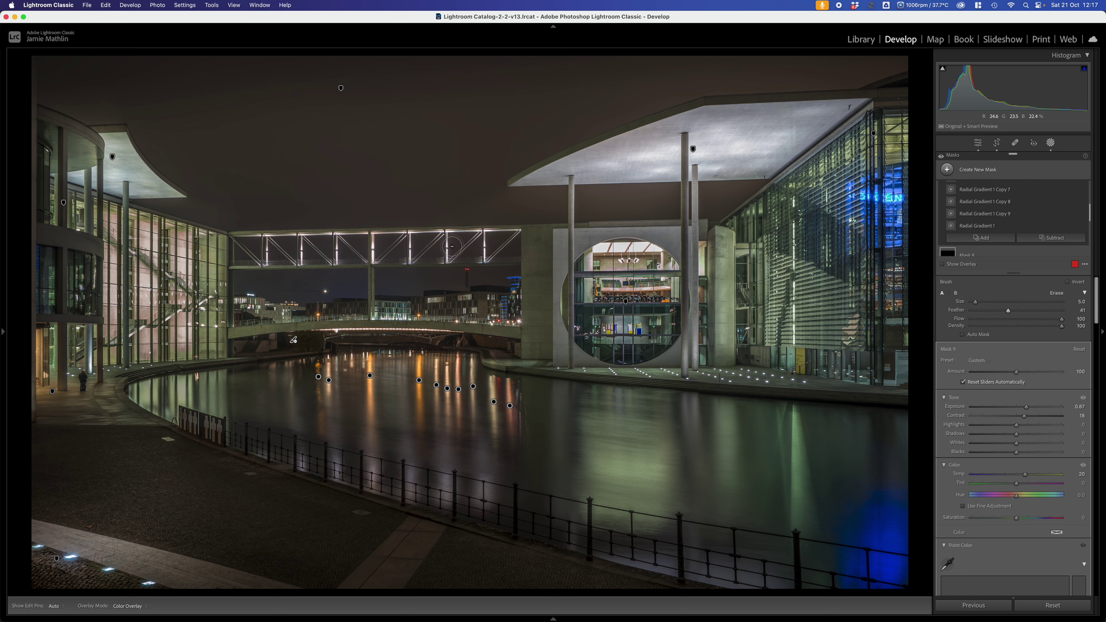
Create a new object mask covering the whole lit upper footbridge.
left_click(977, 170)
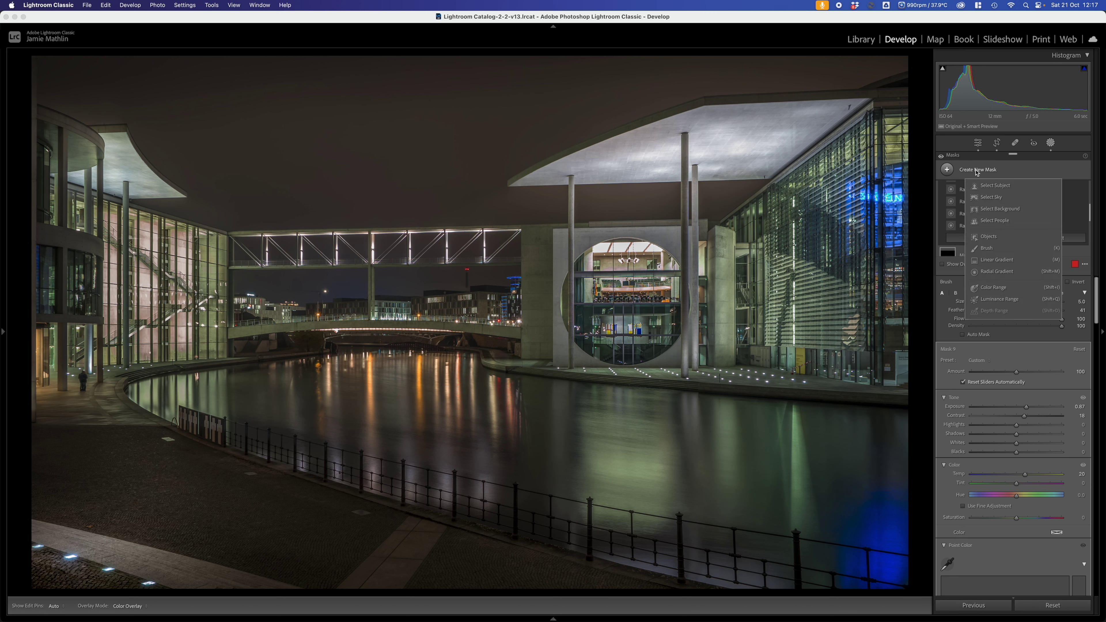
left_click(989, 236)
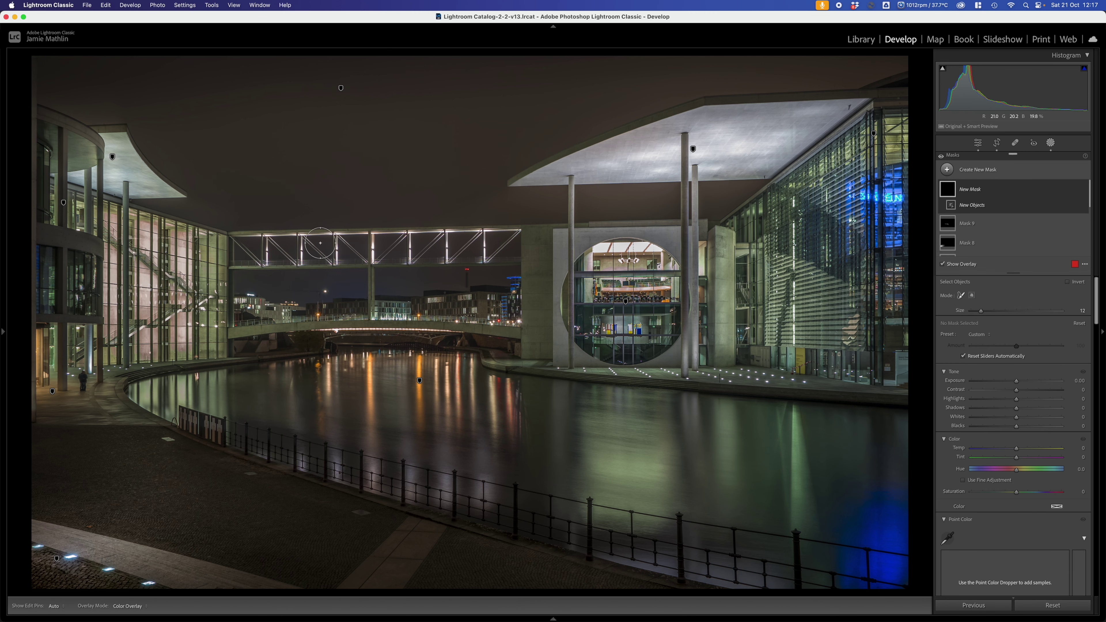
scroll(283, 240, "down", 4)
mouse_move(239, 234)
left_mouse_down()
mouse_move(520, 233)
mouse_move(479, 266)
mouse_move(515, 266)
mouse_move(233, 267)
mouse_move(235, 242)
mouse_move(264, 264)
mouse_move(267, 247)
mouse_move(303, 268)
mouse_move(307, 244)
mouse_move(335, 268)
mouse_move(341, 245)
mouse_move(372, 267)
mouse_move(375, 244)
mouse_move(376, 259)
mouse_move(409, 244)
mouse_move(415, 260)
mouse_move(486, 243)
left_mouse_up()
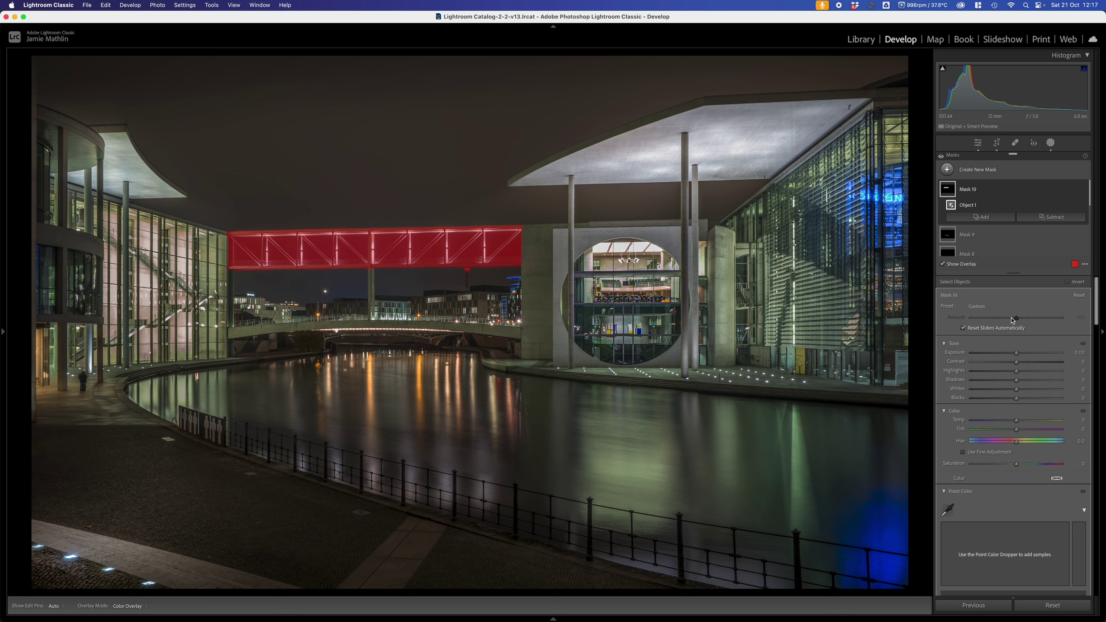
Try darkening the upper footbridge with Exposure -1.25, undo that change, and delete the footbridge mask.
left_click_drag(1016, 352, 1001, 353)
key("o")
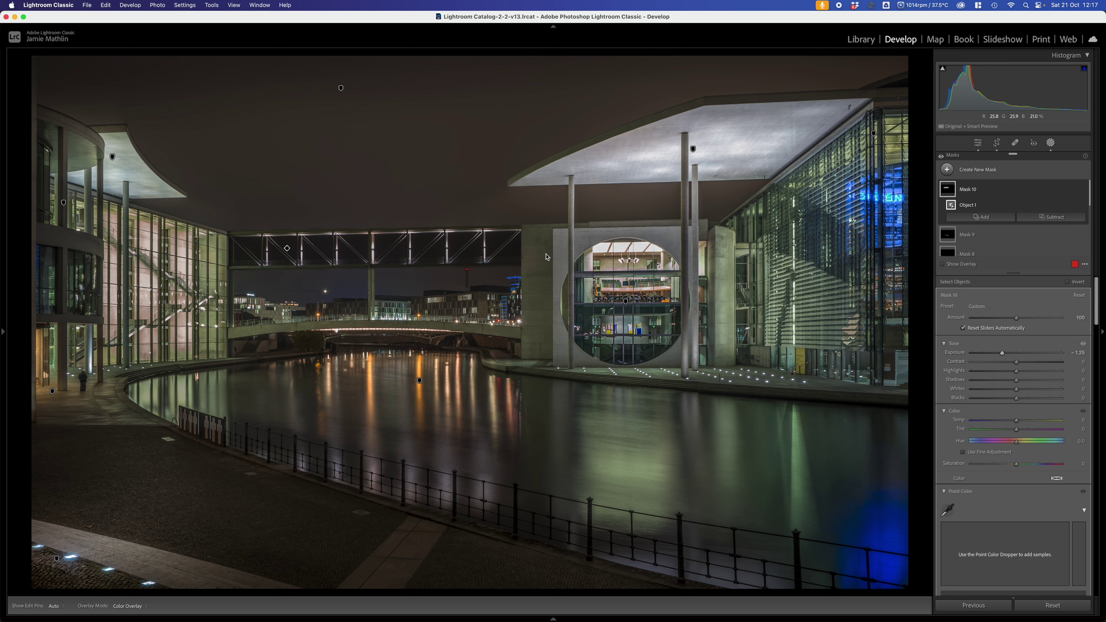
key("super+z")
key("o")
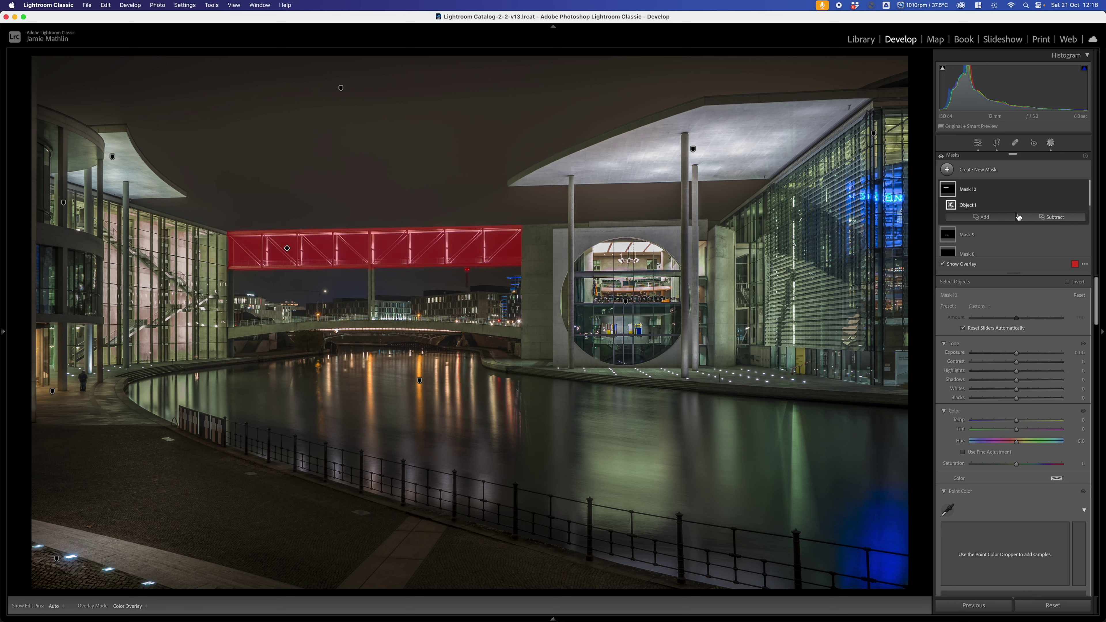
left_click(1074, 191)
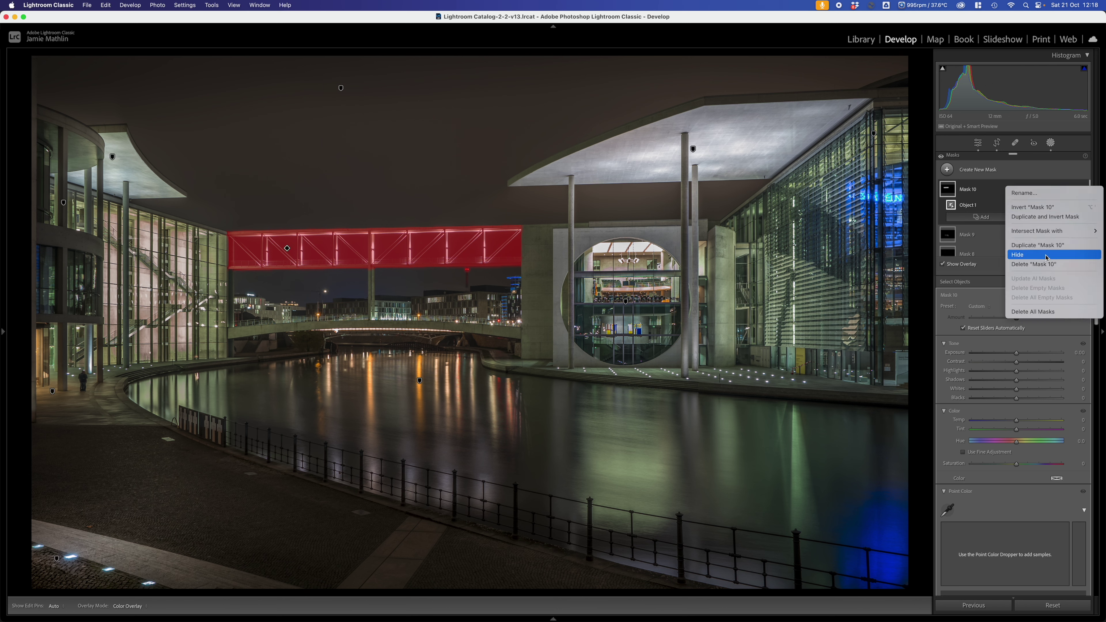
left_click(1033, 264)
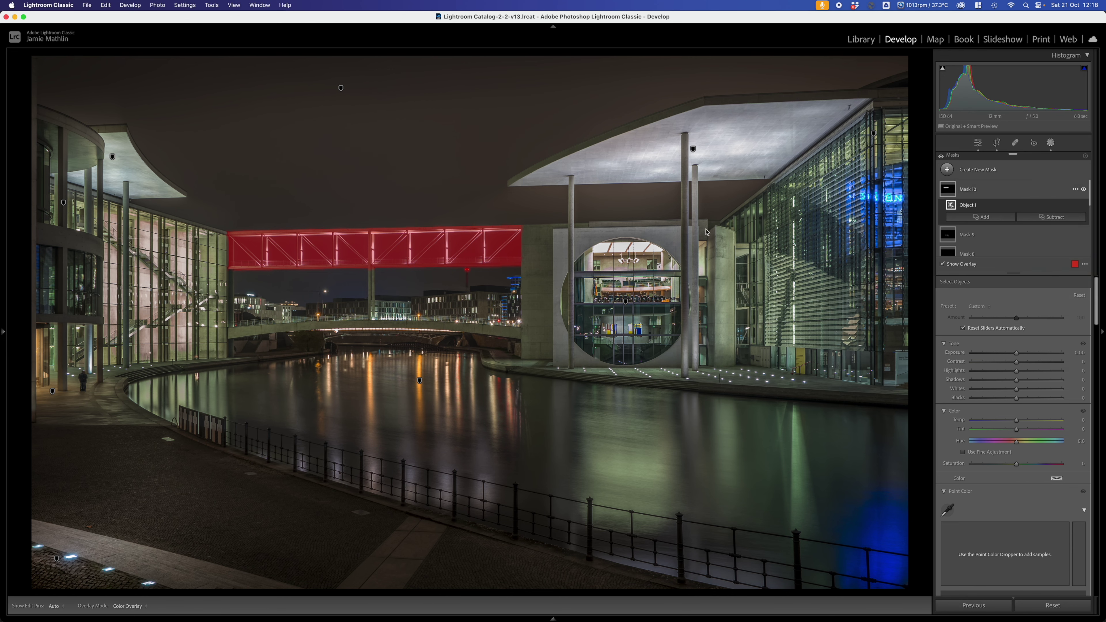
Create a new object mask over the left part of the upper footbridge's top beam in a close-up view.
left_click(258, 260)
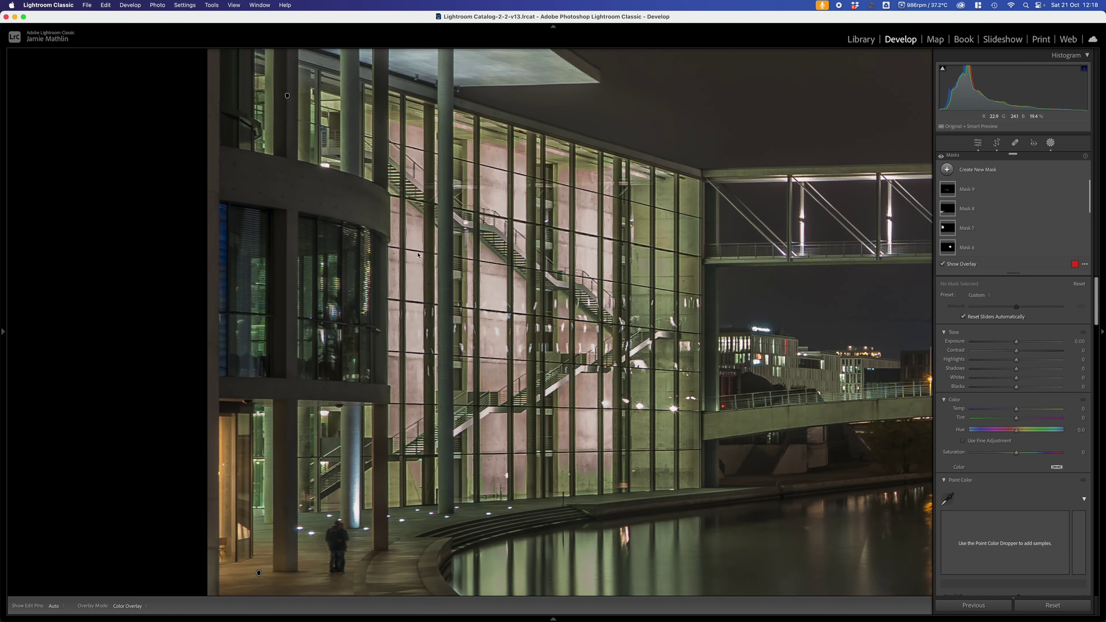
scroll(418, 255, "right", 15)
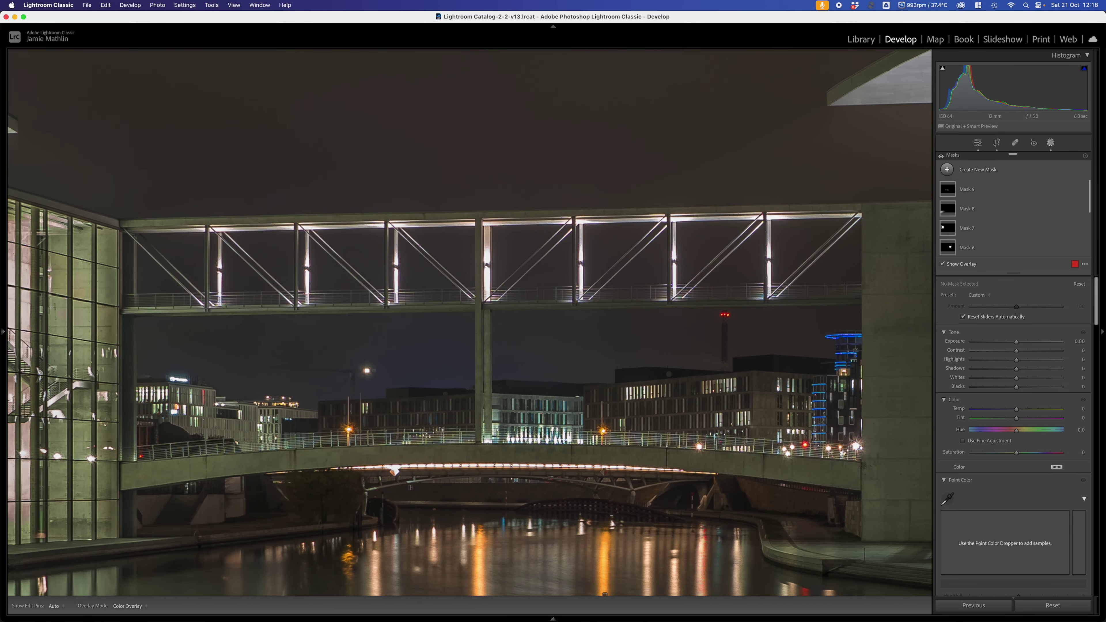
left_click(973, 170)
left_click(991, 244)
left_click_drag(131, 225, 391, 221)
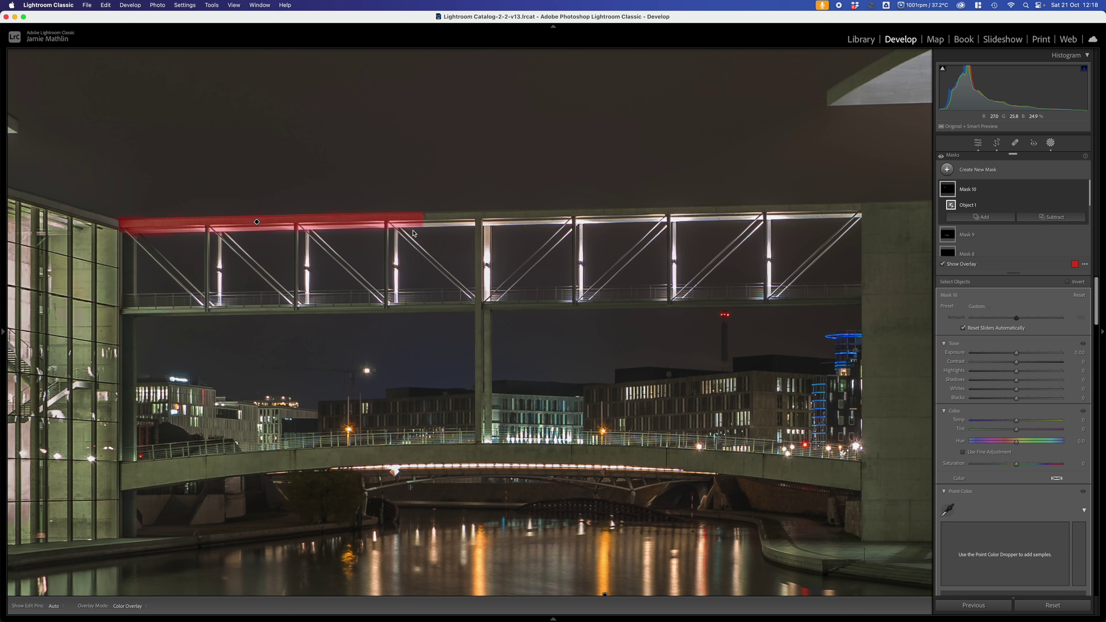
Add an object selection over the rest of the upper footbridge's top beam, extending the mask to the beam's right end.
left_click(981, 216)
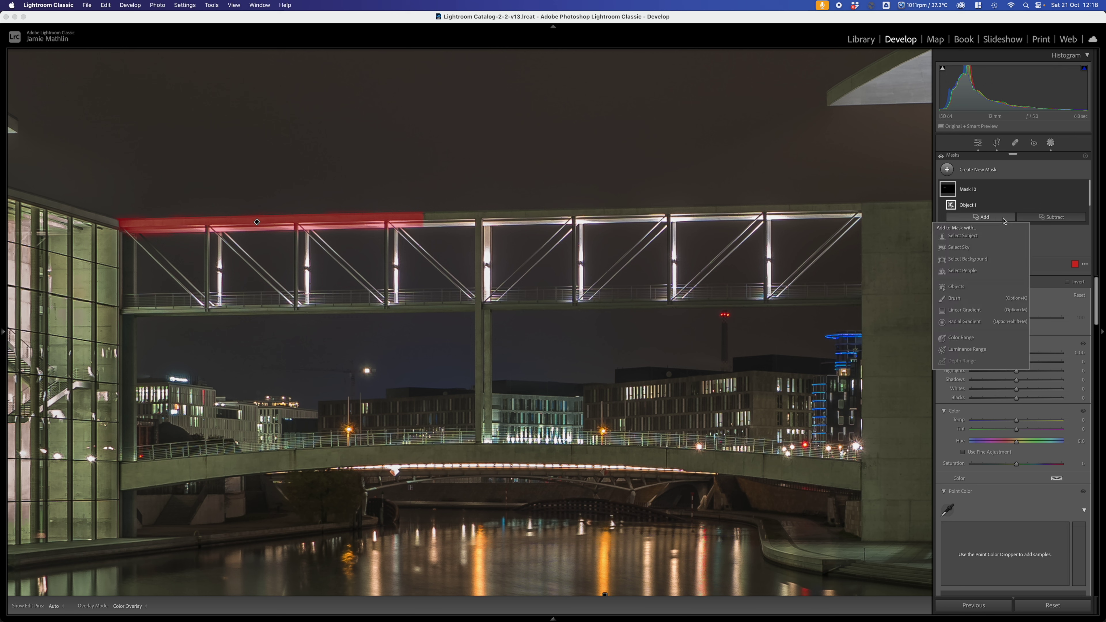
left_click(956, 286)
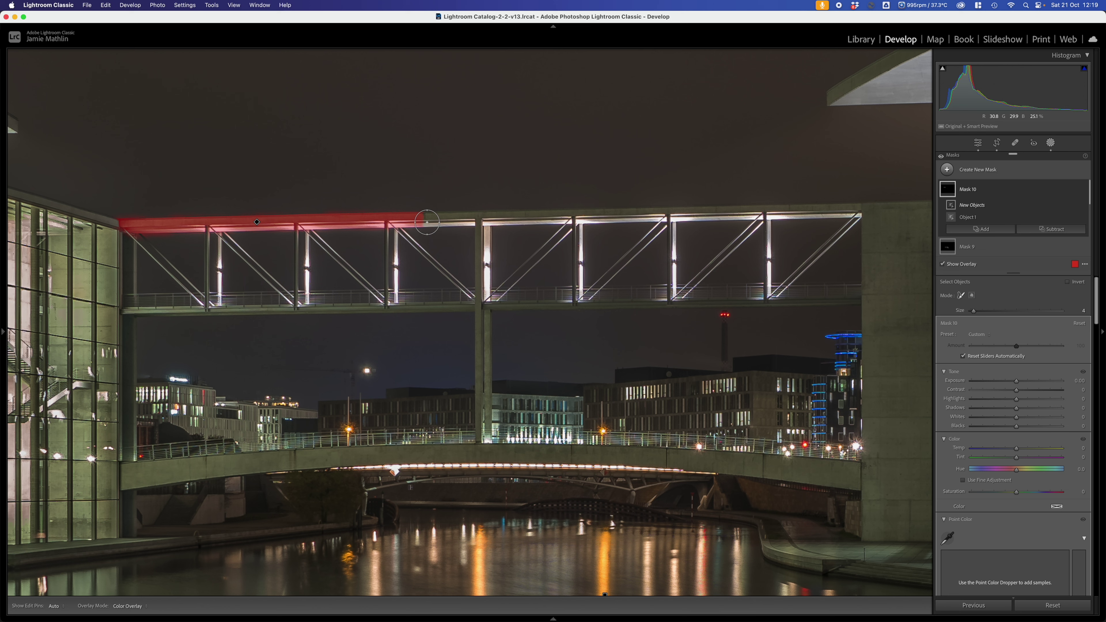
mouse_move(426, 219)
left_mouse_down()
mouse_move(858, 209)
mouse_move(636, 215)
left_mouse_up()
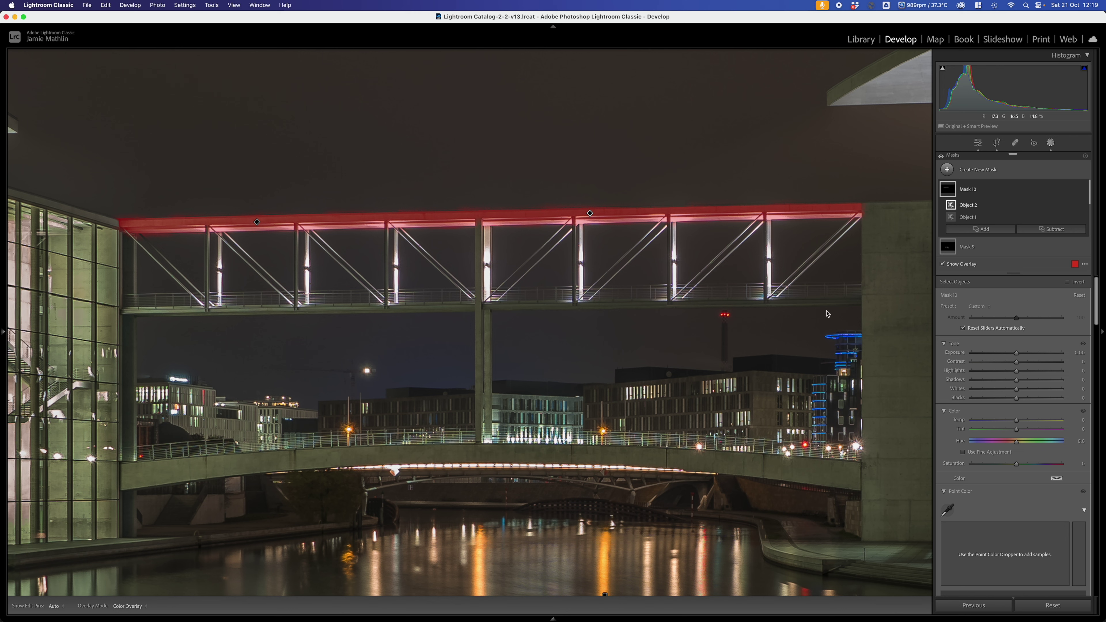
Add the footbridge's rightmost diagonal brace and the vertical post beside it to the mask as object selections.
left_click(982, 228)
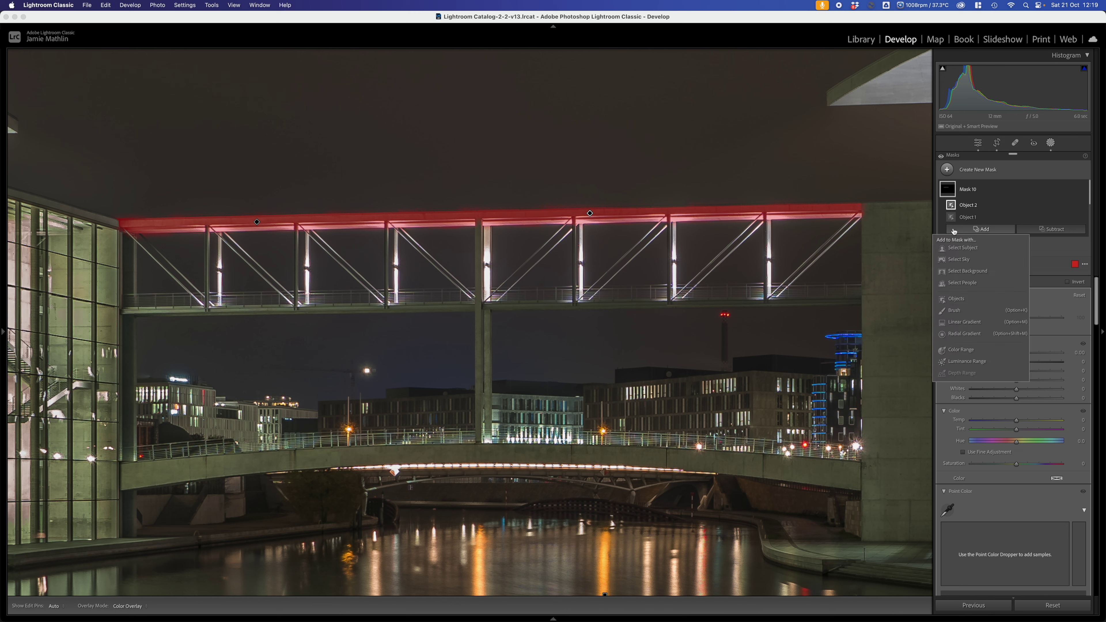
left_click(958, 298)
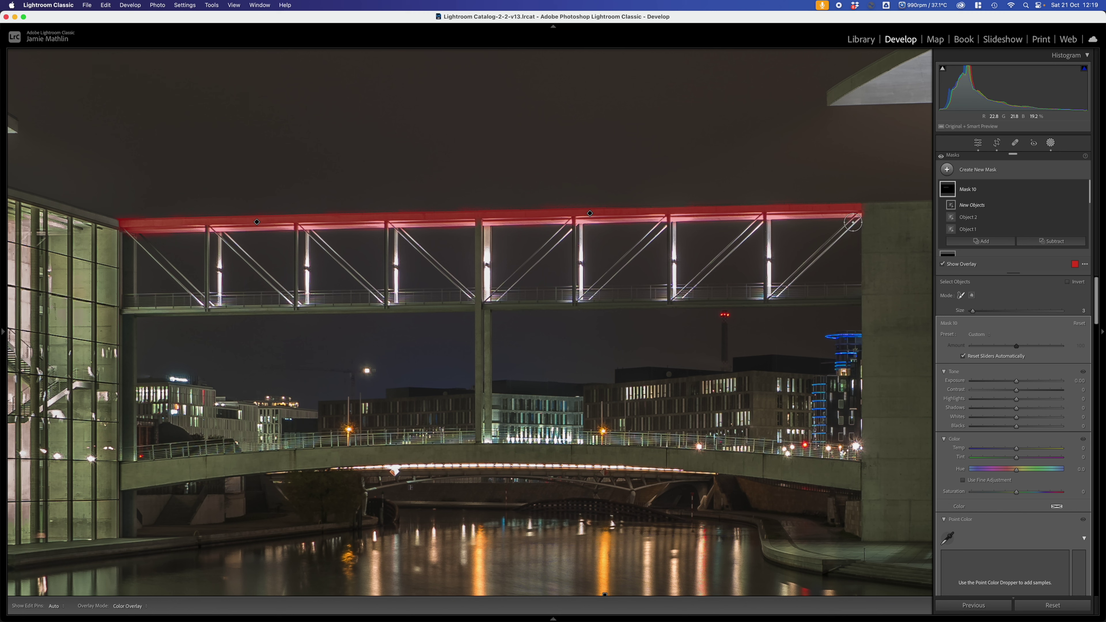
left_click_drag(855, 220, 767, 301)
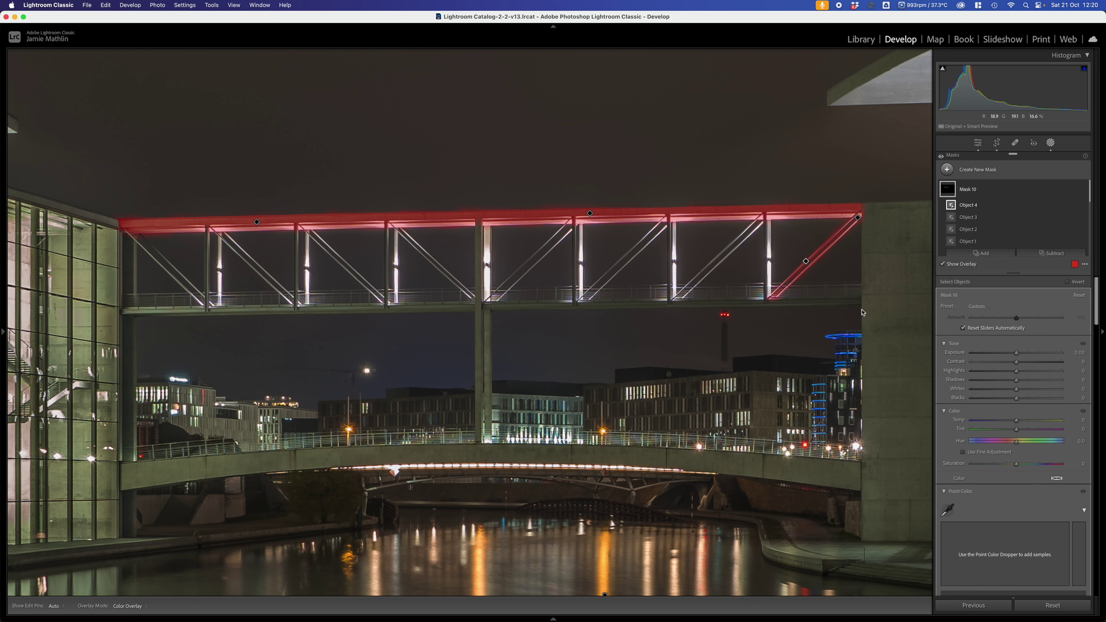
left_click(981, 253)
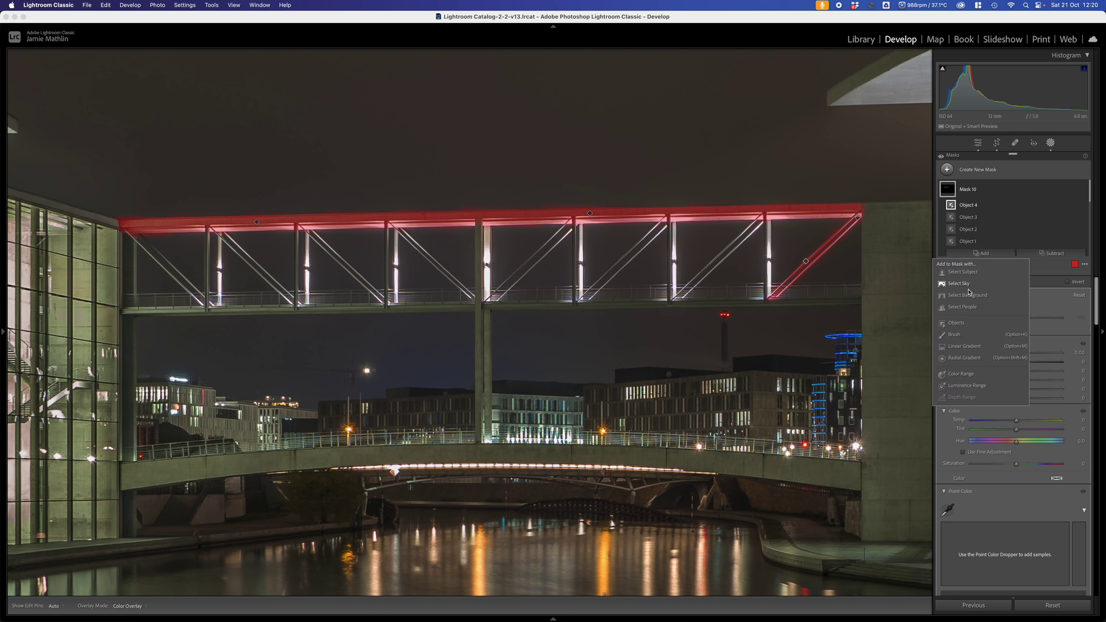
left_click(956, 323)
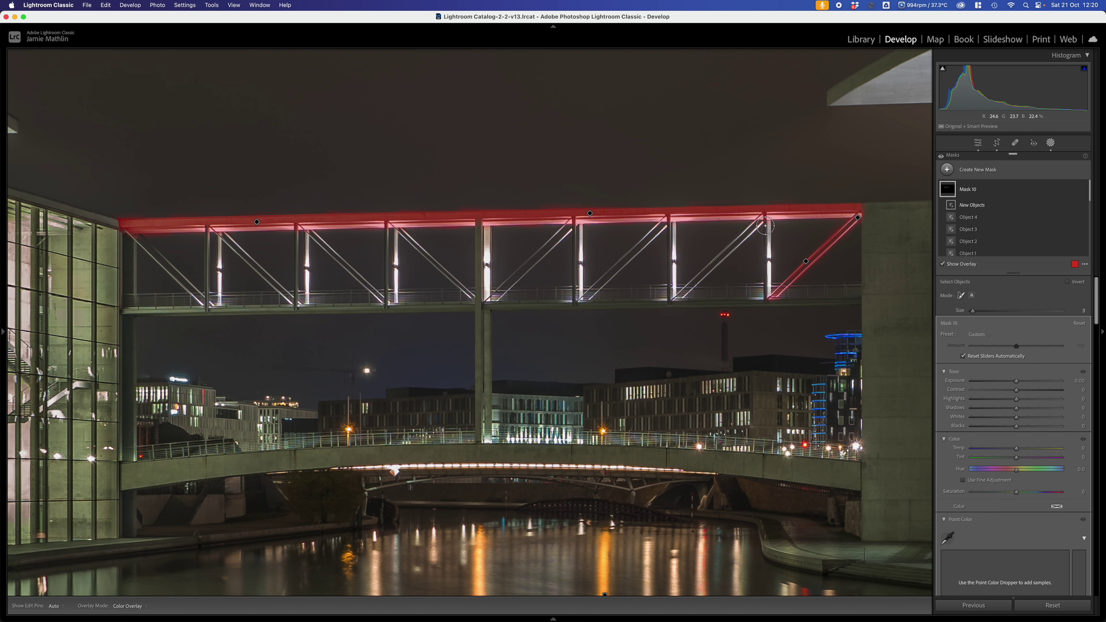
mouse_move(764, 226)
left_mouse_down()
mouse_move(759, 296)
mouse_move(773, 291)
left_mouse_up()
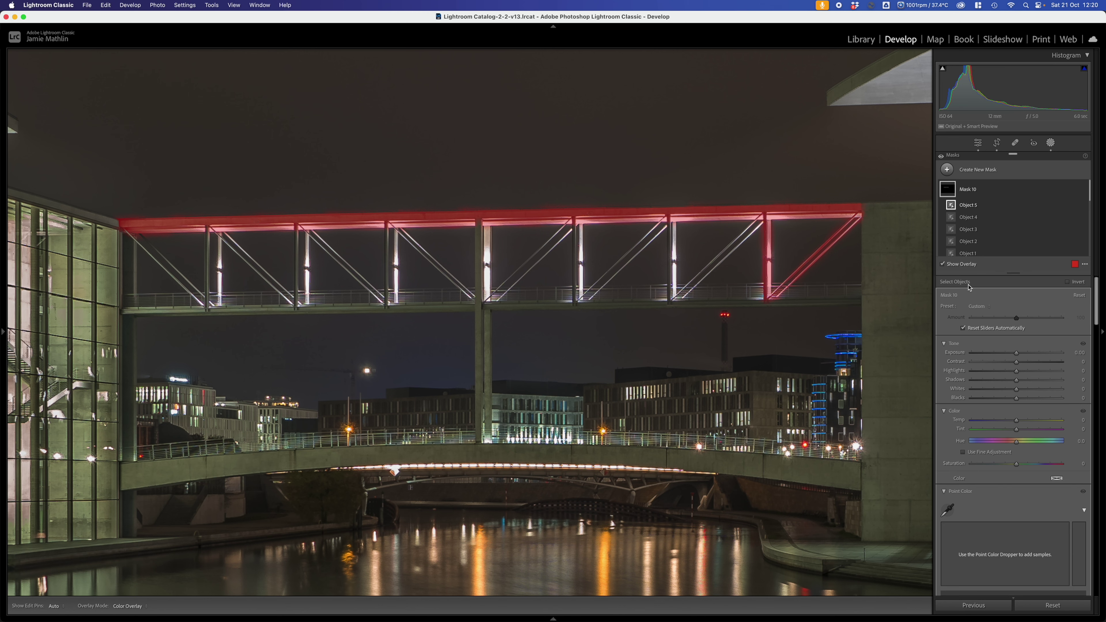
Add the remaining diagonal braces and vertical posts of the footbridge's right half to the mask as object selections.
scroll(988, 248, "down", 3)
left_click(980, 214)
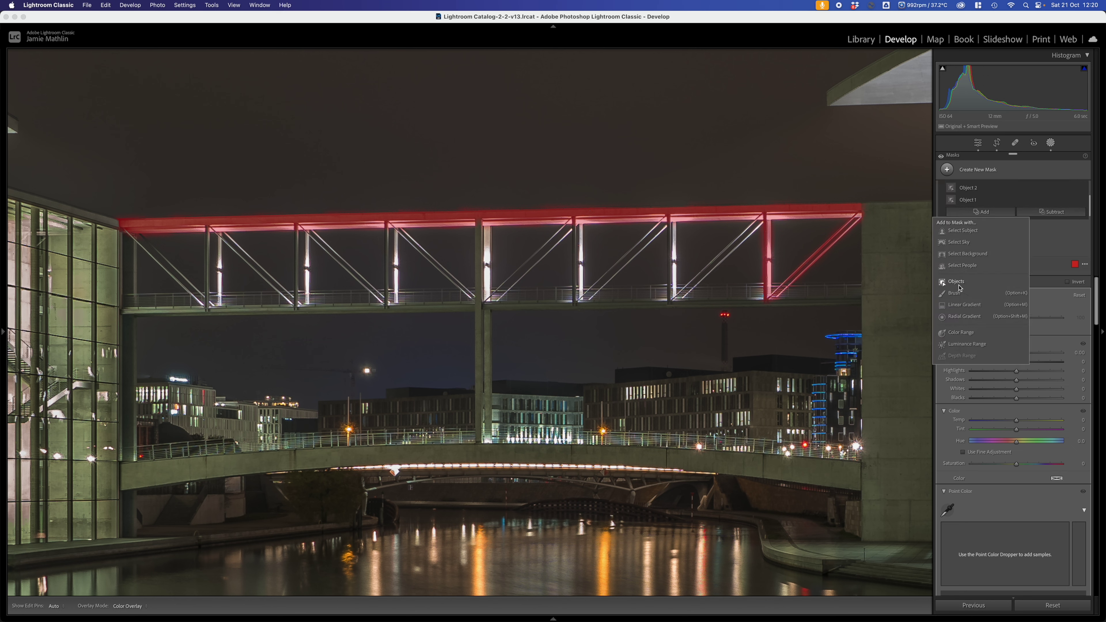
mouse_move(761, 217)
left_mouse_down()
mouse_move(671, 301)
mouse_move(672, 210)
left_mouse_up()
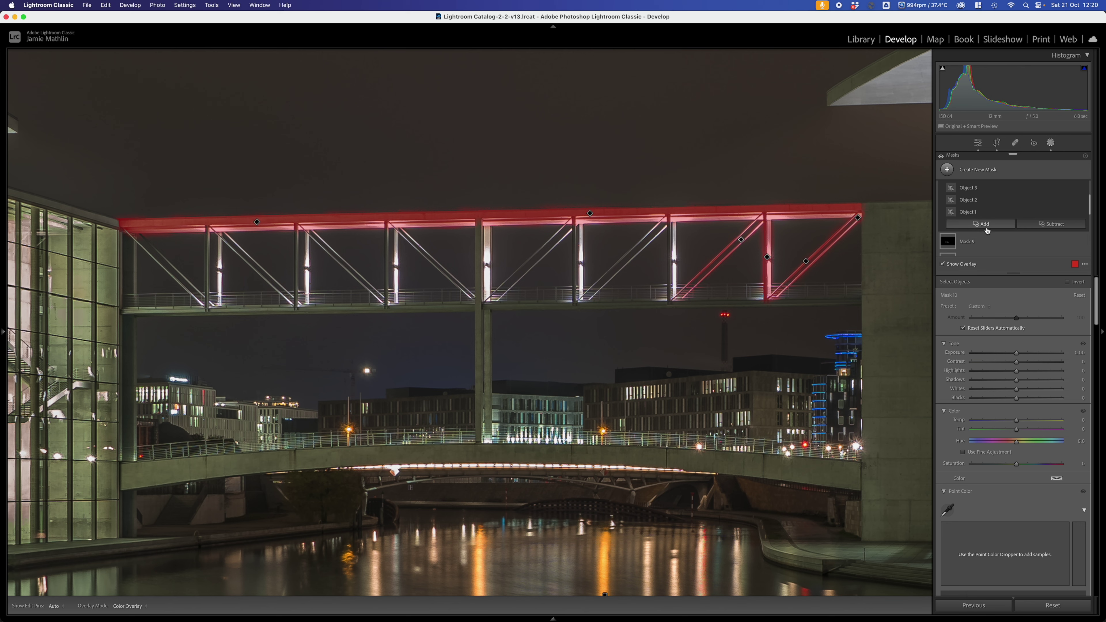
Add the diagonal braces and vertical posts of the footbridge's left half to the mask as object selections.
left_click(975, 223)
left_click(956, 293)
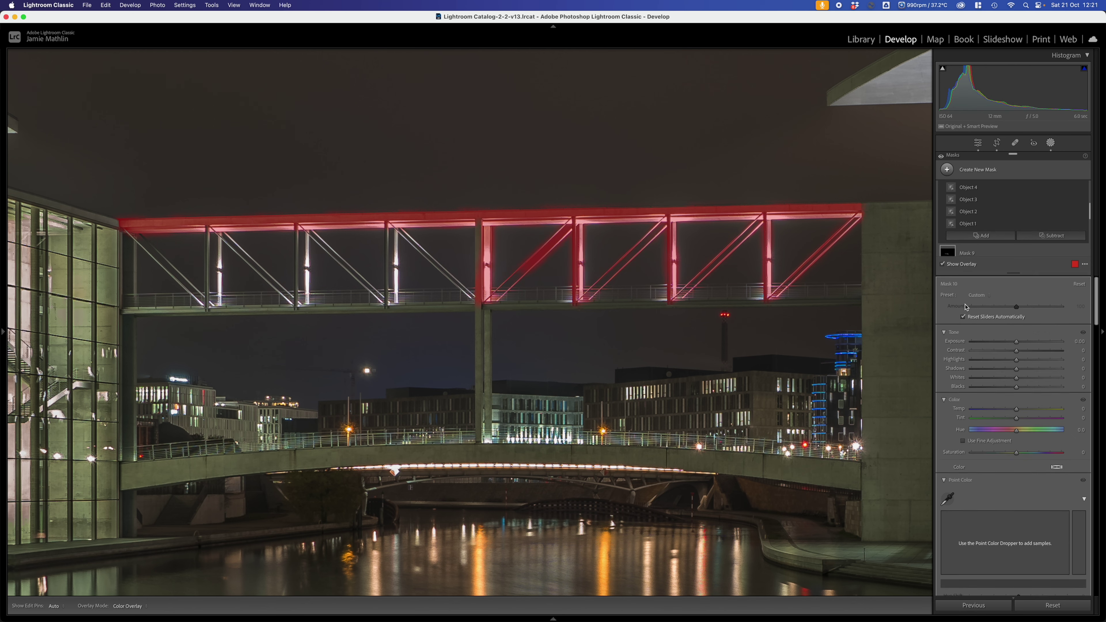
left_click_drag(129, 227, 218, 301)
left_click_drag(212, 227, 276, 291)
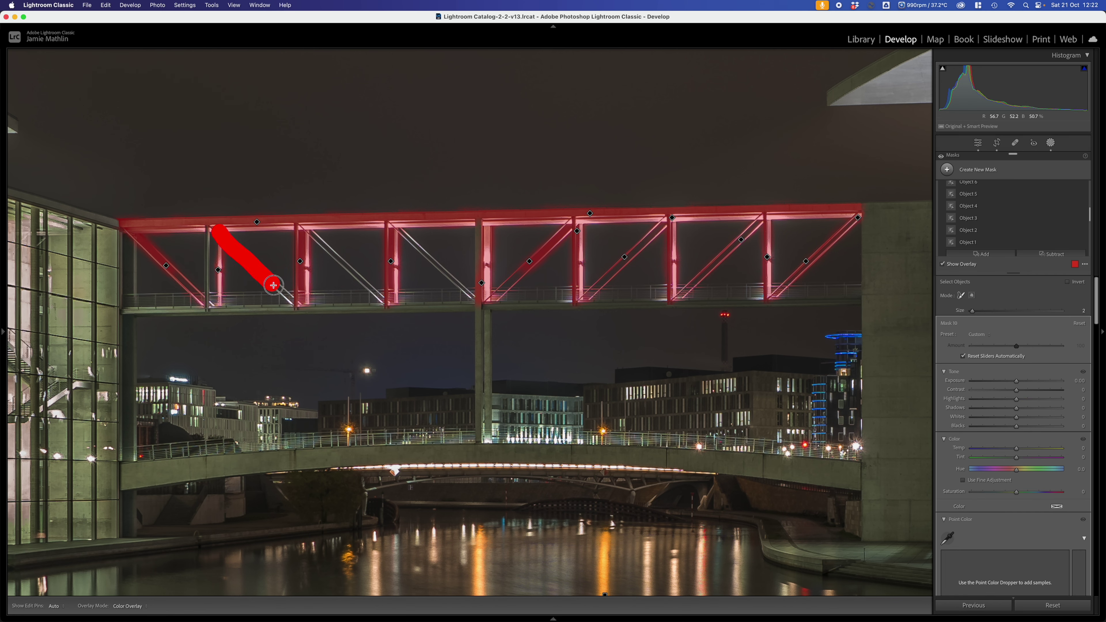
left_click(985, 228)
left_click_drag(407, 231, 475, 311)
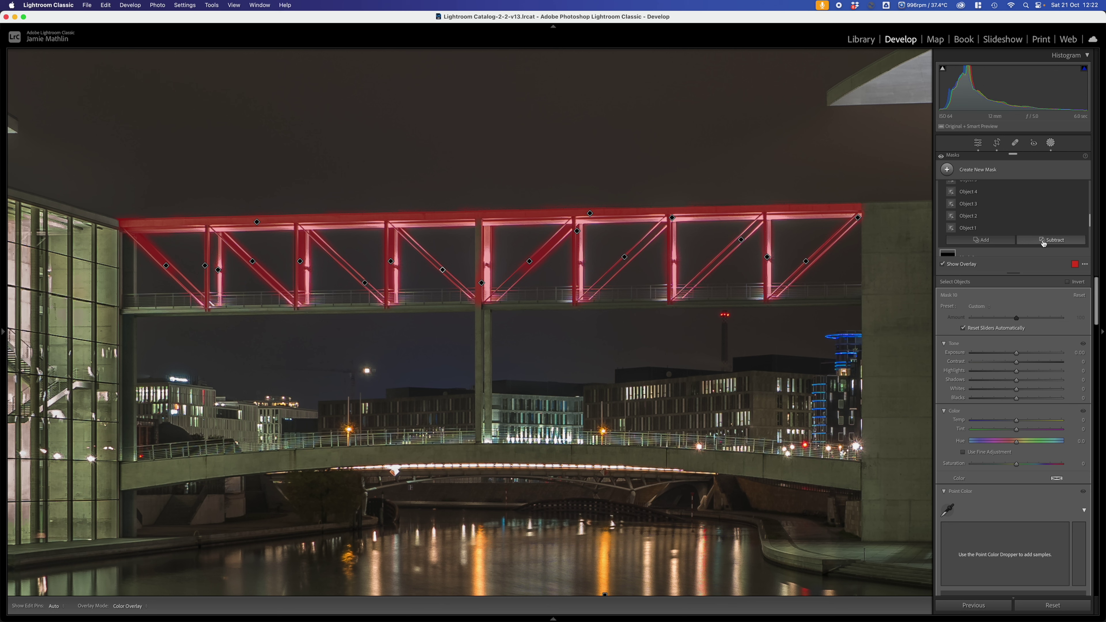
Subtract the mask spill between and around the footbridge's diagonal braces and posts with a small brush at Feather 41, working close up.
scroll(988, 204, "up", 5)
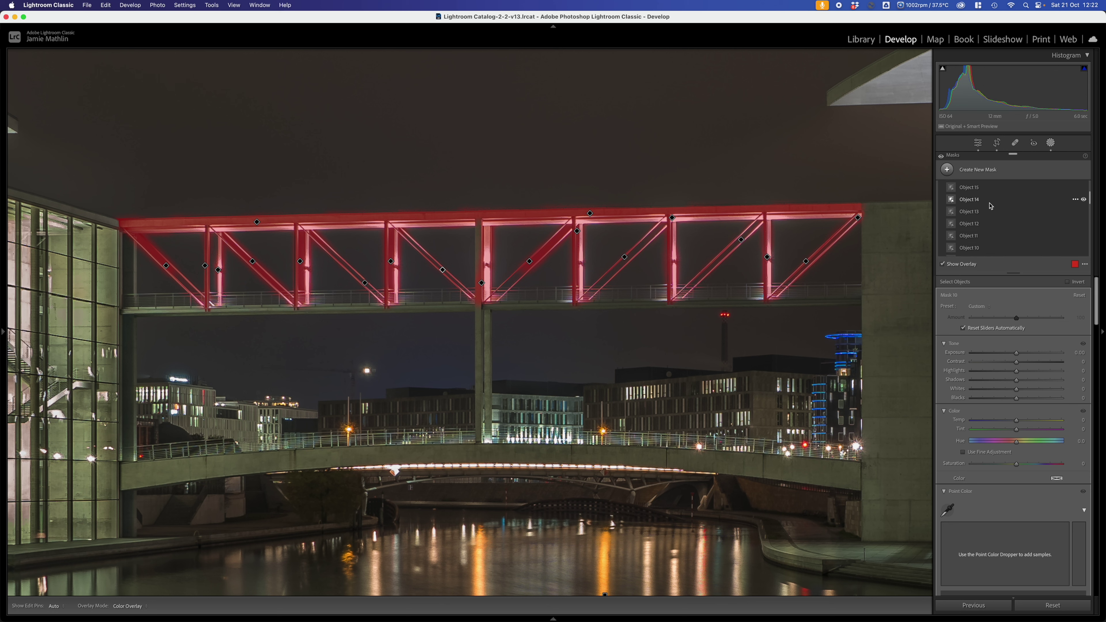
scroll(989, 206, "up", 3)
scroll(990, 206, "down", 8)
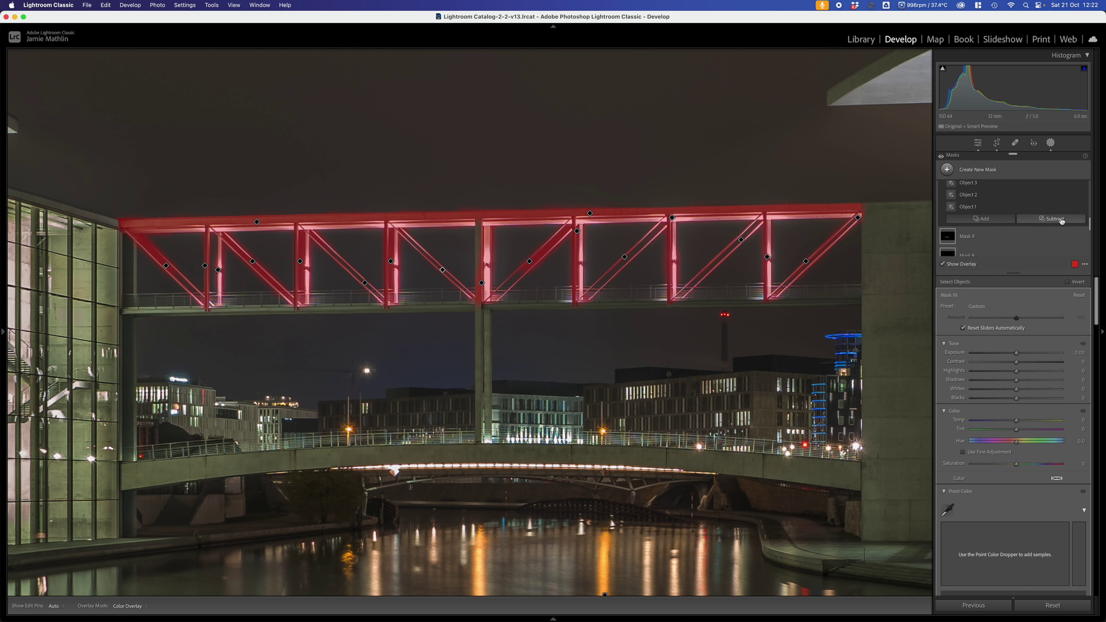
left_click(1061, 220)
left_click(1040, 302)
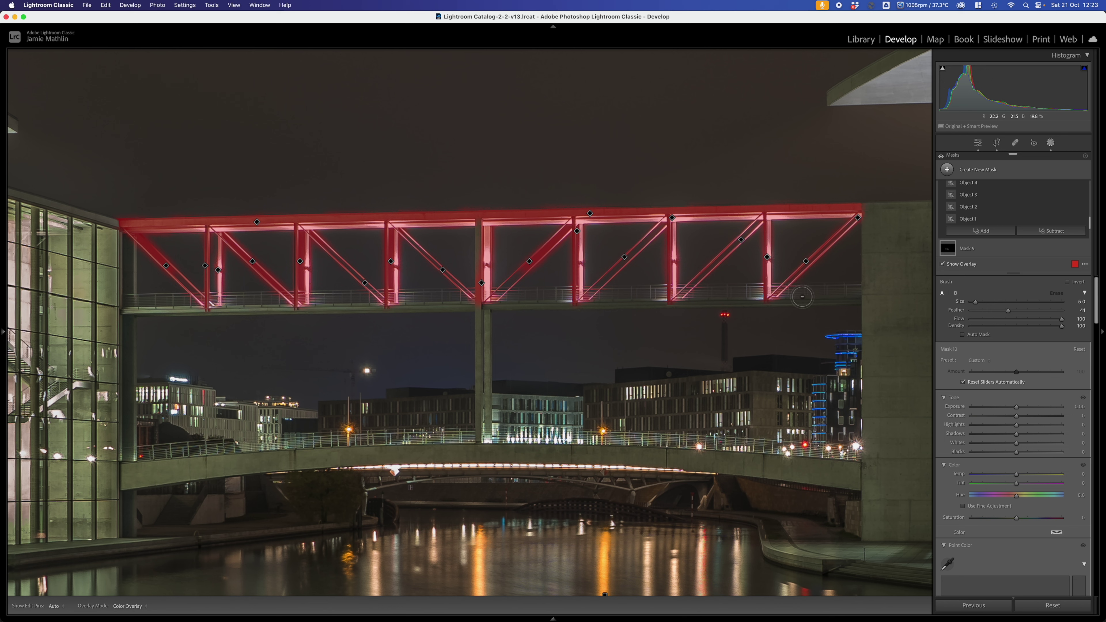
scroll(801, 297, "down", 4)
left_click(559, 235)
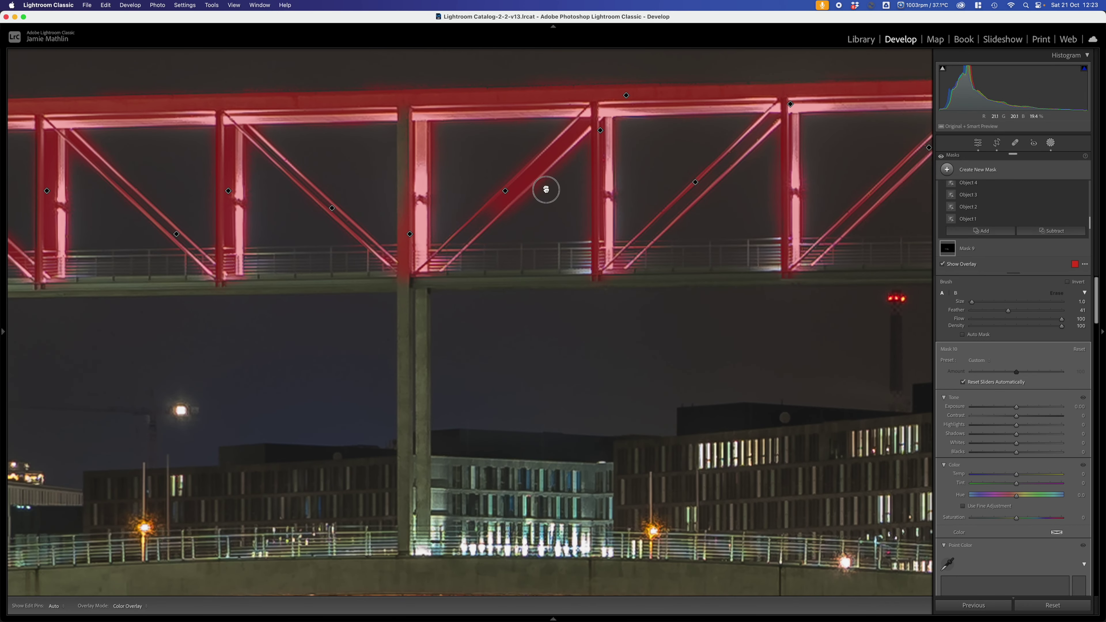
scroll(546, 188, "up", 5)
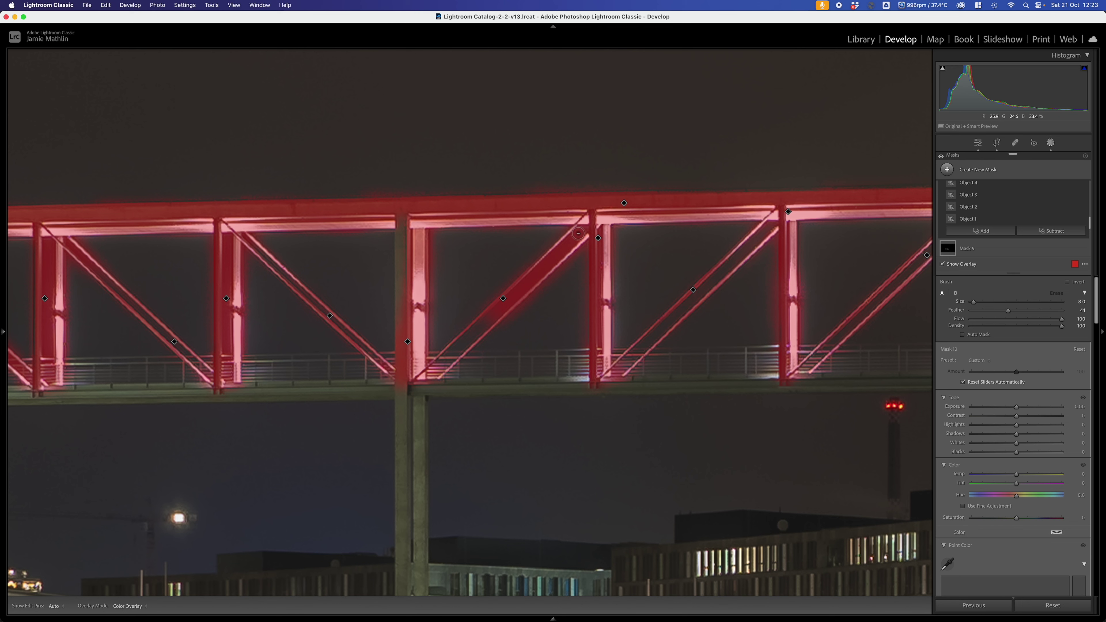
key("bracketleft")
key("h")
key("super+minus")
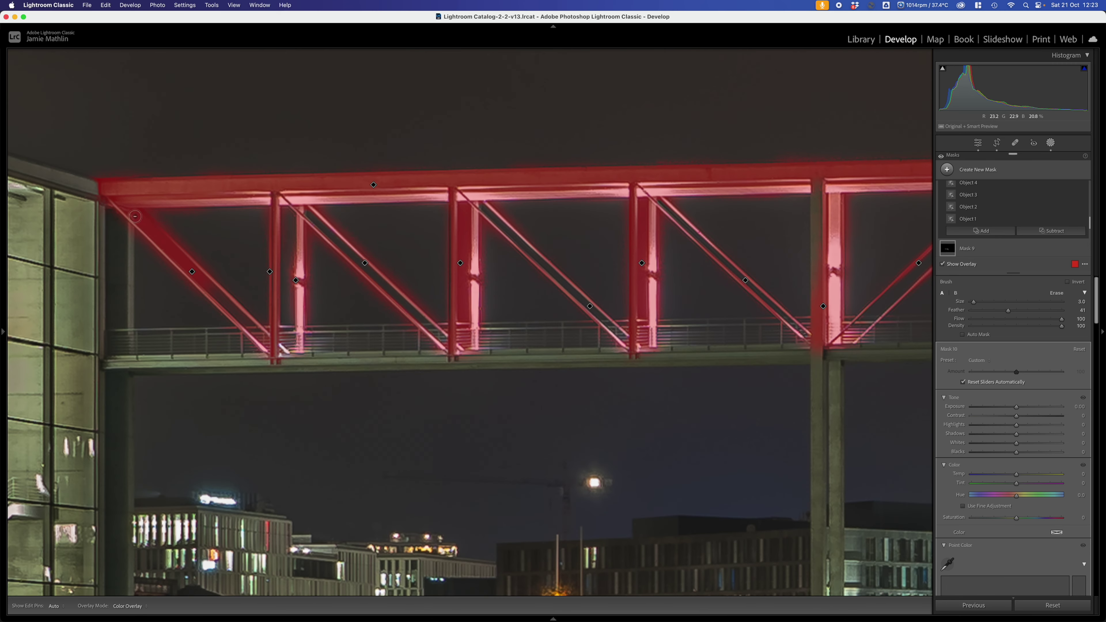
key("super+equal")
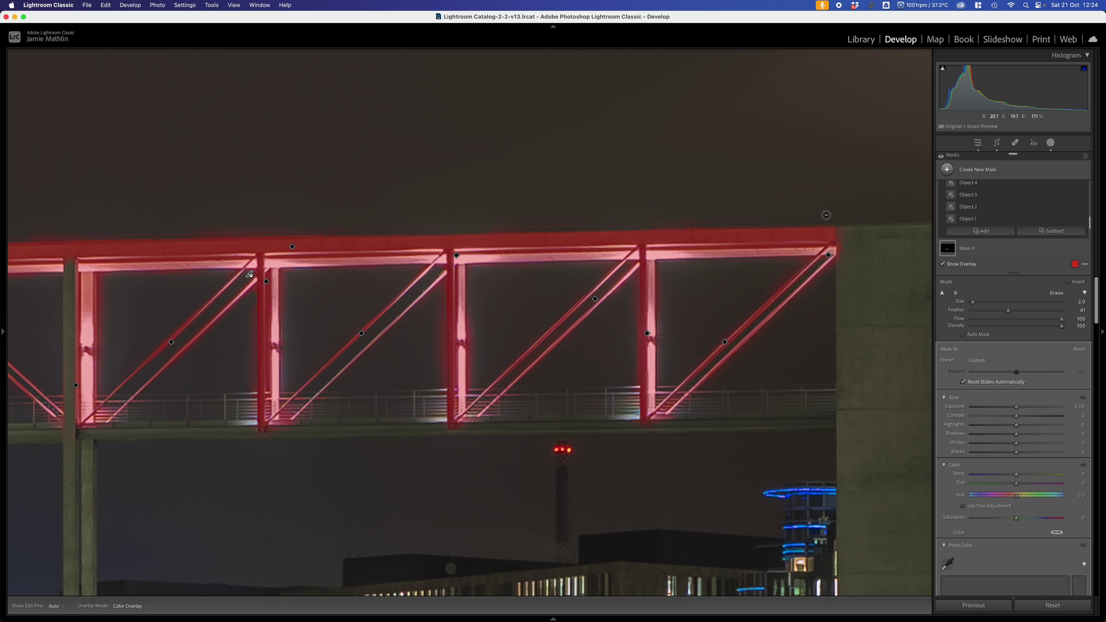
Enlarge the subtract brush to size 6.0 and clean off the mask spill along the upper edge of the footbridge's top beam.
key("bracketright")
key("bracketright")
key("bracketright")
left_click_drag(236, 212, 1036, 141)
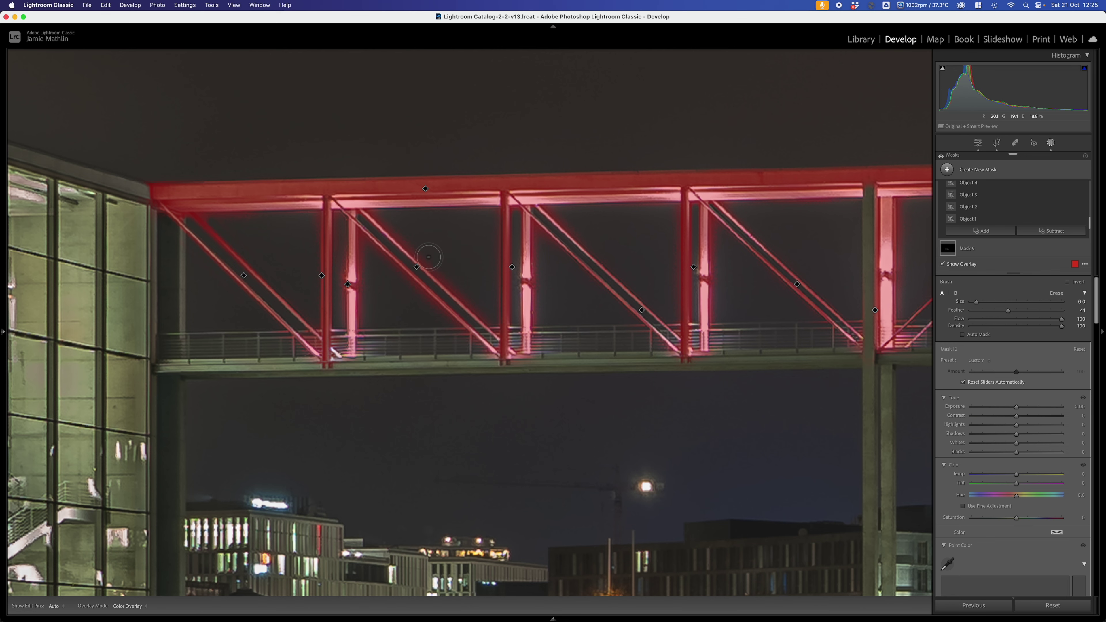
Fit the whole photo in view and set the footbridge mask's Highlights to -42 and Tint to 21.
mouse_move(2, 311)
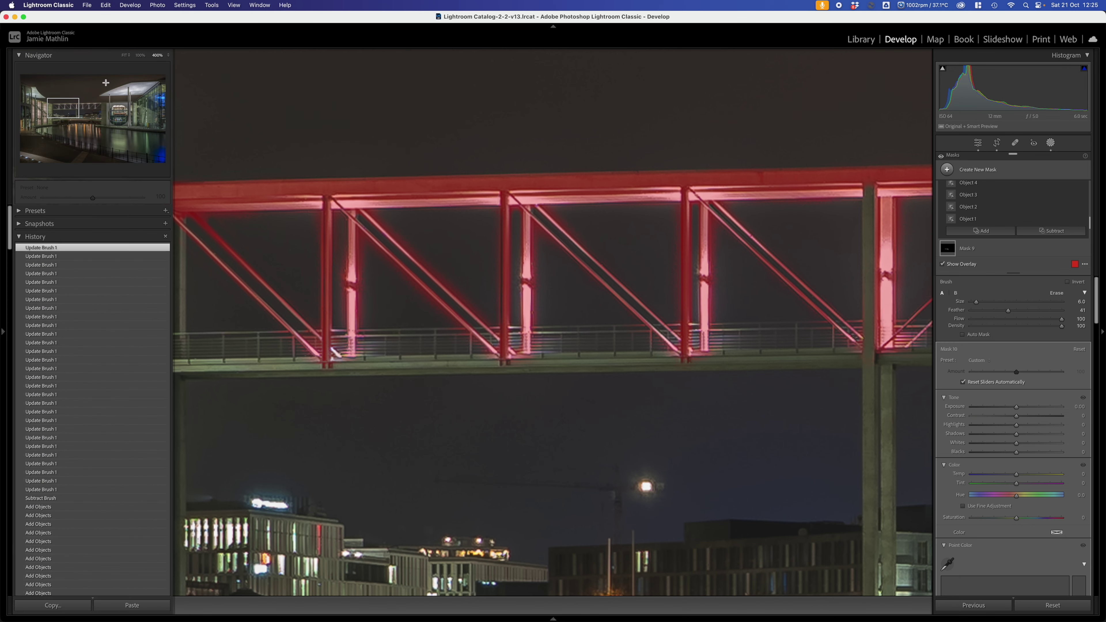
left_click(124, 55)
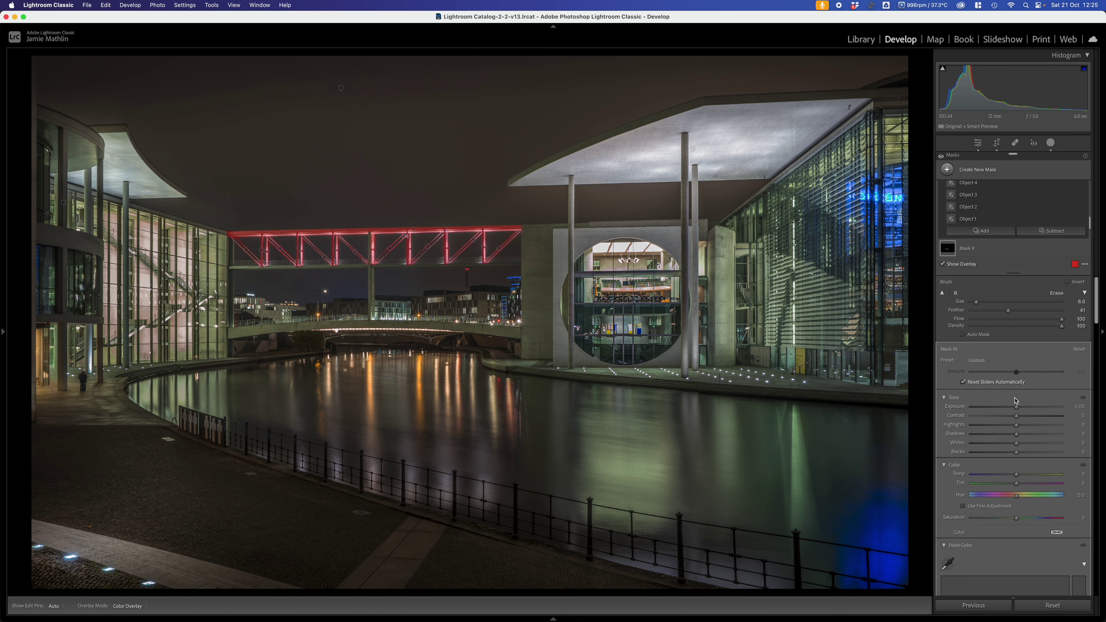
mouse_move(997, 425)
left_mouse_down()
mouse_move(974, 427)
mouse_move(1074, 424)
mouse_move(997, 426)
left_mouse_up()
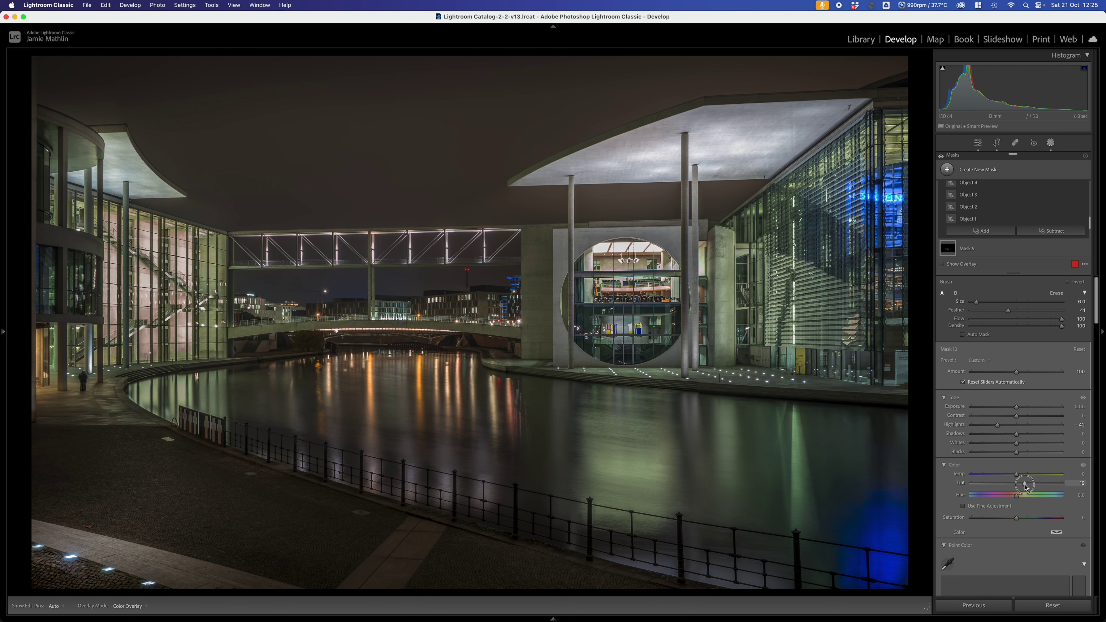
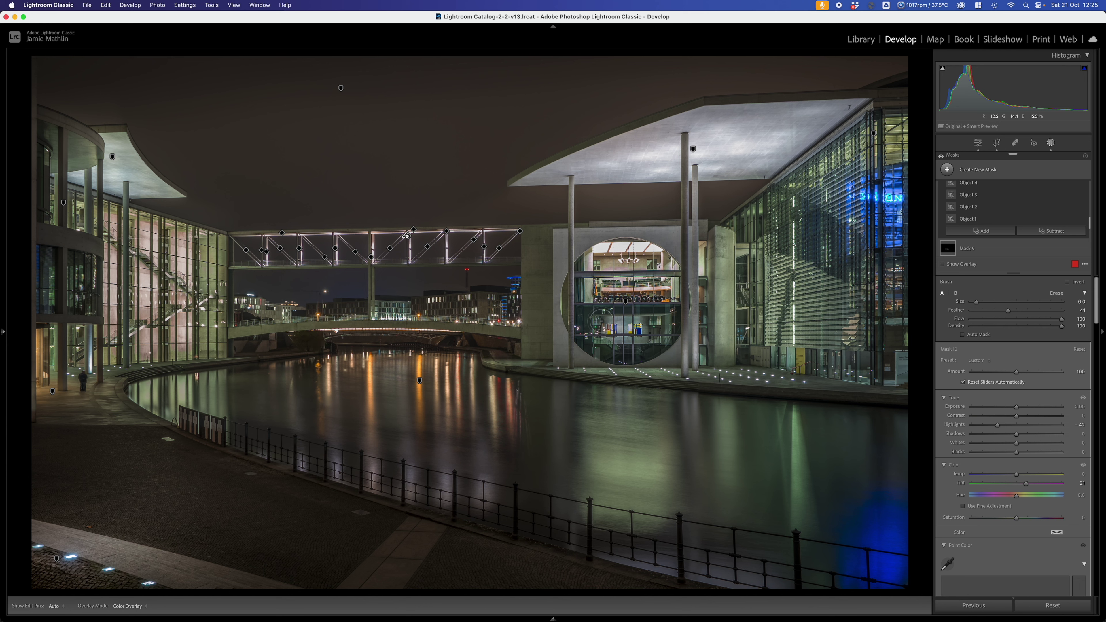
Create a brush mask with Feather 66 and Auto Mask enabled, painting over the distant buildings and the lower bridge.
left_click(990, 176)
left_click(991, 252)
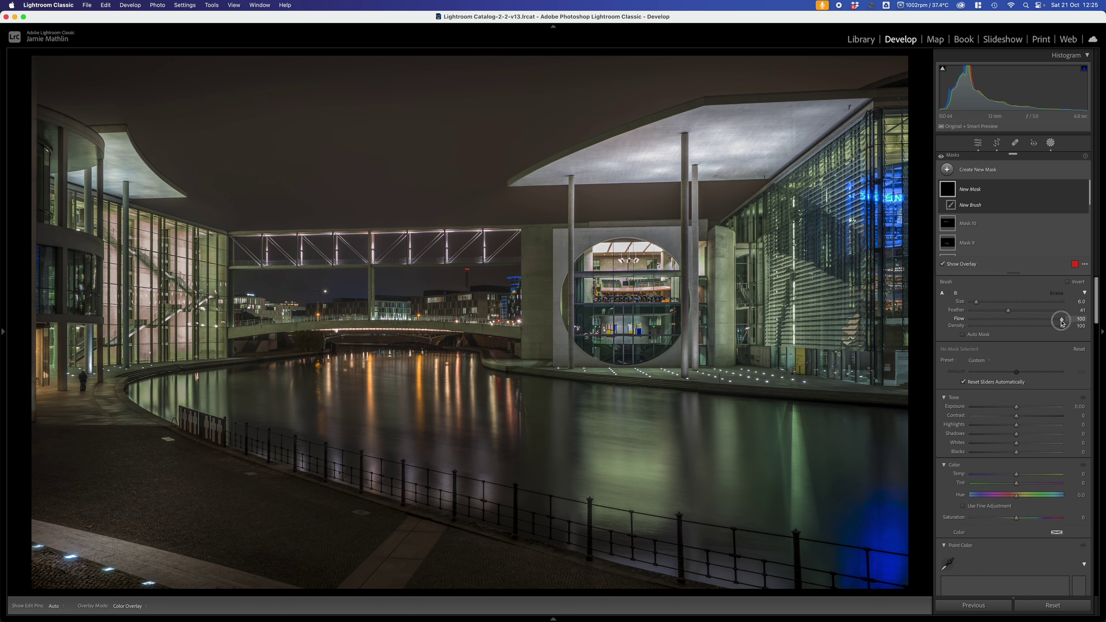
left_click_drag(1011, 316, 1032, 317)
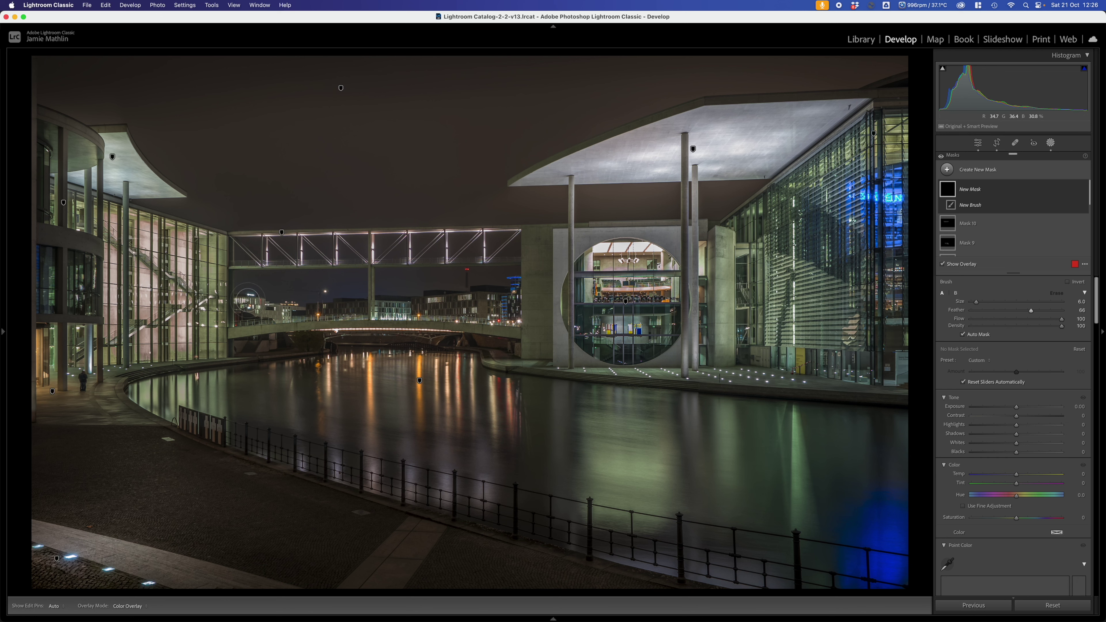
left_click_drag(246, 298, 363, 307)
key("h")
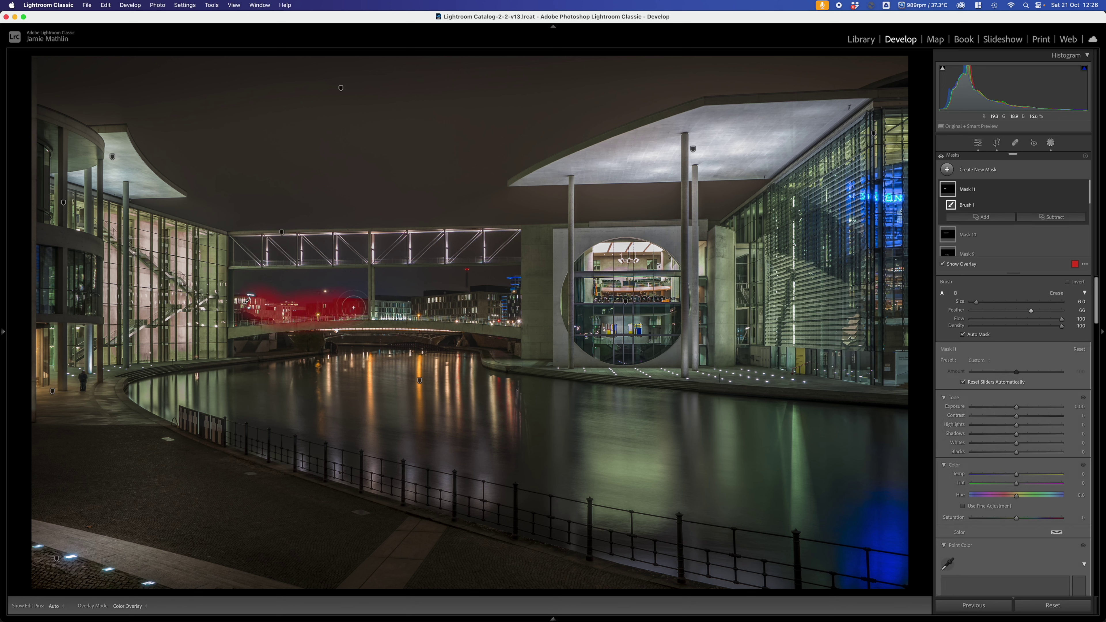
mouse_move(247, 300)
left_mouse_down()
mouse_move(482, 310)
mouse_move(492, 304)
mouse_move(479, 301)
mouse_move(518, 291)
mouse_move(507, 333)
mouse_move(380, 308)
mouse_move(239, 331)
mouse_move(488, 334)
left_mouse_up()
key("h")
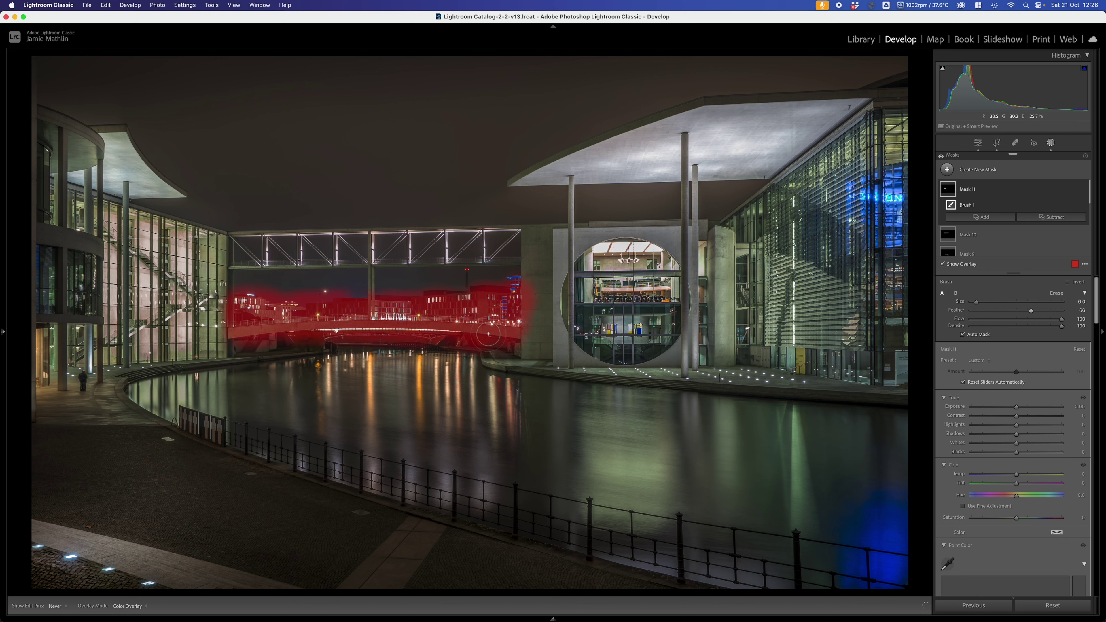
key("h")
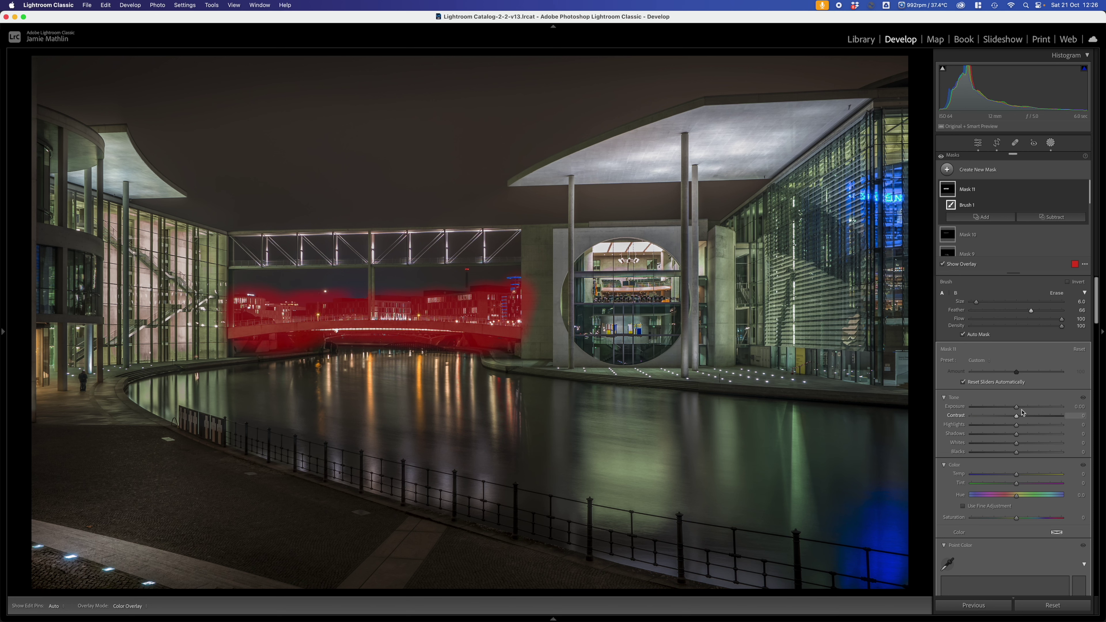
Set the distant buildings and lower bridge mask's Exposure to 0.71 and subtract the sky from it.
left_click_drag(1016, 407, 1024, 409)
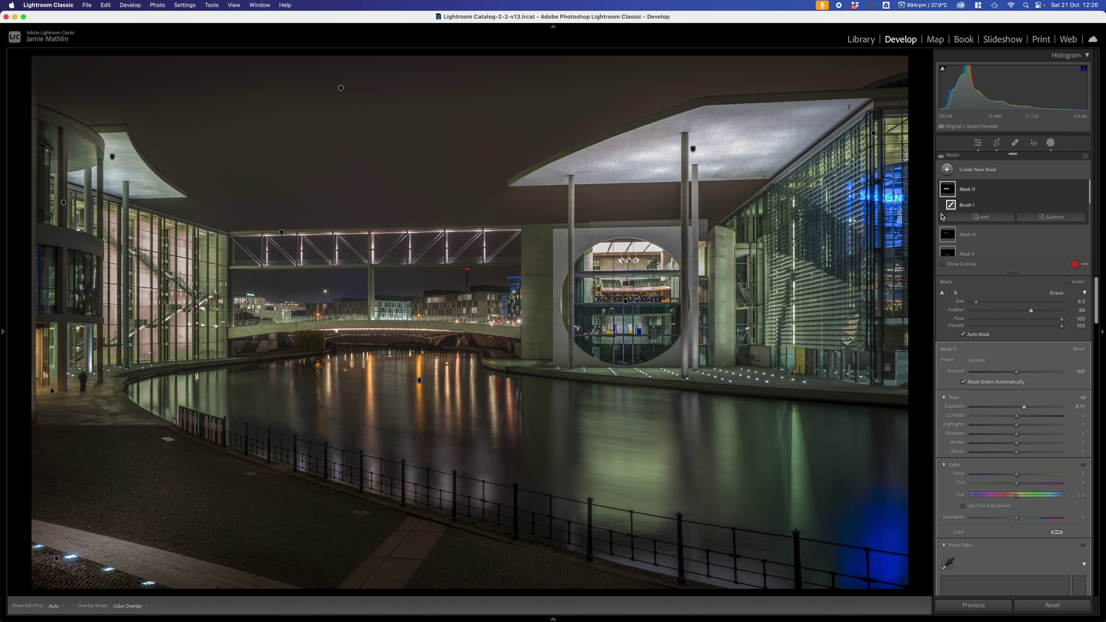
left_click(1053, 217)
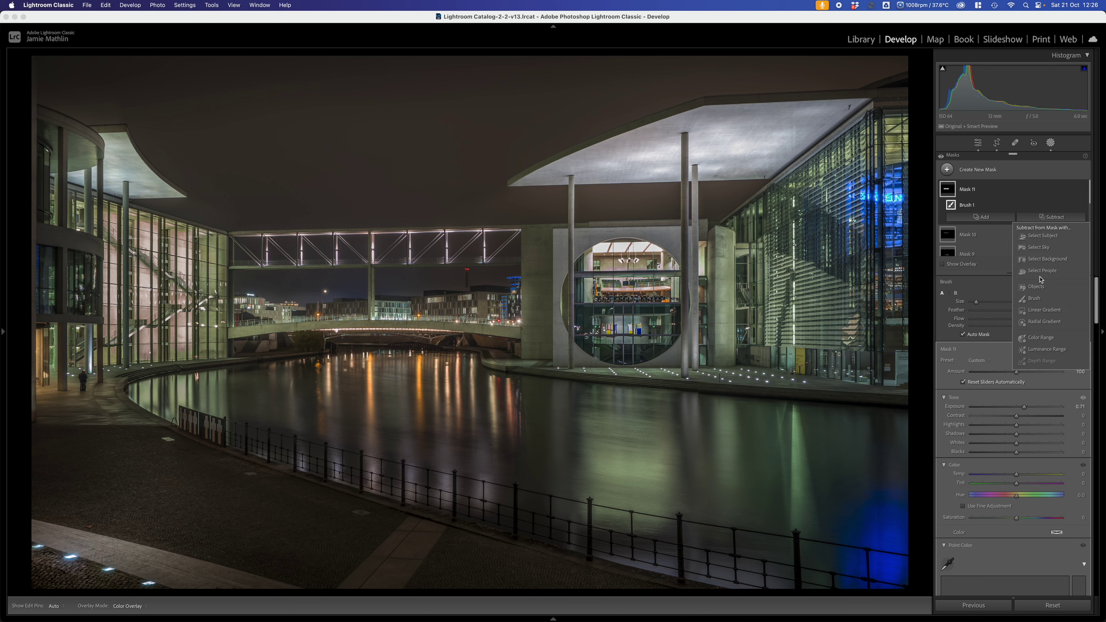
left_click(1043, 248)
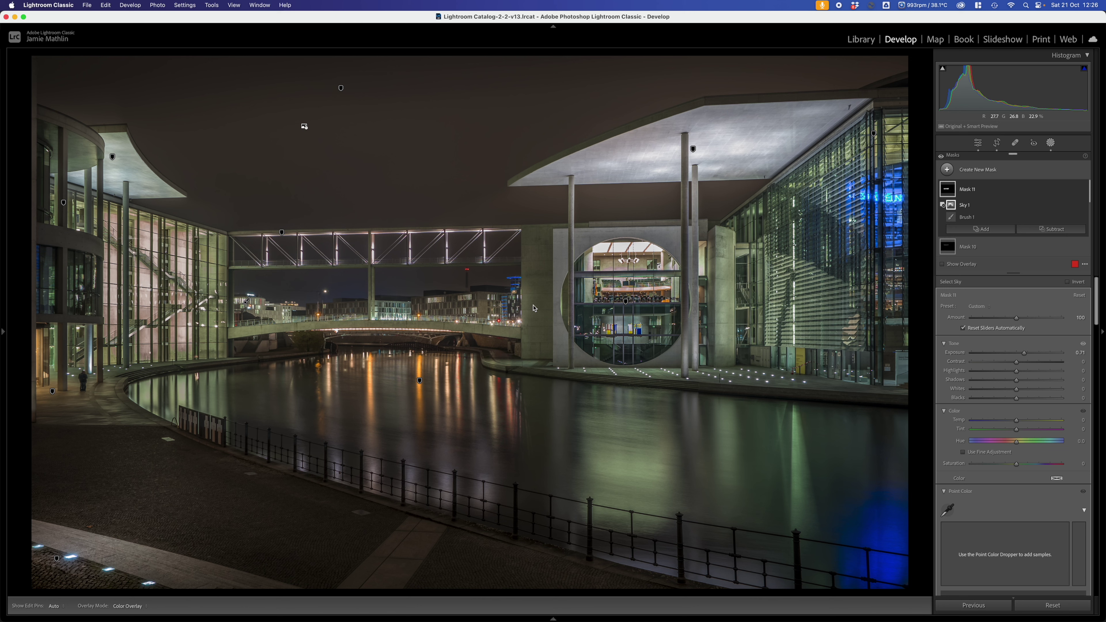
Subtract a low-feather brush from the distant buildings mask, painting over the concrete wall beside the round window.
mouse_move(949, 193)
left_click(1051, 229)
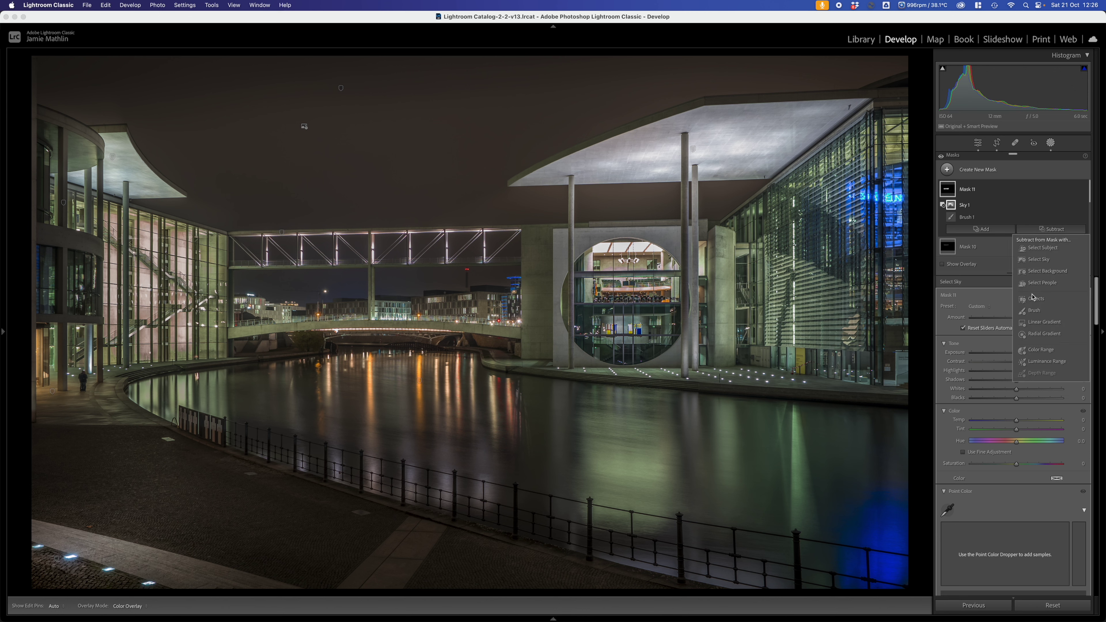
left_click(1034, 310)
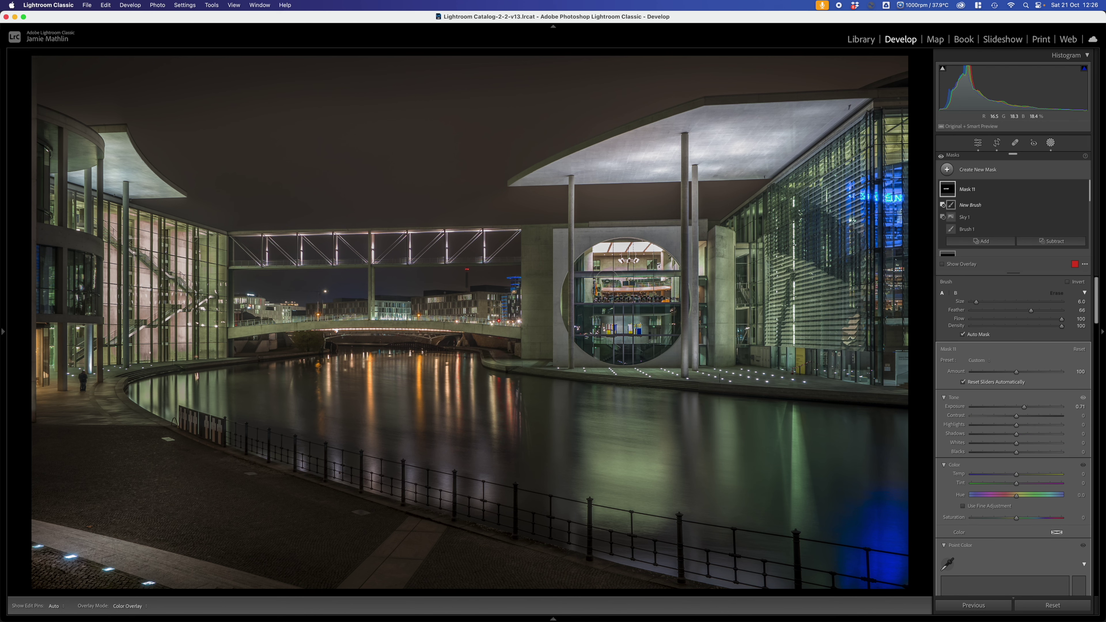
left_click_drag(1030, 310, 975, 310)
mouse_move(565, 280)
left_mouse_down()
mouse_move(527, 278)
mouse_move(533, 242)
left_mouse_up()
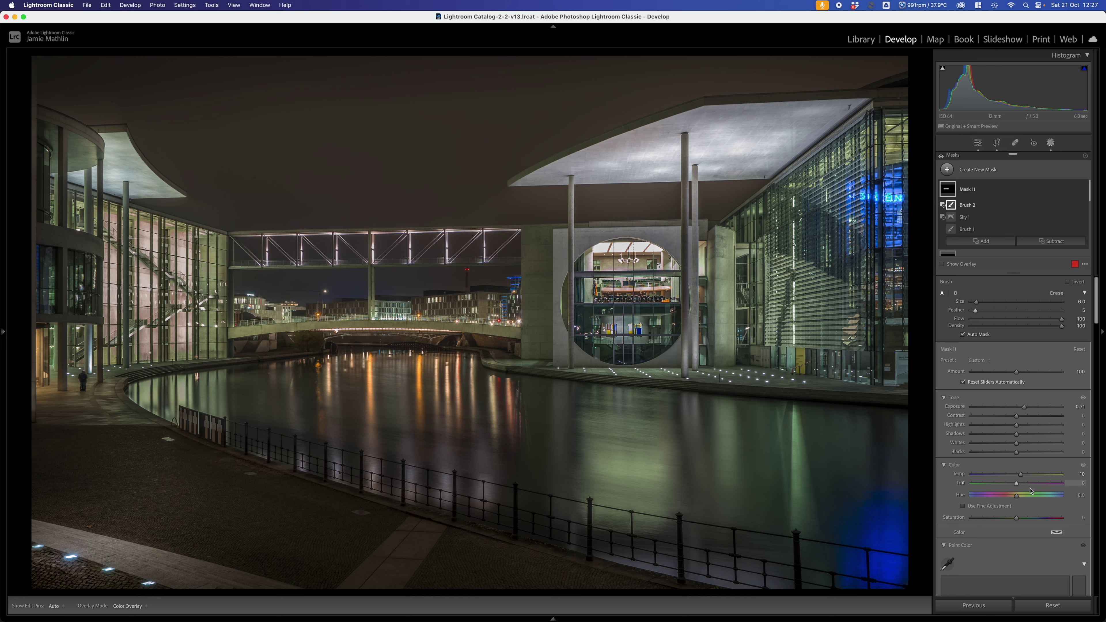
Set the distant buildings mask's Temp to 10, Tint to 23 and Saturation to 42, and adjust its Texture and Clarity.
left_click(1035, 519)
left_click_drag(1035, 520, 1026, 485)
scroll(1040, 424, "down", 5)
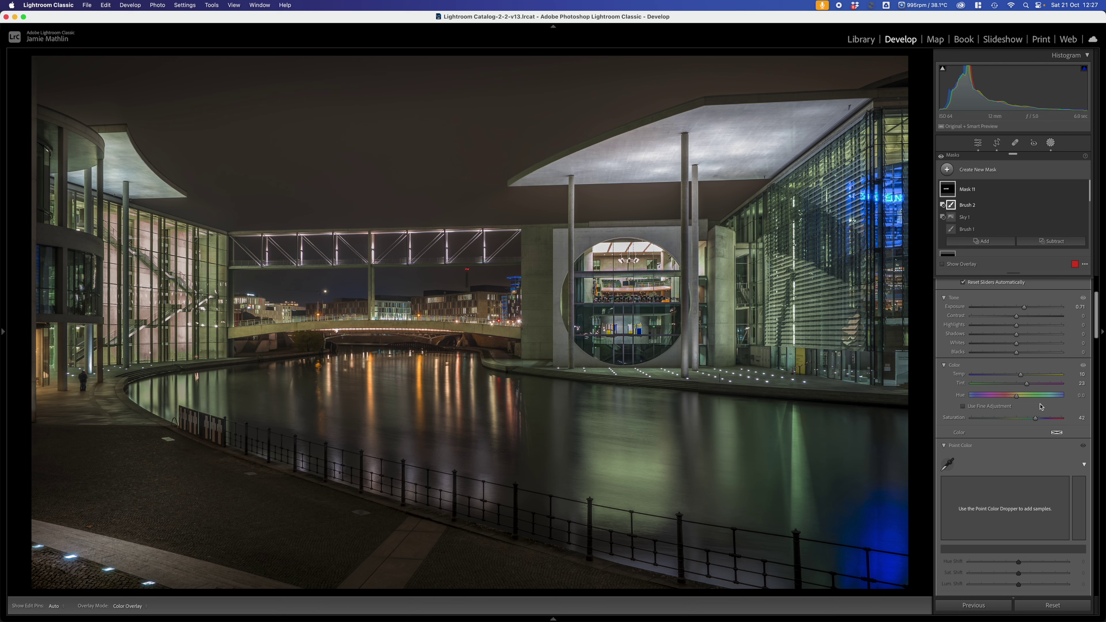
scroll(1040, 407, "down", 10)
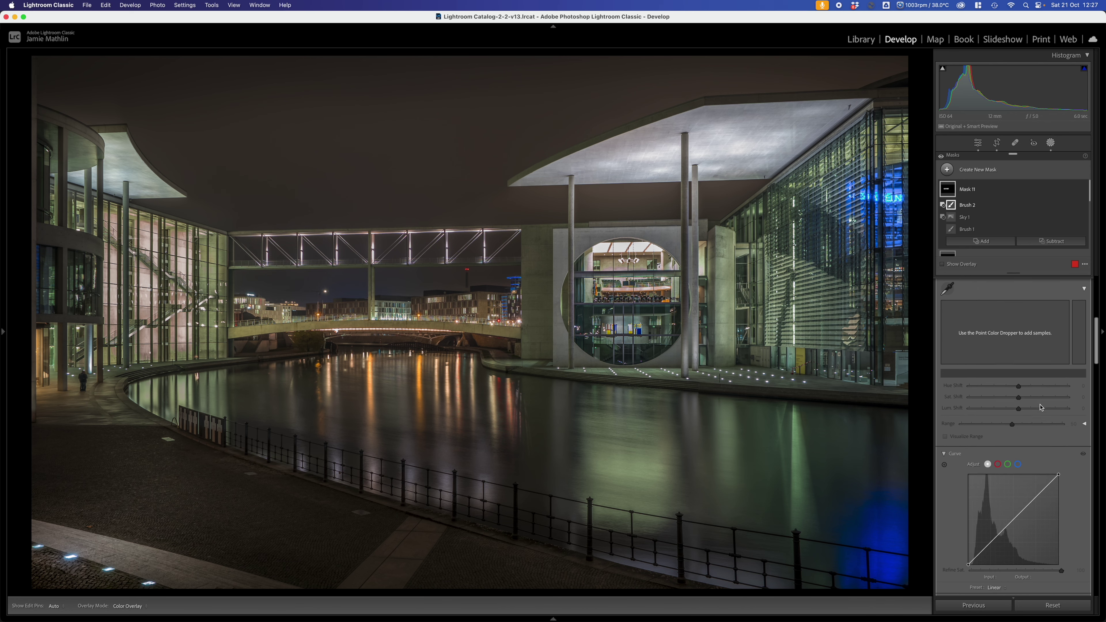
scroll(1039, 405, "up", 3)
left_click(1029, 474)
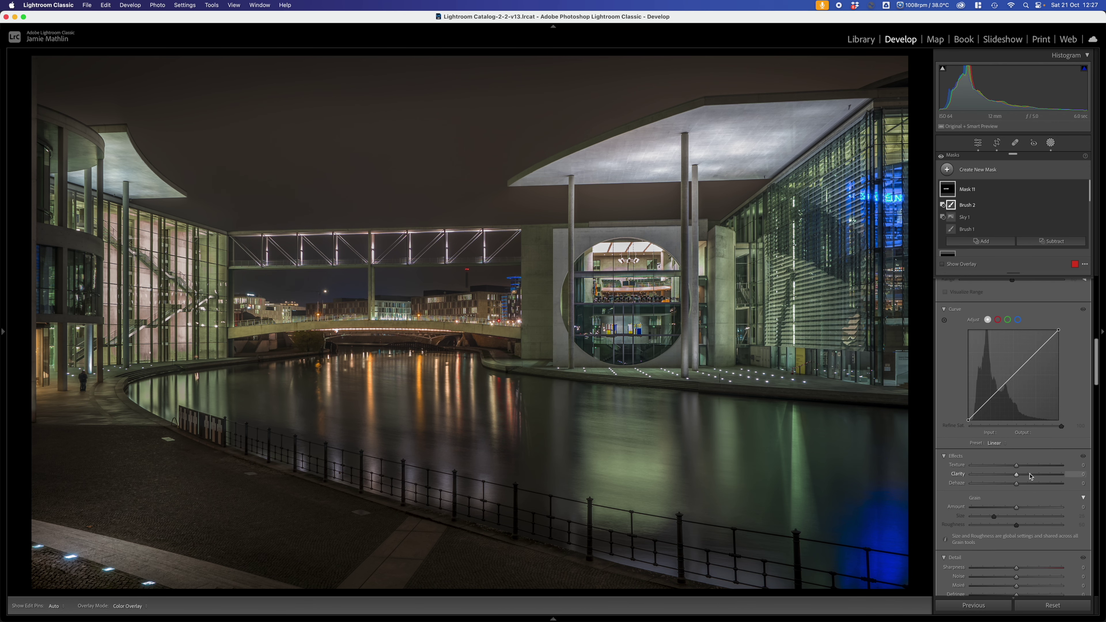
left_click(1030, 474)
left_click_drag(1028, 476, 1027, 472)
Set the distant buildings mask's Contrast to 20, Highlights to -14 and Shadows to 45.
scroll(1026, 477, "up", 5)
scroll(1026, 477, "up", 3)
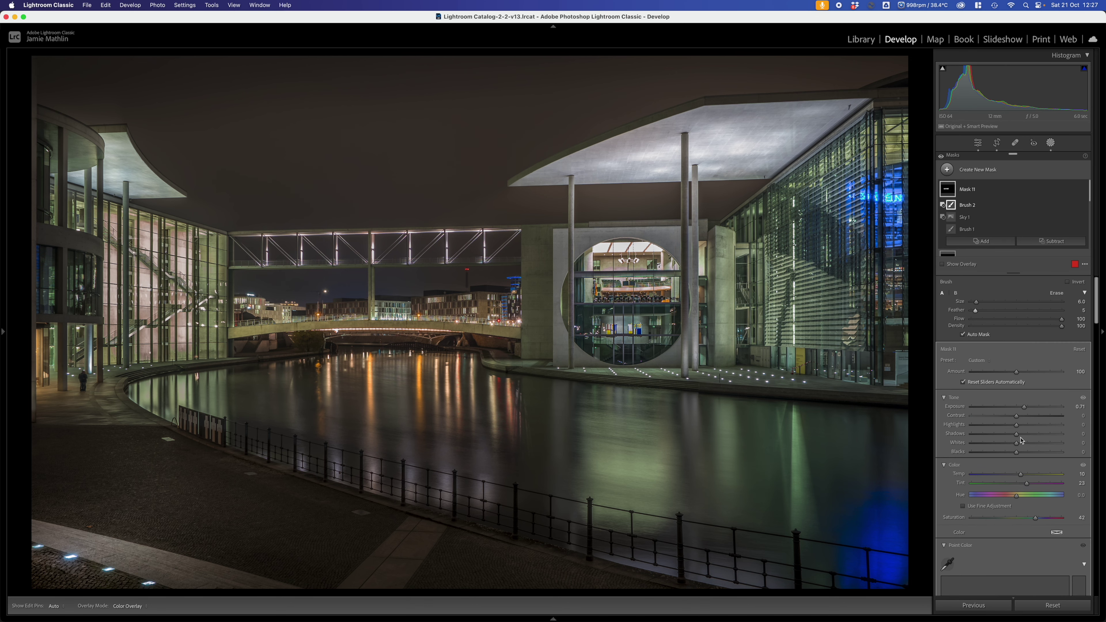
left_click(1025, 419)
left_click_drag(1034, 435, 1009, 427)
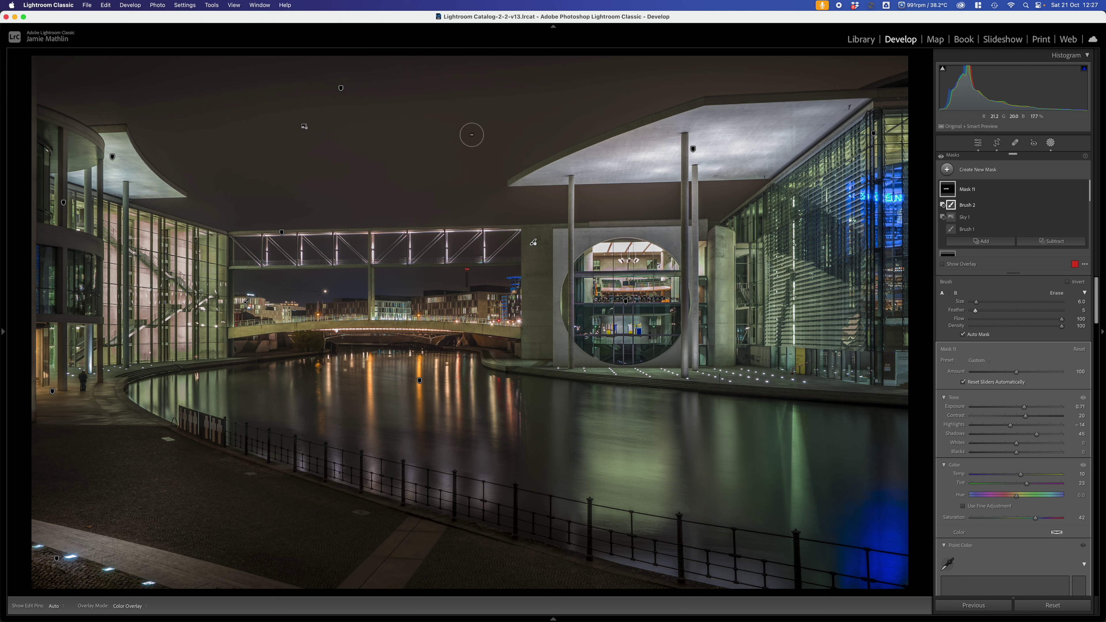
Create a new Select Sky mask and cool the sky by lowering Temp to about -39.
left_click(1085, 244)
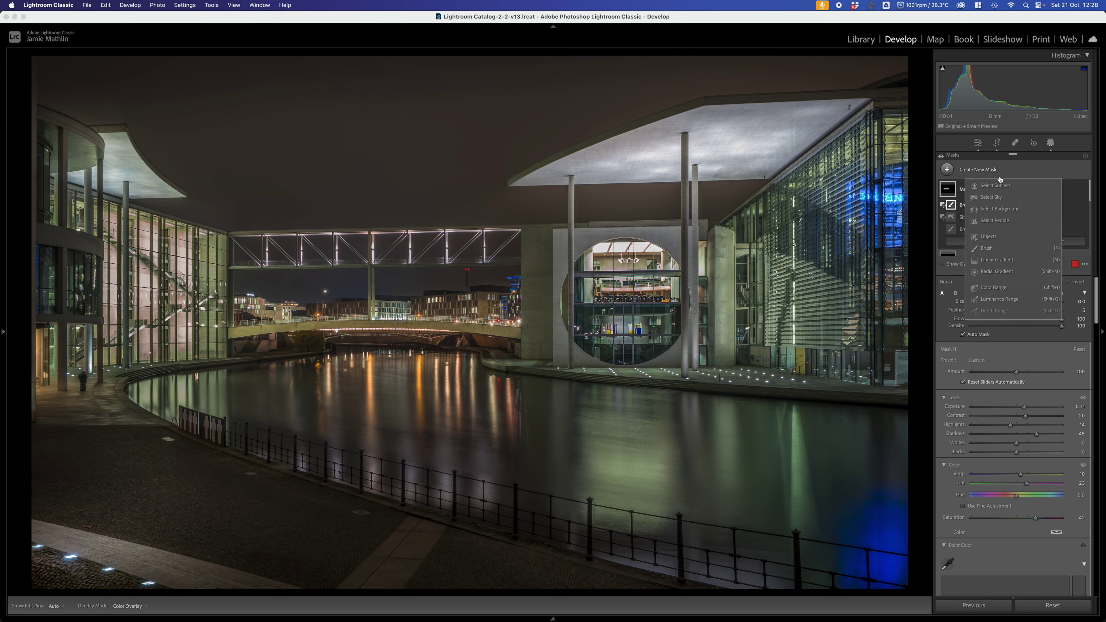
left_click(994, 197)
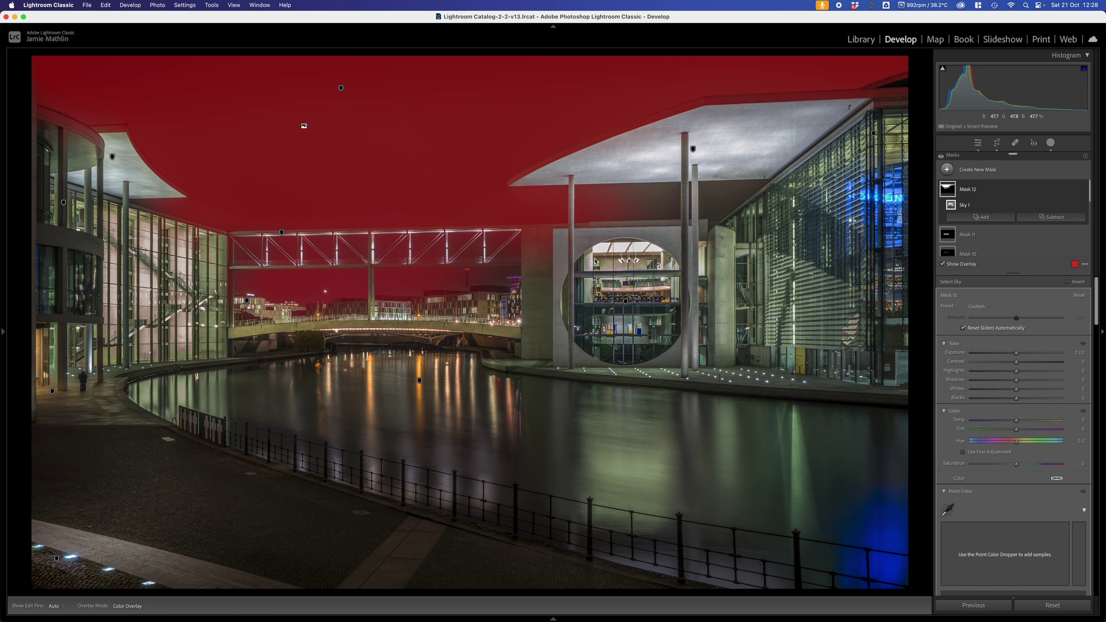
left_click_drag(1016, 420, 999, 423)
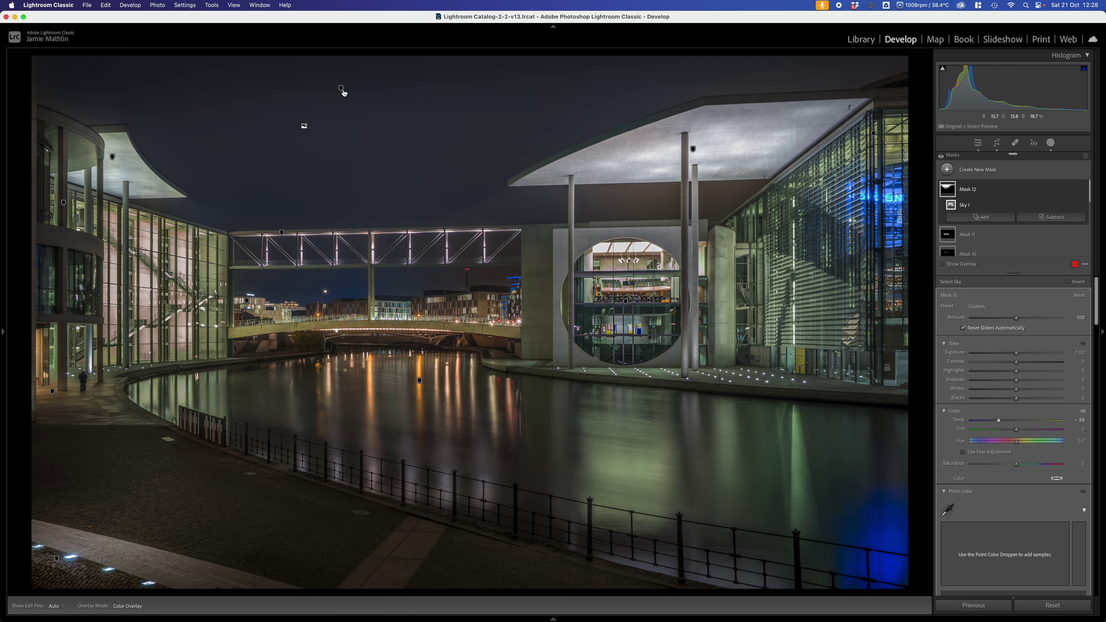
Add an Objects selection to the sky mask covering the sky between the front columns under the large canopy.
mouse_move(950, 191)
left_click(982, 218)
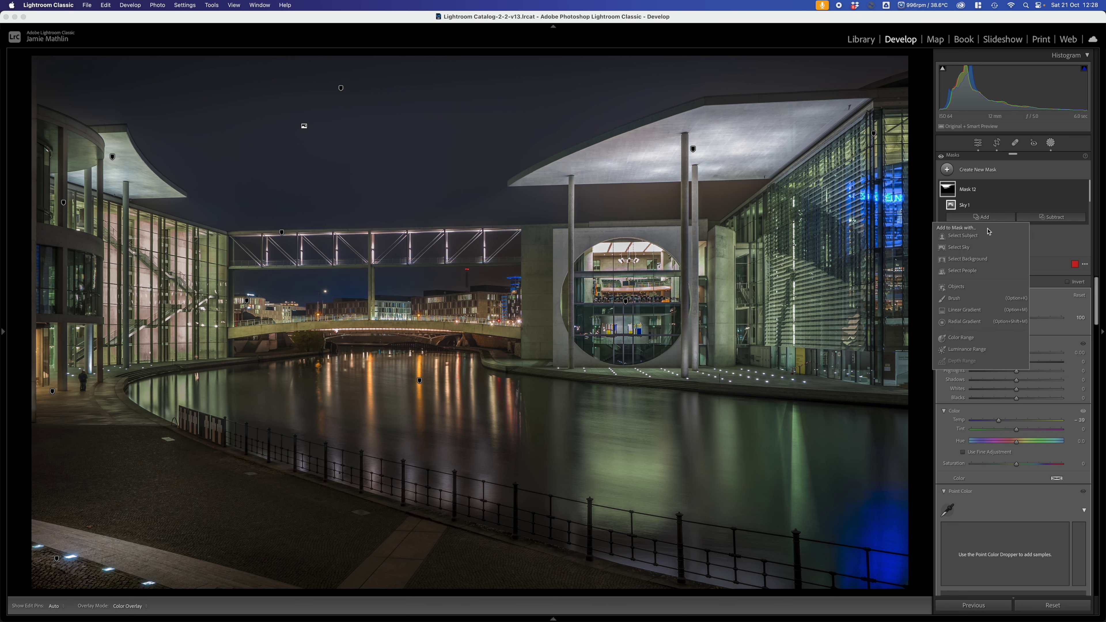
left_click(960, 287)
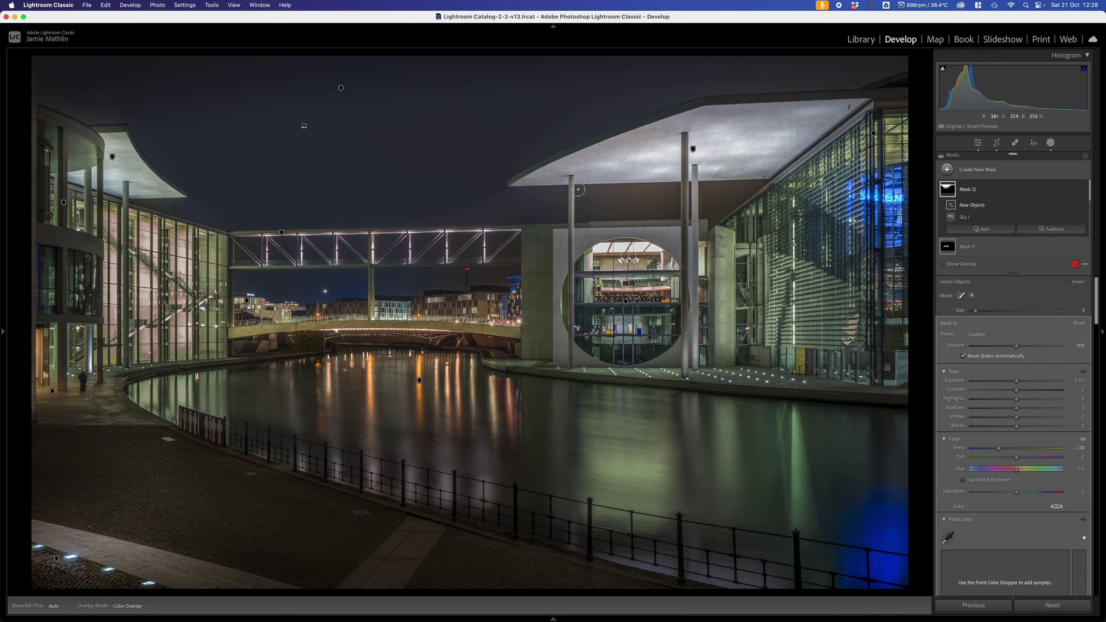
mouse_move(578, 188)
left_mouse_down()
mouse_move(671, 185)
mouse_move(677, 198)
mouse_move(674, 217)
mouse_move(580, 218)
mouse_move(578, 198)
mouse_move(653, 191)
mouse_move(668, 204)
mouse_move(583, 203)
mouse_move(663, 205)
left_mouse_up()
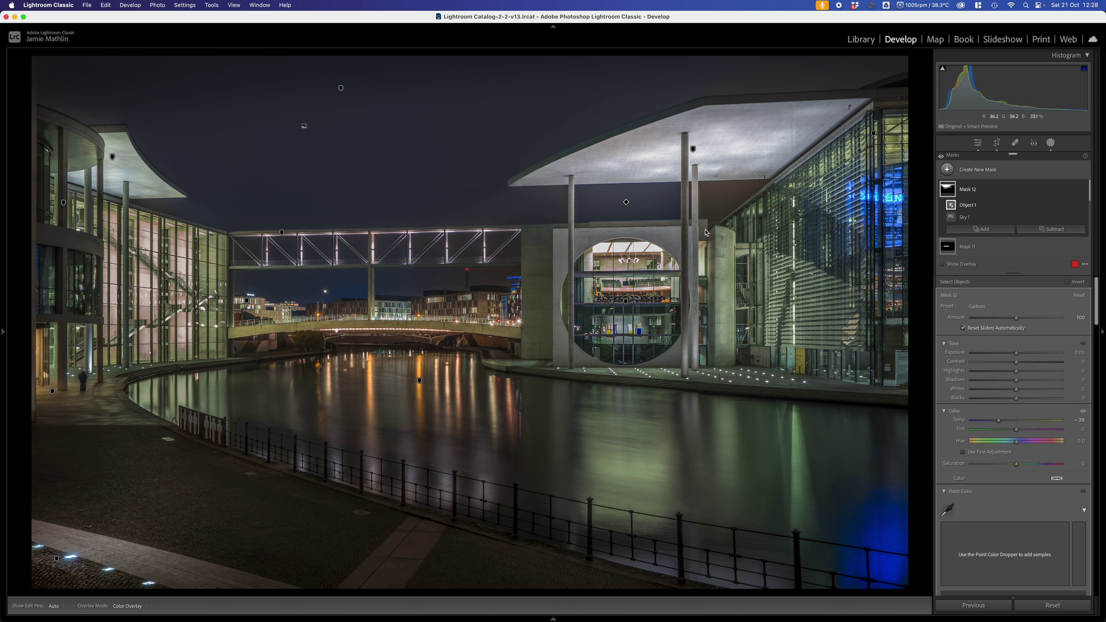
Add Objects selections to the sky mask for the sky right of the paired columns and the narrow gap between them.
left_click(984, 230)
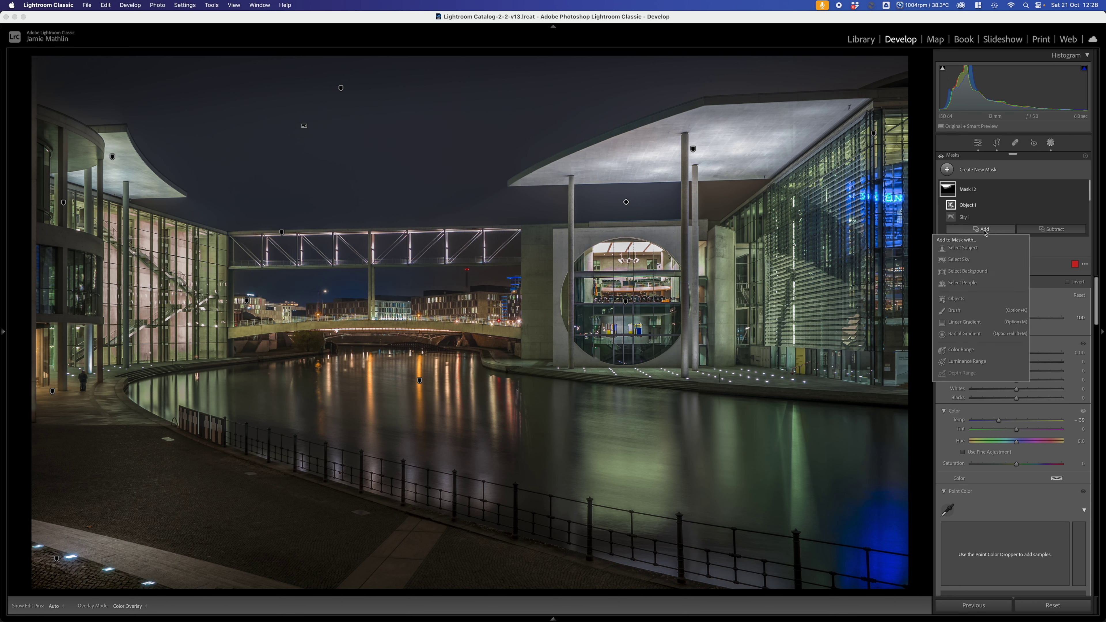
left_click(964, 300)
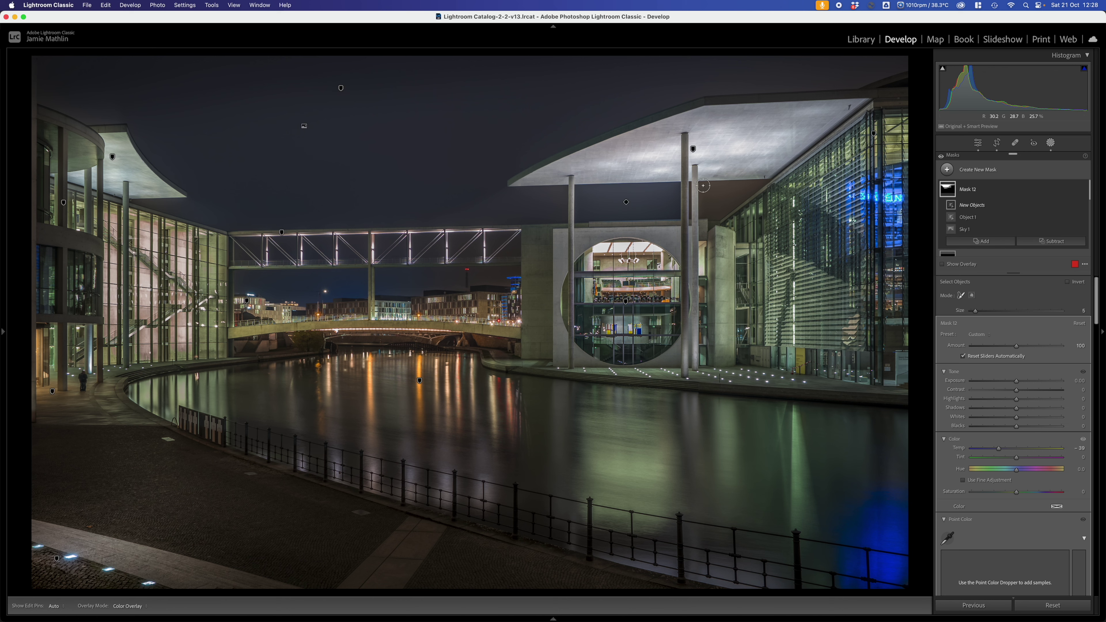
mouse_move(702, 185)
left_mouse_down()
mouse_move(766, 180)
mouse_move(720, 217)
mouse_move(702, 216)
mouse_move(701, 191)
mouse_move(740, 188)
mouse_move(711, 205)
left_mouse_up()
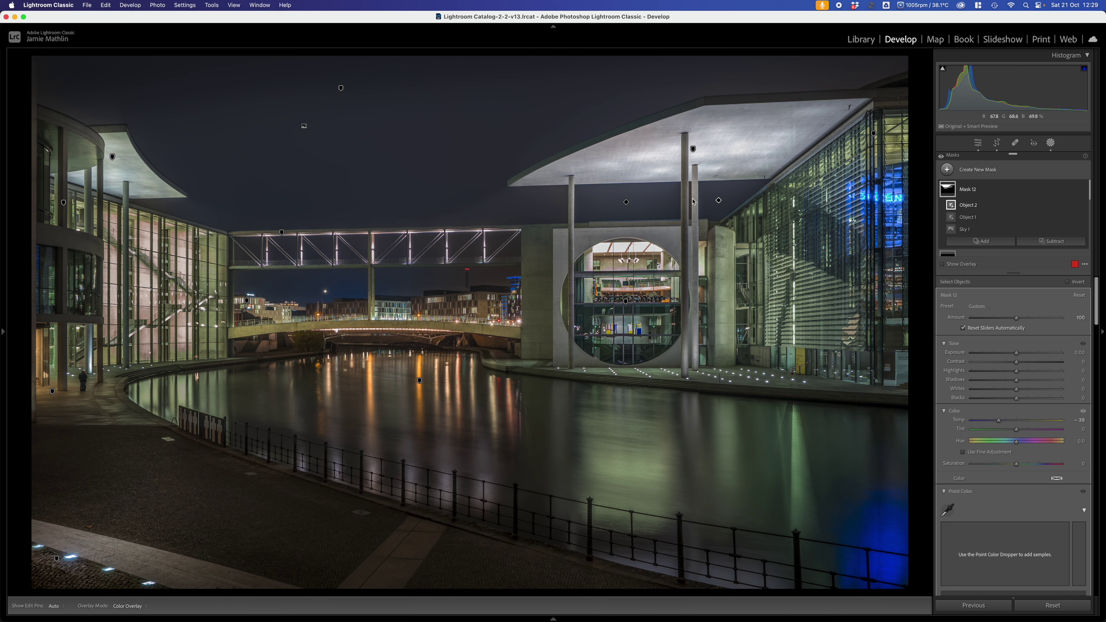
left_click(981, 240)
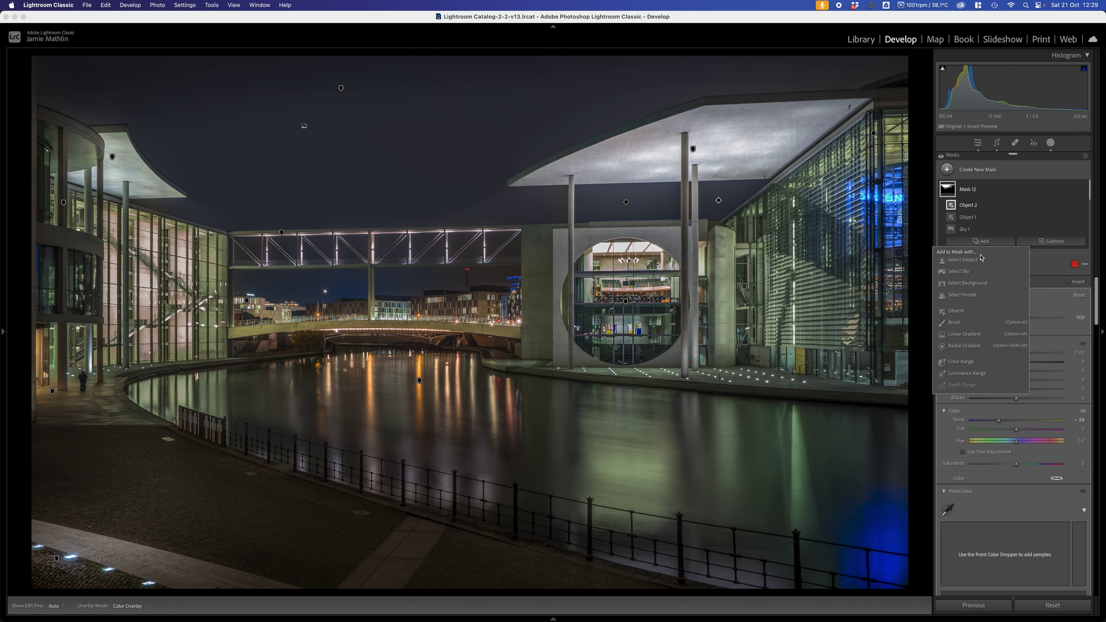
left_click(957, 311)
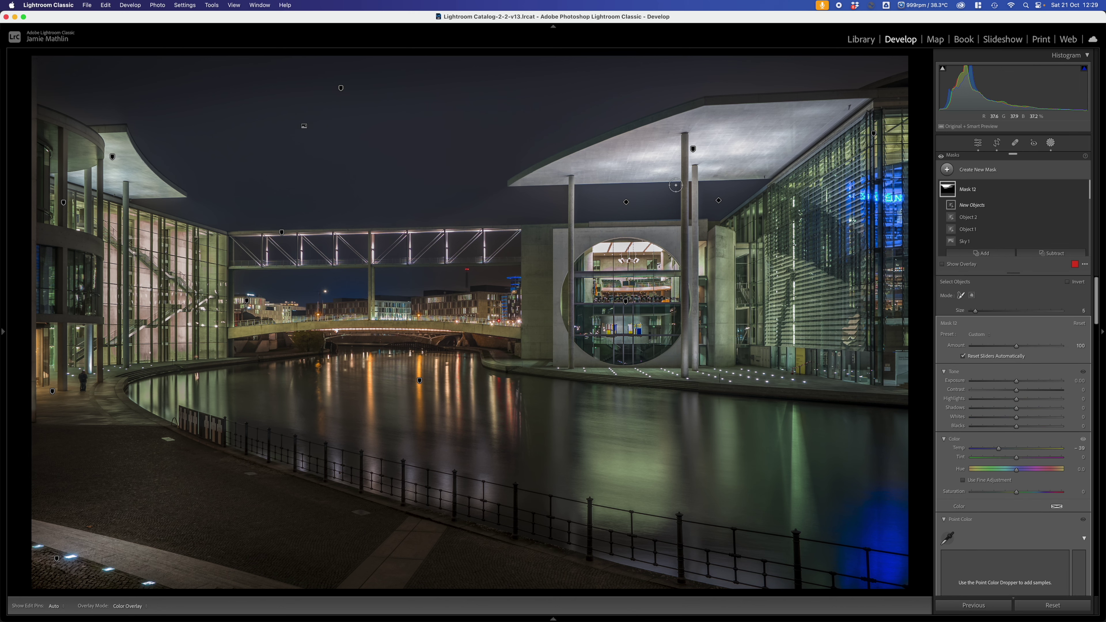
left_click_drag(690, 183, 690, 218)
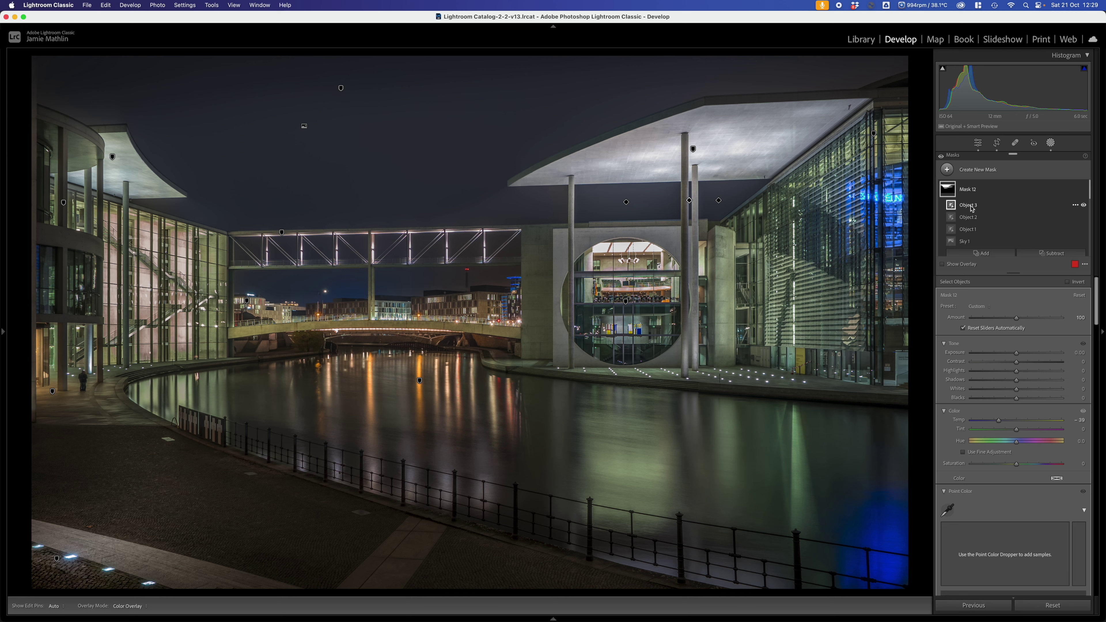
Add an Objects selection to the sky mask for the sky below the large canopy's left tip.
scroll(979, 228, "down", 2)
left_click(981, 220)
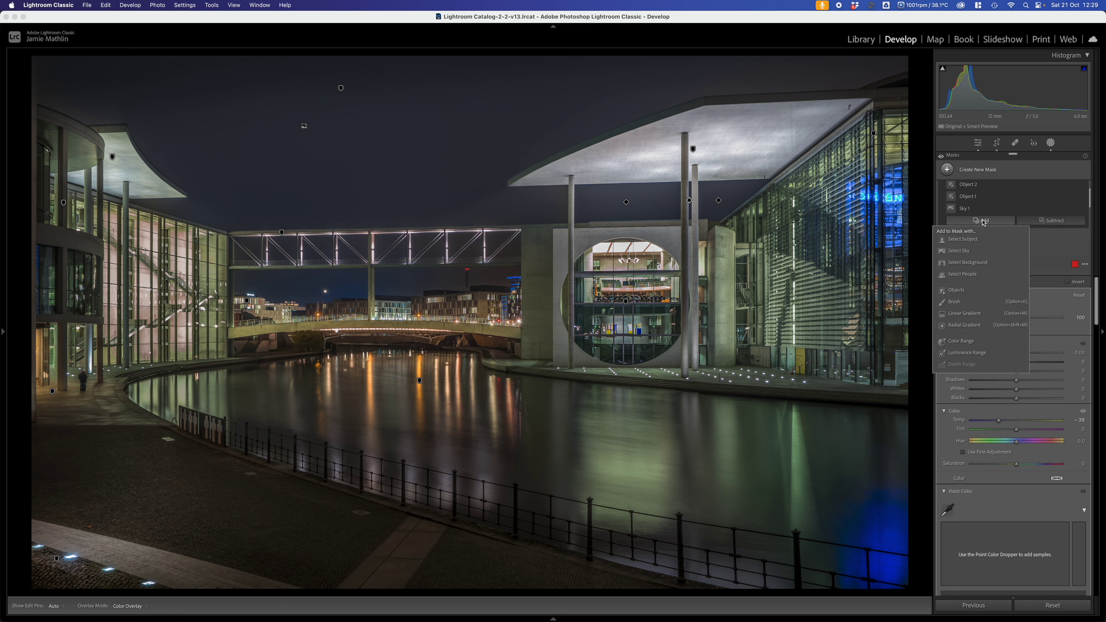
left_click(956, 290)
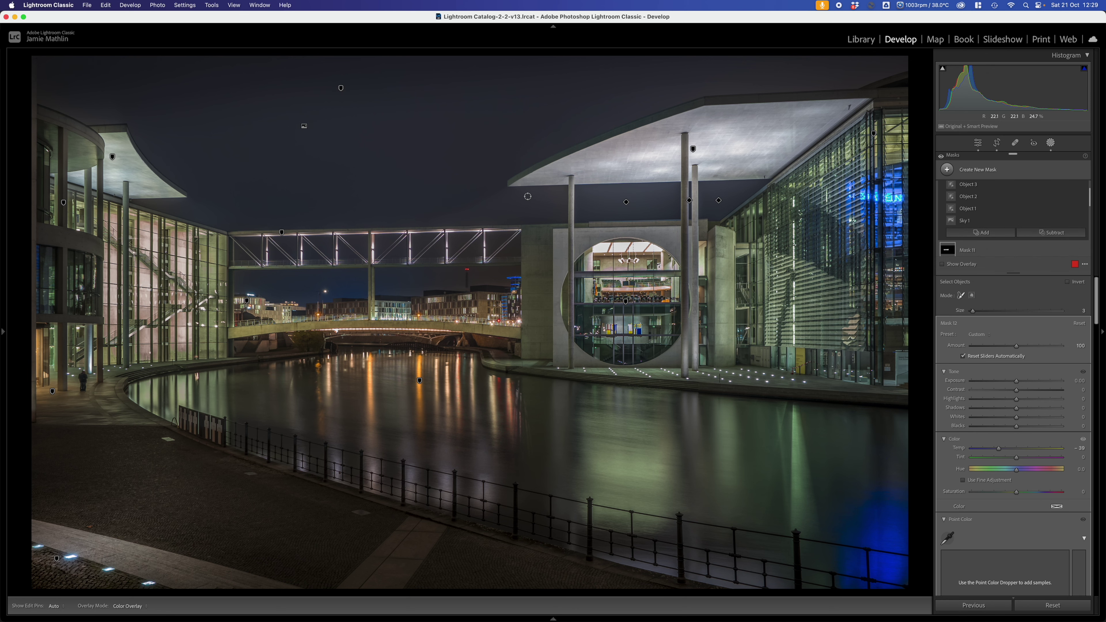
key("bracketright")
mouse_move(508, 190)
left_mouse_down()
mouse_move(563, 189)
mouse_move(564, 219)
mouse_move(426, 223)
mouse_move(482, 196)
mouse_move(561, 191)
mouse_move(553, 210)
mouse_move(485, 217)
mouse_move(485, 204)
mouse_move(534, 195)
mouse_move(542, 204)
mouse_move(480, 213)
mouse_move(537, 195)
mouse_move(494, 202)
left_mouse_up()
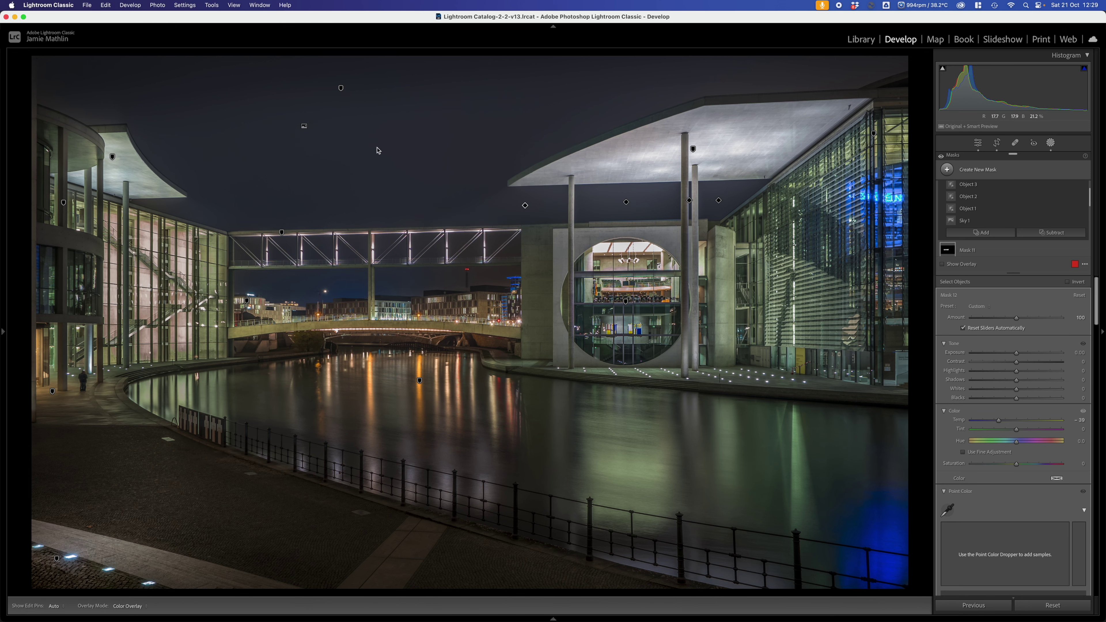
Reselect the sky mask and add an Objects selection for the sky below the footbridge, above the buildings near the concrete wall.
left_click_drag(338, 90, 345, 137)
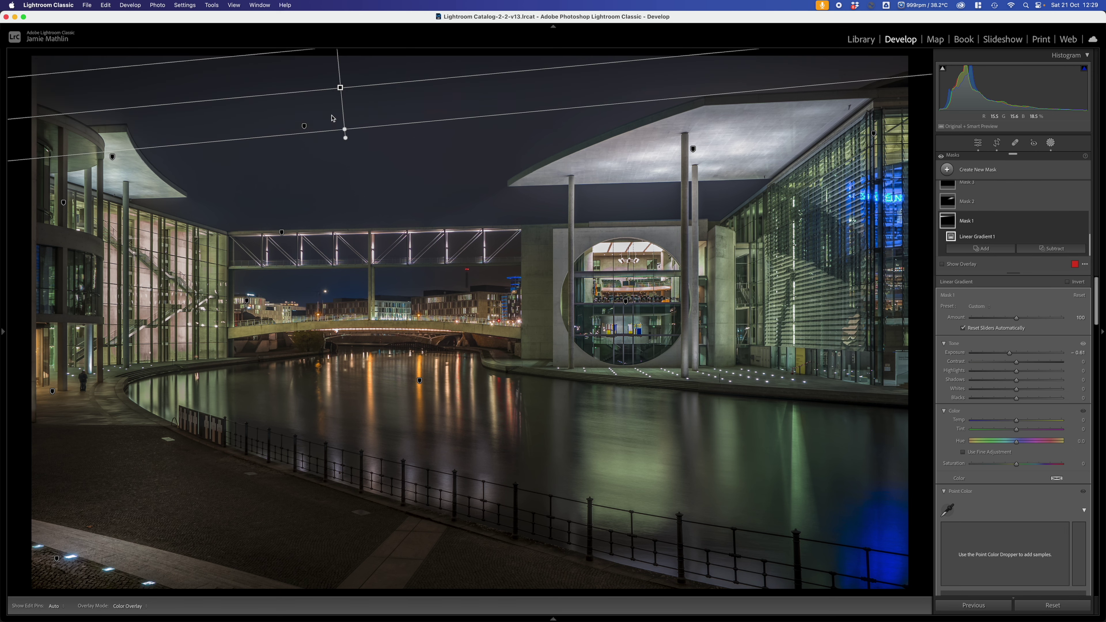
left_click(304, 126)
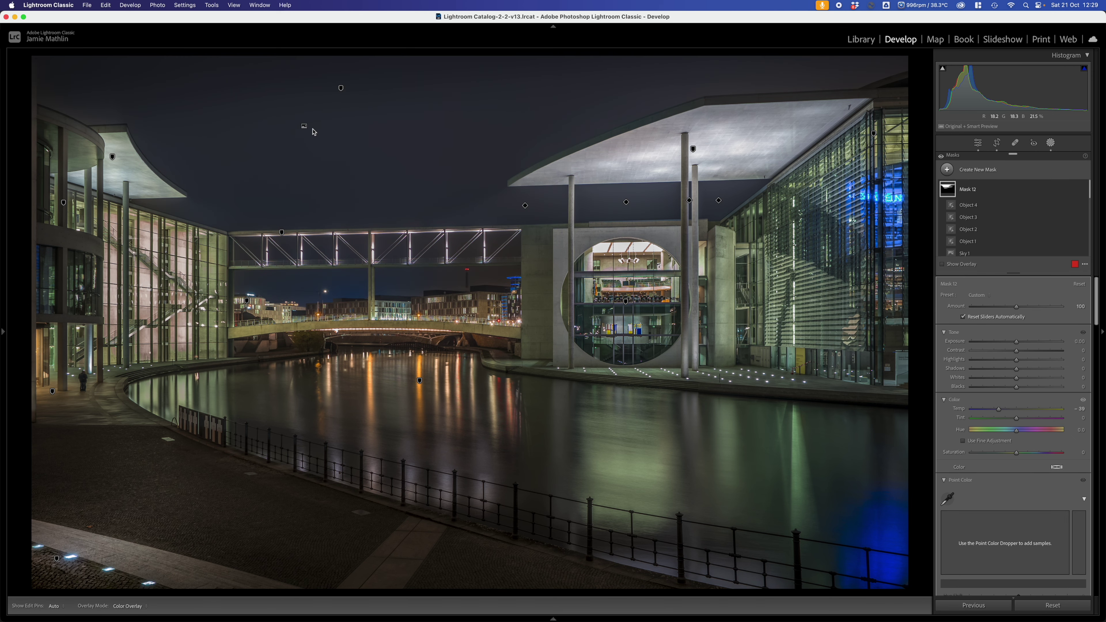
mouse_move(305, 129)
mouse_move(952, 191)
scroll(997, 218, "down", 3)
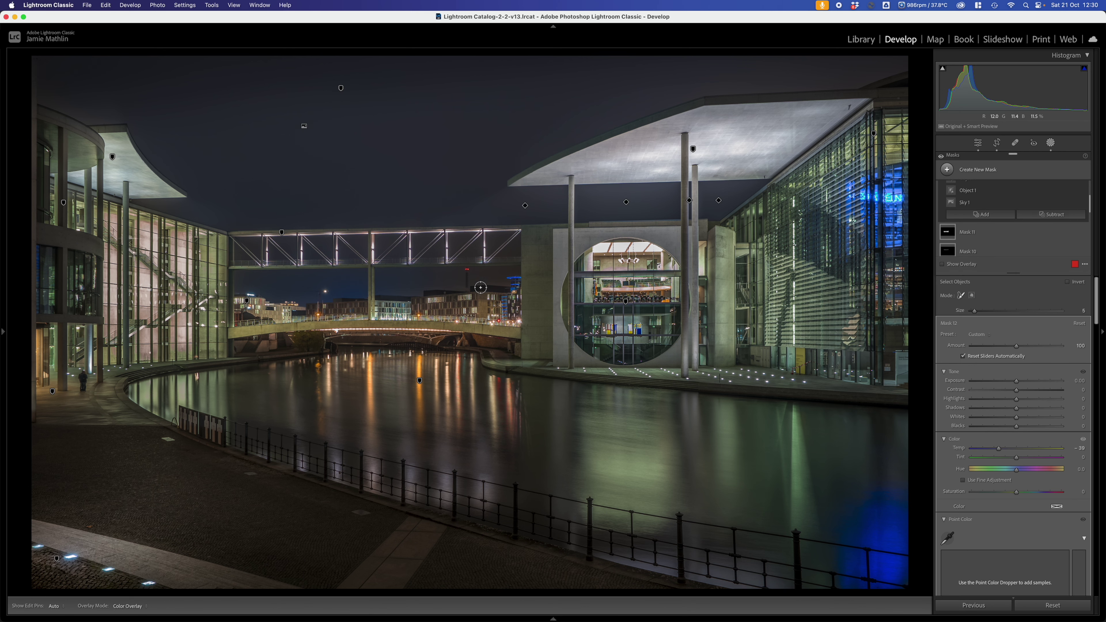
mouse_move(507, 283)
left_mouse_down()
mouse_move(474, 270)
mouse_move(473, 281)
mouse_move(496, 281)
mouse_move(467, 287)
mouse_move(443, 286)
mouse_move(472, 273)
left_mouse_up()
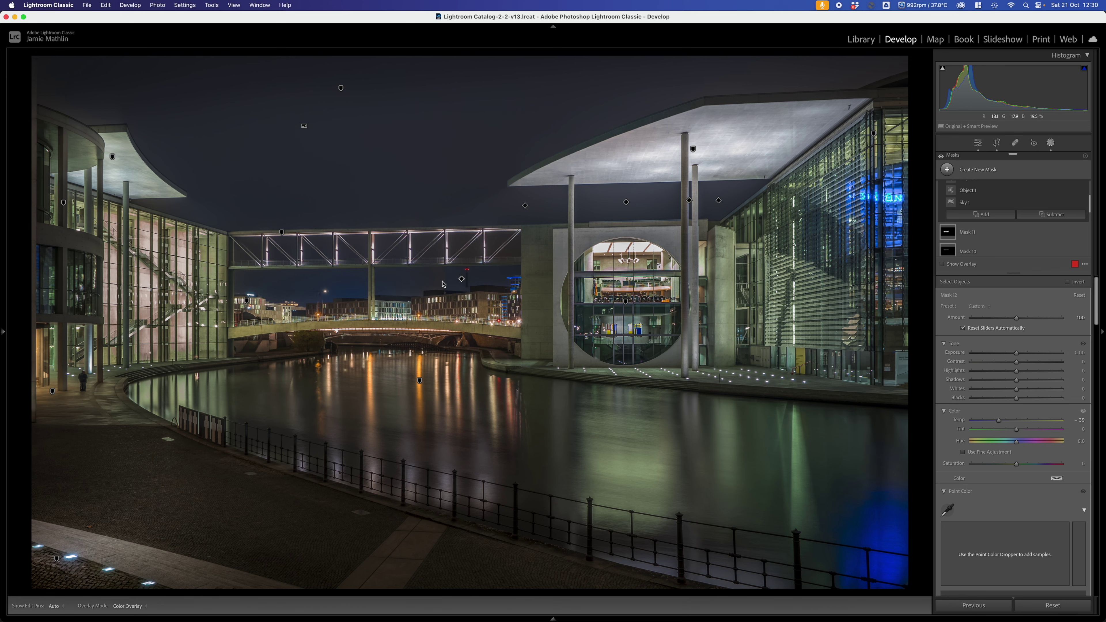
Zoom in on the footbridge and add an Objects selection for the remaining sky beneath it, just right of the central pillar.
key("z")
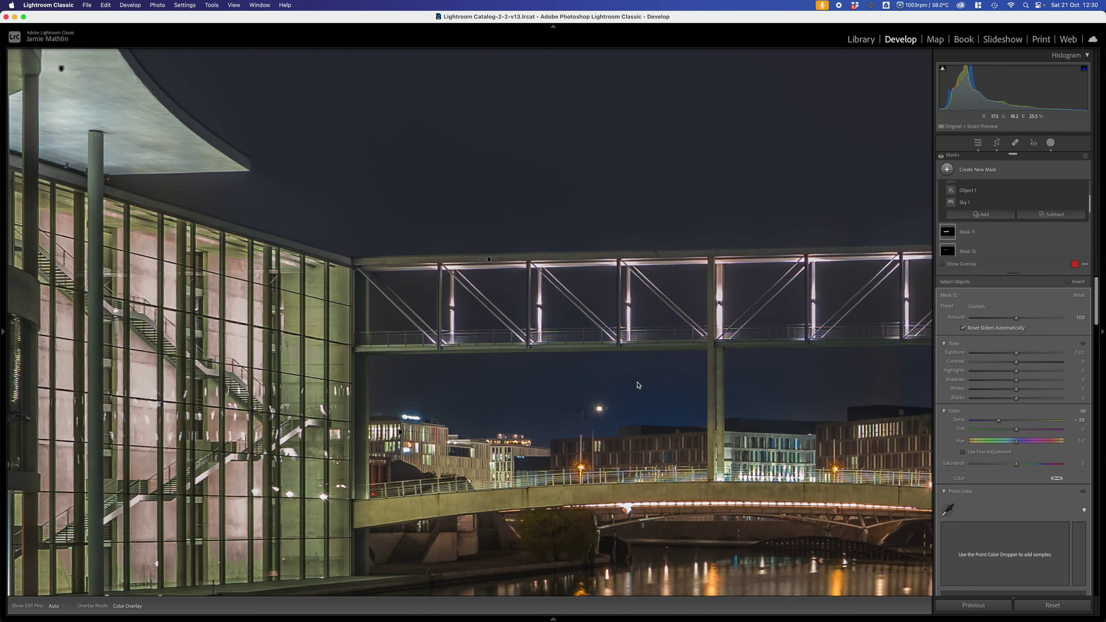
left_click_drag(833, 421, 506, 384)
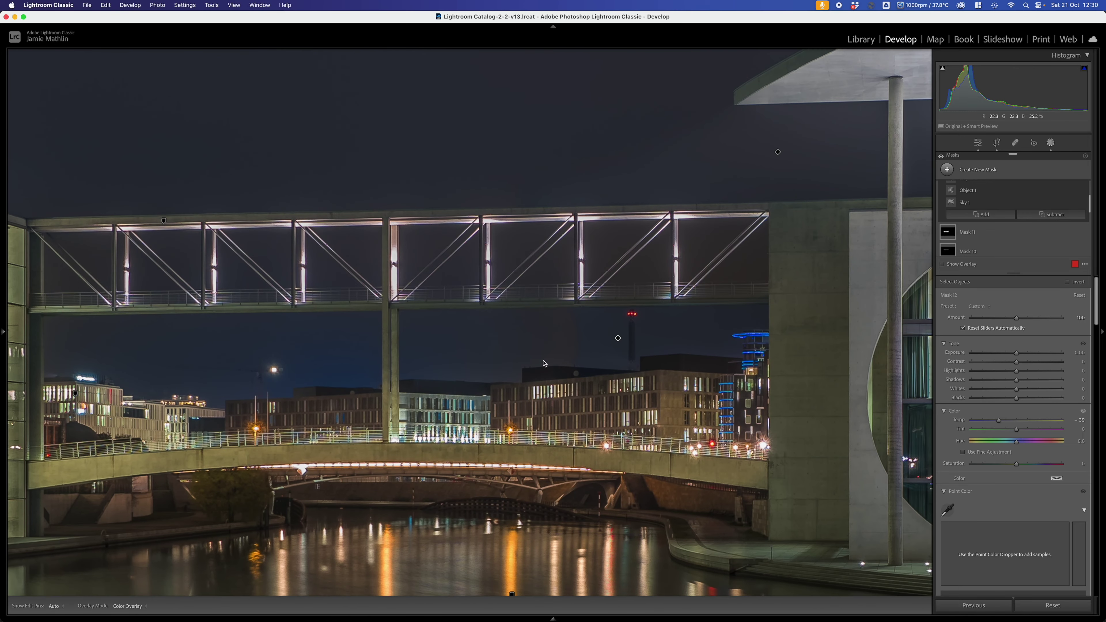
left_click(977, 215)
left_click(958, 286)
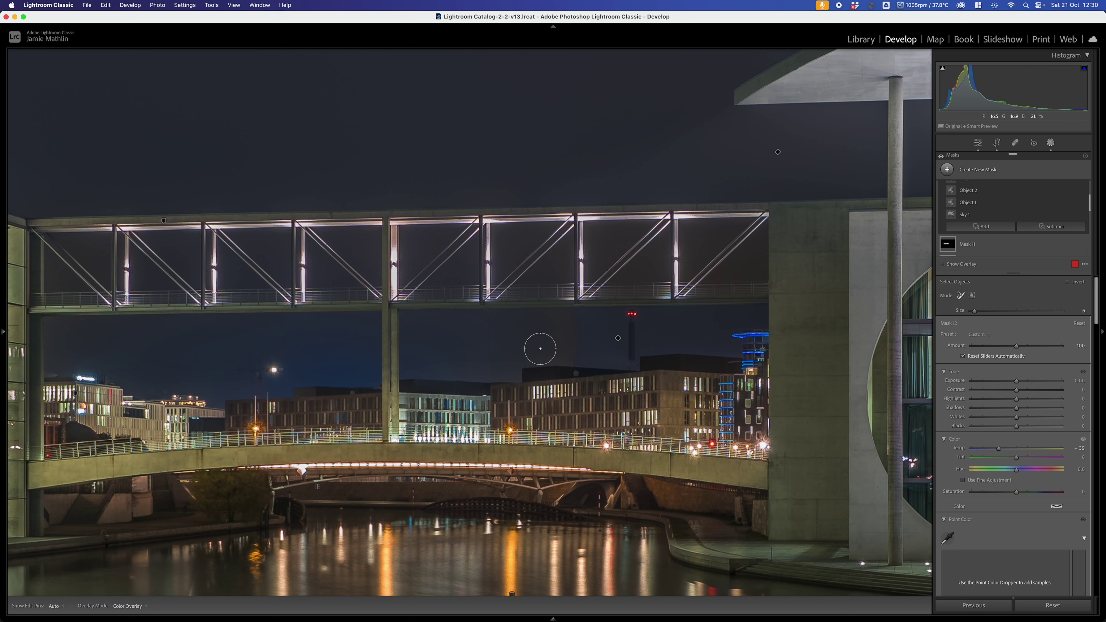
mouse_move(579, 321)
left_mouse_down()
mouse_move(404, 318)
mouse_move(404, 370)
mouse_move(507, 374)
mouse_move(512, 363)
mouse_move(571, 358)
mouse_move(570, 346)
mouse_move(422, 334)
mouse_move(428, 346)
mouse_move(505, 353)
left_mouse_up()
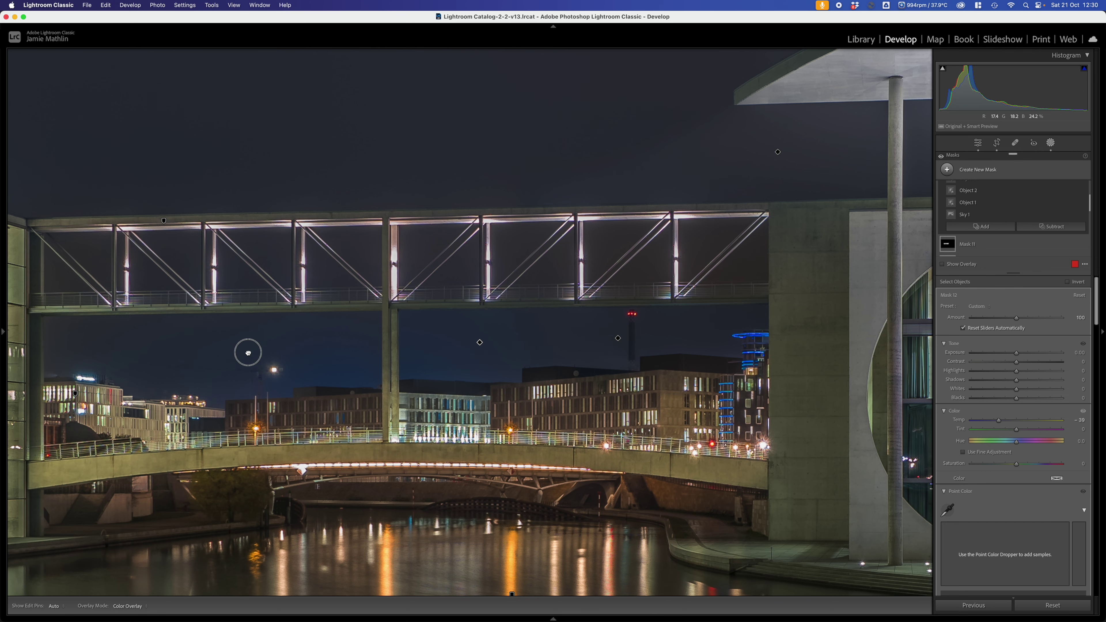
Add an Objects selection to the sky mask for the sky beneath the footbridge between the glass building and the central pillar.
left_click_drag(247, 353, 592, 340)
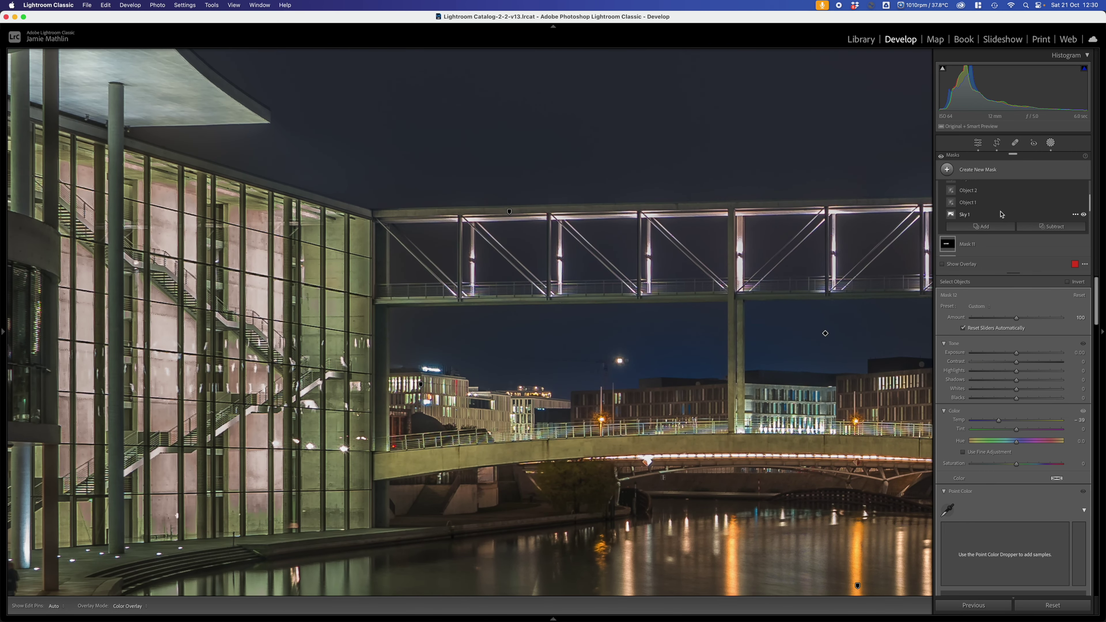
left_click(981, 226)
left_click(956, 297)
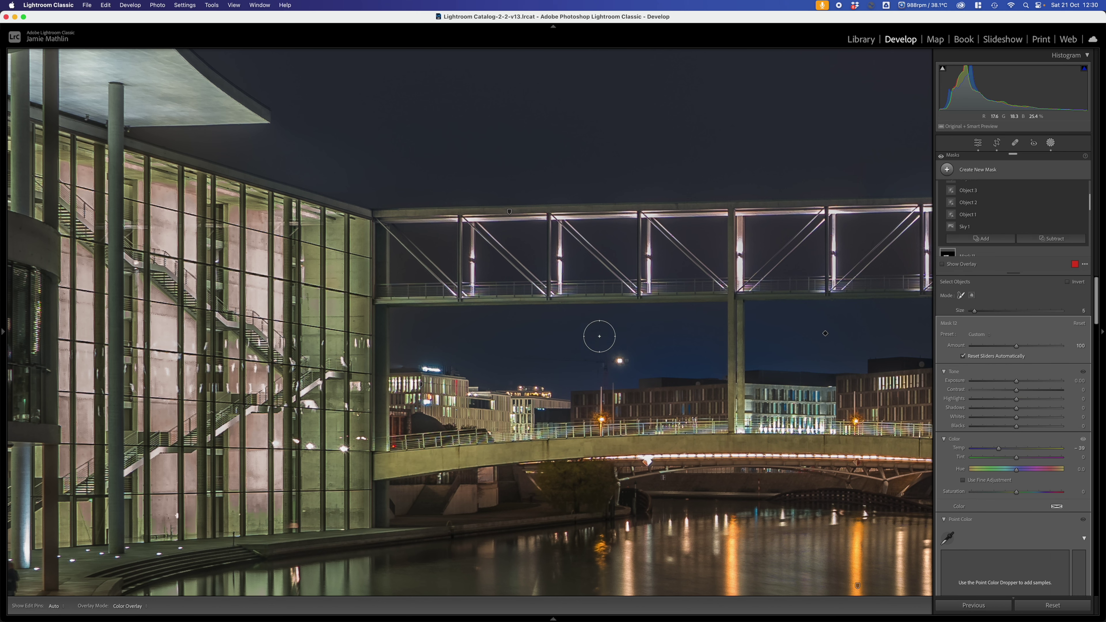
key("bracketleft")
mouse_move(392, 316)
left_mouse_down()
mouse_move(580, 315)
mouse_move(550, 379)
mouse_move(482, 384)
mouse_move(454, 366)
mouse_move(397, 365)
mouse_move(394, 338)
mouse_move(570, 324)
mouse_move(498, 368)
mouse_move(414, 350)
mouse_move(548, 362)
left_mouse_up()
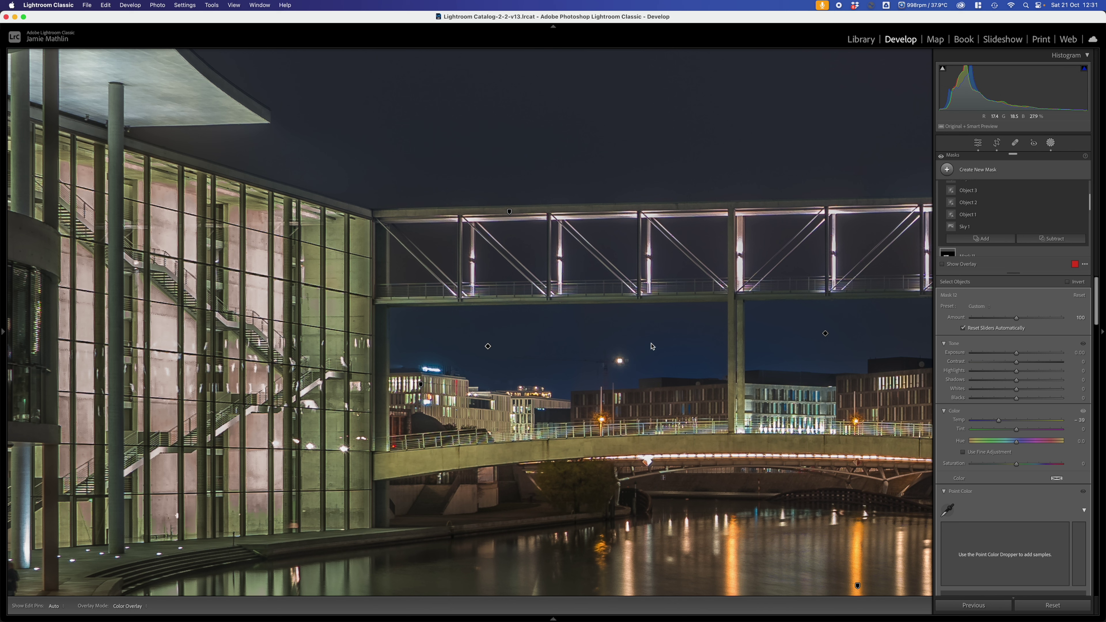
Add an Objects selection to the sky mask covering the sky visible through the footbridge's truss along its full length.
mouse_move(4, 332)
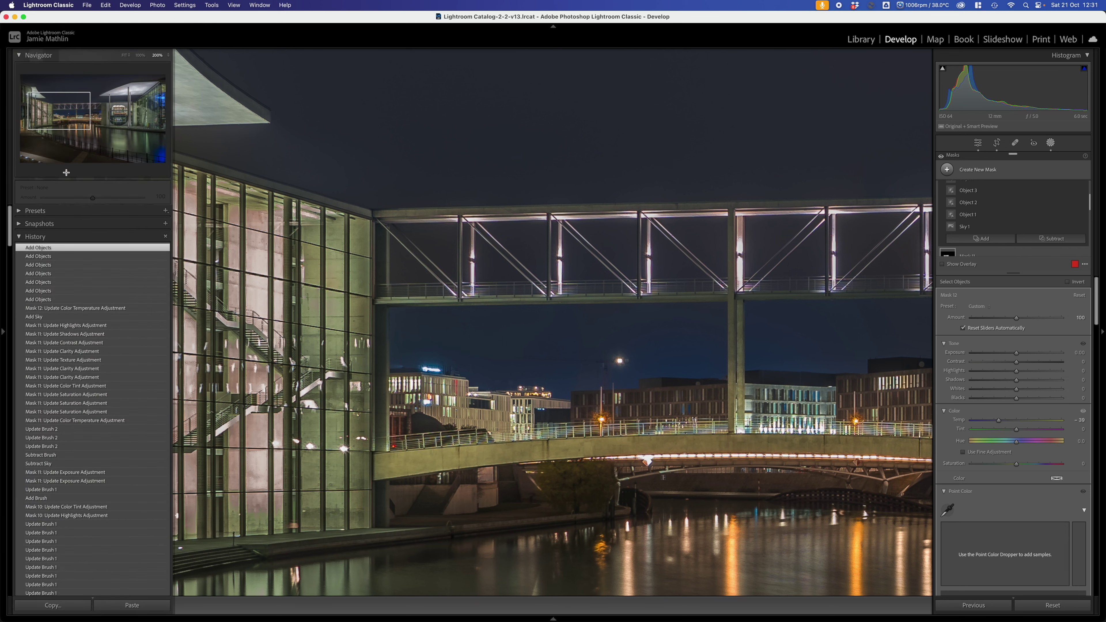
left_click(124, 56)
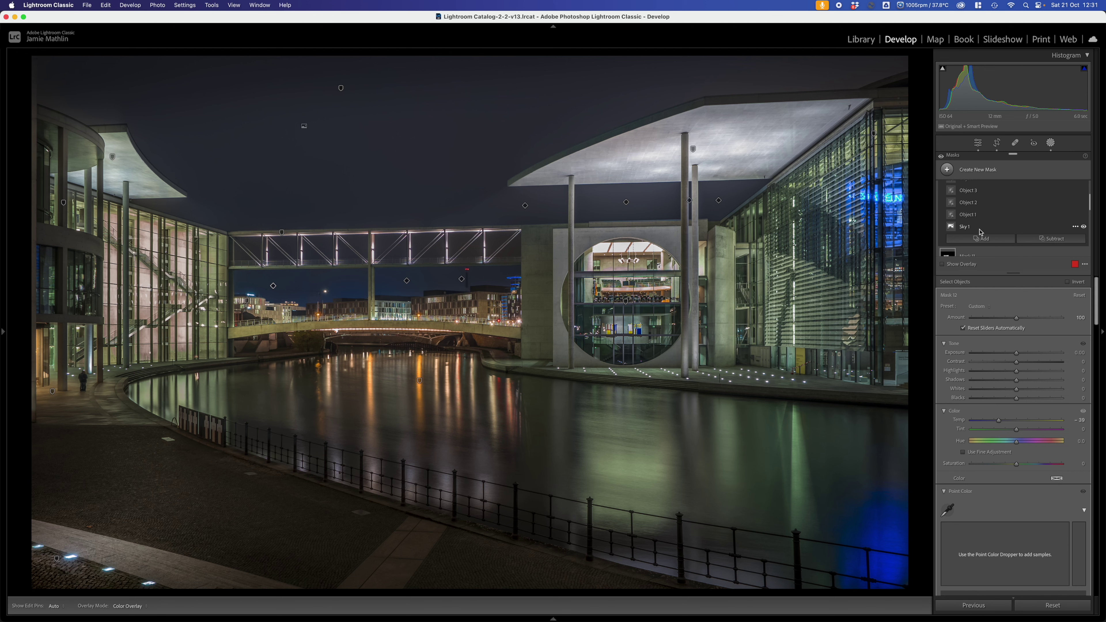
left_click(981, 238)
left_click(957, 308)
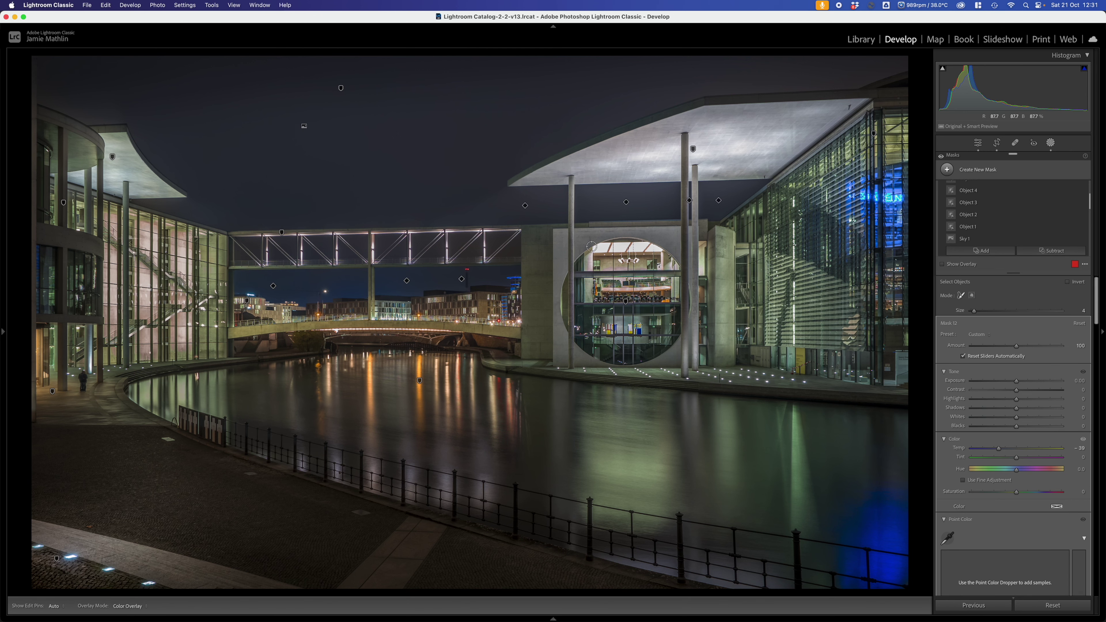
key("bracketright")
key("bracketright")
key("bracketright")
key("bracketright")
key("bracketright")
left_click_drag(505, 245, 238, 247)
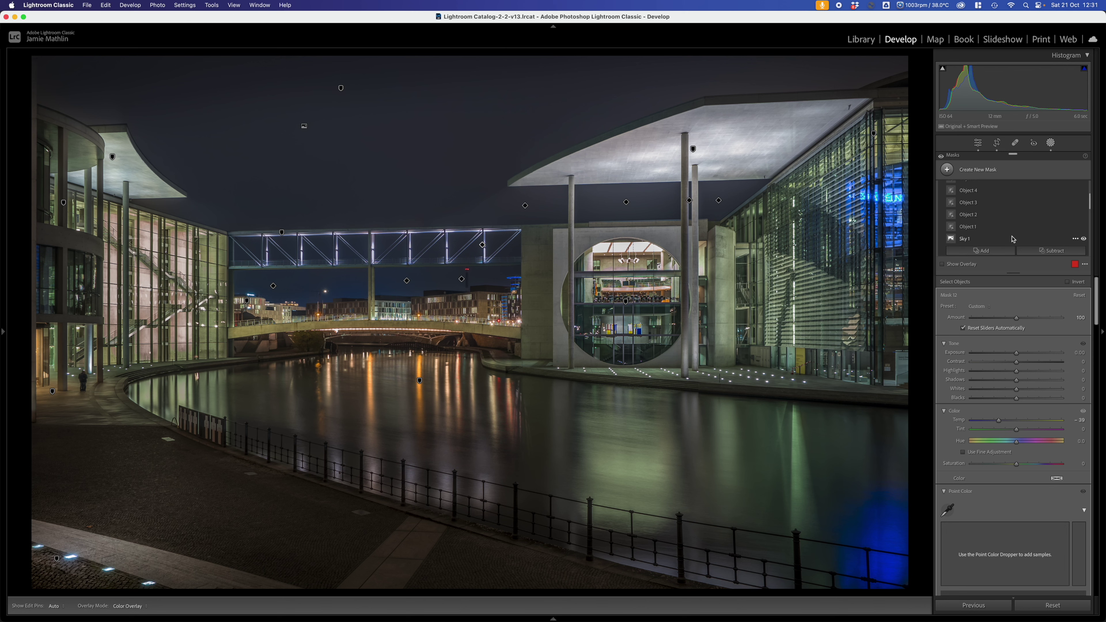
Add a Brush with feather 100 to the sky mask and paint the sky above the footbridge's left end.
left_click(996, 251)
left_click(954, 332)
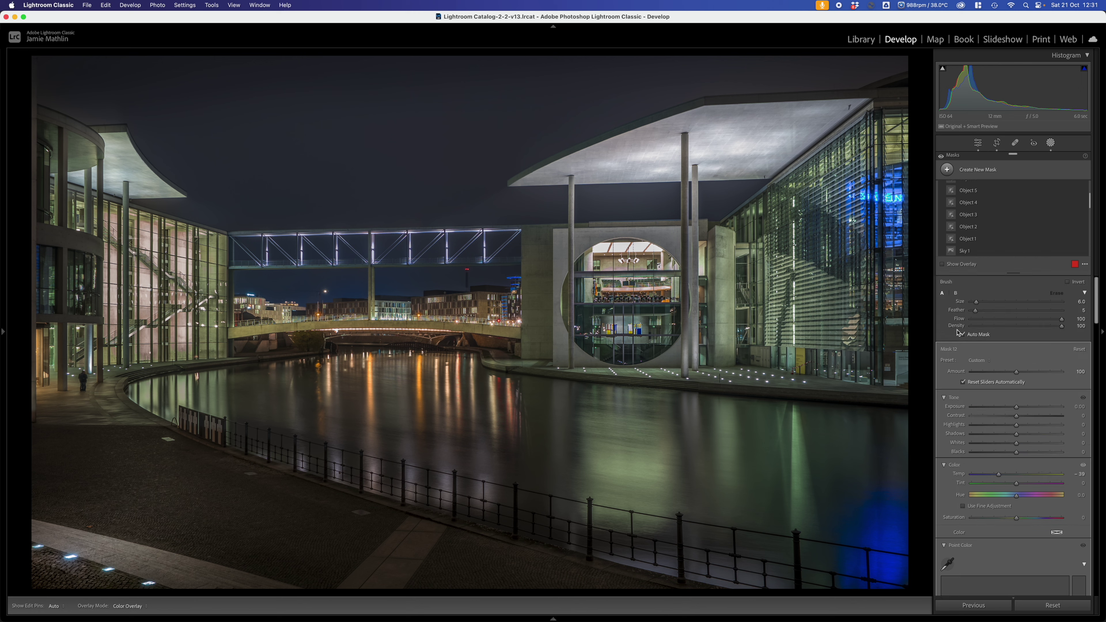
left_click_drag(975, 310, 1064, 310)
scroll(251, 173, "up", 1)
key("h")
key("bracketright")
key("h")
scroll(1014, 222, "down", 3)
Add an Objects selection to the sky mask for the sky between the left canopy and the glass building's roof.
left_click(983, 209)
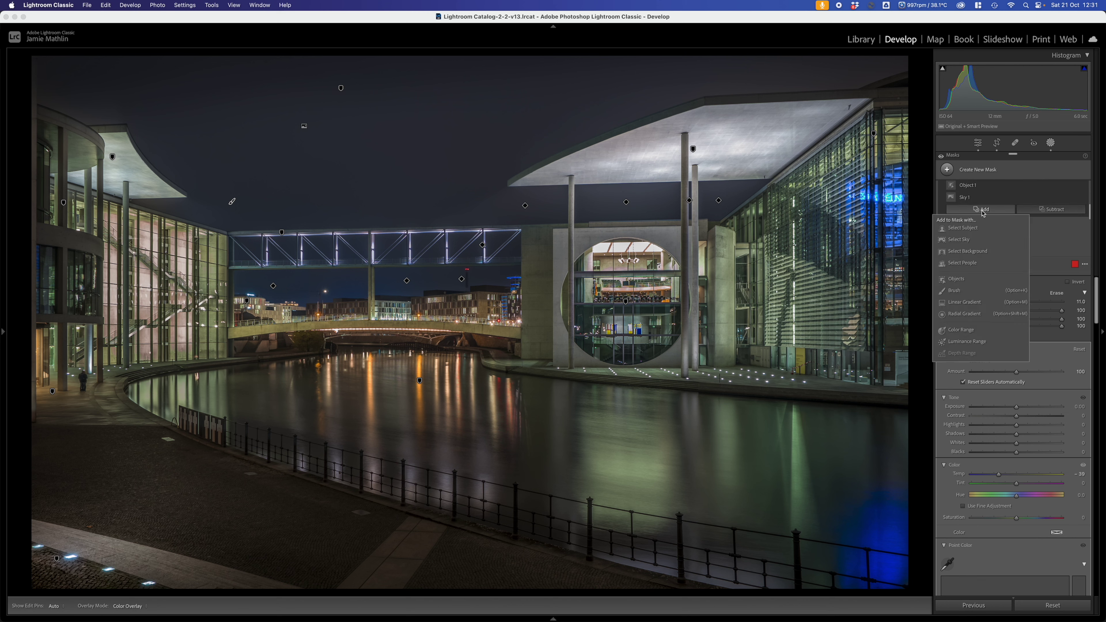
left_click(970, 227)
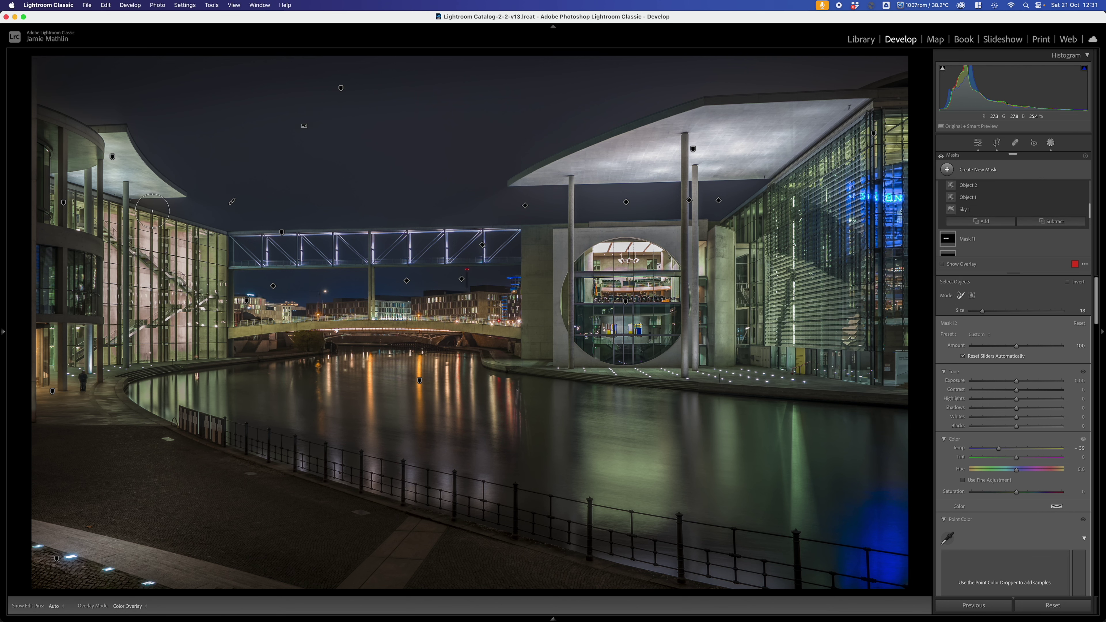
key("bracketleft")
key("bracketleft")
key("bracketleft")
mouse_move(135, 201)
left_mouse_down()
mouse_move(182, 199)
mouse_move(186, 215)
mouse_move(142, 206)
left_mouse_up()
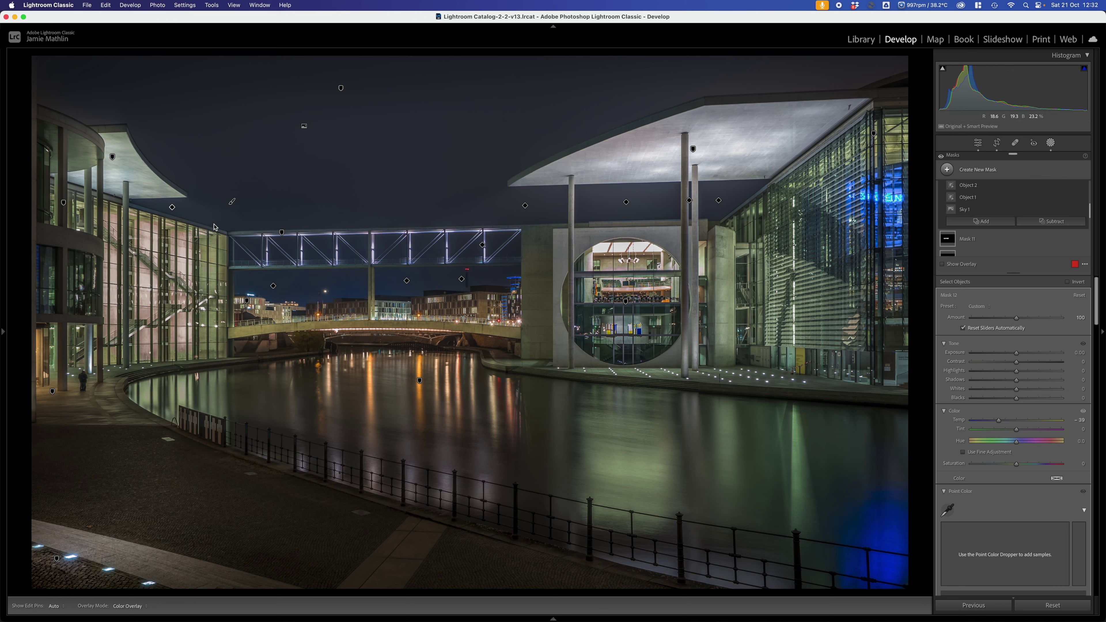
Set the temperature of the linear gradient mask across the upper sky to -23.
left_click(341, 87)
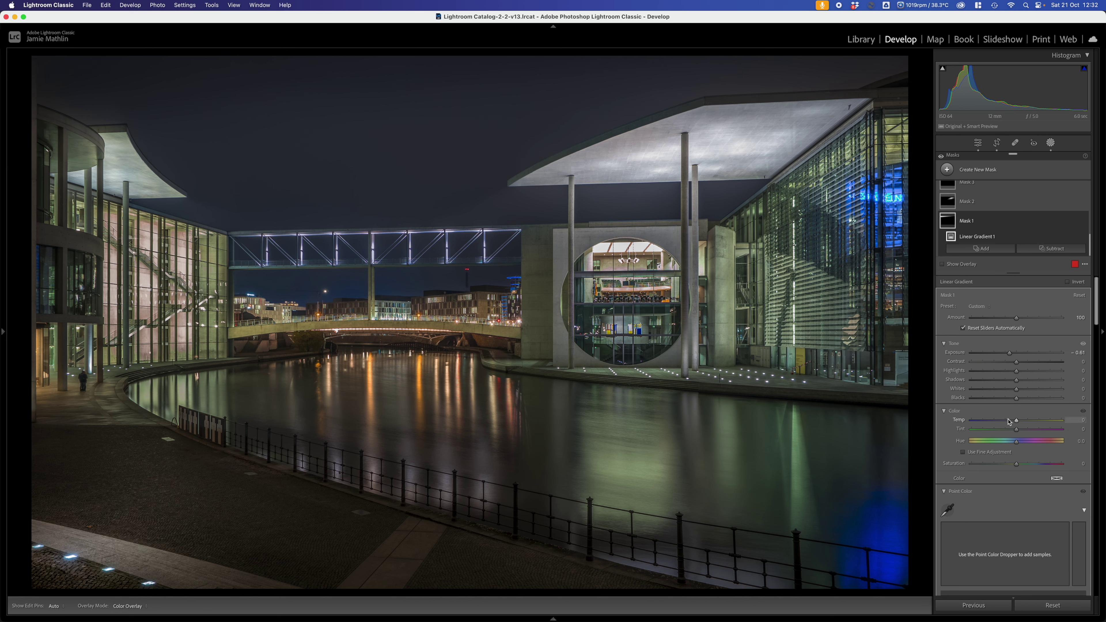
left_click_drag(1008, 421, 1007, 421)
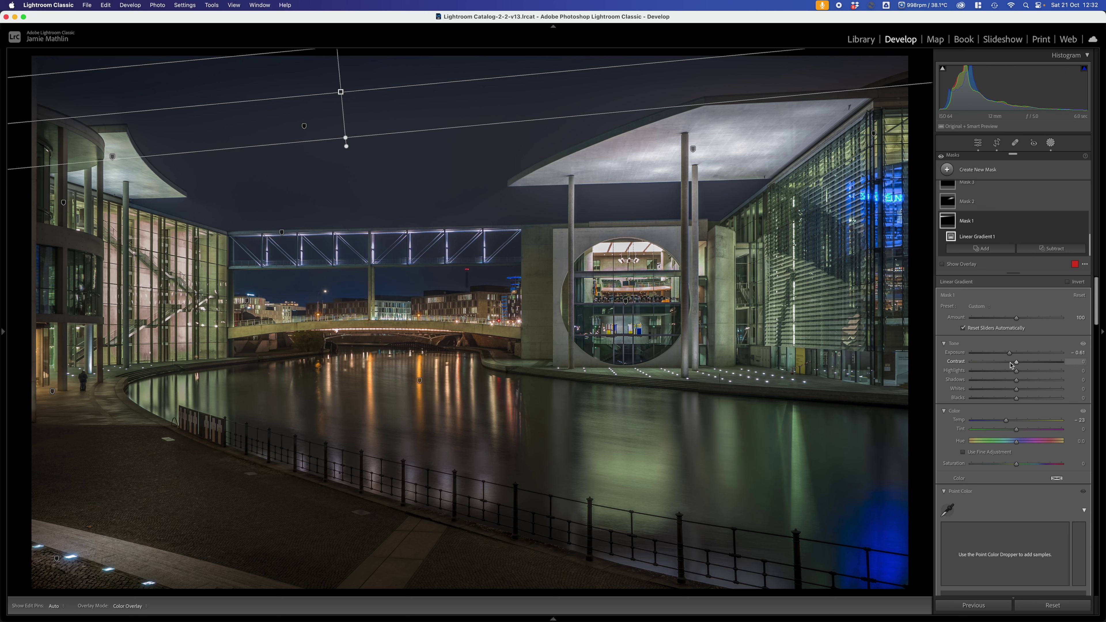
Create a new Brush mask with feather 67 and Auto Mask off, and paint it over the river water.
left_click(975, 170)
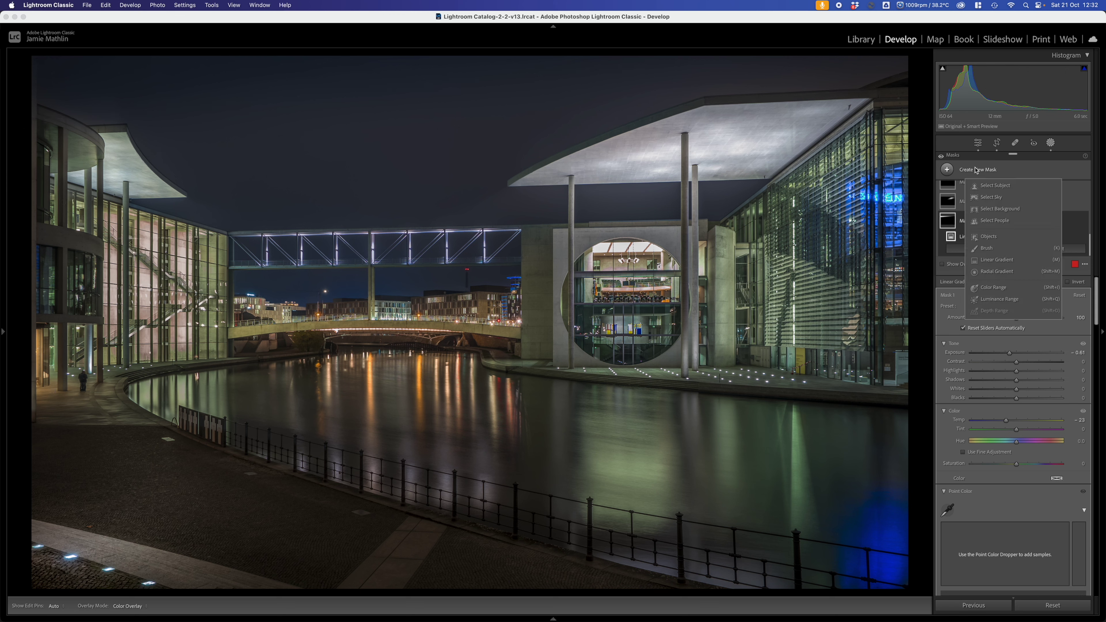
left_click(988, 249)
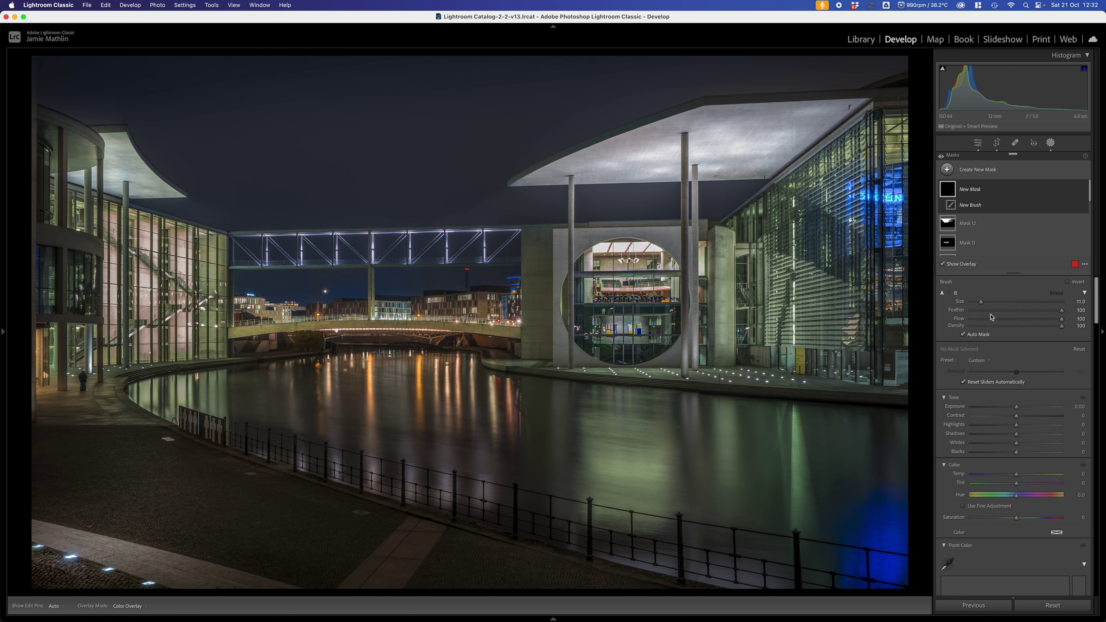
left_click_drag(993, 312, 1031, 311)
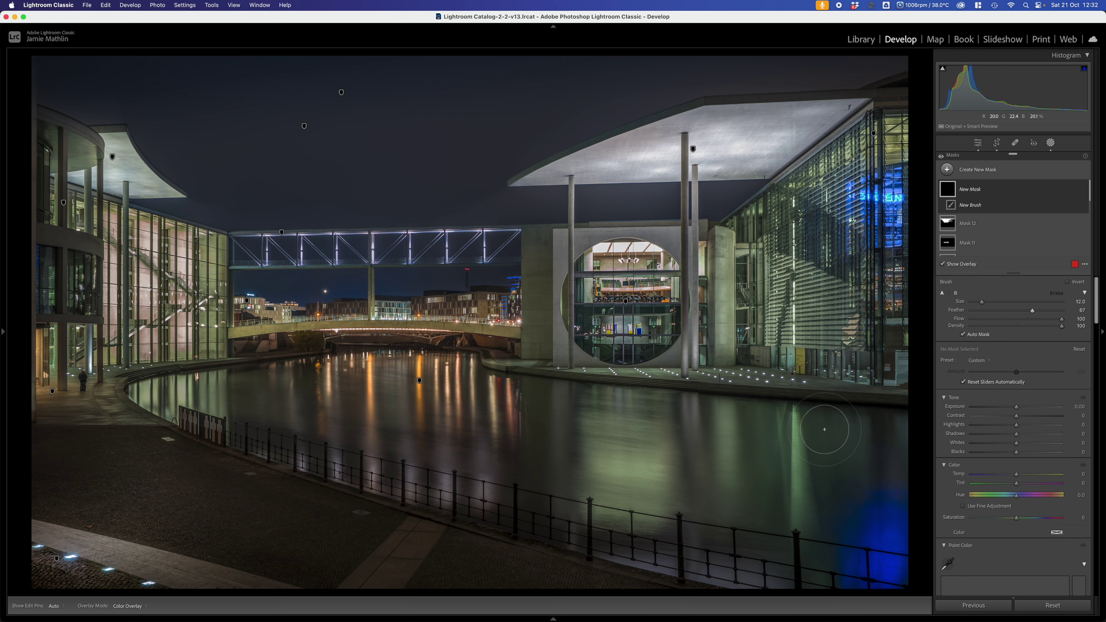
key("h")
scroll(846, 445, "up", 5)
mouse_move(877, 444)
left_mouse_down()
mouse_move(428, 384)
mouse_move(187, 396)
mouse_move(213, 417)
mouse_move(320, 429)
mouse_move(847, 575)
mouse_move(799, 509)
mouse_move(853, 513)
left_mouse_up()
Adjust the water mask with exposure 0.33, contrast 12, clarity about 28 and a slight tint towards magenta.
left_click_drag(1017, 407, 1021, 408)
left_click_drag(1018, 485, 1020, 484)
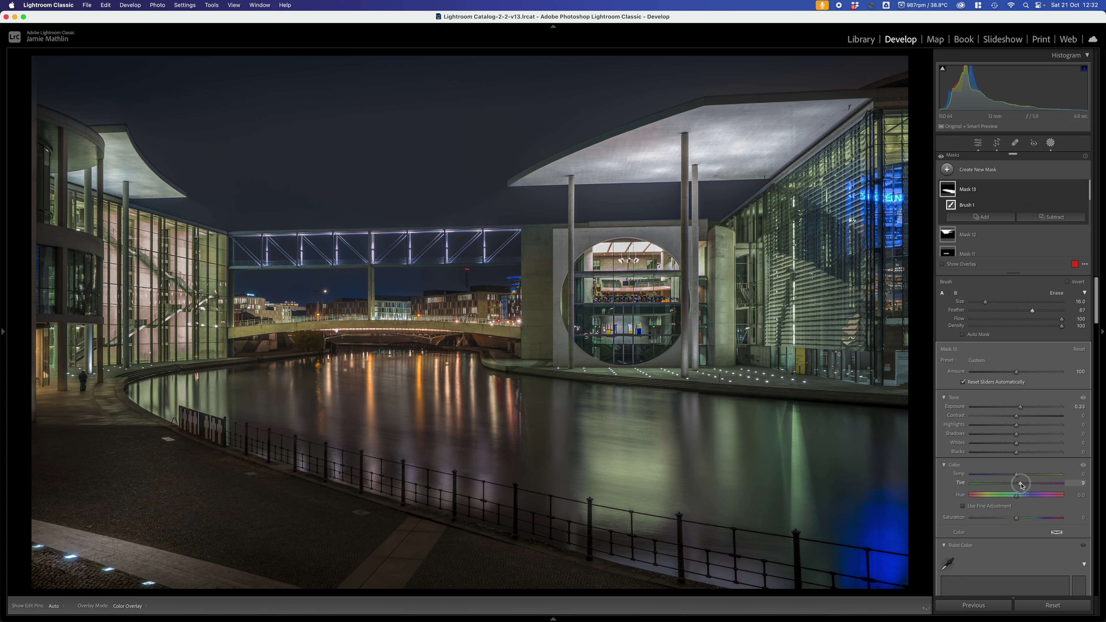
scroll(1019, 496, "down", 10)
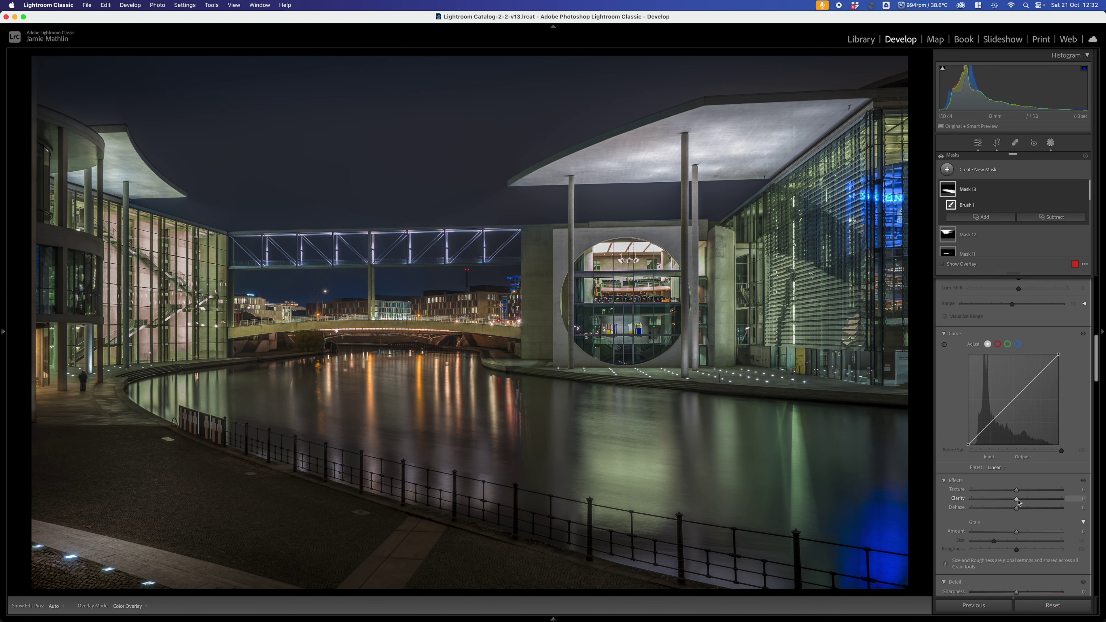
left_click(1028, 499)
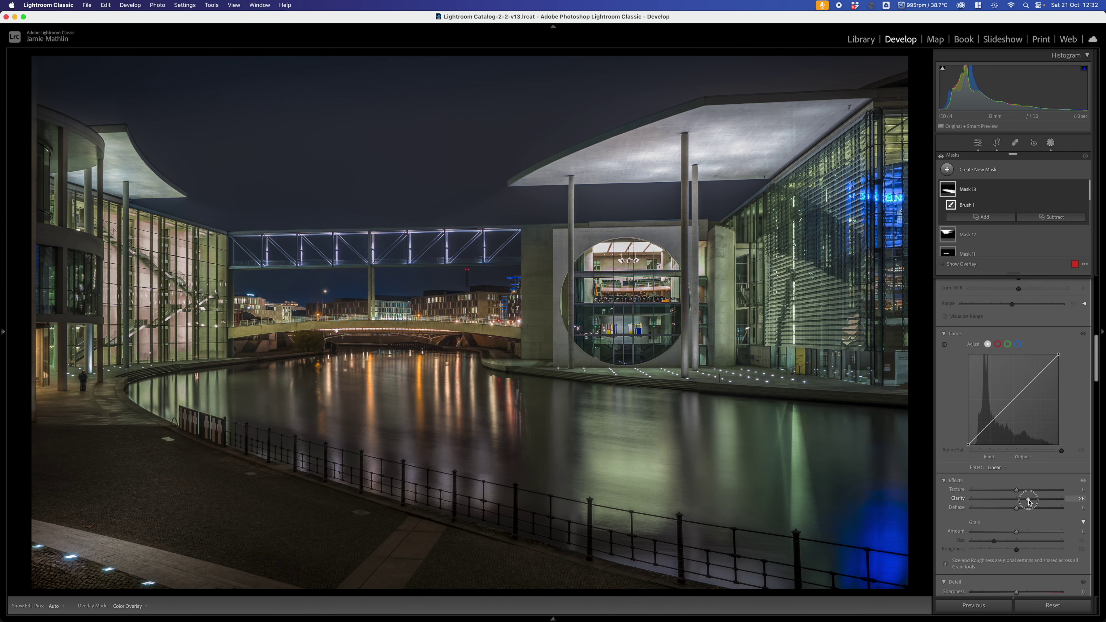
left_click_drag(1029, 502, 1030, 502)
scroll(1030, 502, "up", 10)
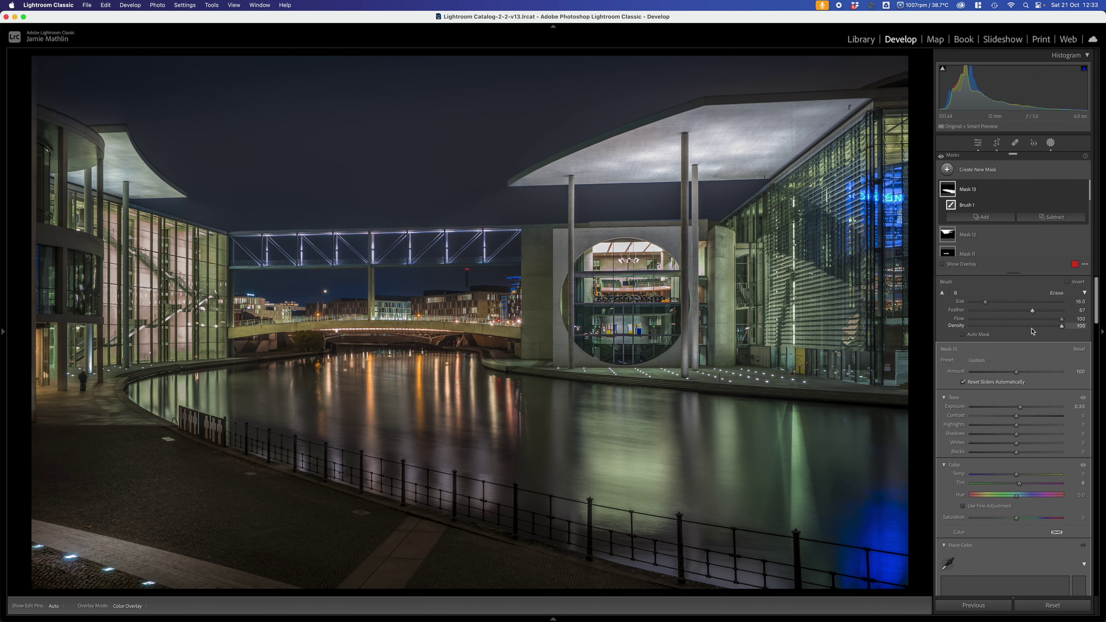
left_click(1023, 417)
Create a Radial Gradient mask over the foreground pavement, tilting and positioning it to follow the curved riverside railing.
left_click(986, 172)
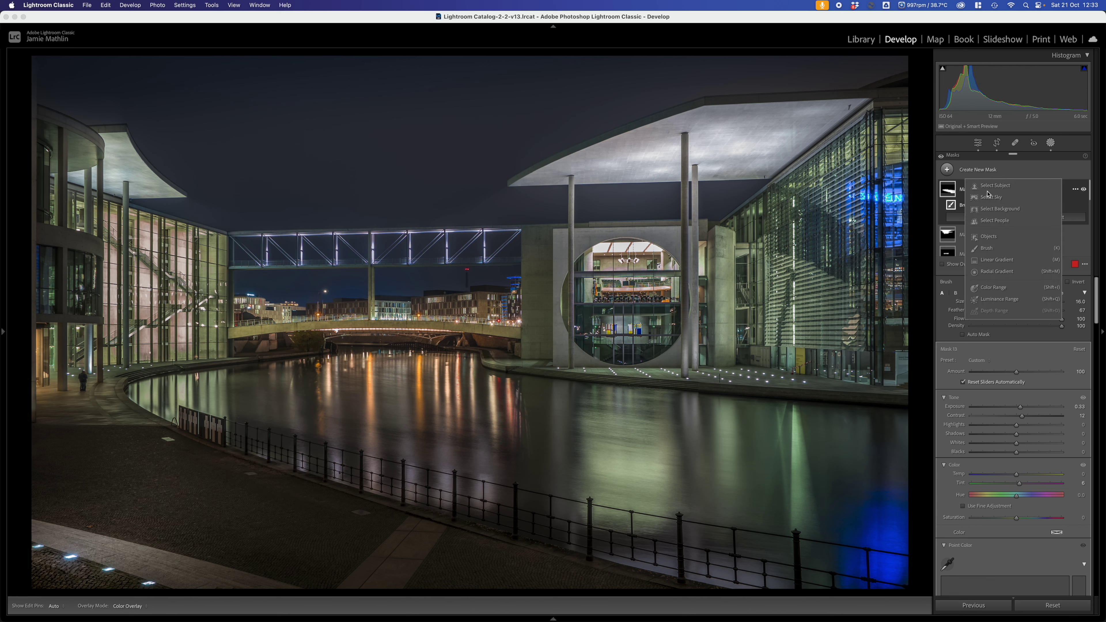
left_click(995, 271)
left_click_drag(238, 467, 738, 545)
left_click_drag(238, 466, 369, 523)
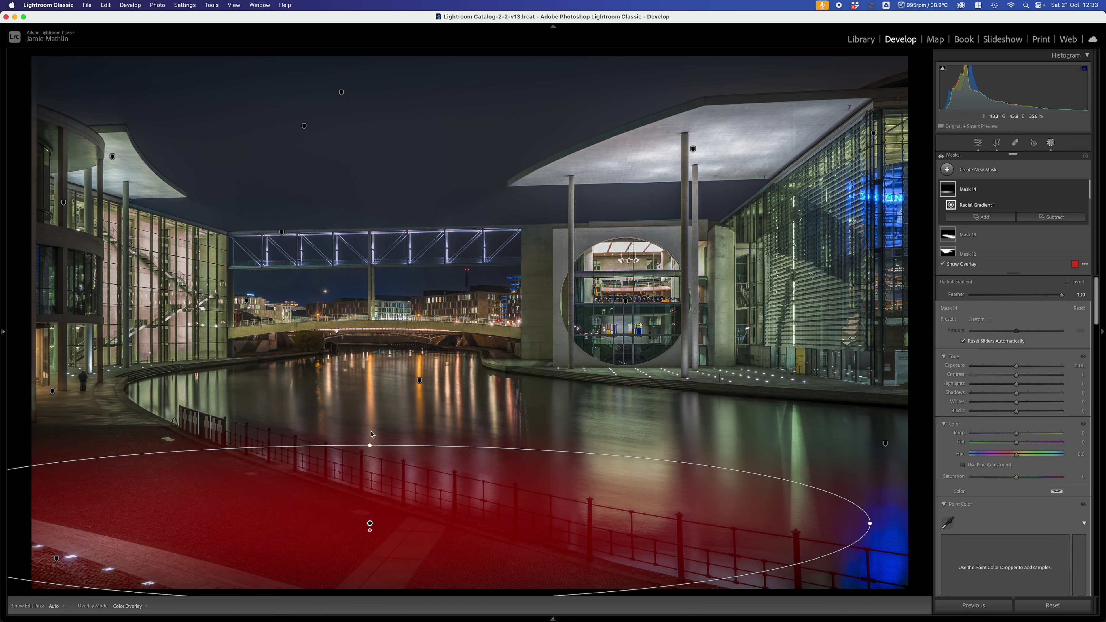
left_click_drag(369, 436, 393, 441)
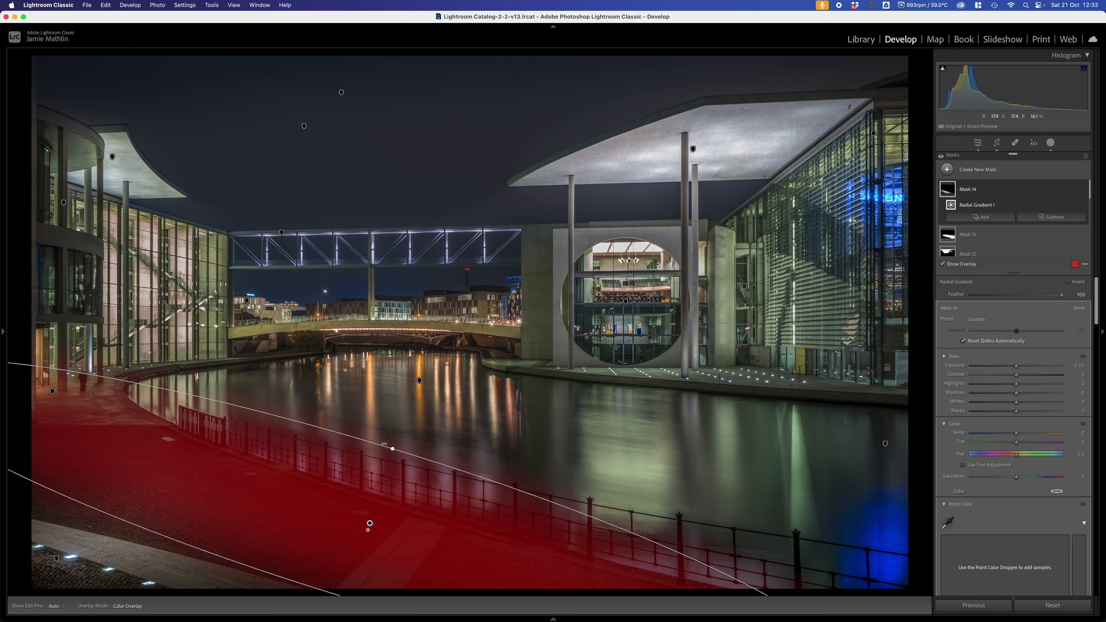
left_click_drag(369, 522, 446, 530)
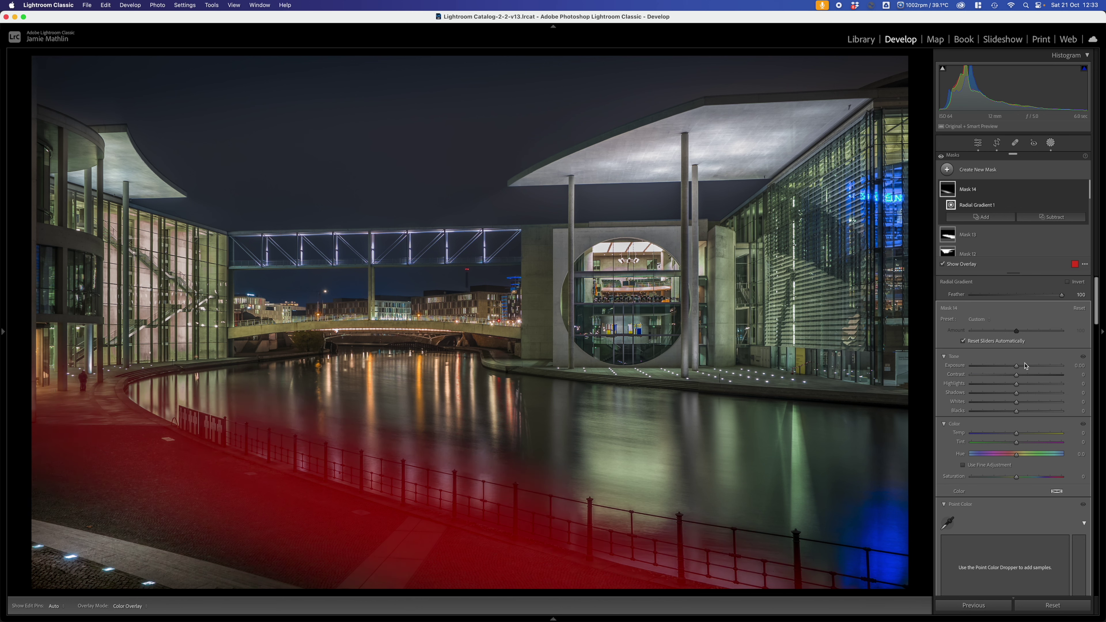
Adjust the pavement mask with exposure 1.42, contrast 13, clarity 23, slightly more texture and a slightly cooler temperature.
left_click_drag(1016, 366, 1030, 367)
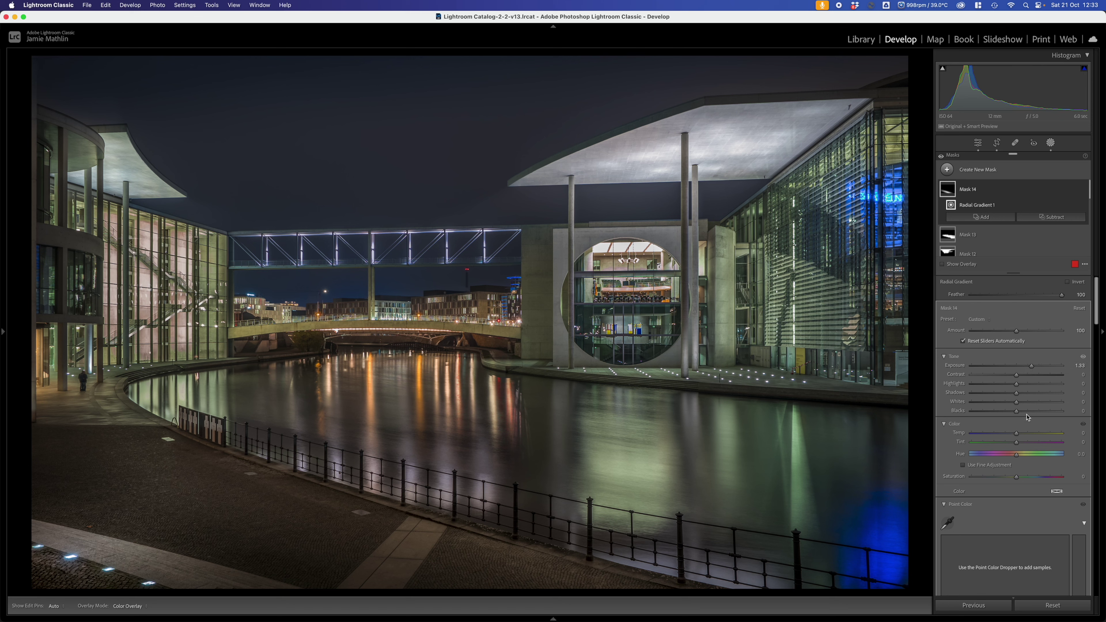
scroll(1022, 377, "down", 10)
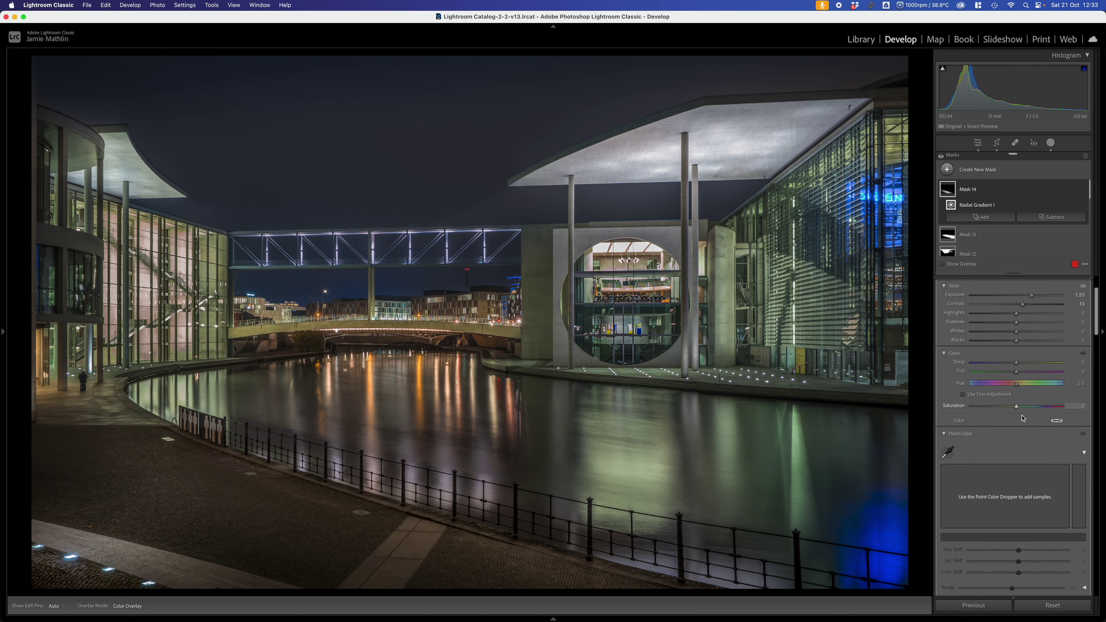
scroll(1020, 415, "down", 3)
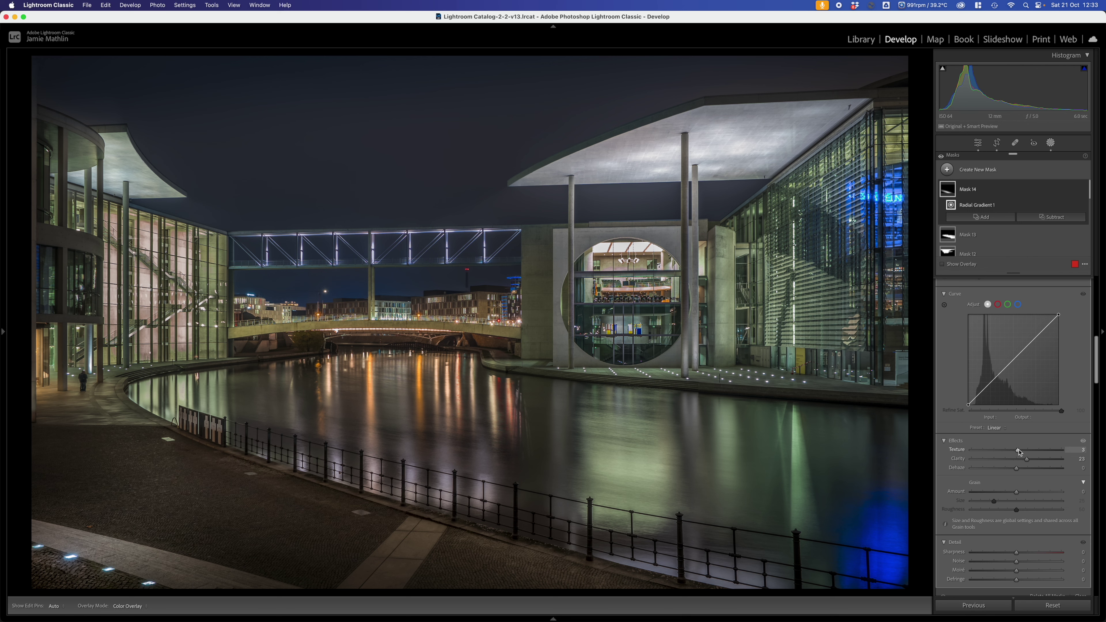
scroll(1018, 449, "up", 12)
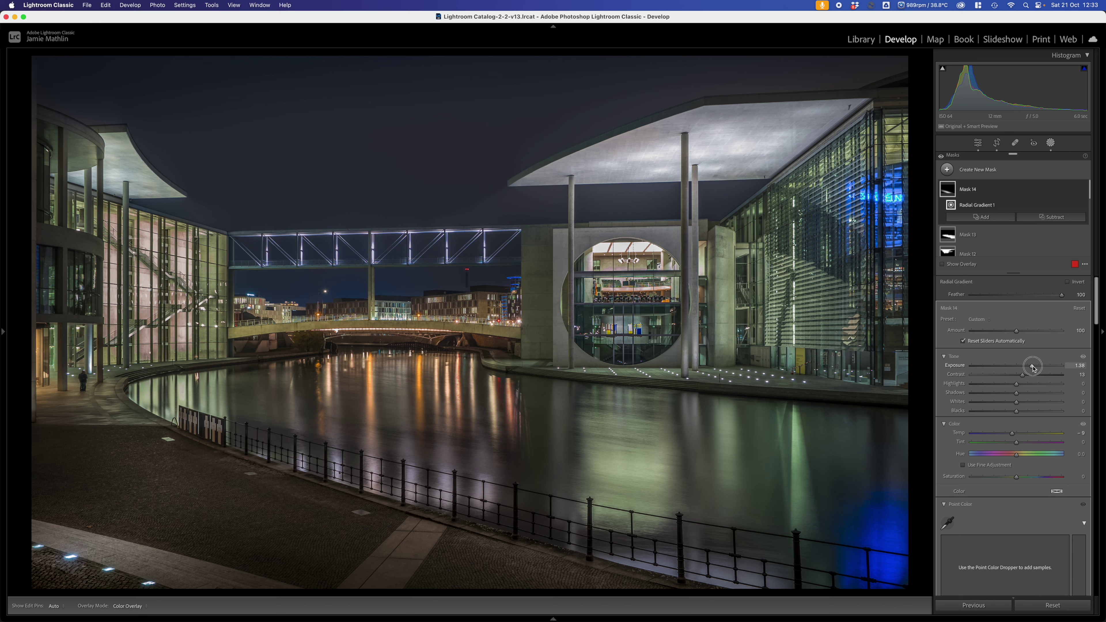
left_click_drag(1033, 368, 1034, 368)
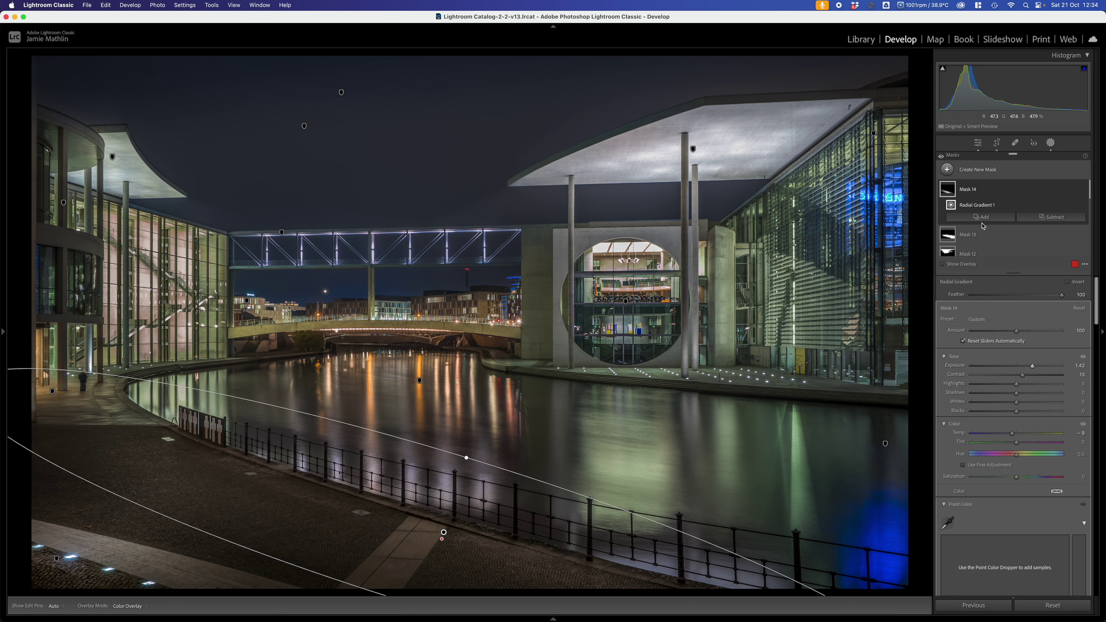
Crop the photo to trim a strip of sky above and a narrow strip off the right edge.
left_click(997, 143)
left_click_drag(469, 58, 471, 74)
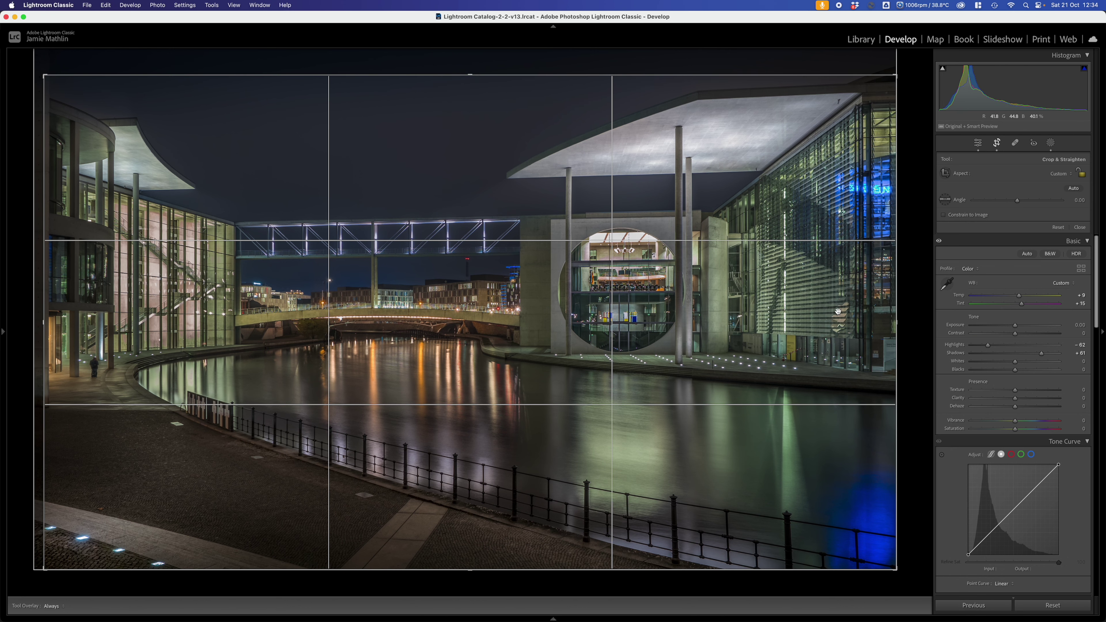
left_click_drag(897, 324, 889, 325)
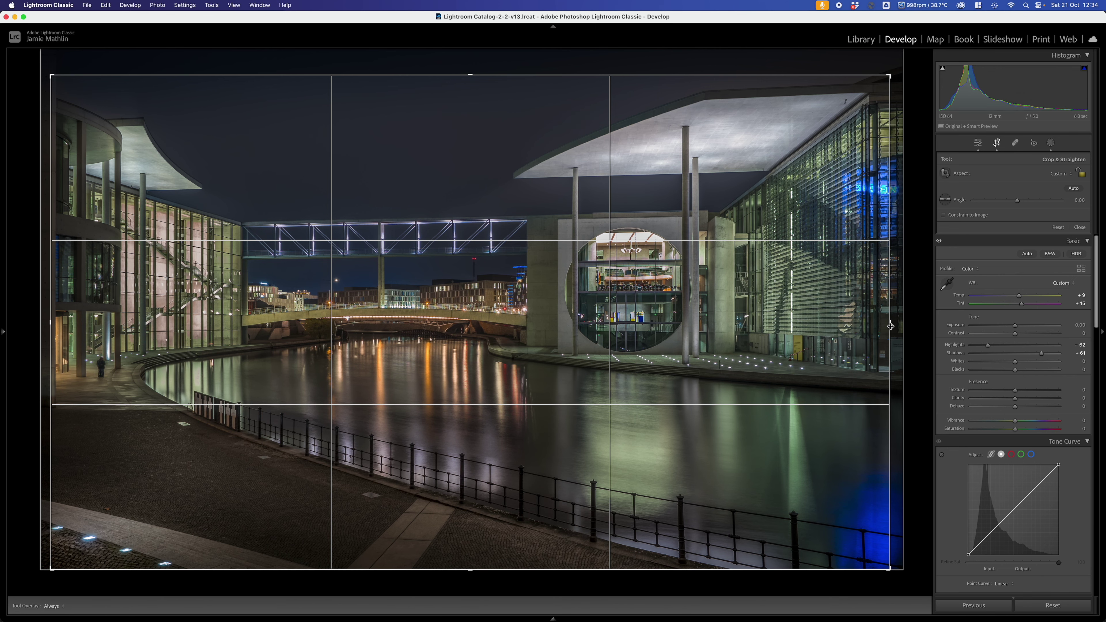
key("Return")
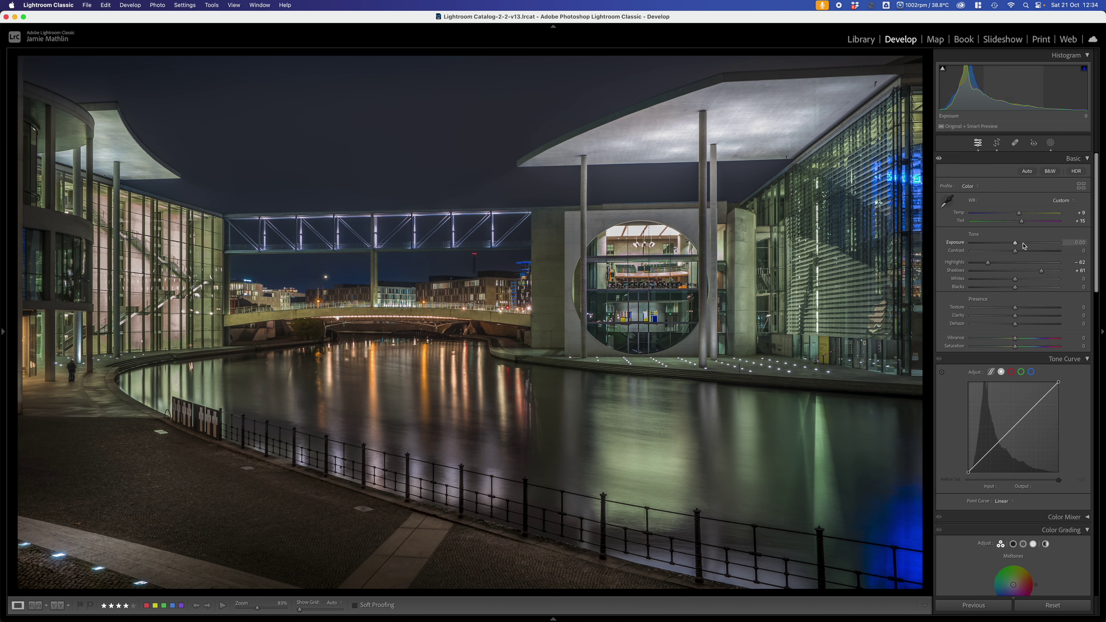
Adjust the whole photo with exposure +0.55, whites -26, blacks -11, vibrance +20 and slightly reduced clarity, checking white clipping.
left_click_drag(1016, 245, 1021, 245)
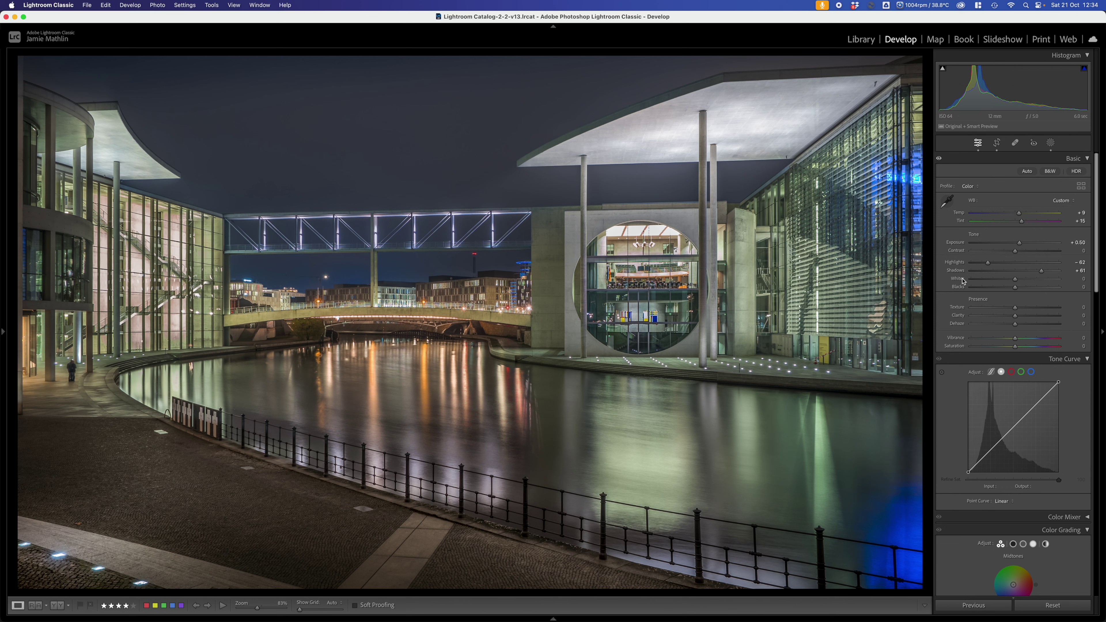
key("alt")
left_click(1015, 282, "alt")
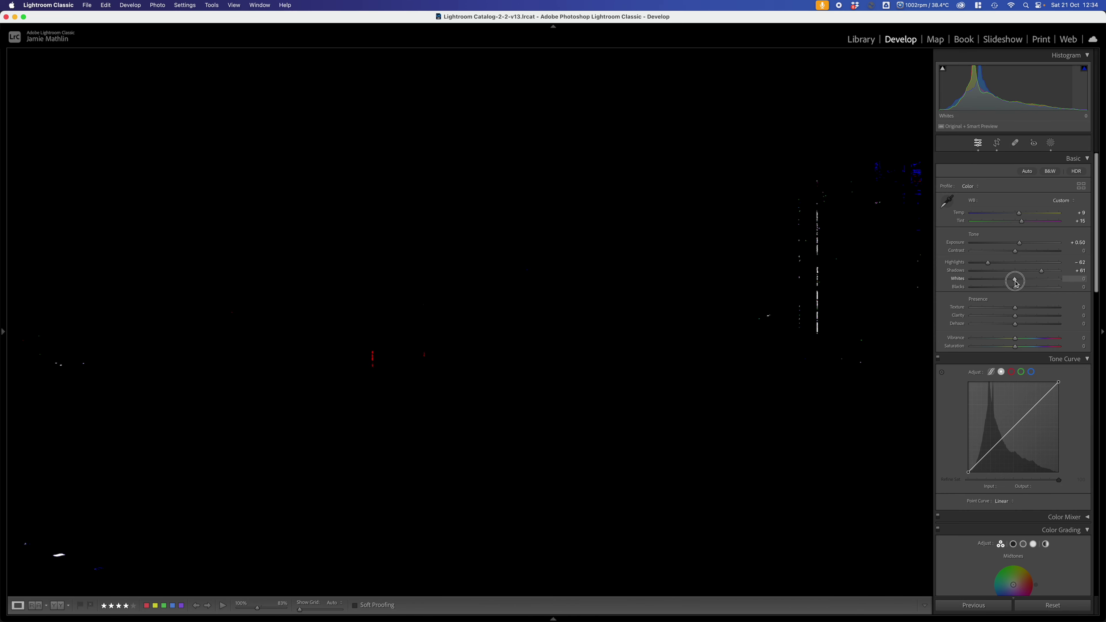
mouse_move(1016, 283)
left_mouse_down()
mouse_move(946, 283)
mouse_move(1010, 291)
left_mouse_up()
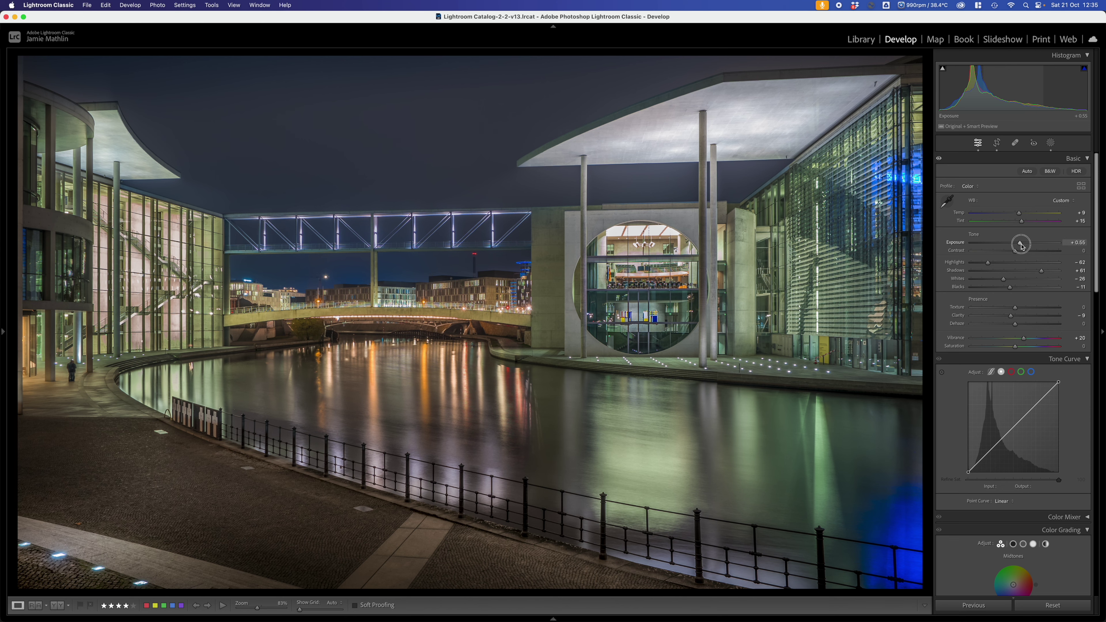
Add a post-crop vignette with amount -10 and feather 100.
scroll(1021, 279, "down", 15)
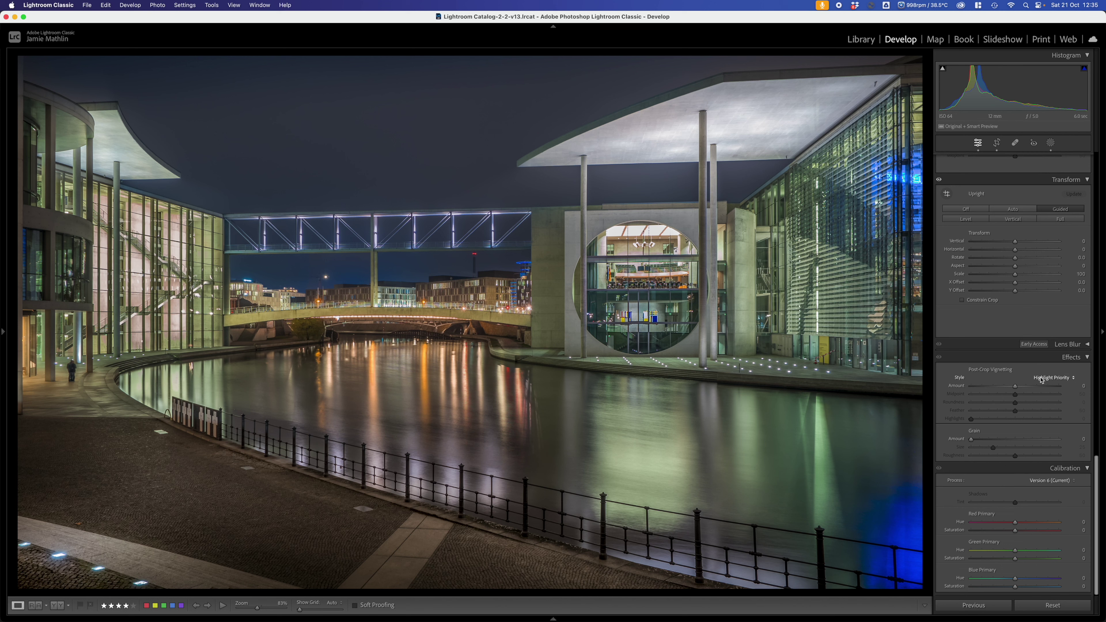
left_click_drag(1013, 387, 1011, 389)
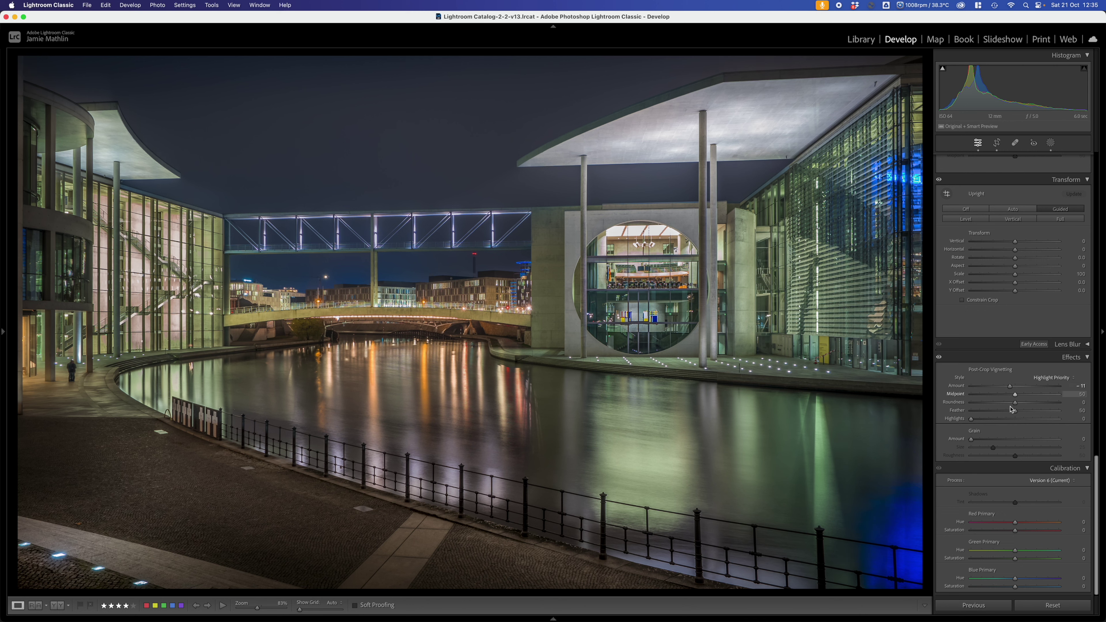
left_click_drag(1014, 410, 1102, 433)
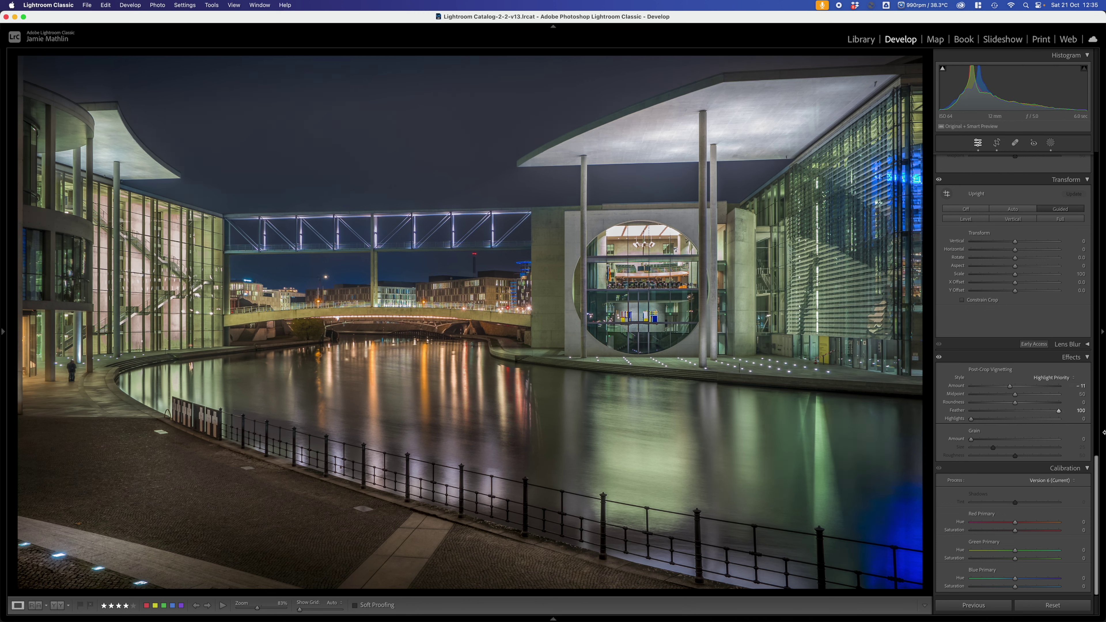
left_click(1009, 387)
left_click(1079, 385)
type("-10")
key("Return")
Set the whole photo's exposure to +0.65 and vibrance to +34, and shift the white balance tint towards magenta.
scroll(979, 305, "up", 15)
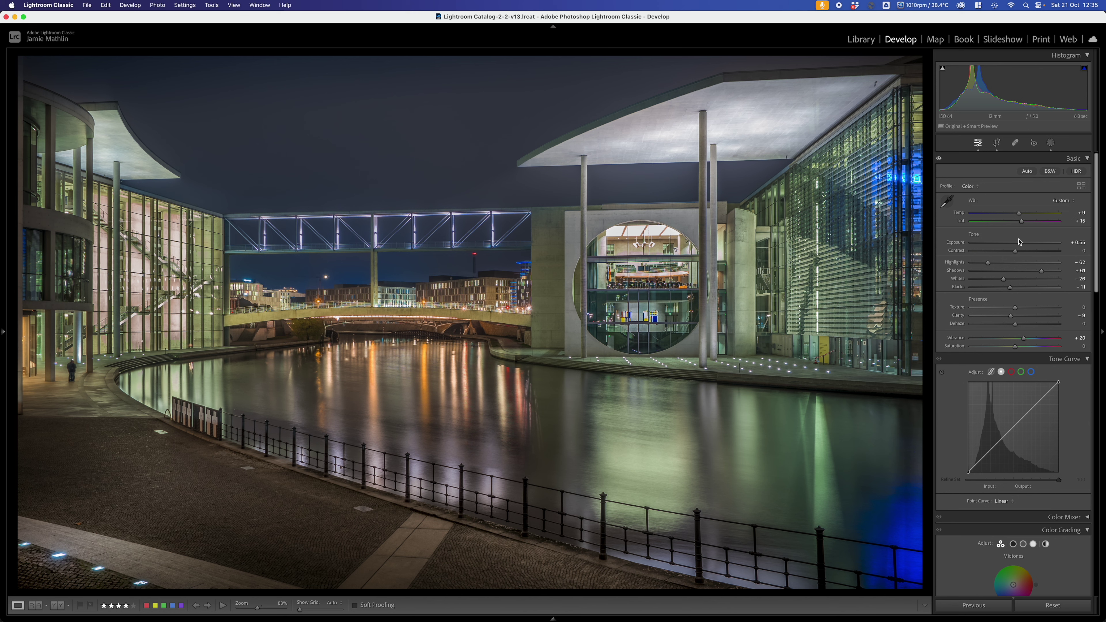
left_click_drag(1019, 244, 1021, 244)
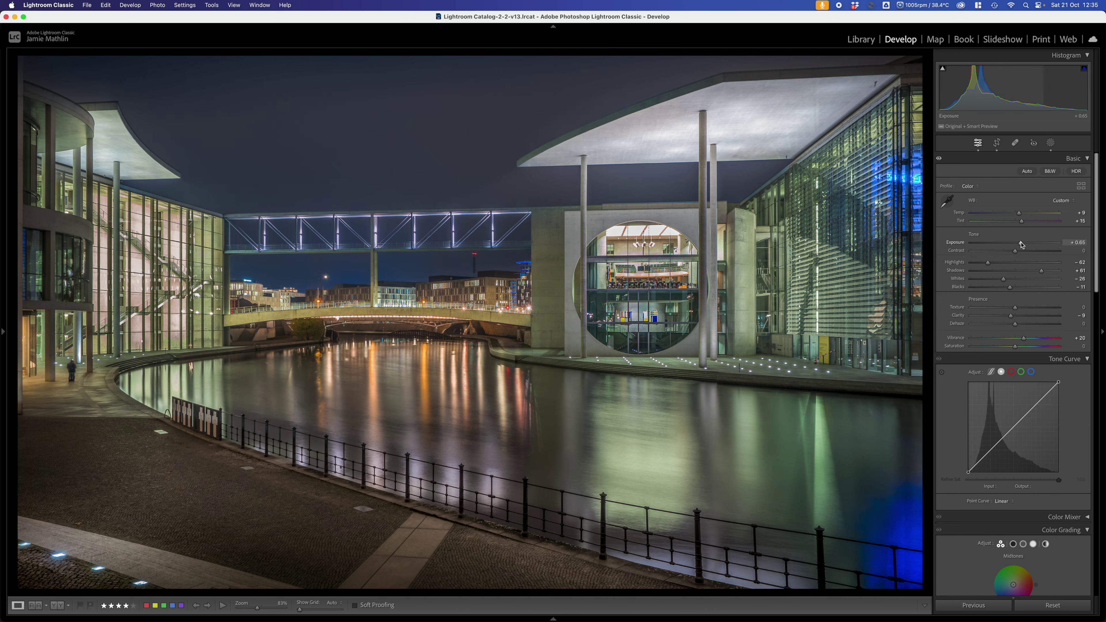
left_click_drag(1030, 339, 1030, 340)
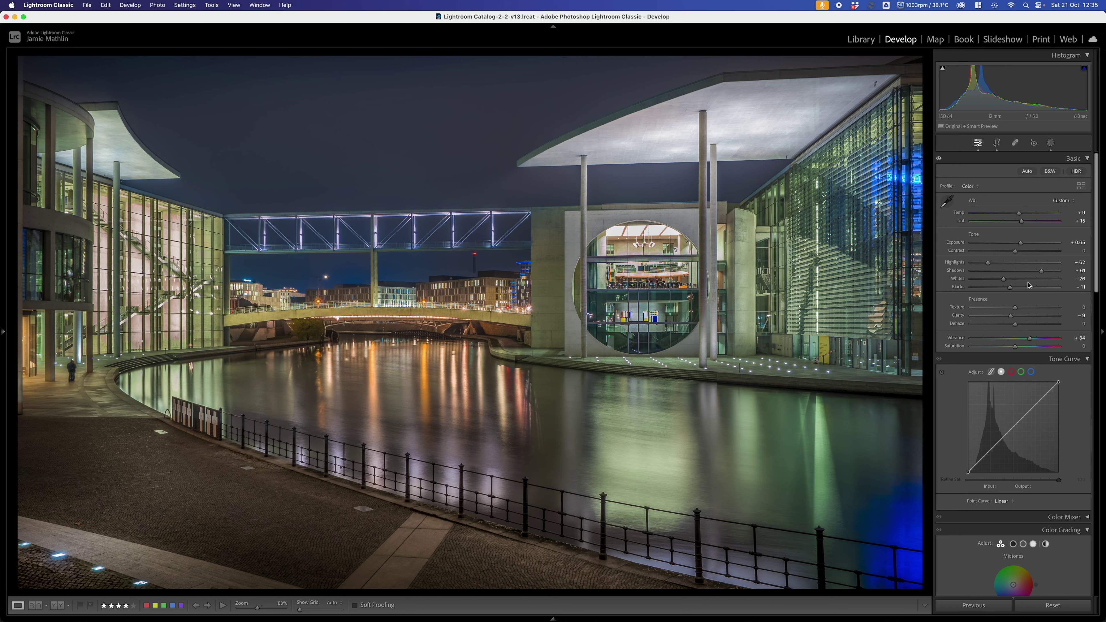
left_click_drag(1021, 221, 1025, 223)
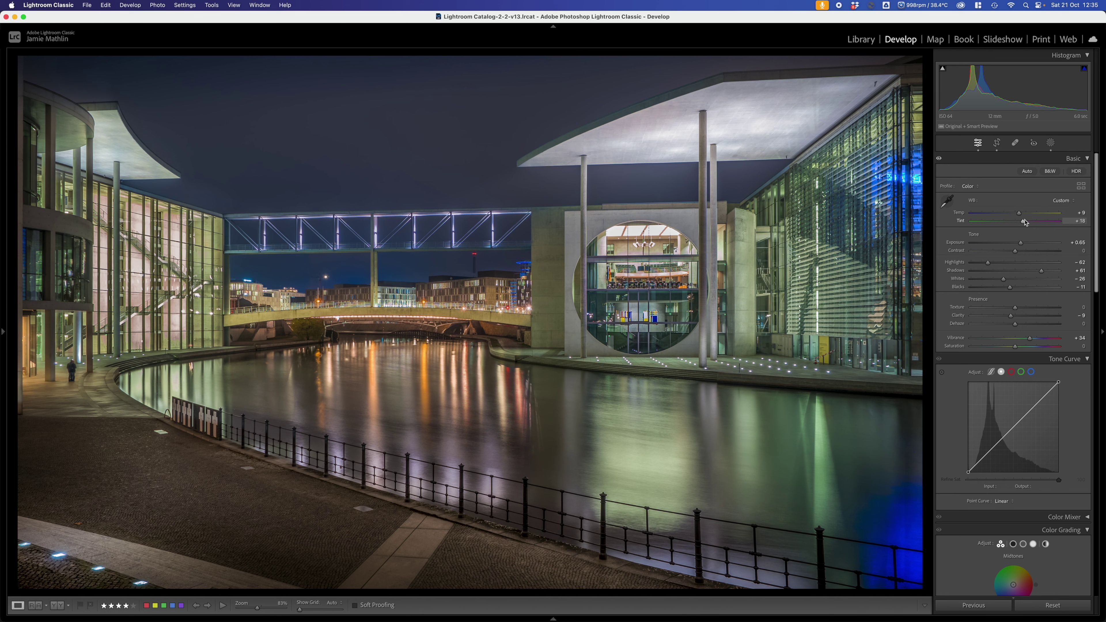